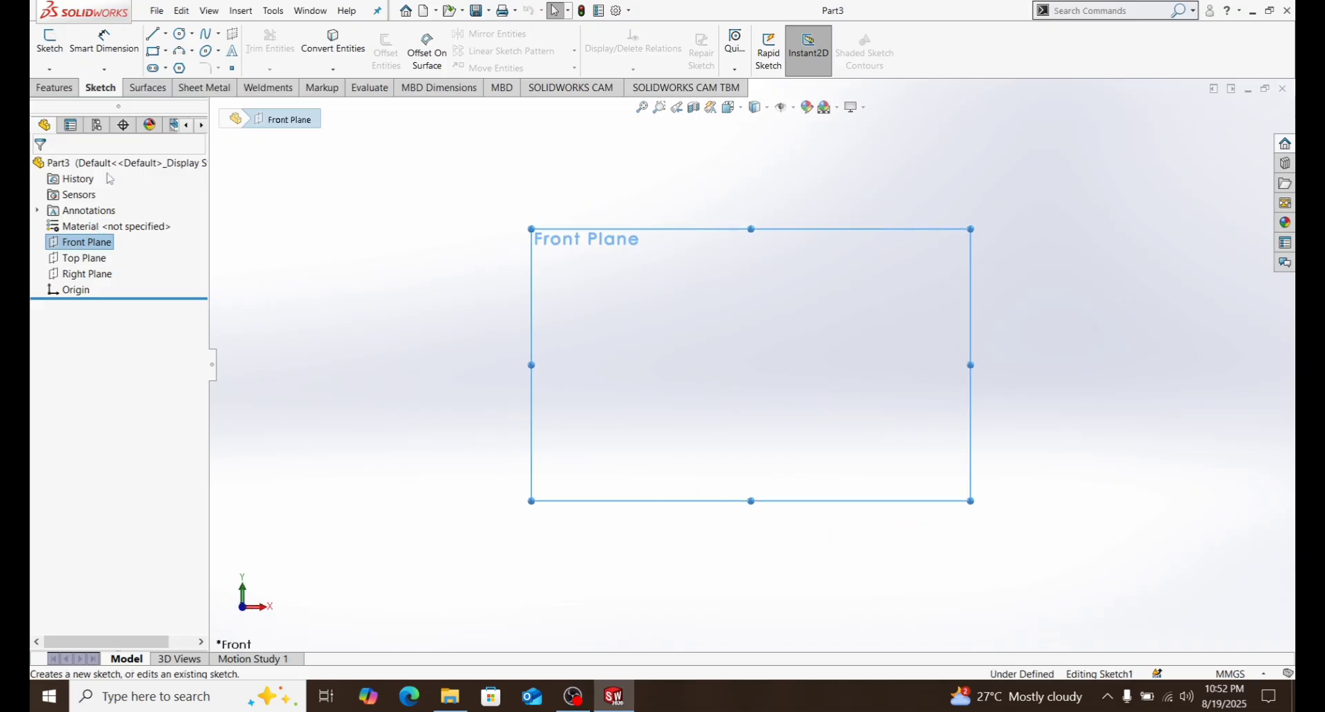
Sketch a vertical construction line about 138 mm long upward from the origin on the Front Plane.
{"action": "left_click", "coordinate": [152, 34]}
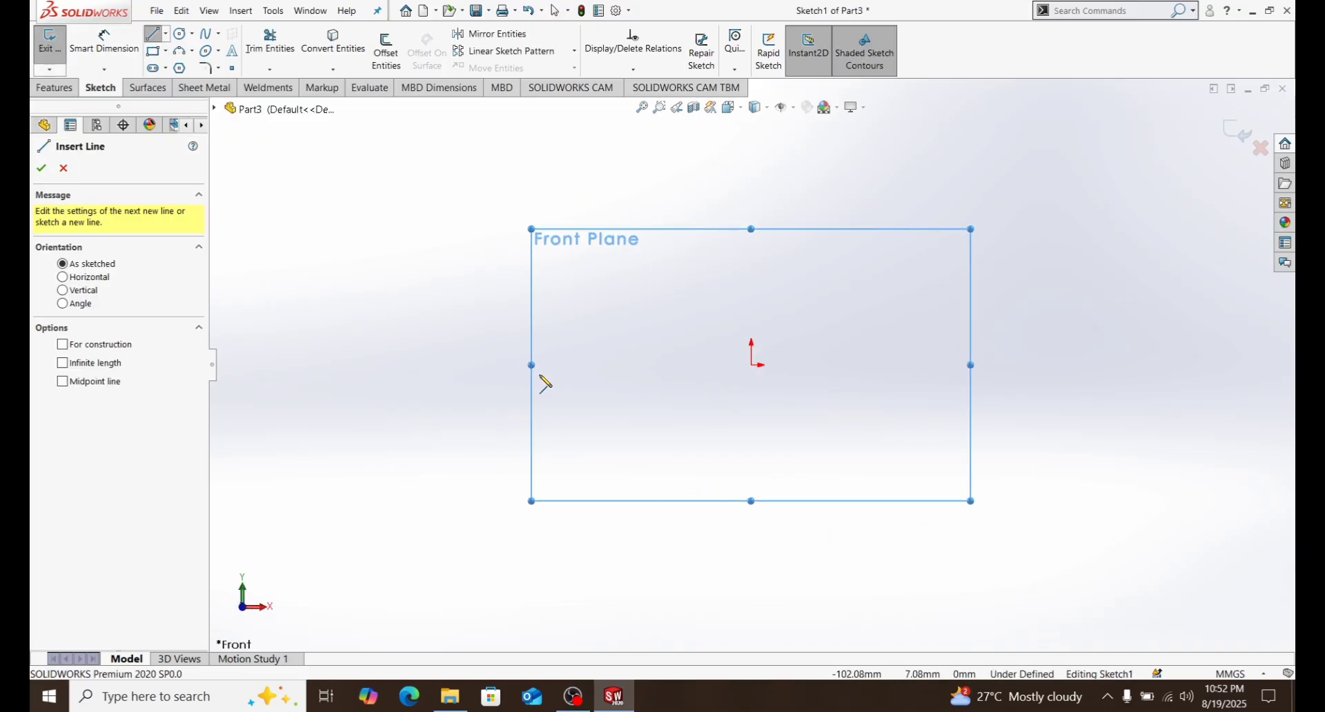
{"action": "left_click", "coordinate": [751, 366]}
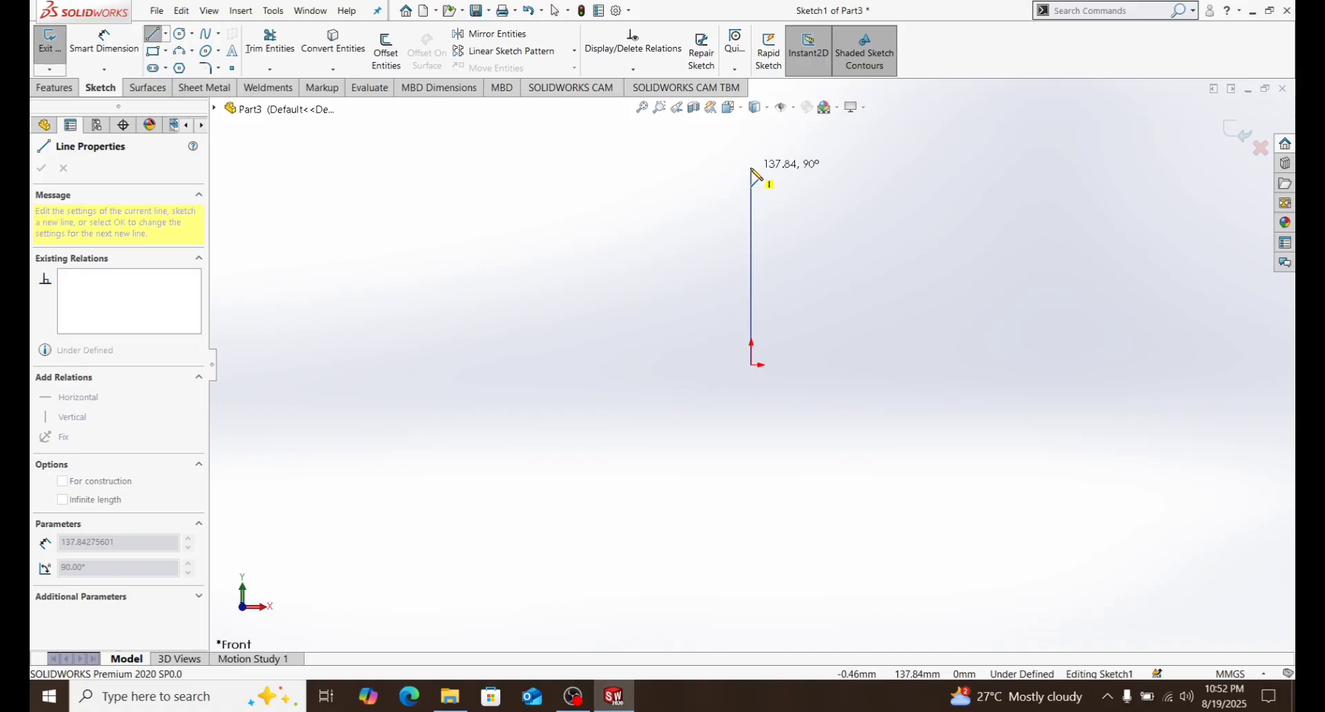
{"action": "left_click", "coordinate": [752, 167]}
{"action": "right_click", "coordinate": [782, 211]}
{"action": "left_click", "coordinate": [814, 191]}
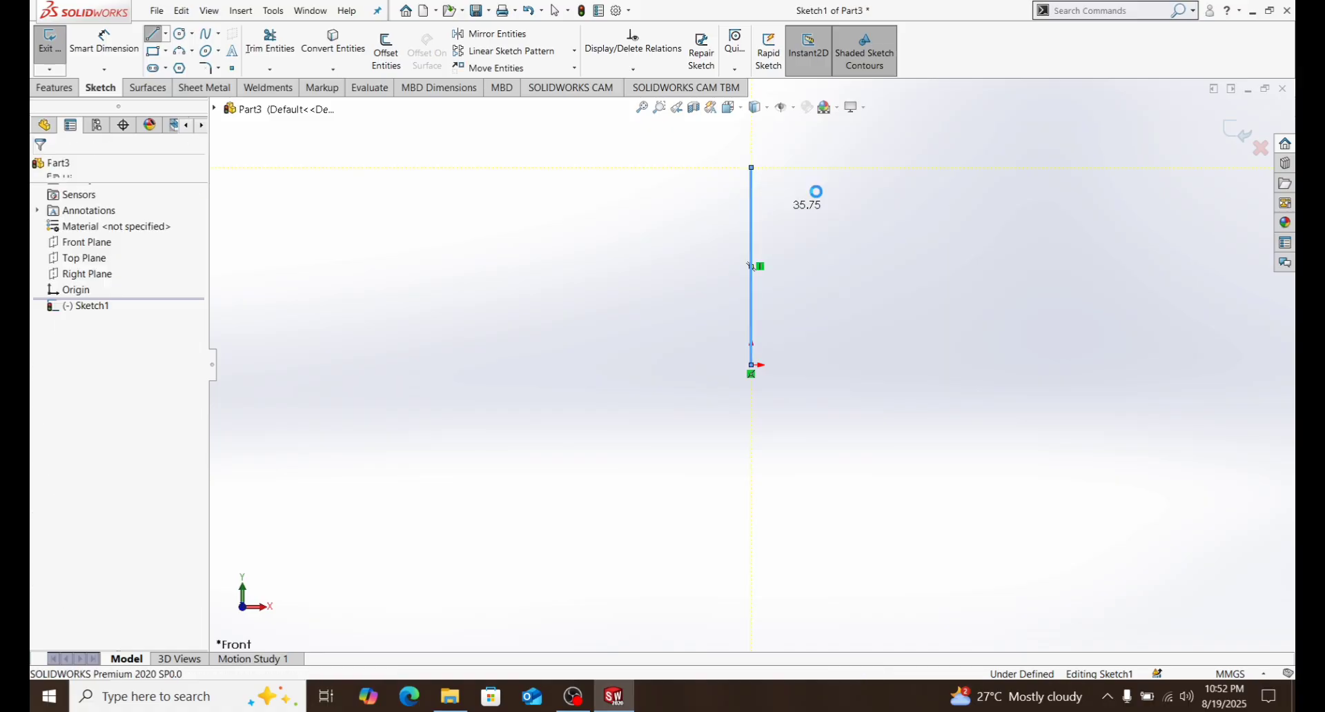
{"action": "key", "text": "Escape"}
Sketch a stepped line chain from the origin: about 40 mm left, 19 mm down and 56 mm left.
{"action": "scroll", "coordinate": [776, 384], "scroll_direction": "up", "scroll_amount": 2}
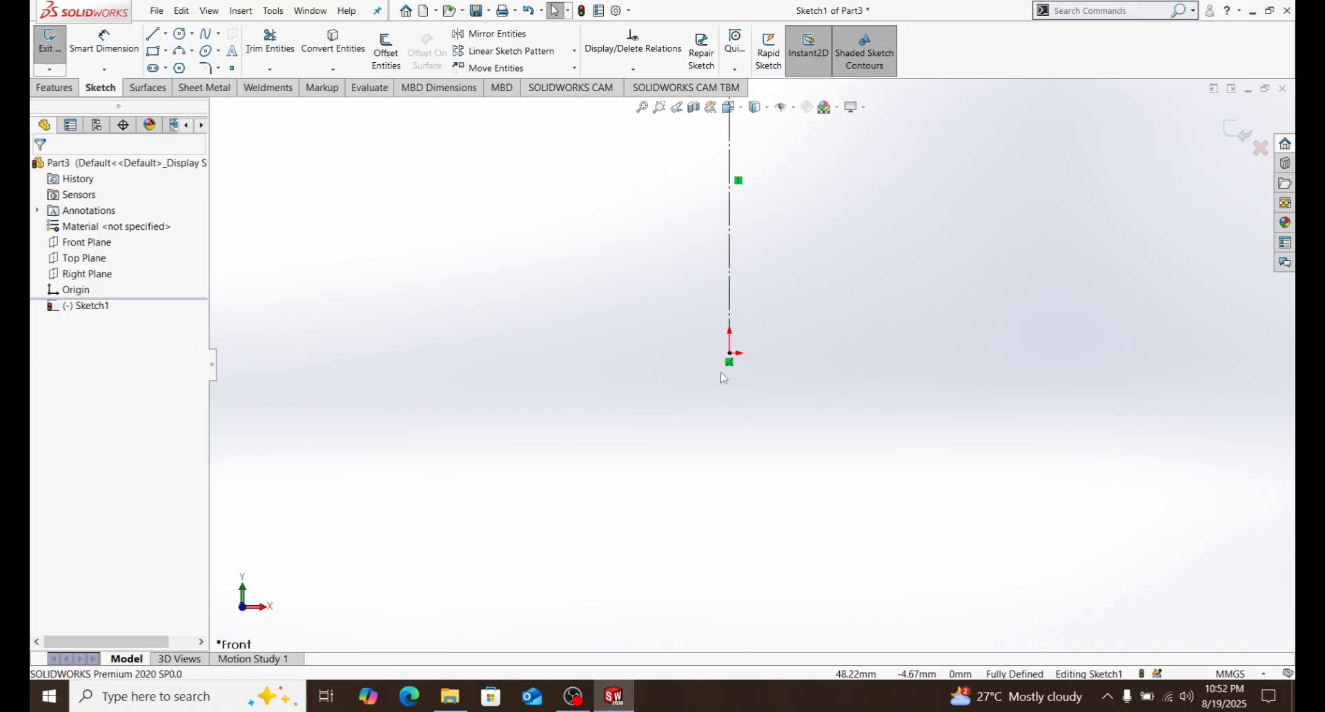
{"action": "key", "text": "l"}
{"action": "left_click", "coordinate": [730, 354]}
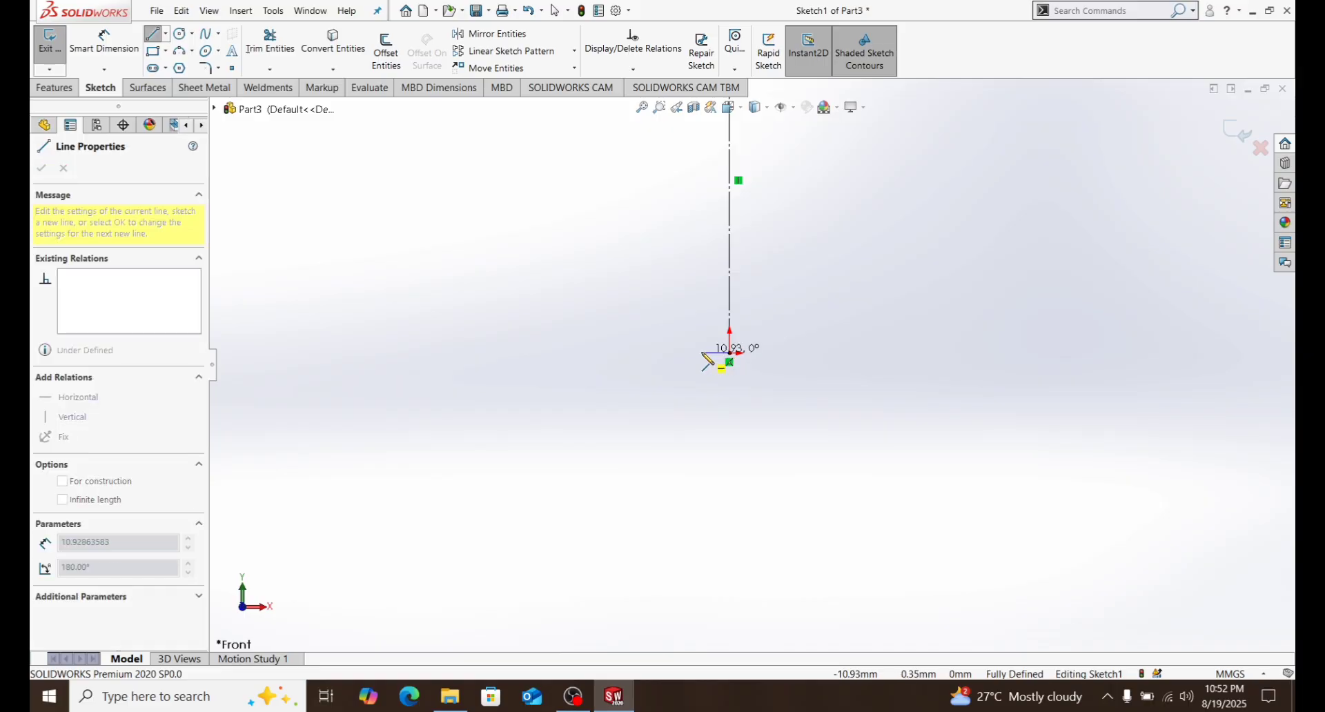
{"action": "left_click", "coordinate": [629, 353]}
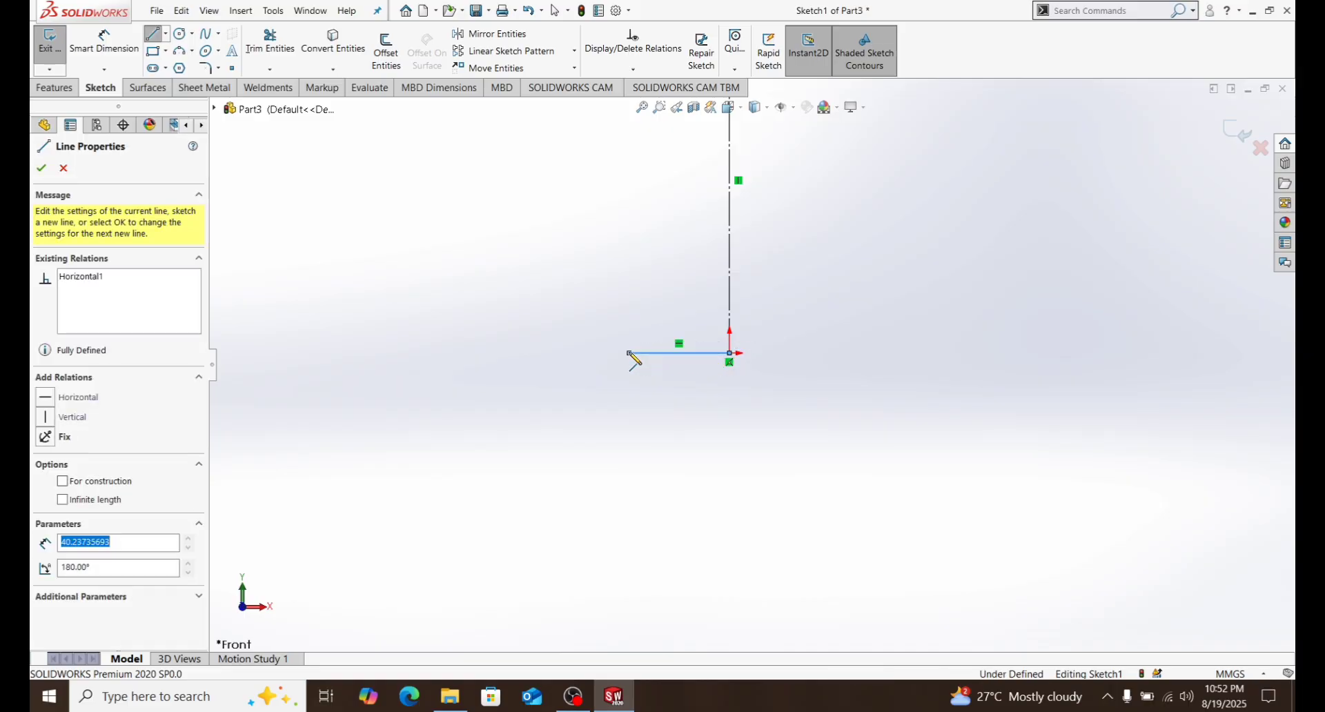
{"action": "left_click", "coordinate": [629, 399]}
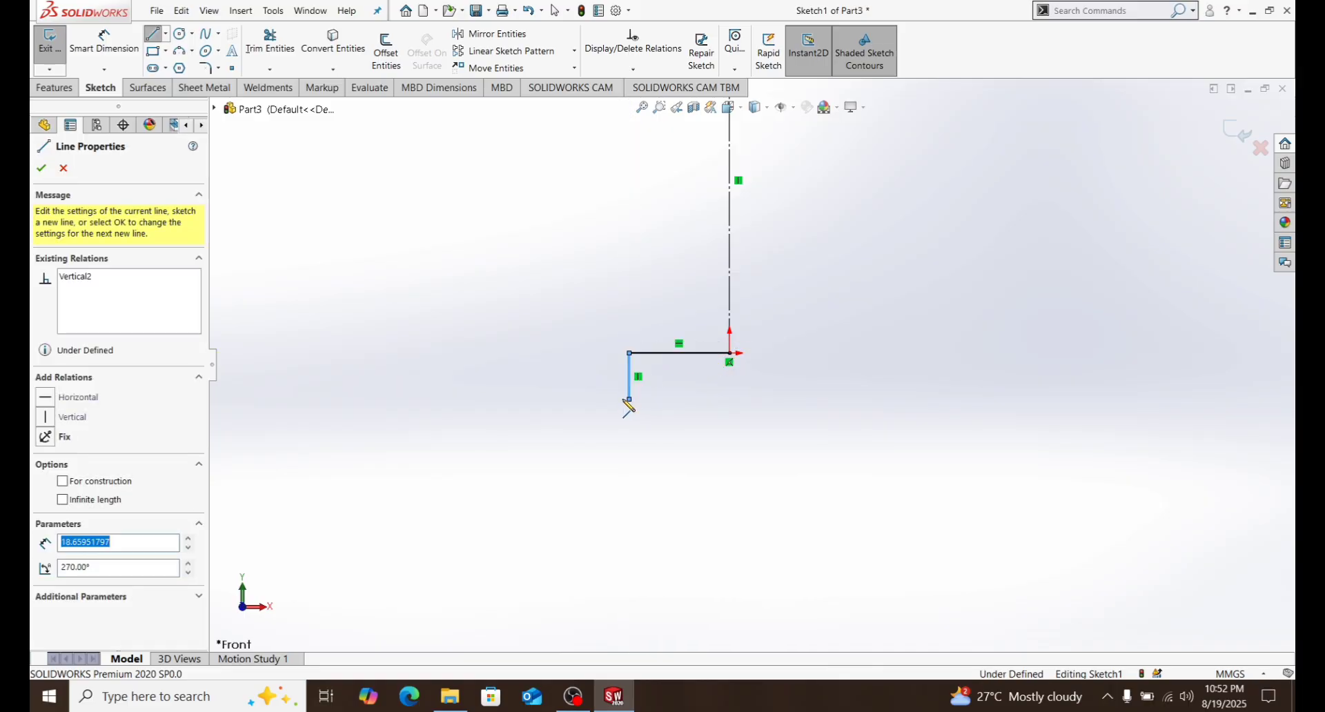
{"action": "left_click", "coordinate": [489, 398]}
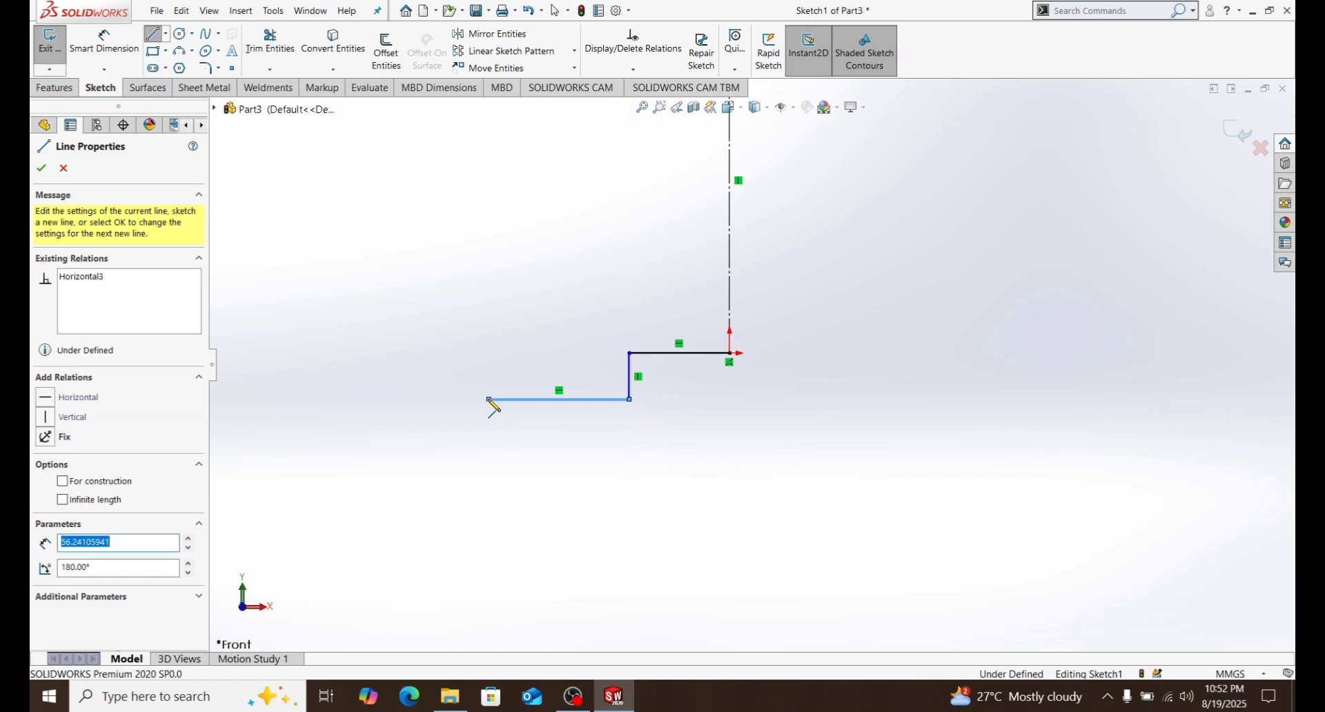
Continue the chain with a notch: a slope down-right, 24 mm right, 44 mm down, a short leftward edge and a parallel slope up-left.
{"action": "left_click", "coordinate": [517, 435]}
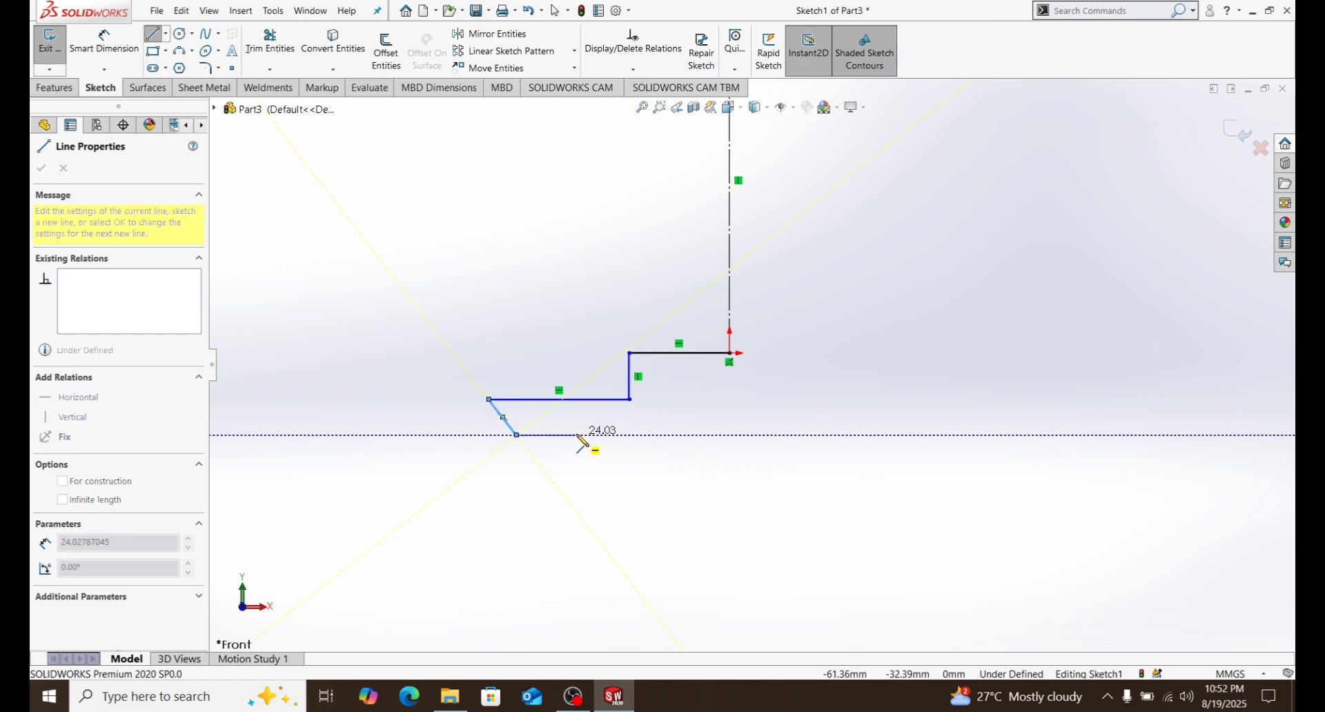
{"action": "left_click", "coordinate": [577, 435]}
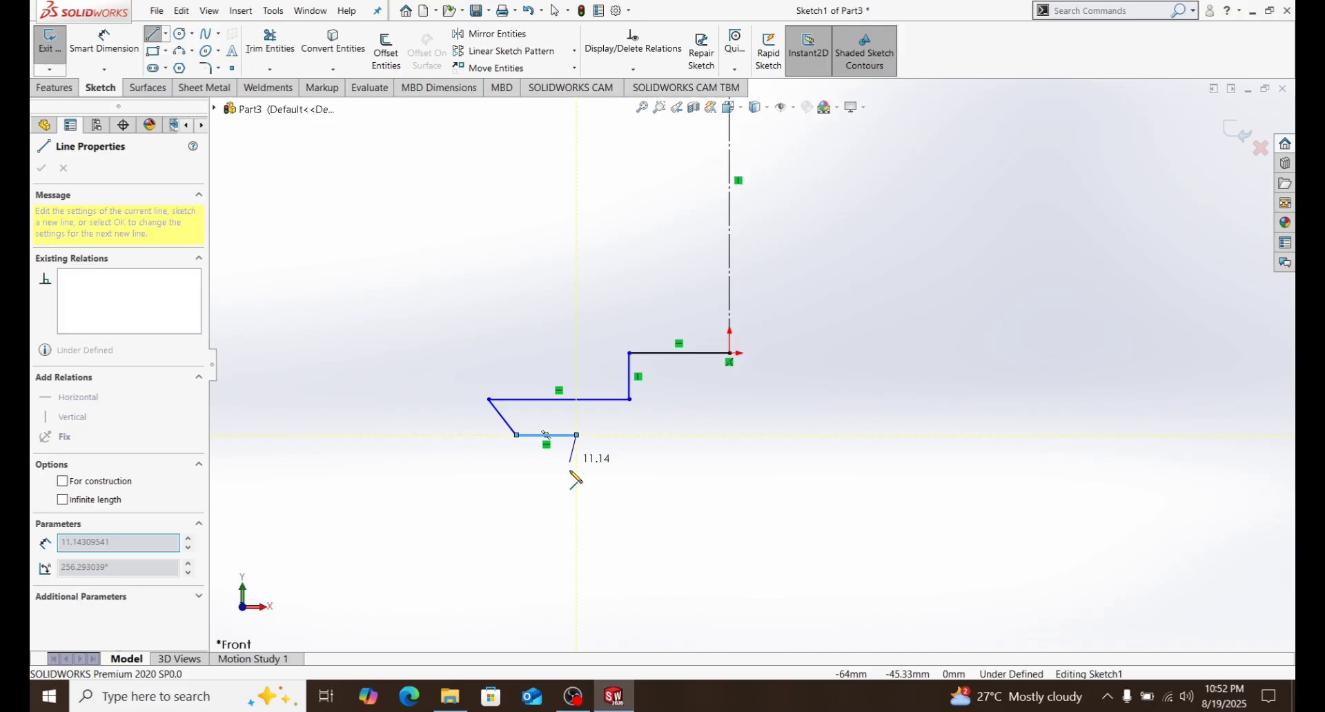
{"action": "left_click", "coordinate": [577, 546]}
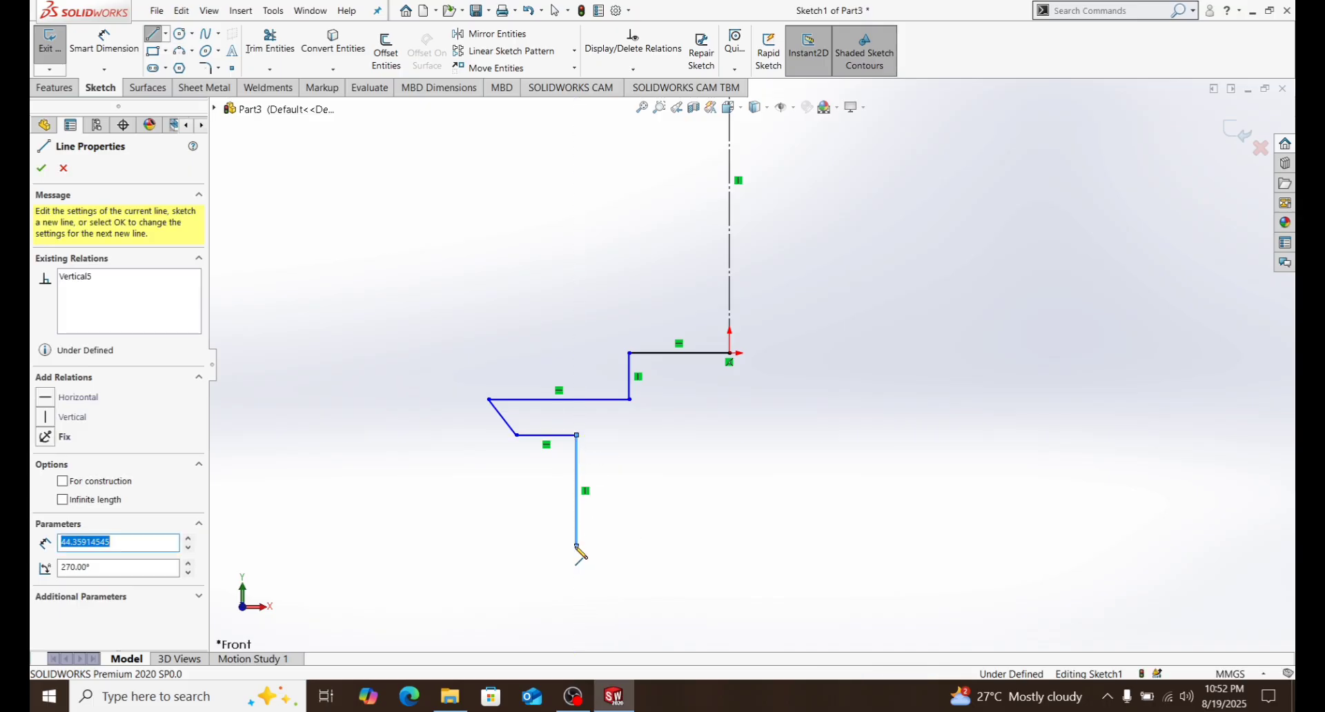
{"action": "left_click", "coordinate": [521, 546]}
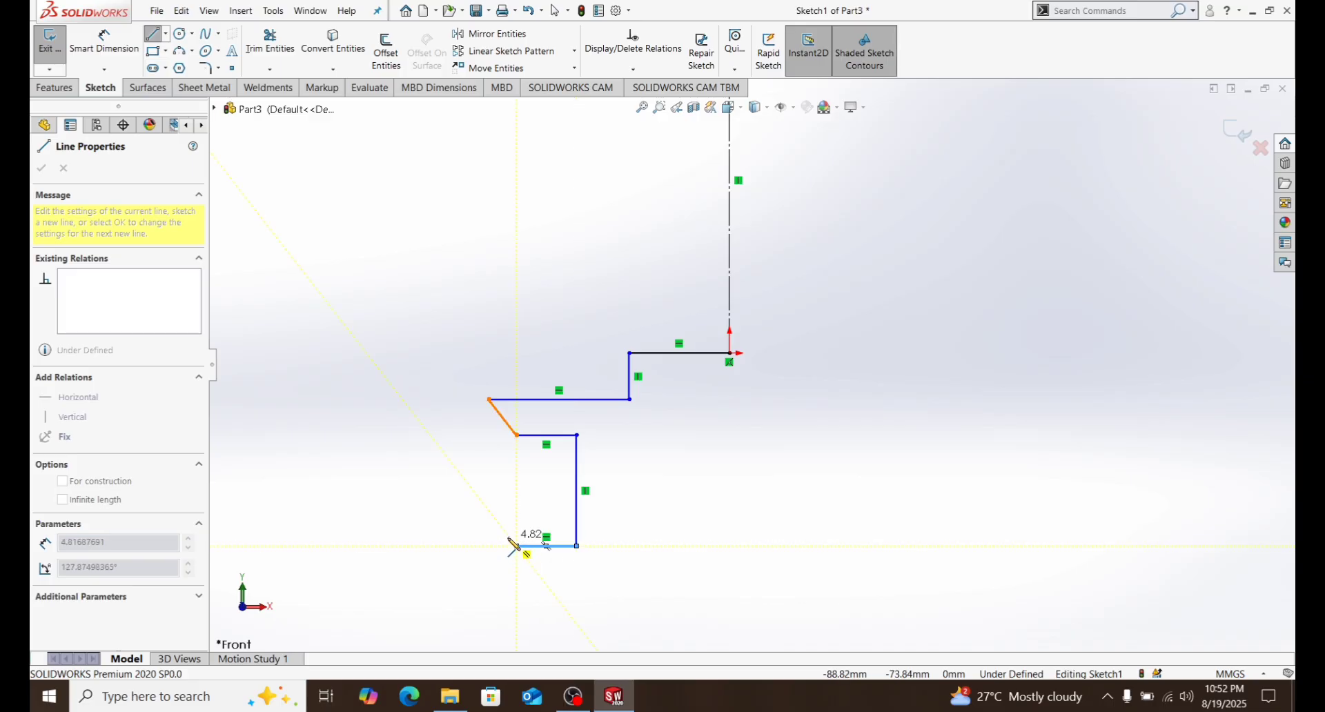
{"action": "left_click", "coordinate": [483, 504]}
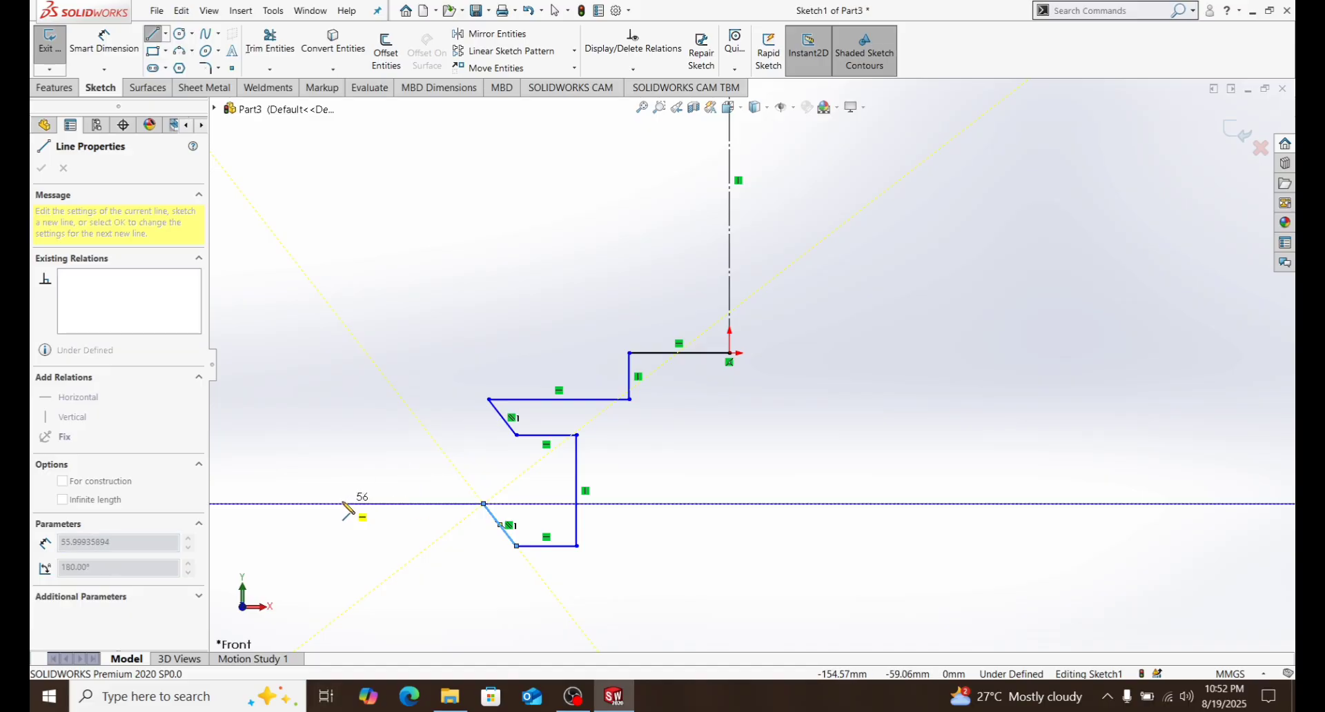
Extend the profile with a long leftward base edge, a vertical end edge about 27 mm high and a shorter horizontal edge back right.
{"action": "key", "text": "z"}
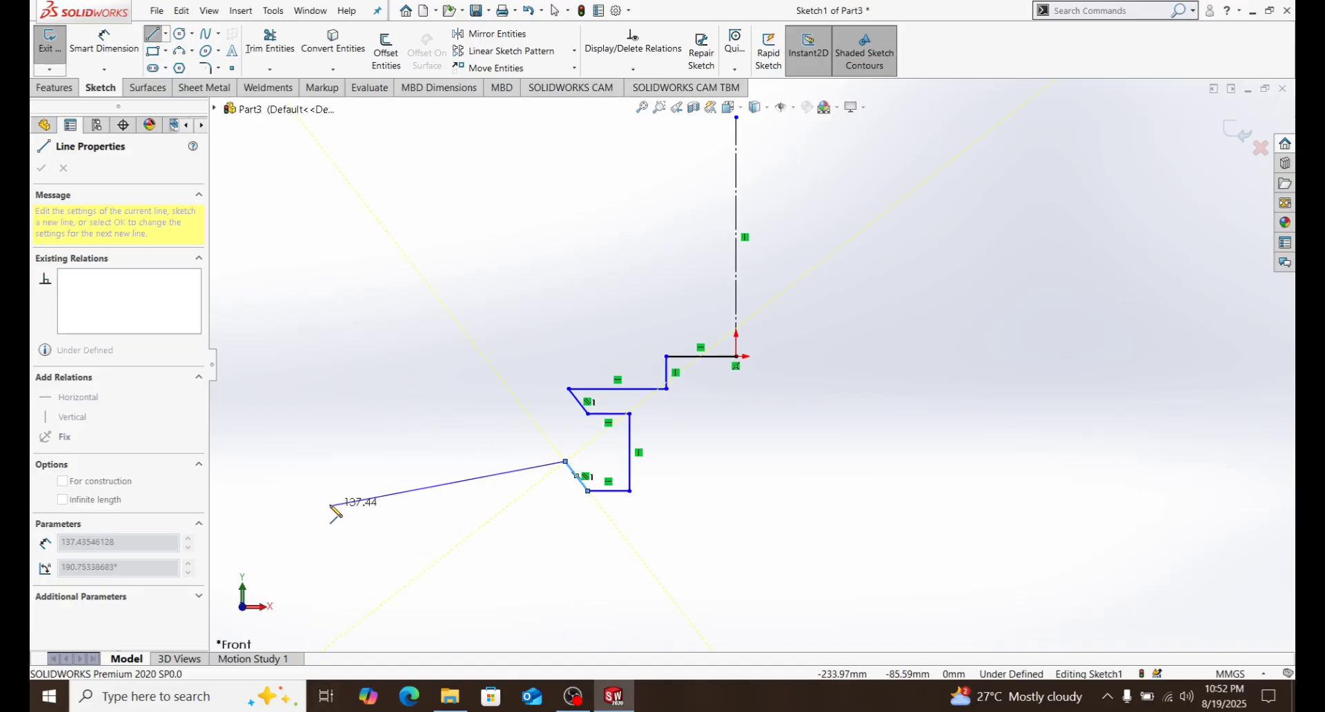
{"action": "left_click", "coordinate": [303, 462]}
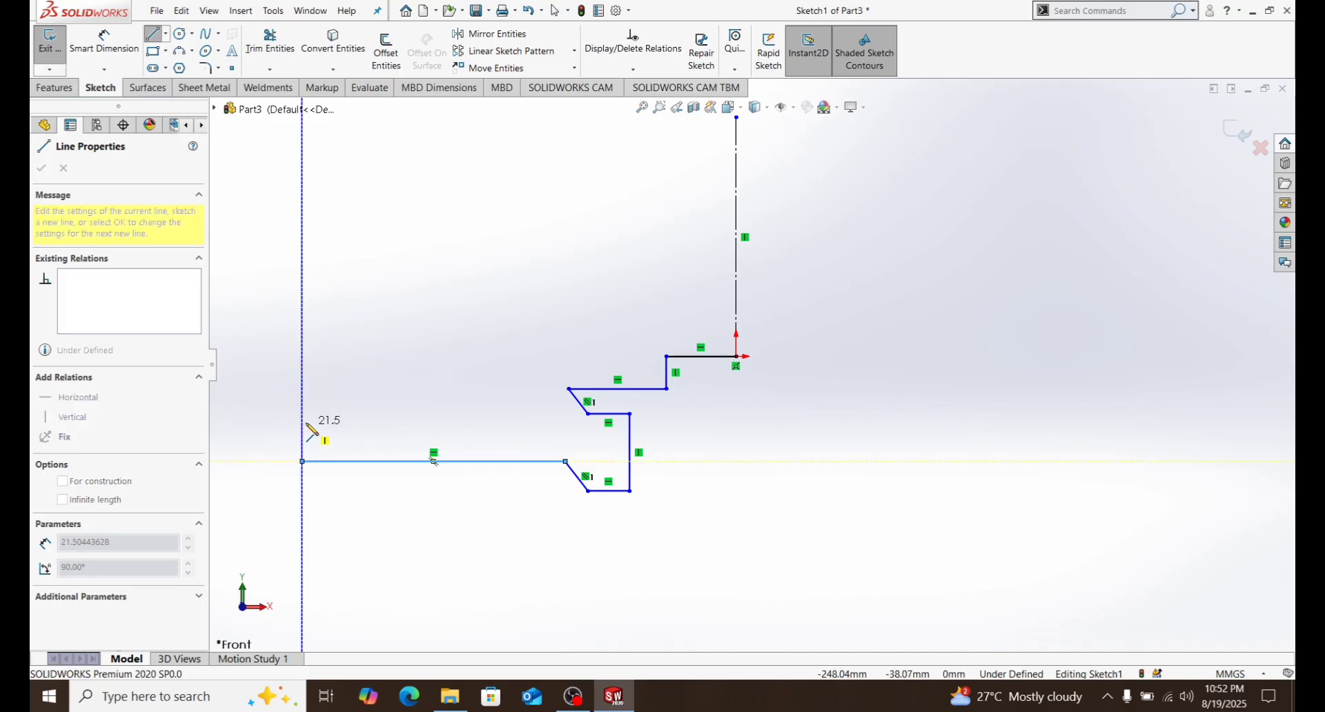
{"action": "left_click", "coordinate": [303, 414]}
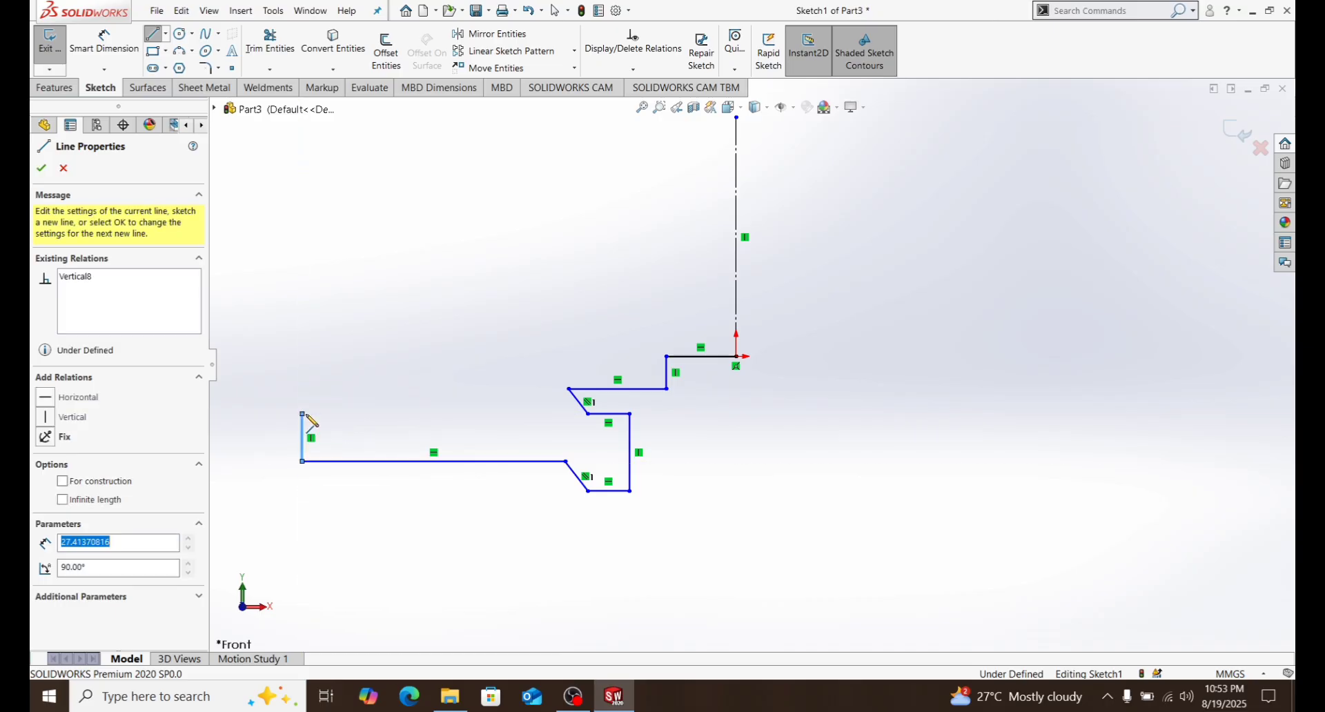
{"action": "left_click", "coordinate": [429, 414]}
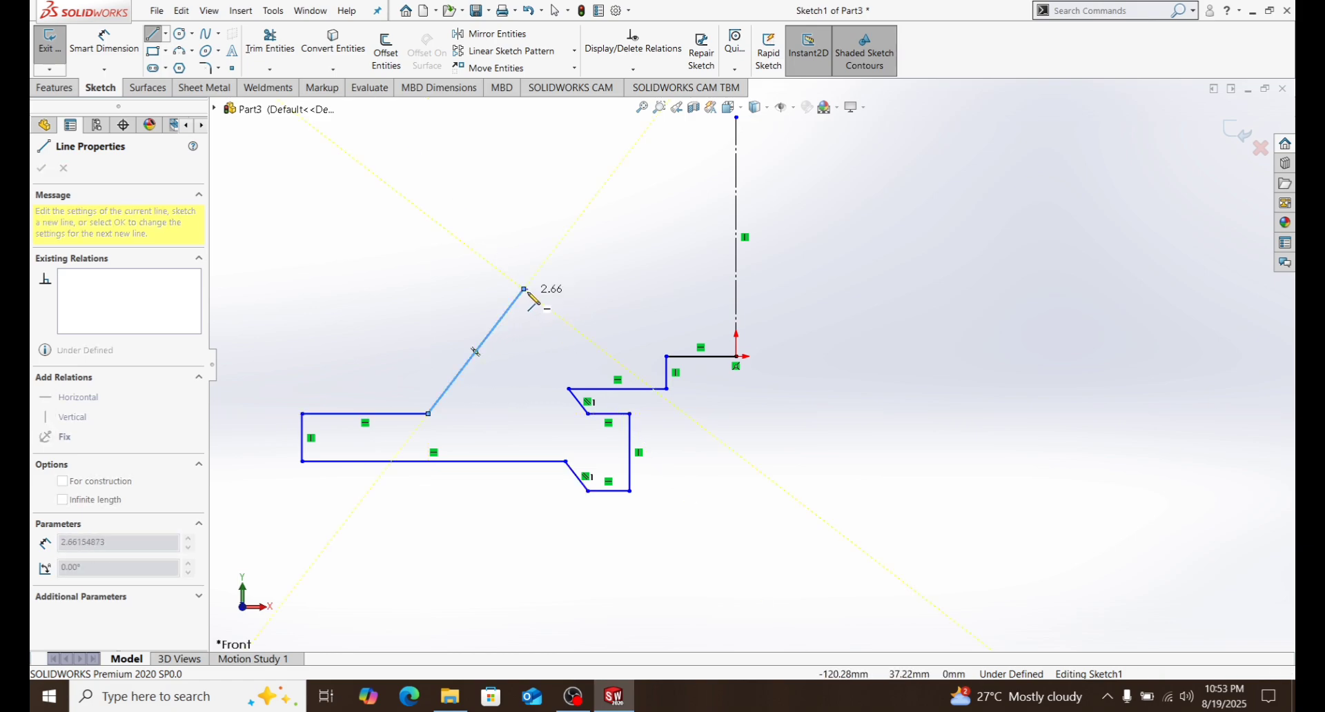
Add a line sloping up-right and two opposing tangent arcs ending level with the construction line's upper endpoint.
{"action": "left_click", "coordinate": [525, 290]}
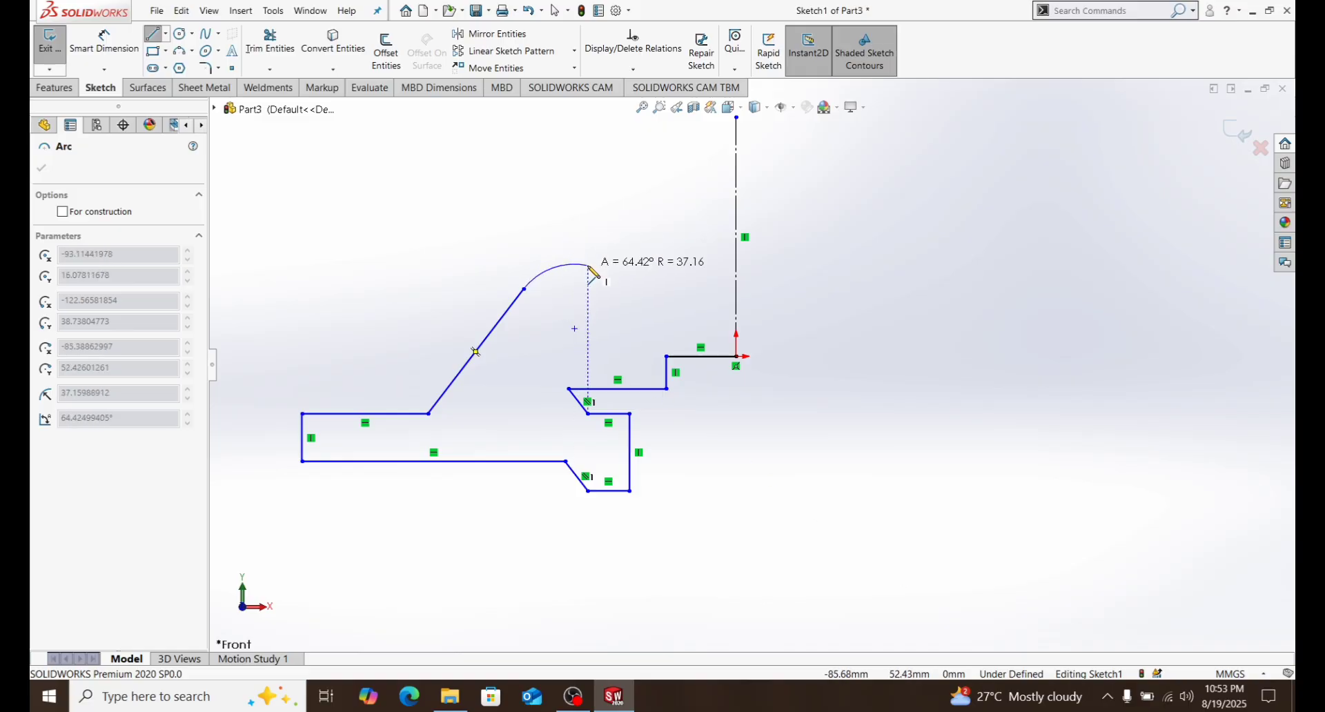
{"action": "left_click", "coordinate": [601, 223]}
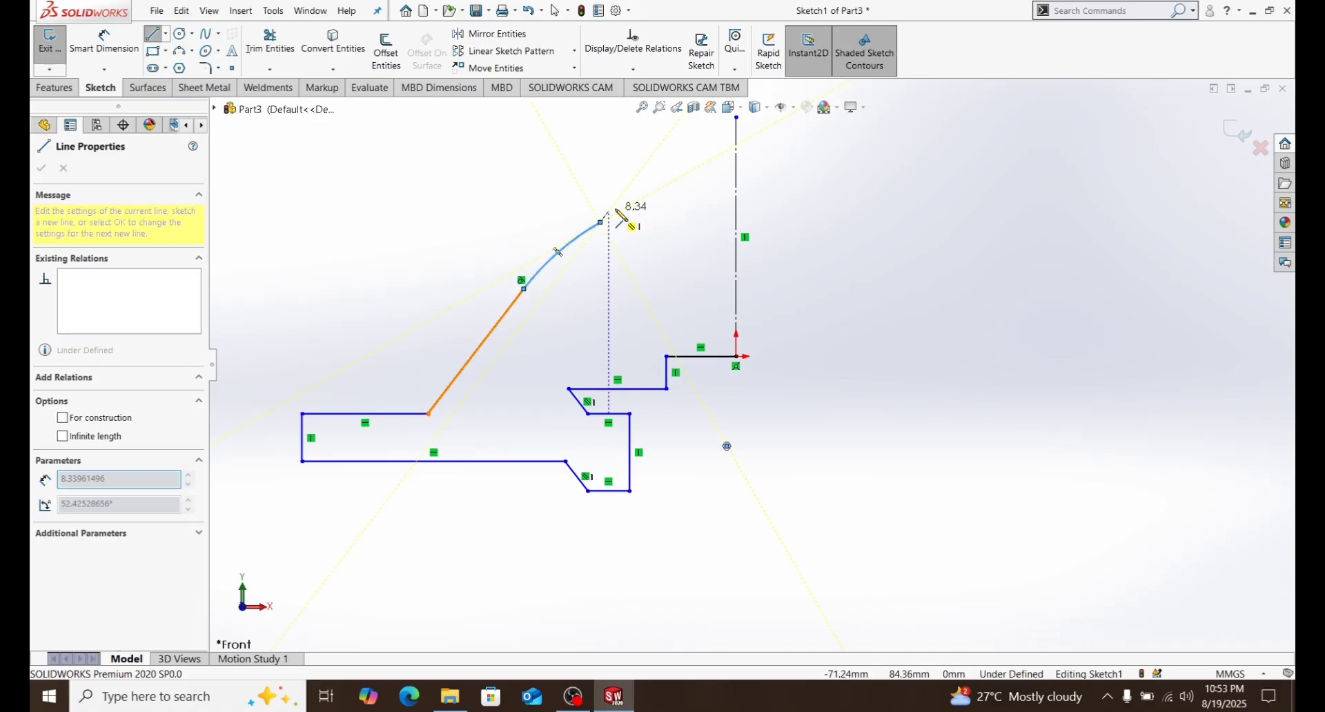
{"action": "scroll", "coordinate": [631, 202], "scroll_direction": "up", "scroll_amount": 2}
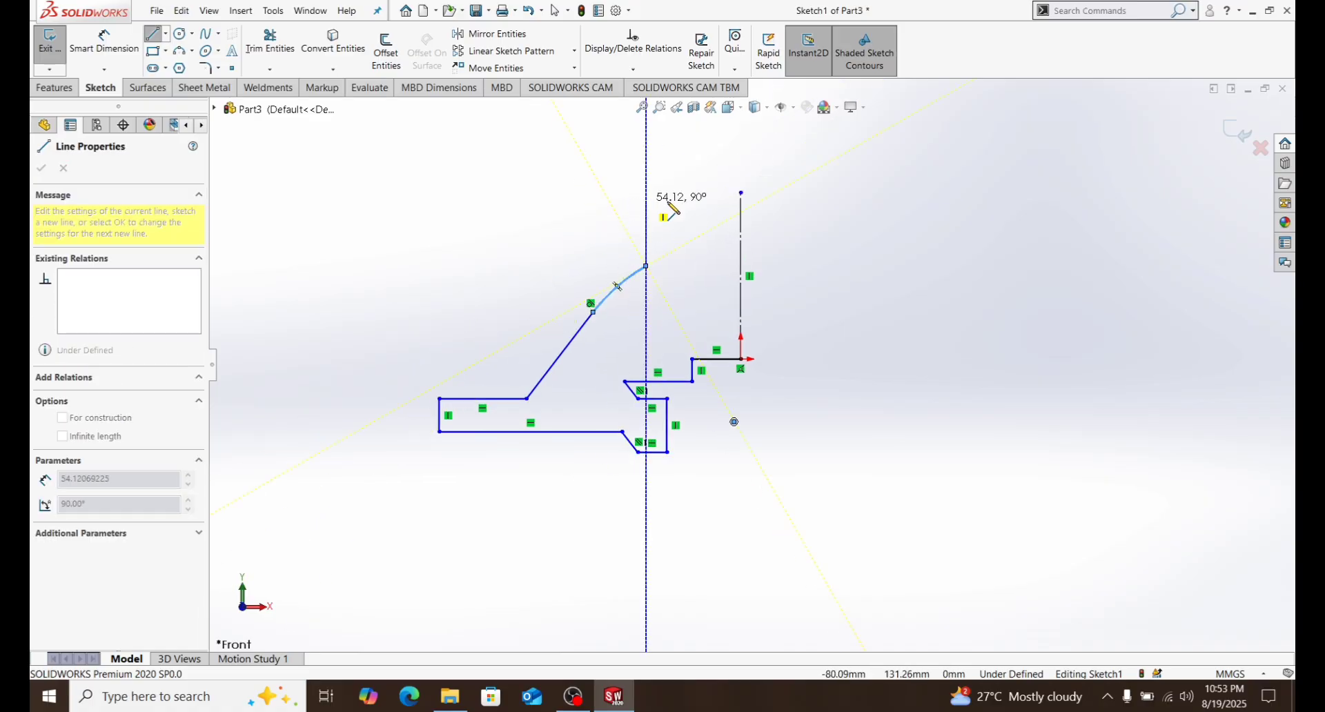
{"action": "scroll", "coordinate": [702, 209], "scroll_direction": "down", "scroll_amount": 3}
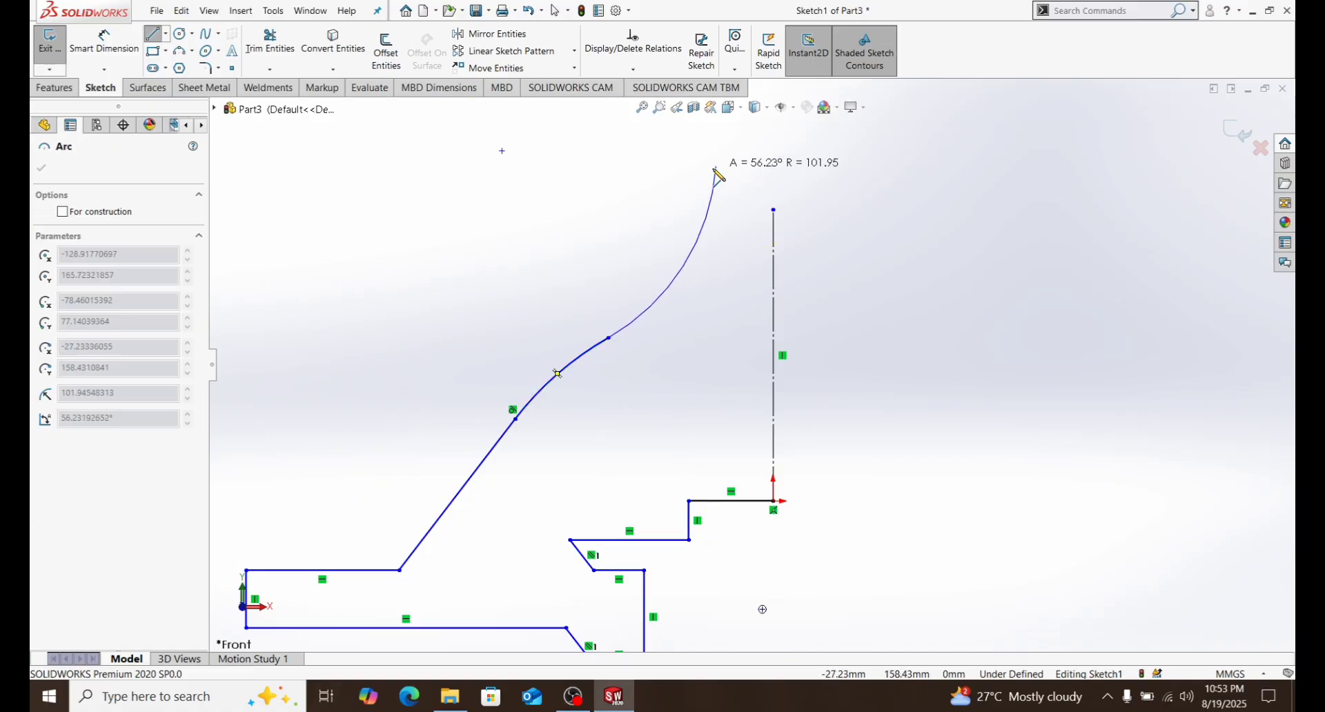
{"action": "left_click", "coordinate": [682, 210]}
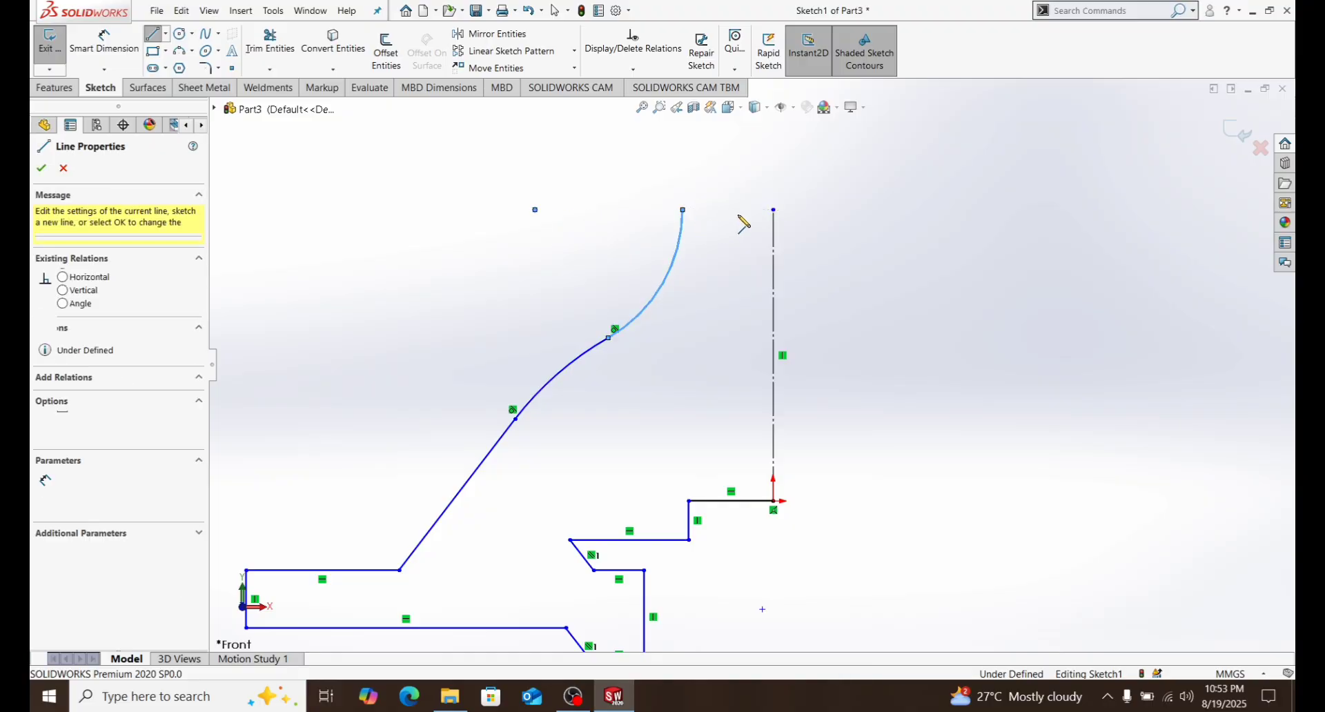
Join the upper arc's end to the construction line's upper endpoint with a horizontal line and end the chain.
{"action": "left_click", "coordinate": [773, 209]}
{"action": "right_click", "coordinate": [791, 243]}
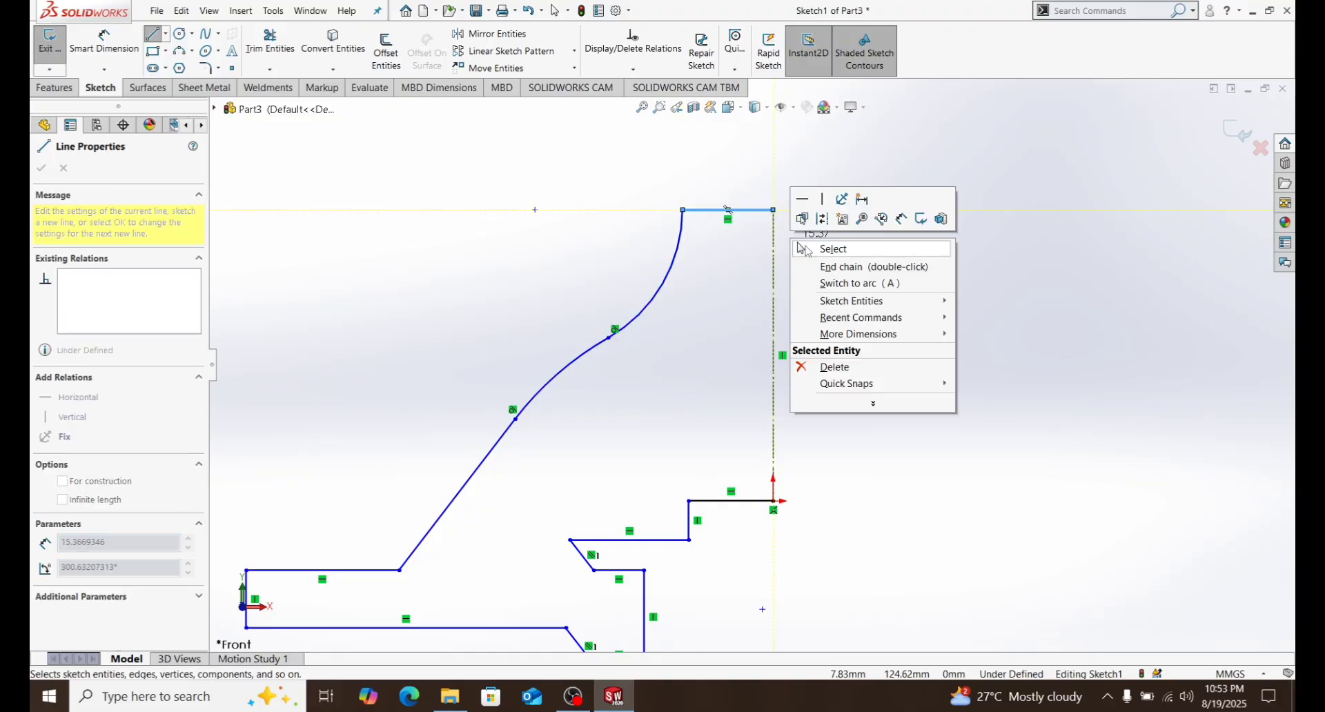
{"action": "left_click", "coordinate": [807, 249]}
Dimension the horizontal line at the origin as 7.5 mm.
{"action": "scroll", "coordinate": [708, 369], "scroll_direction": "up", "scroll_amount": 2}
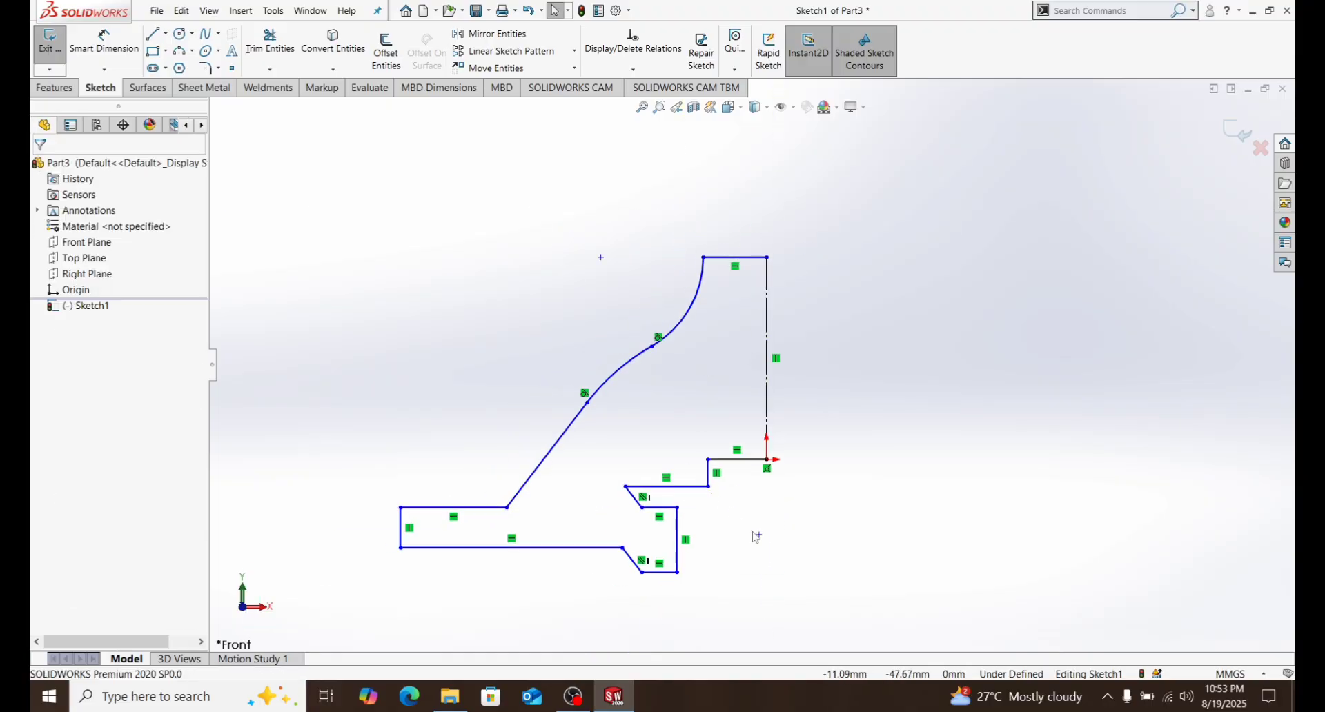
{"action": "scroll", "coordinate": [756, 537], "scroll_direction": "down", "scroll_amount": 4}
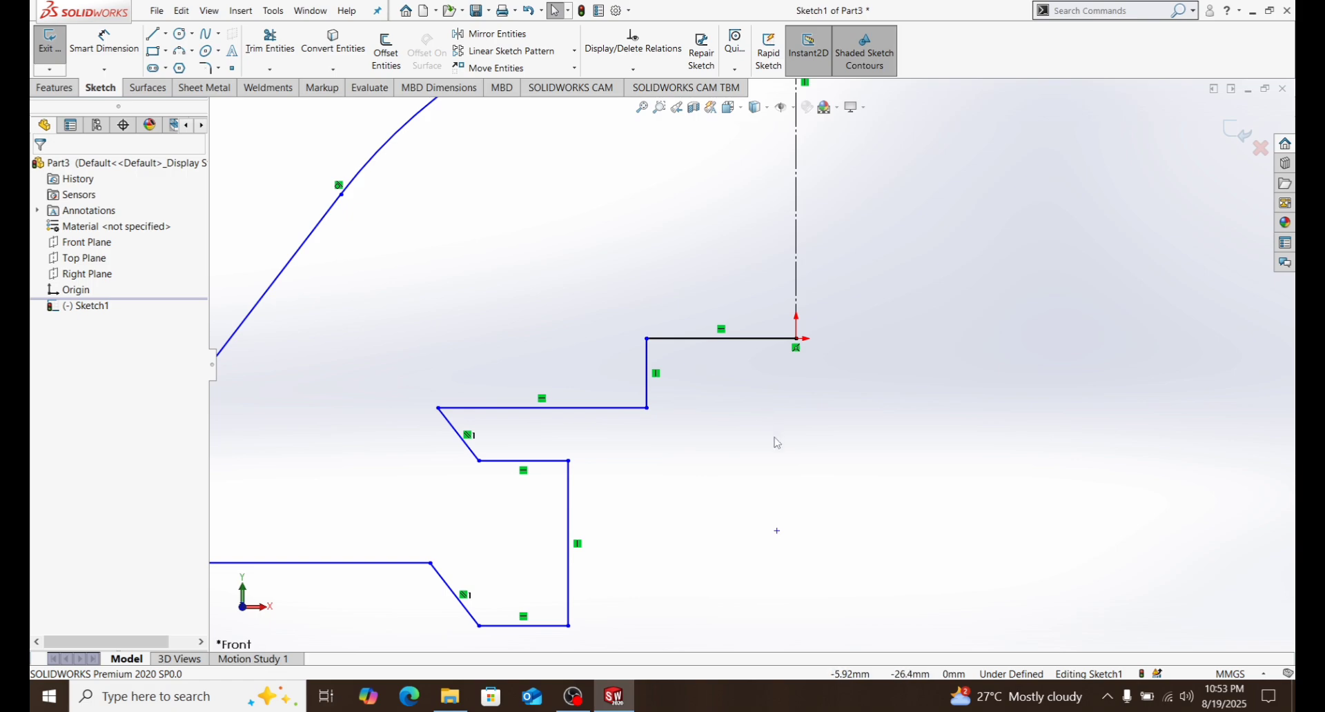
{"action": "right_click_drag", "start_coordinate": [774, 437], "coordinate": [781, 305]}
{"action": "left_click", "coordinate": [741, 345]}
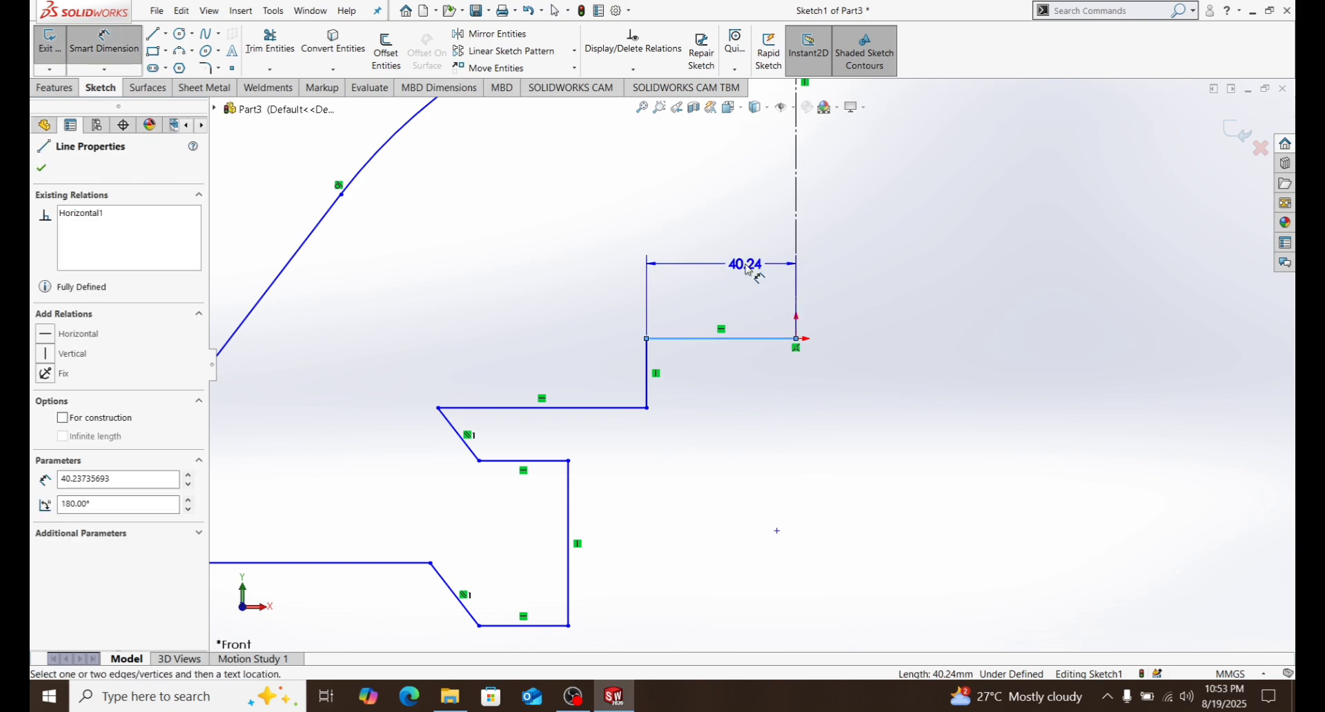
{"action": "left_click", "coordinate": [683, 267]}
{"action": "type", "text": "7.5"}
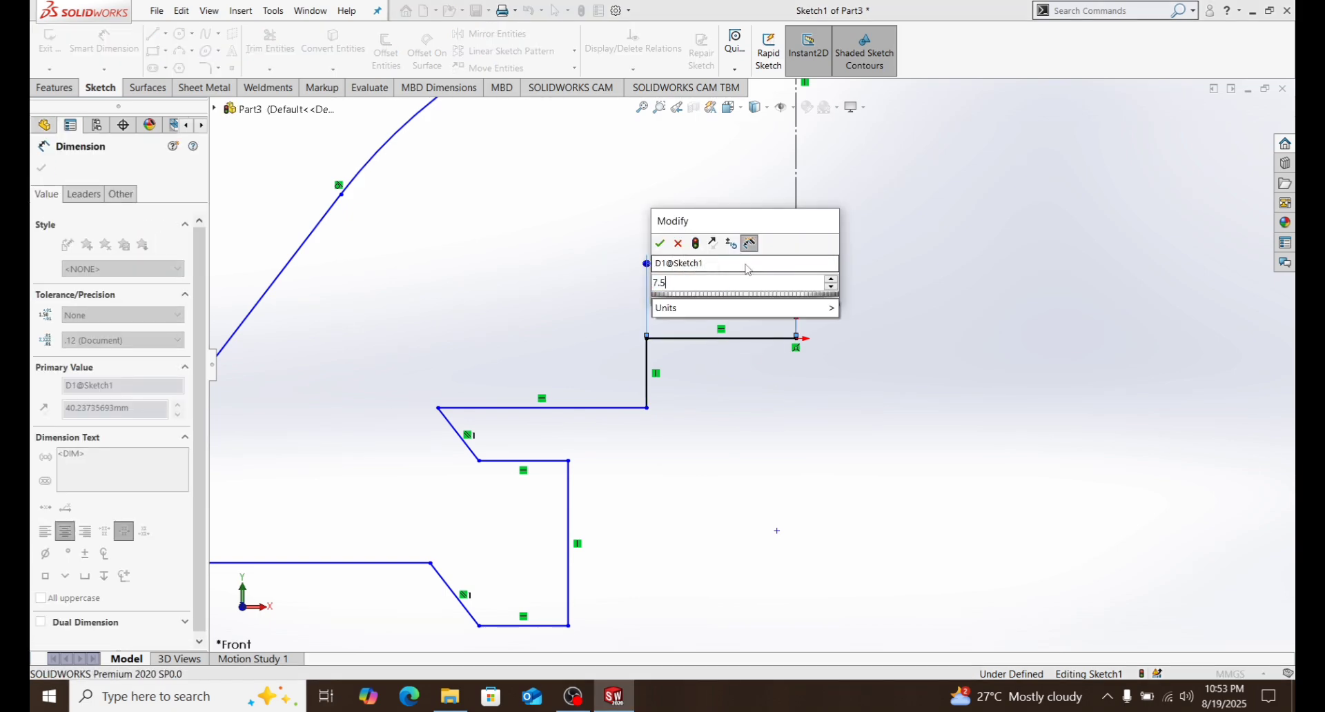
{"action": "key", "text": "Return"}
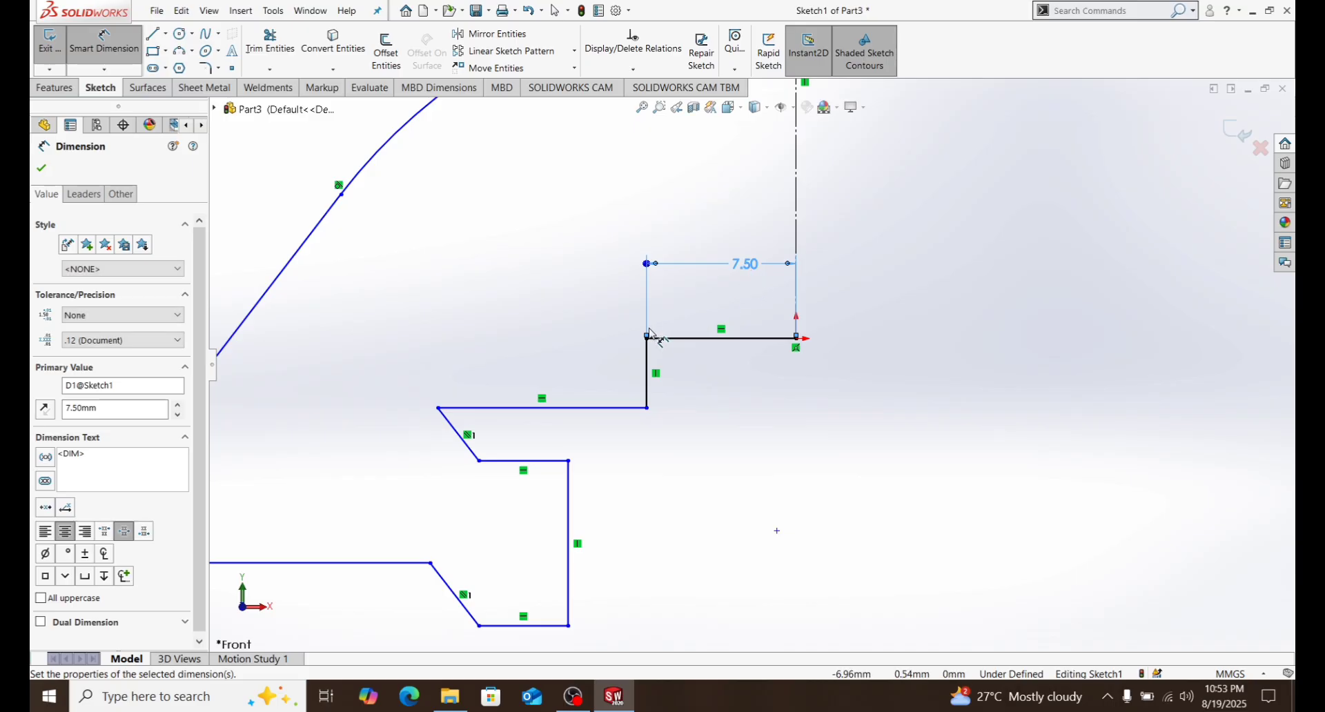
Dimension the horizontal line below the first step as 12.5 mm.
{"action": "left_click", "coordinate": [573, 408]}
{"action": "left_click", "coordinate": [583, 373]}
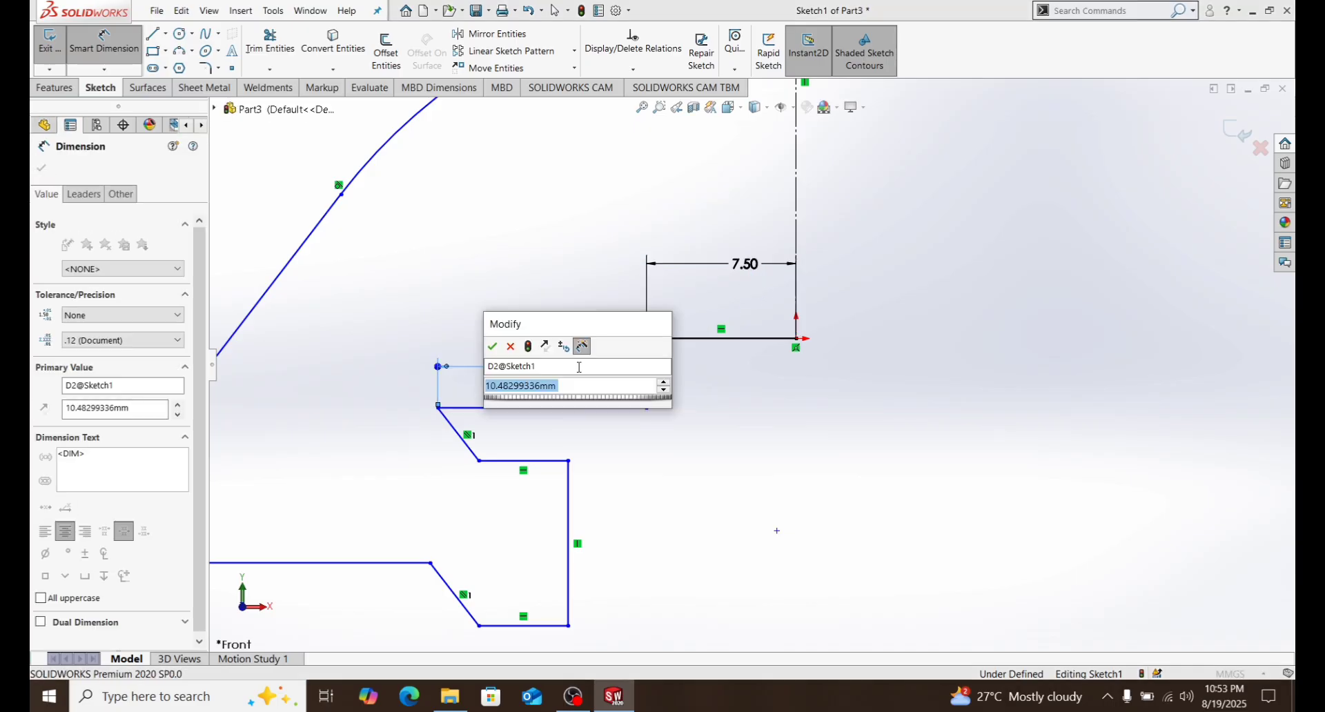
{"action": "type", "text": "12.5"}
{"action": "key", "text": "Return"}
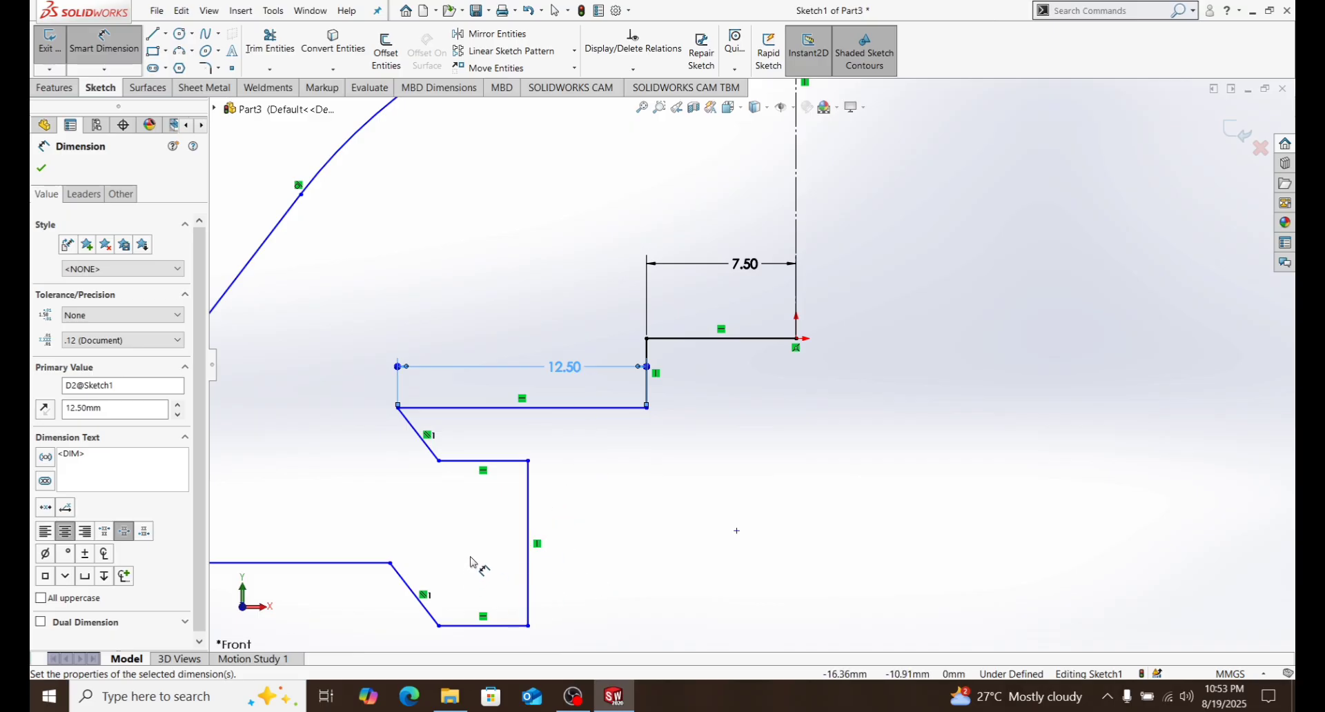
Dimension the distance from the notch's vertical line to the origin as 10 mm and finish dimensioning.
{"action": "left_click", "coordinate": [529, 524]}
{"action": "left_click", "coordinate": [796, 339]}
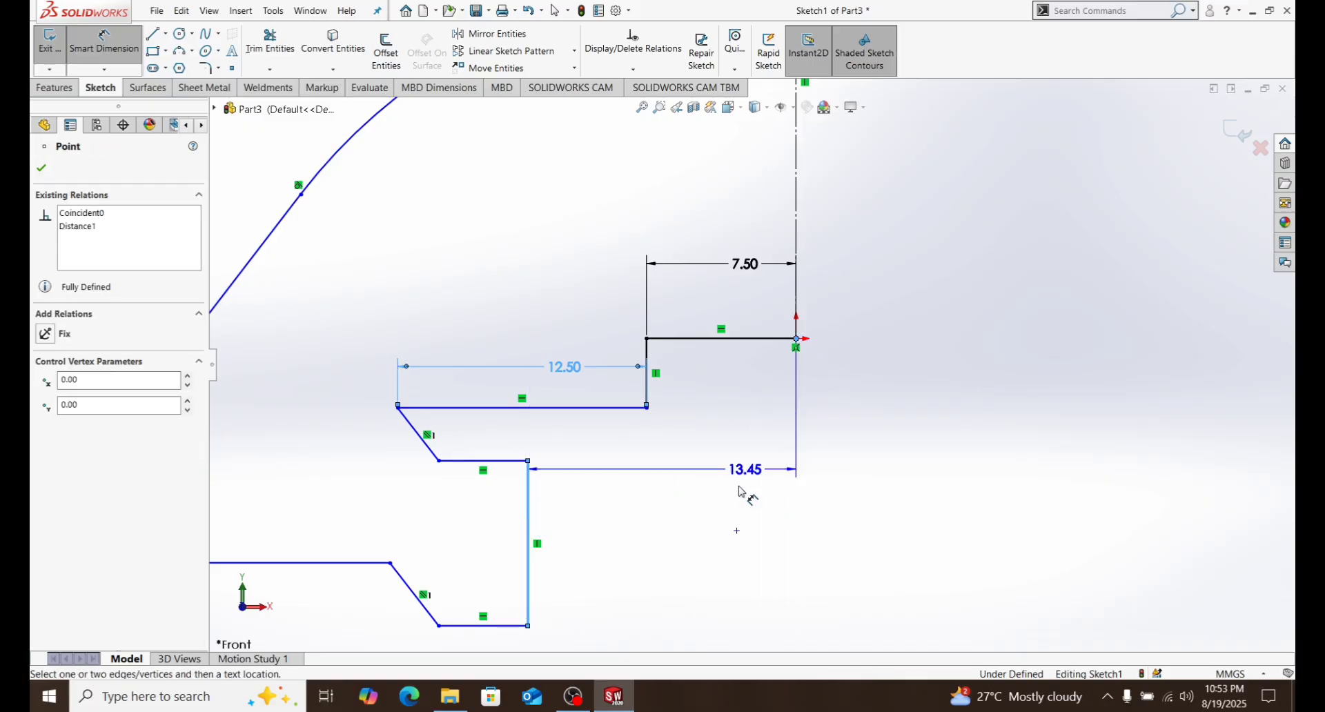
{"action": "left_click", "coordinate": [737, 522]}
{"action": "type", "text": "10"}
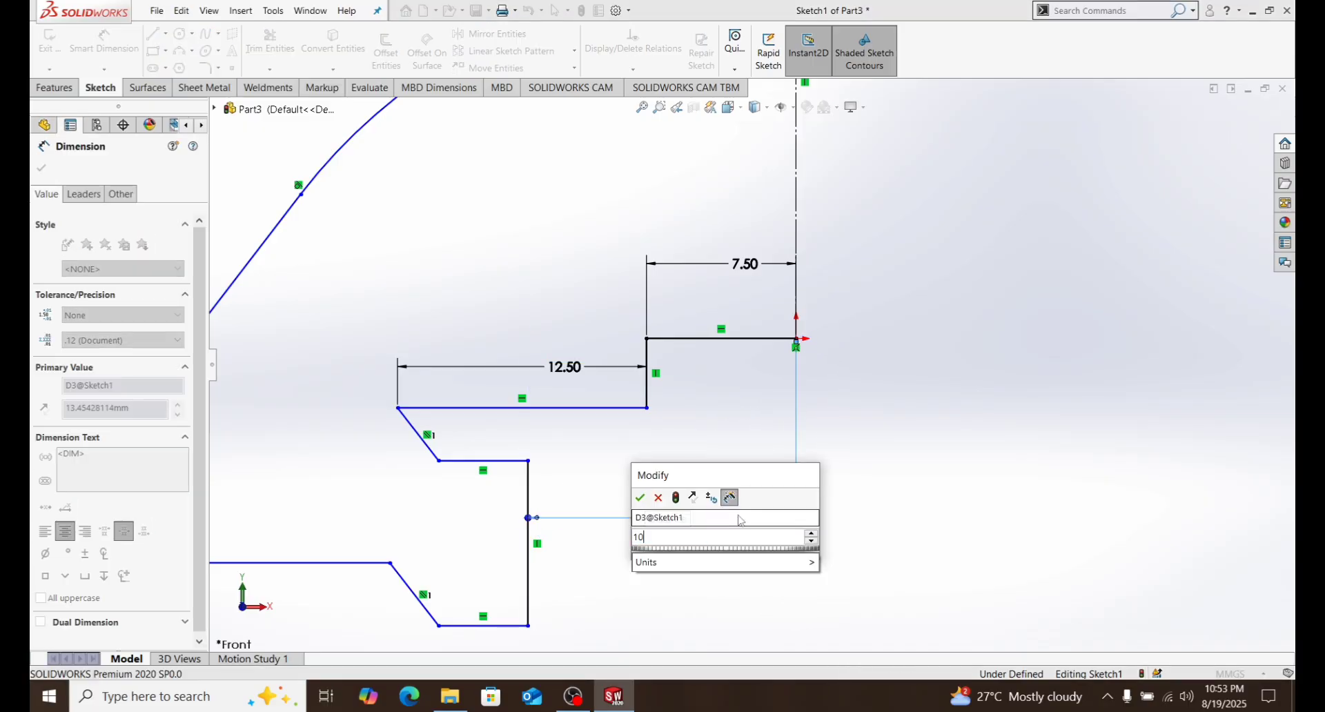
{"action": "key", "text": "Return"}
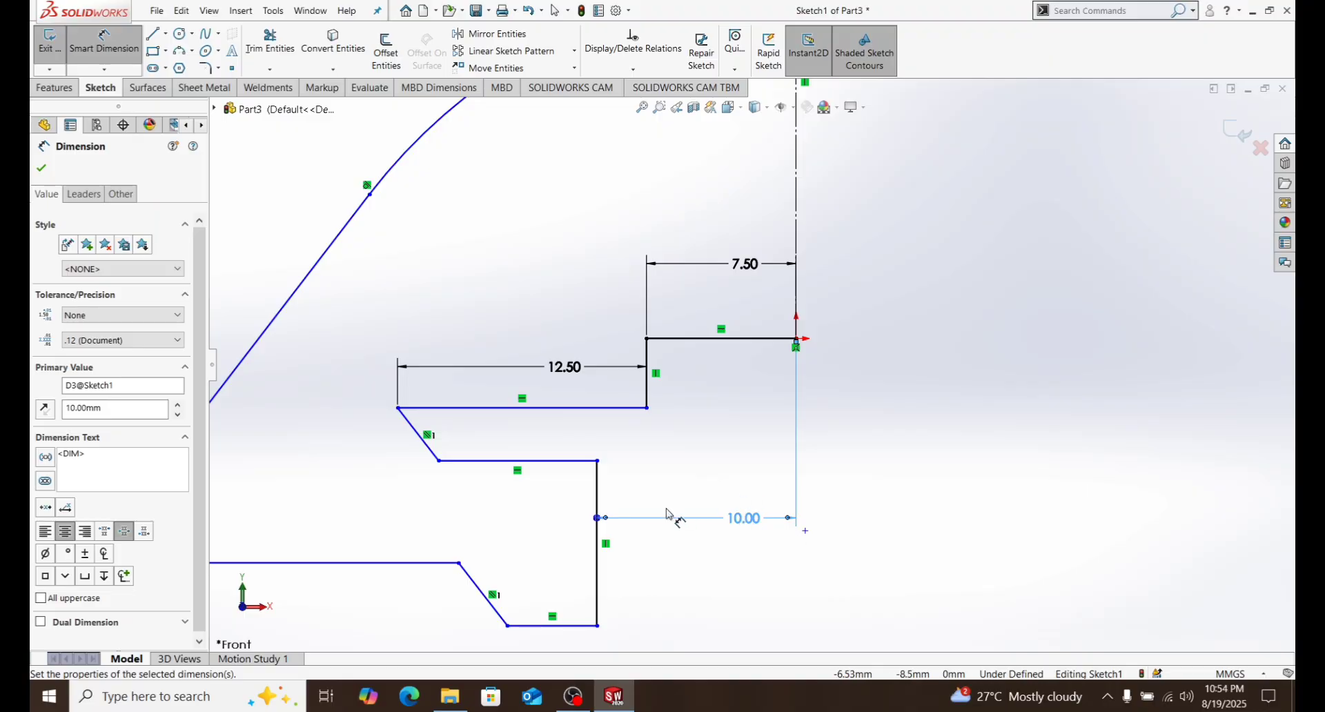
{"action": "scroll", "coordinate": [625, 538], "scroll_direction": "up", "scroll_amount": 2}
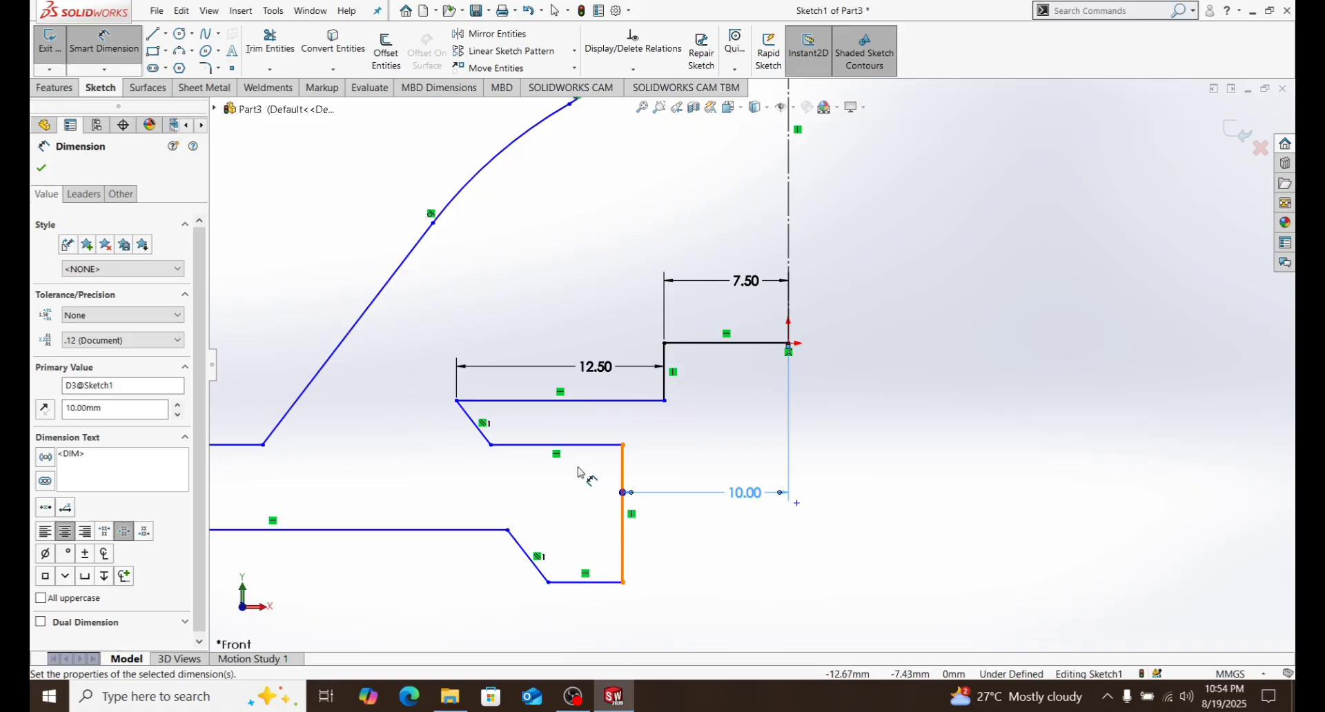
{"action": "right_click", "coordinate": [677, 525]}
{"action": "left_click", "coordinate": [712, 564]}
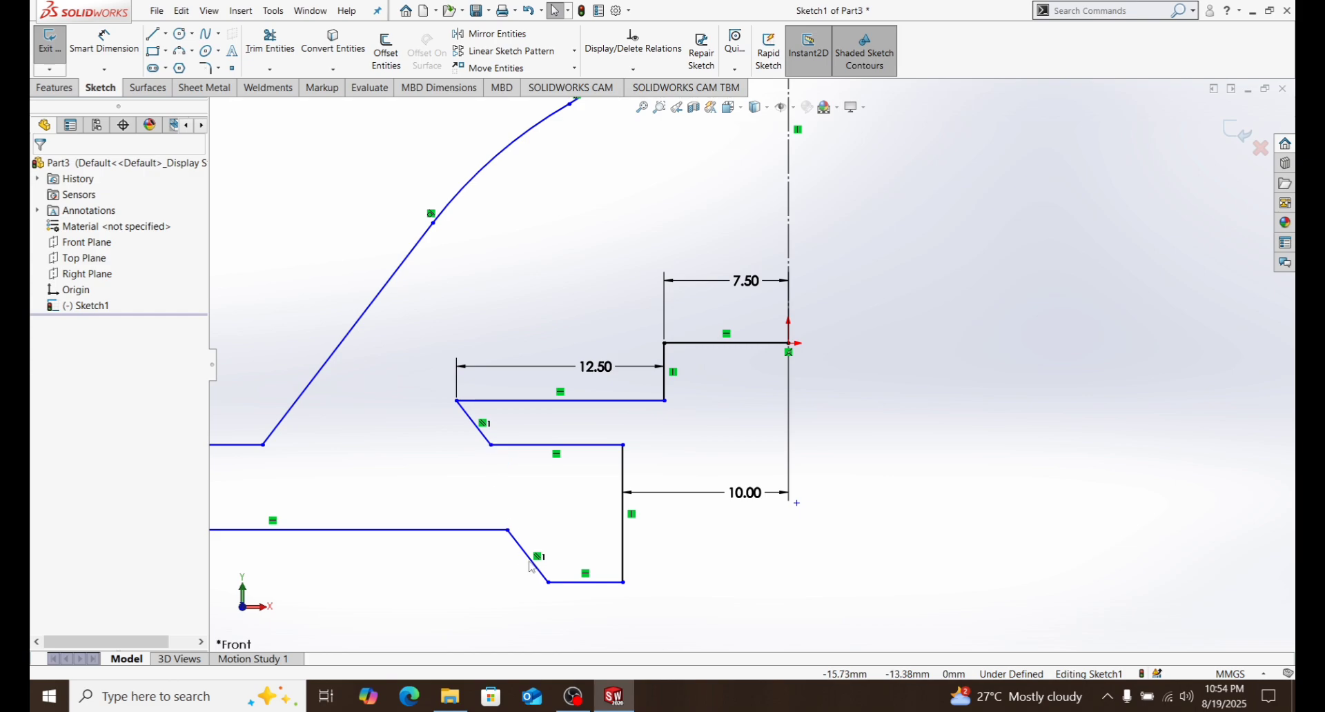
Shift the lower sloped line outward from the centerline and align the two sloped lines' lower endpoints with a vertical relation.
{"action": "mouse_move", "coordinate": [511, 532]}
{"action": "left_mouse_down"}
{"action": "mouse_move", "coordinate": [410, 528]}
{"action": "mouse_move", "coordinate": [433, 525]}
{"action": "left_mouse_up"}
{"action": "left_click", "coordinate": [380, 558]}
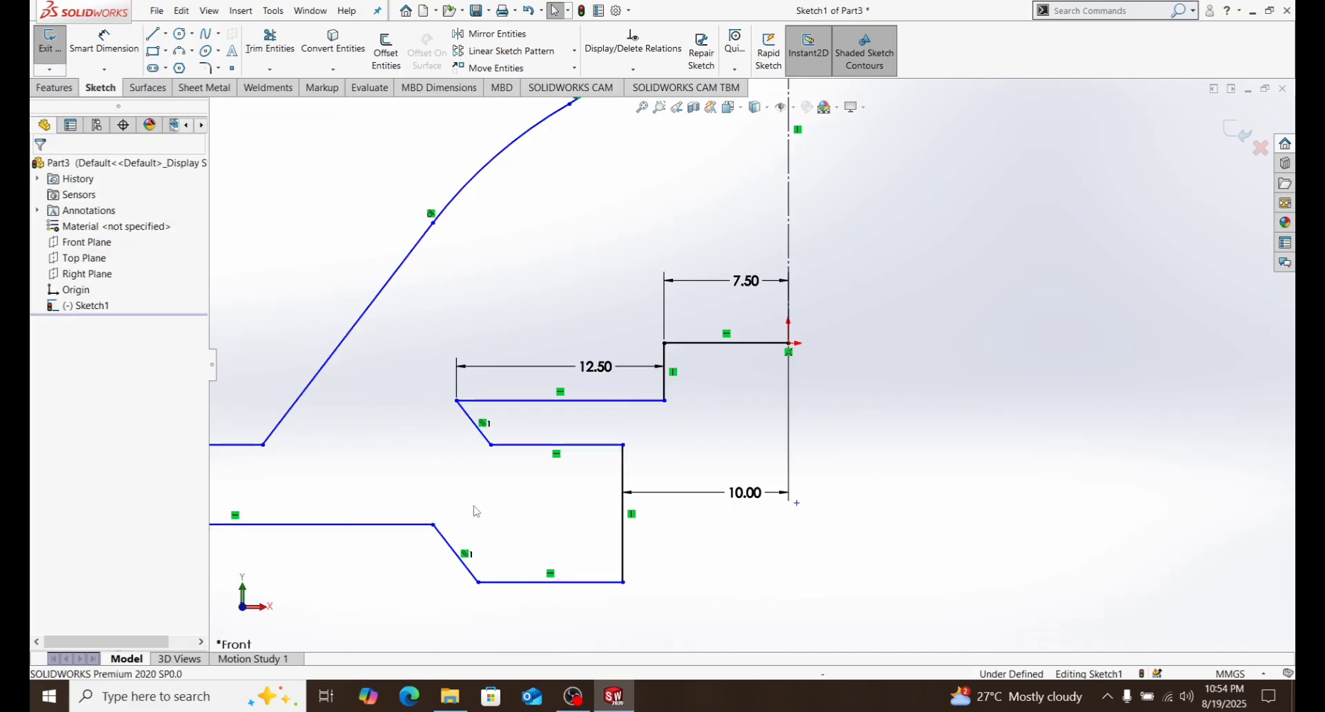
{"action": "left_click", "coordinate": [491, 445]}
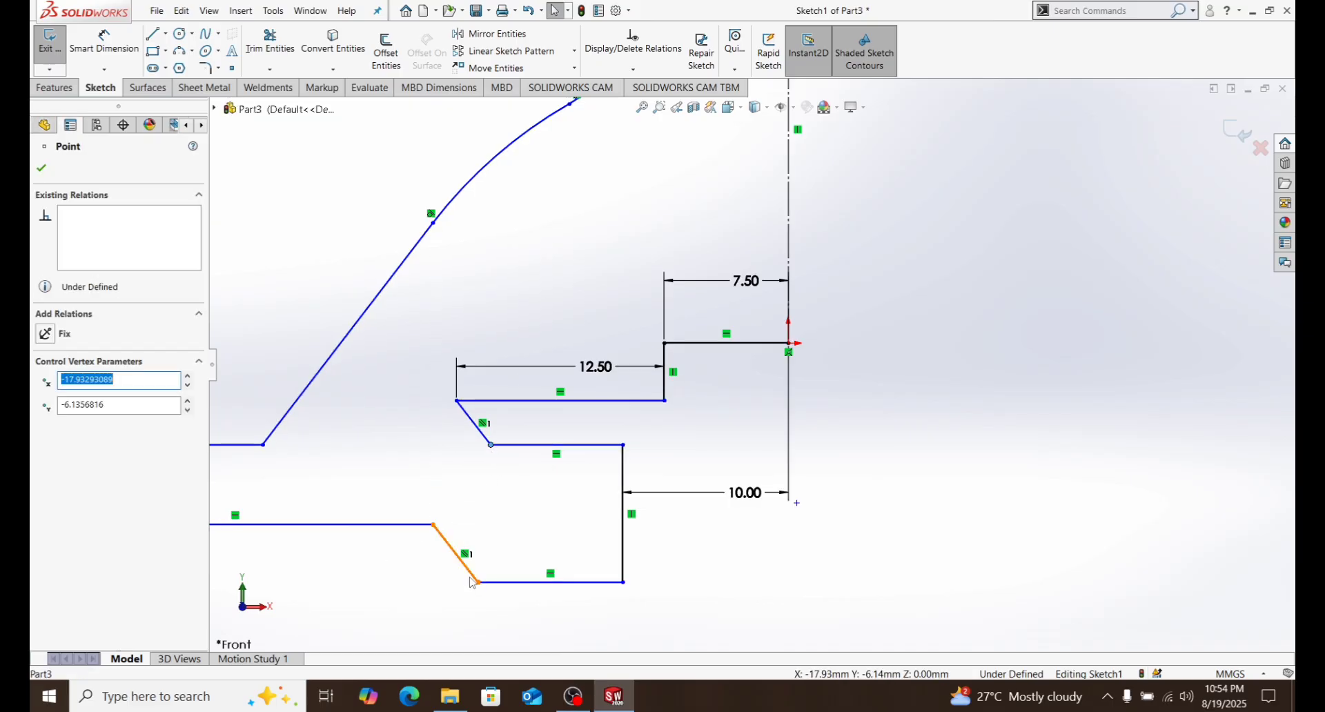
{"action": "left_click", "coordinate": [479, 583], "text": "ctrl"}
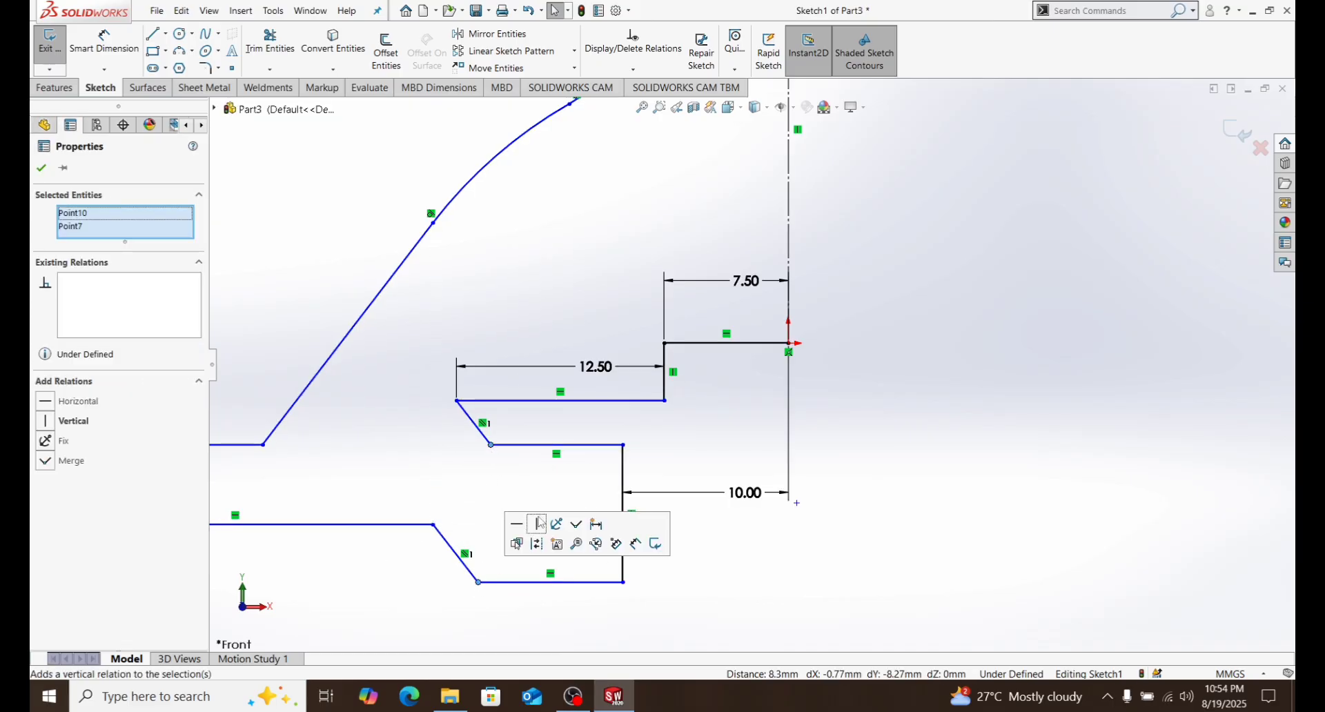
{"action": "left_click", "coordinate": [540, 521]}
{"action": "left_click", "coordinate": [768, 546]}
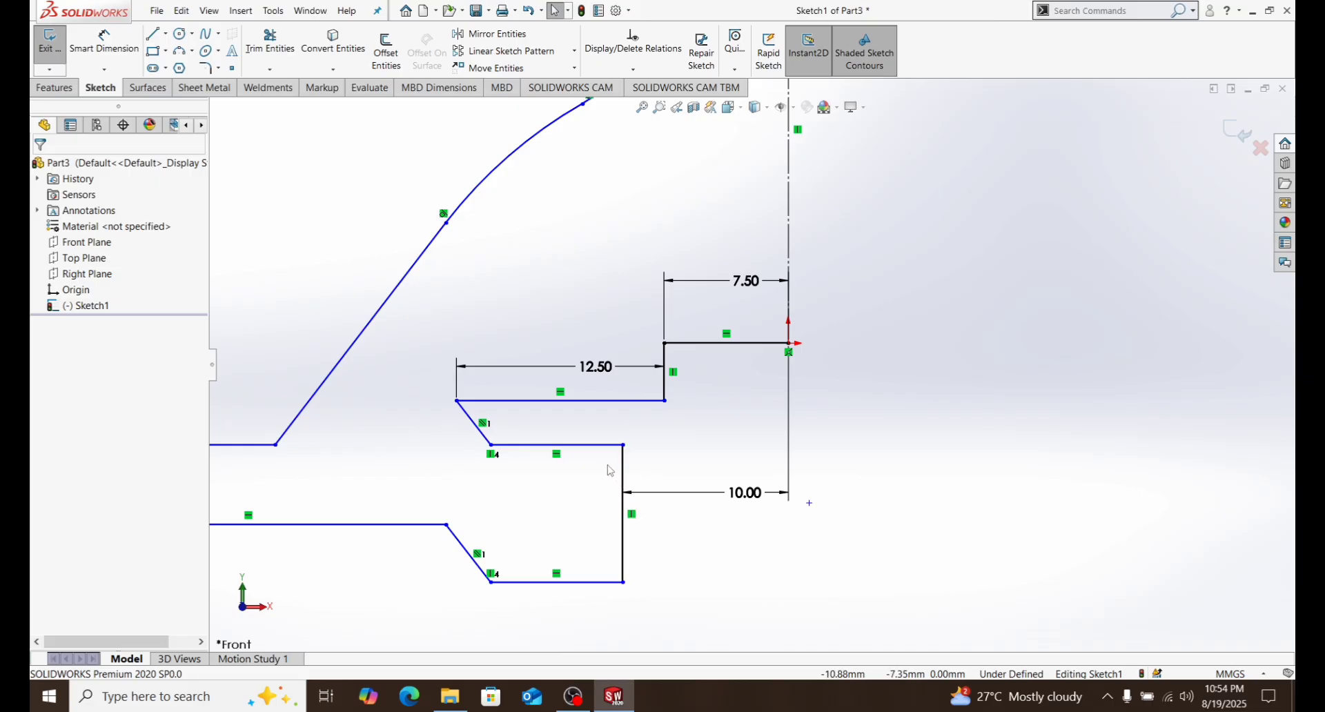
{"action": "left_click", "coordinate": [628, 459]}
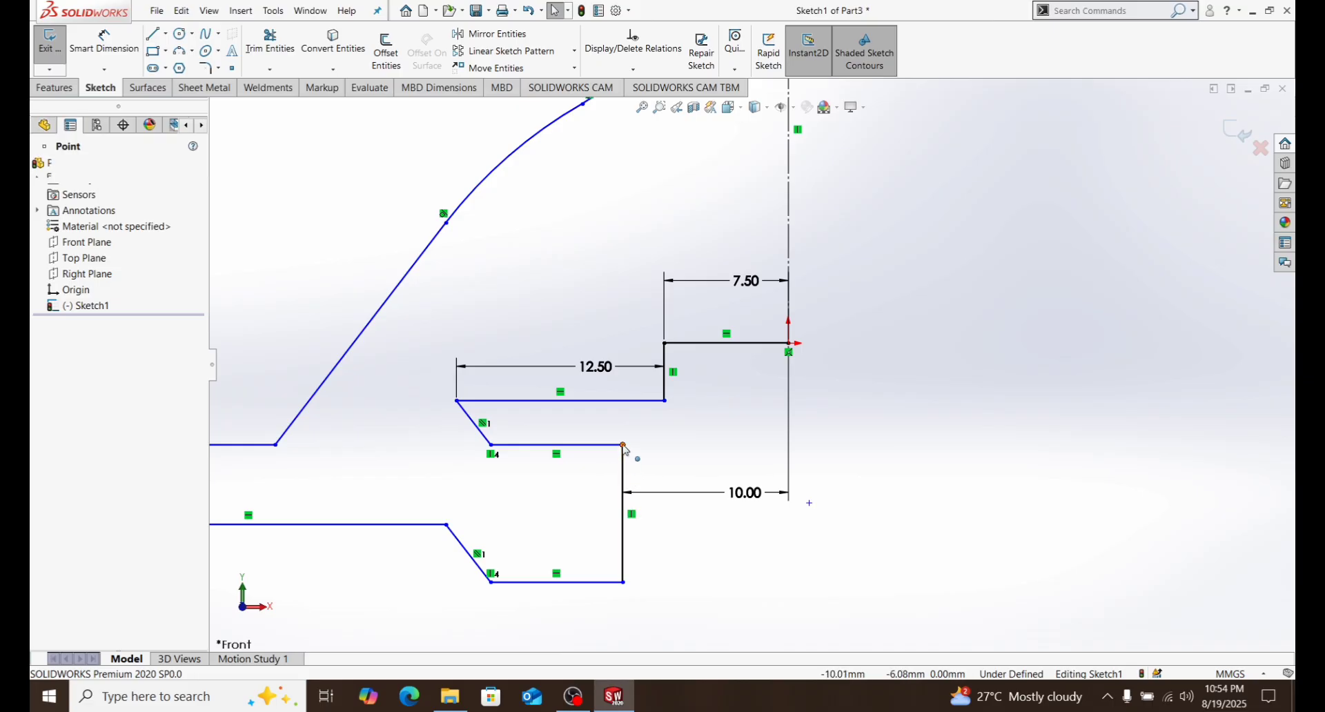
{"action": "left_click", "coordinate": [498, 468]}
{"action": "right_click", "coordinate": [552, 523]}
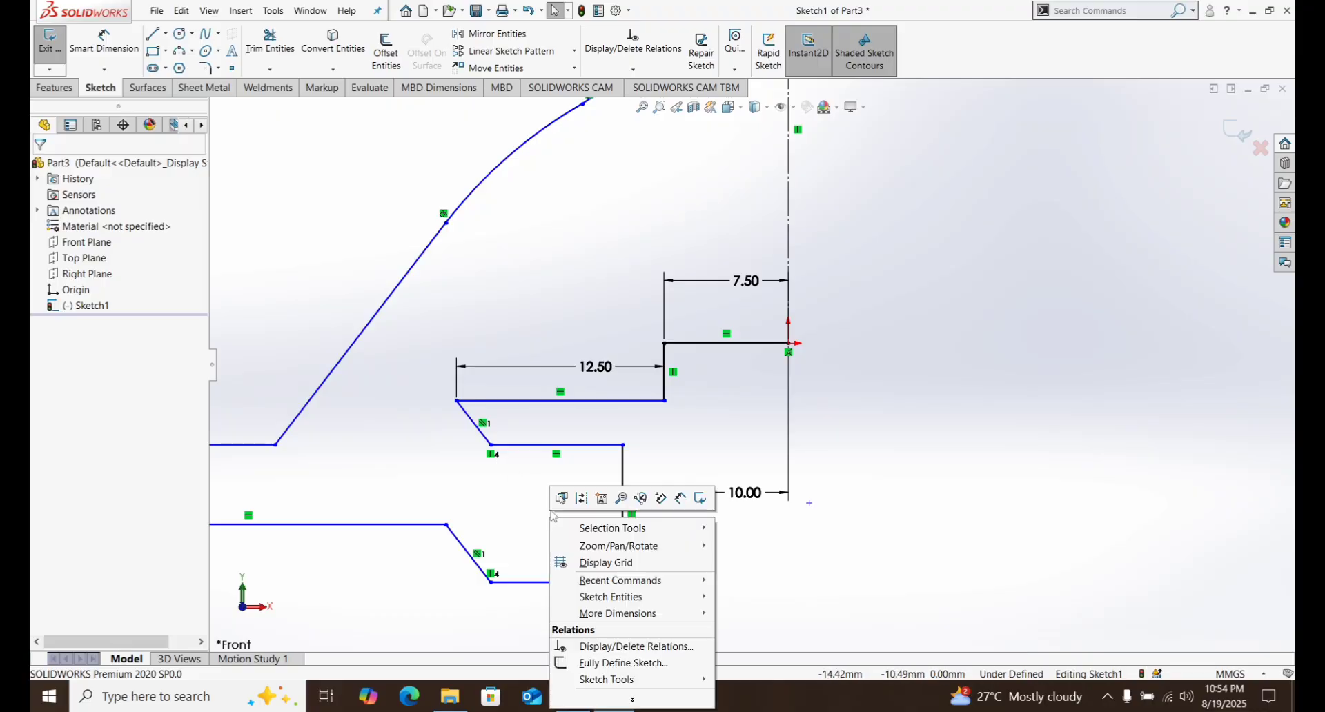
{"action": "left_click", "coordinate": [550, 481]}
Make the notch's two horizontal lines, the first step's vertical line and the profile's outermost vertical line equal in length.
{"action": "left_click", "coordinate": [566, 445]}
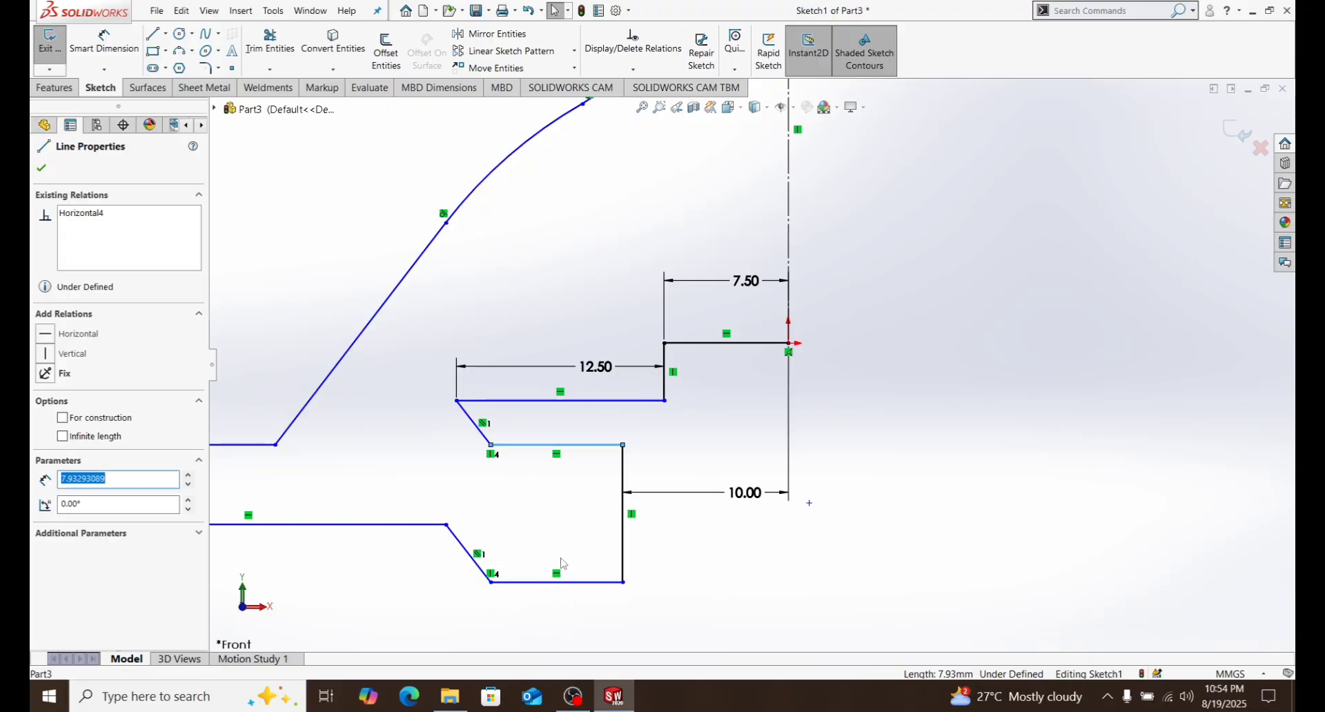
{"action": "left_click", "coordinate": [560, 584], "text": "ctrl"}
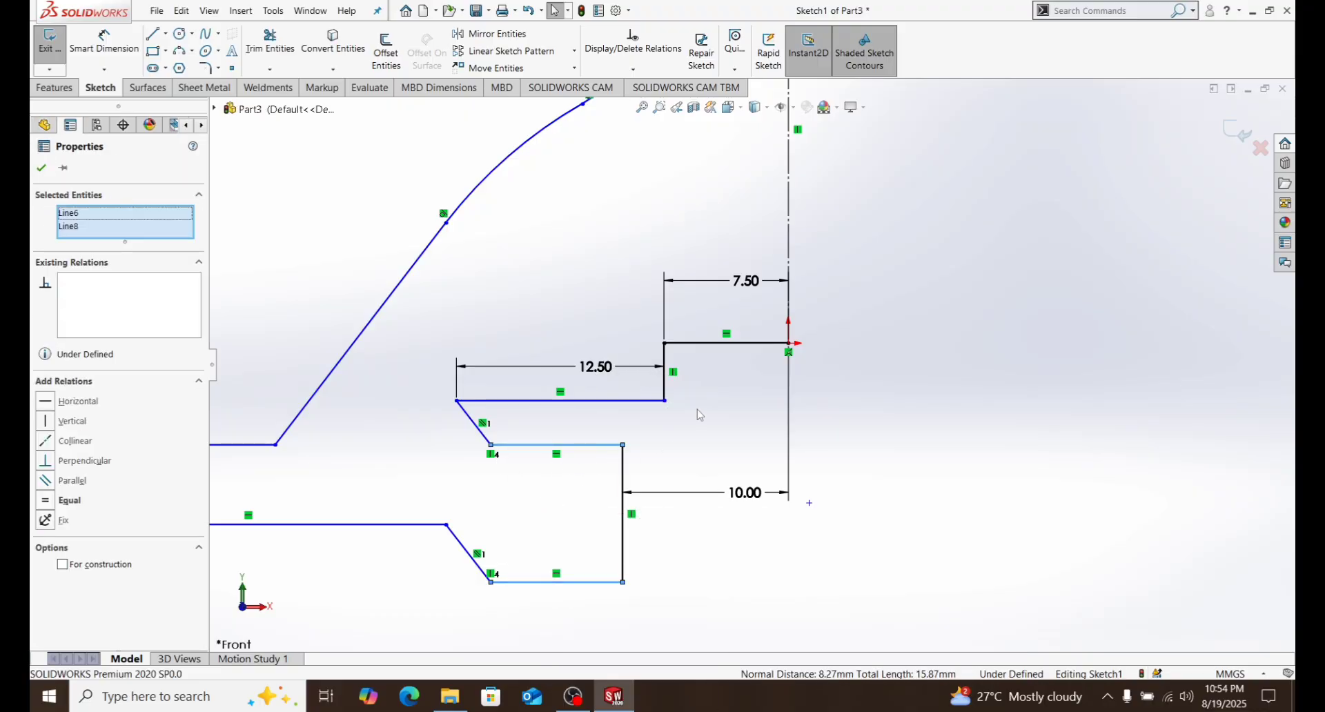
{"action": "left_click", "coordinate": [665, 388], "text": "ctrl"}
{"action": "scroll", "coordinate": [476, 466], "scroll_direction": "up", "scroll_amount": 3}
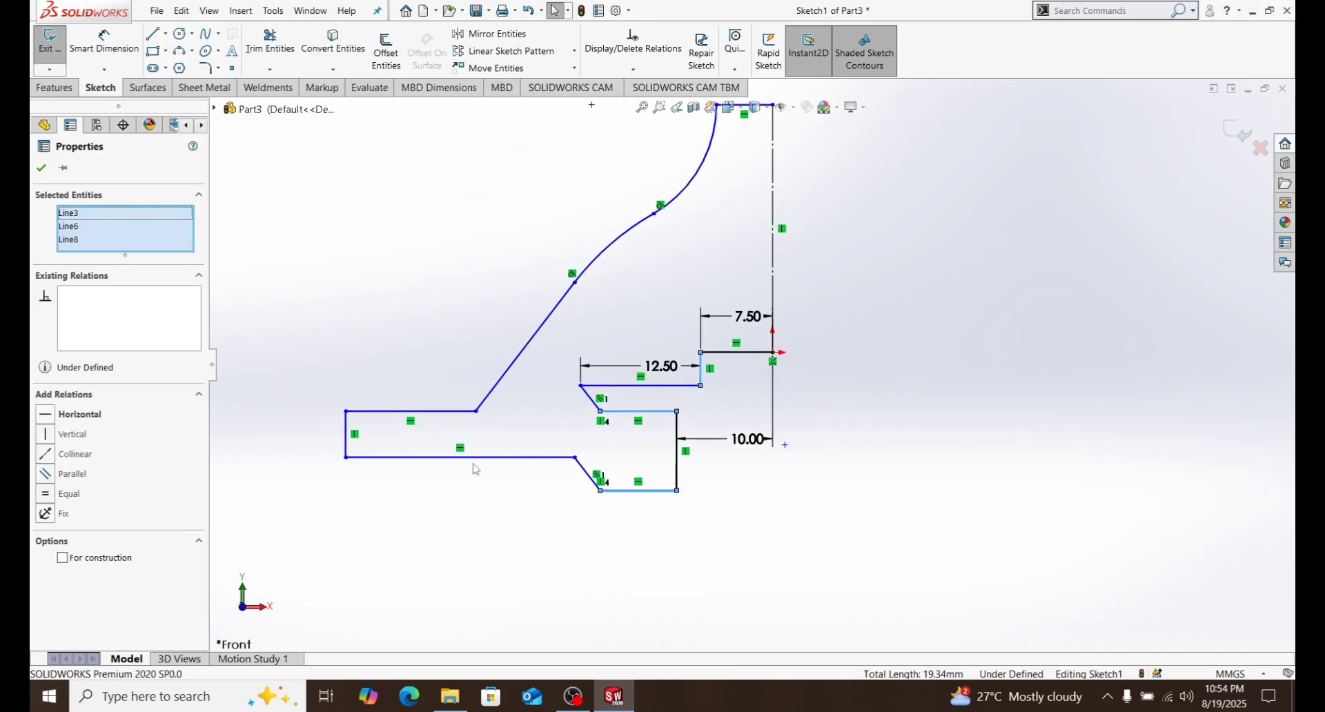
{"action": "scroll", "coordinate": [383, 448], "scroll_direction": "down", "scroll_amount": 4}
{"action": "left_click", "coordinate": [358, 435], "text": "ctrl"}
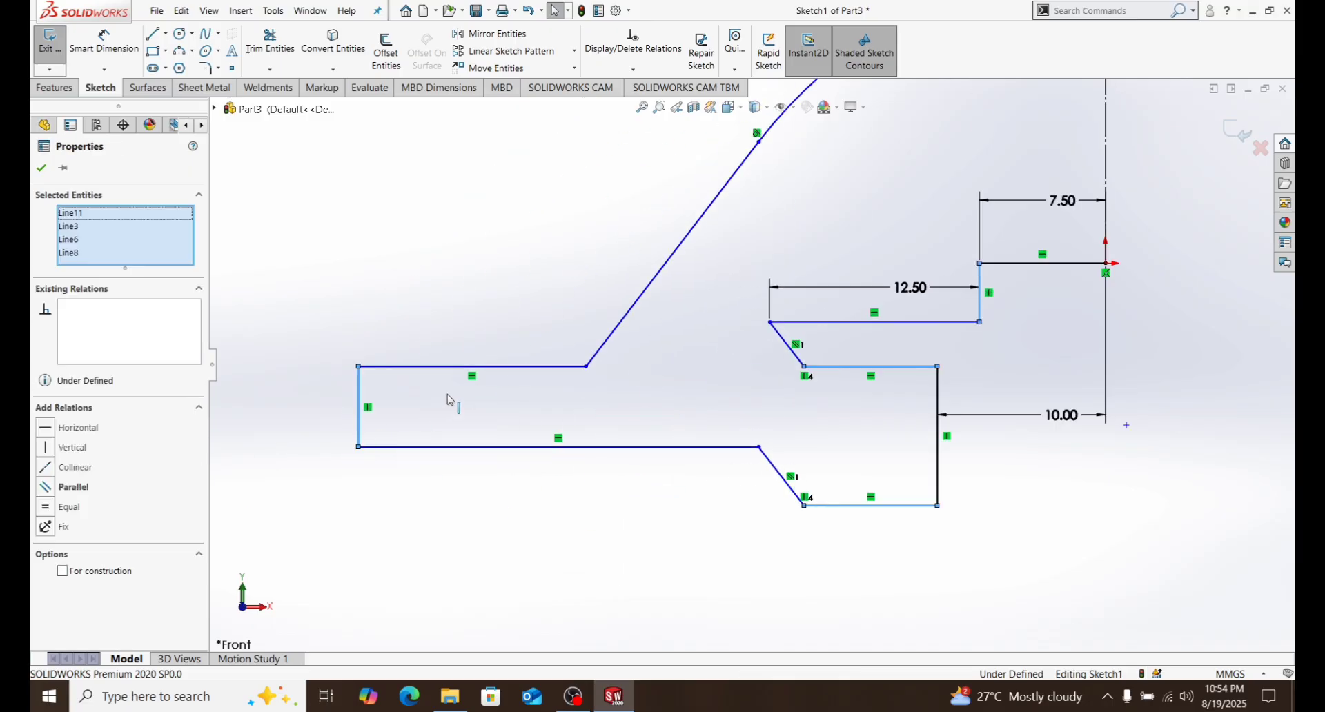
{"action": "left_click", "coordinate": [476, 372]}
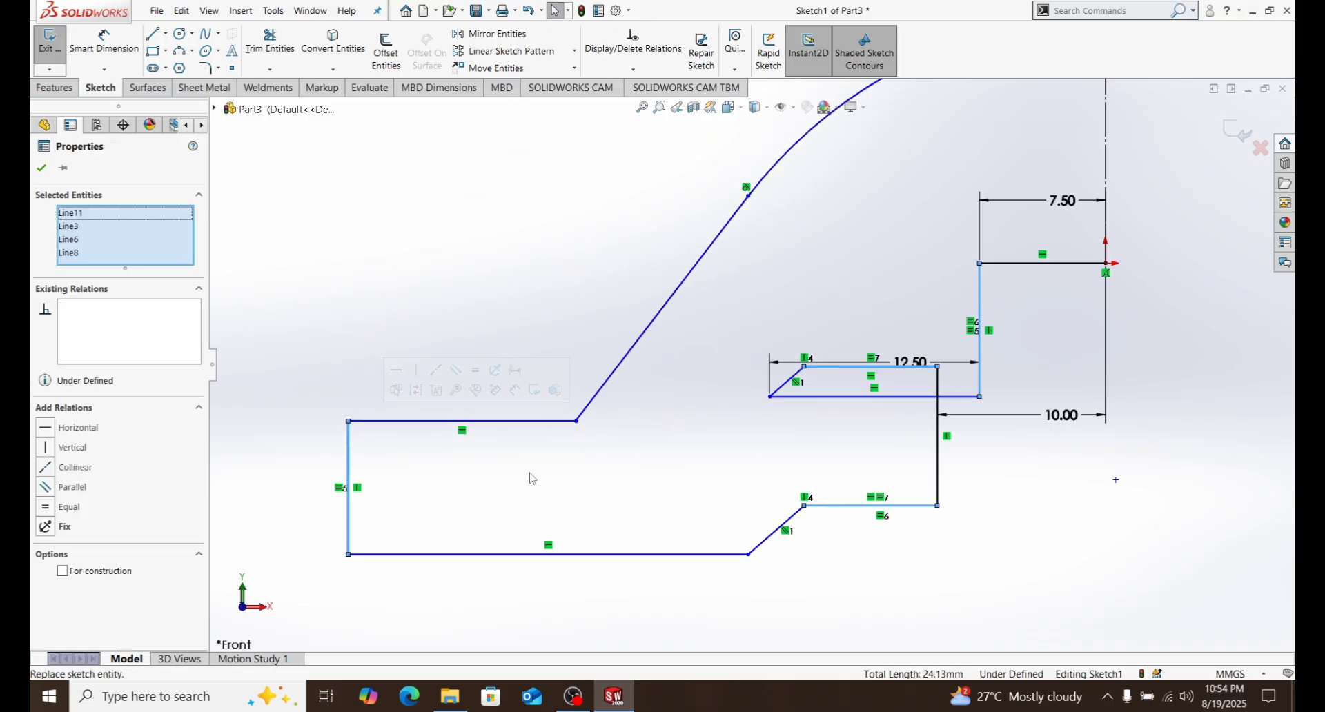
{"action": "left_click", "coordinate": [1041, 490]}
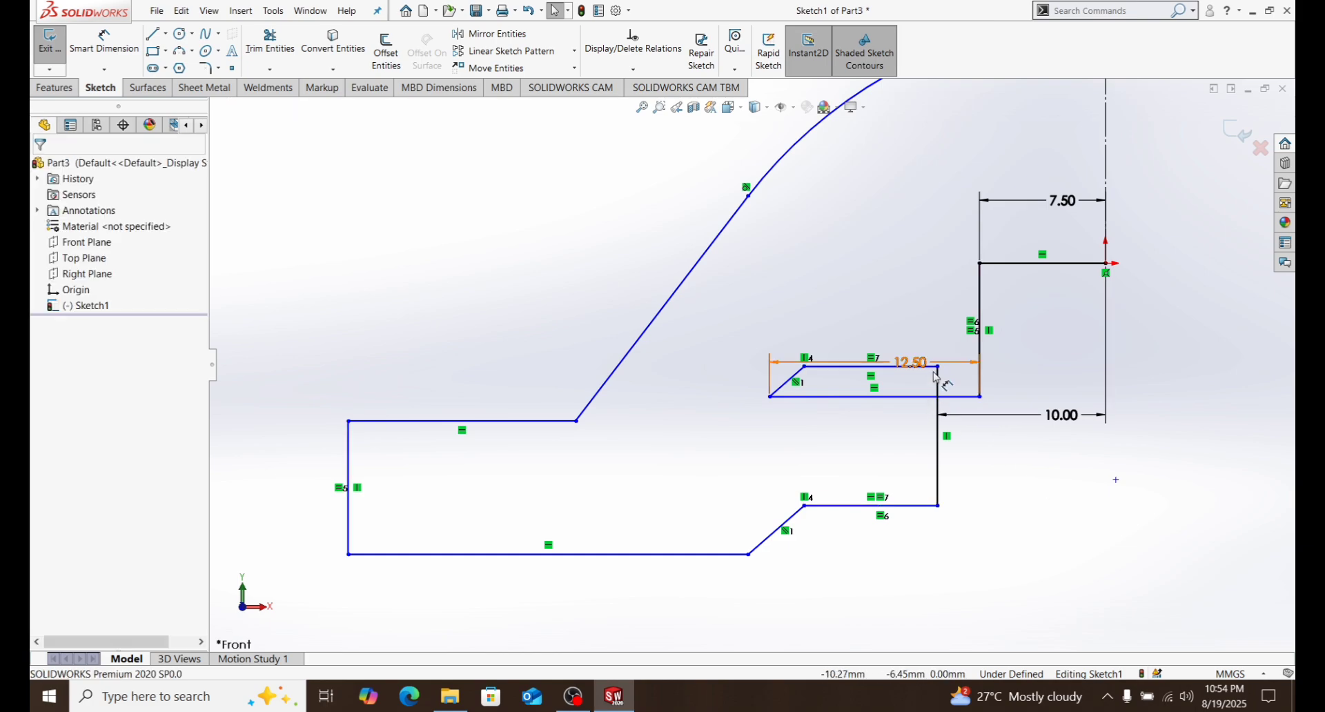
Move the notch's upper corner down below the 12.5 mm line to restore the profile's stepped shape.
{"action": "left_click_drag", "start_coordinate": [937, 367], "coordinate": [943, 461]}
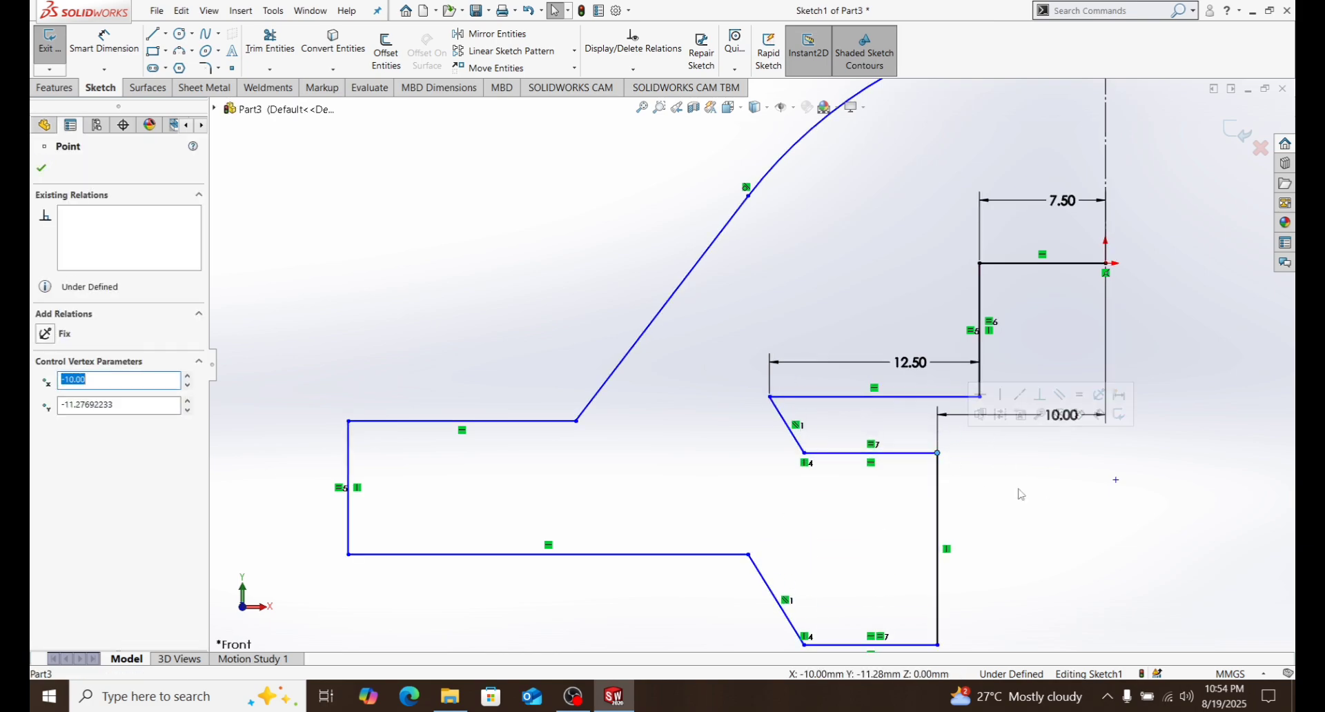
{"action": "left_click", "coordinate": [1019, 495]}
{"action": "scroll", "coordinate": [986, 523], "scroll_direction": "up", "scroll_amount": 2}
{"action": "scroll", "coordinate": [958, 519], "scroll_direction": "down", "scroll_amount": 2}
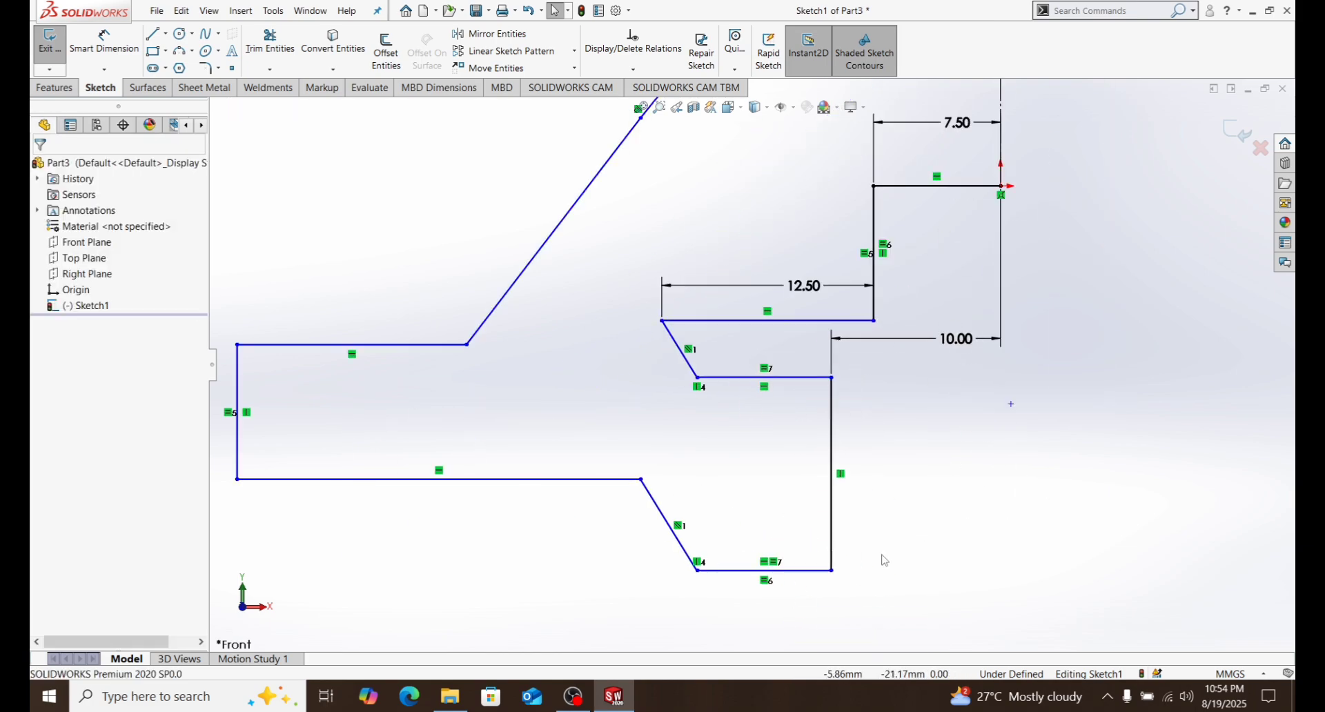
Dimension the first step's vertical line as 5 mm.
{"action": "right_click_drag", "start_coordinate": [881, 559], "coordinate": [878, 478]}
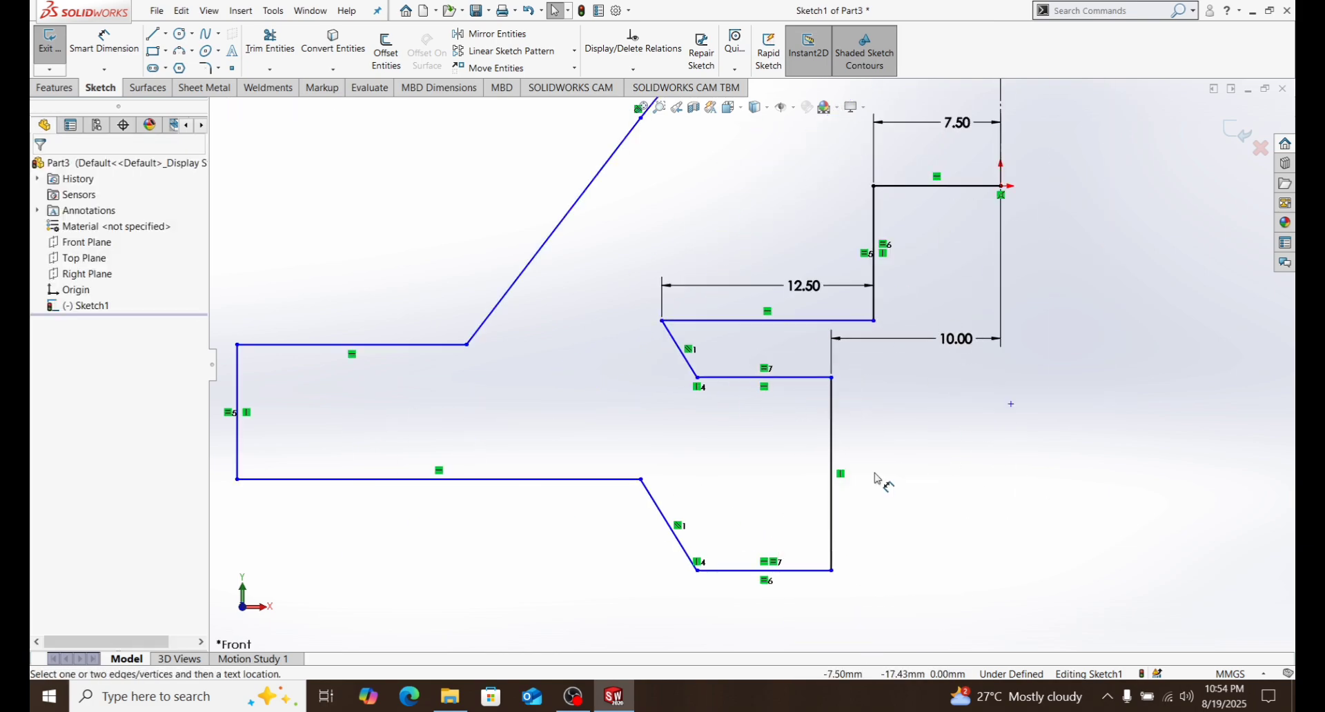
{"action": "left_click", "coordinate": [874, 275]}
{"action": "left_click", "coordinate": [938, 269]}
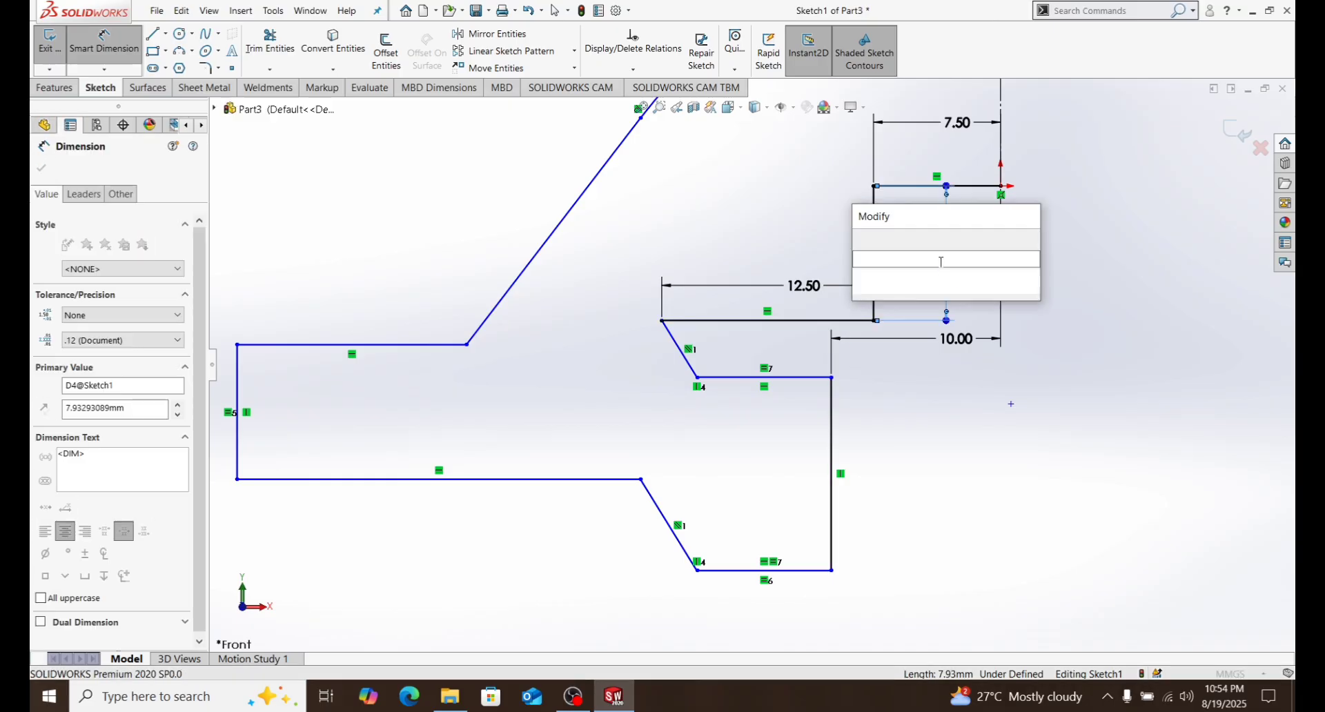
{"action": "key", "text": "Return"}
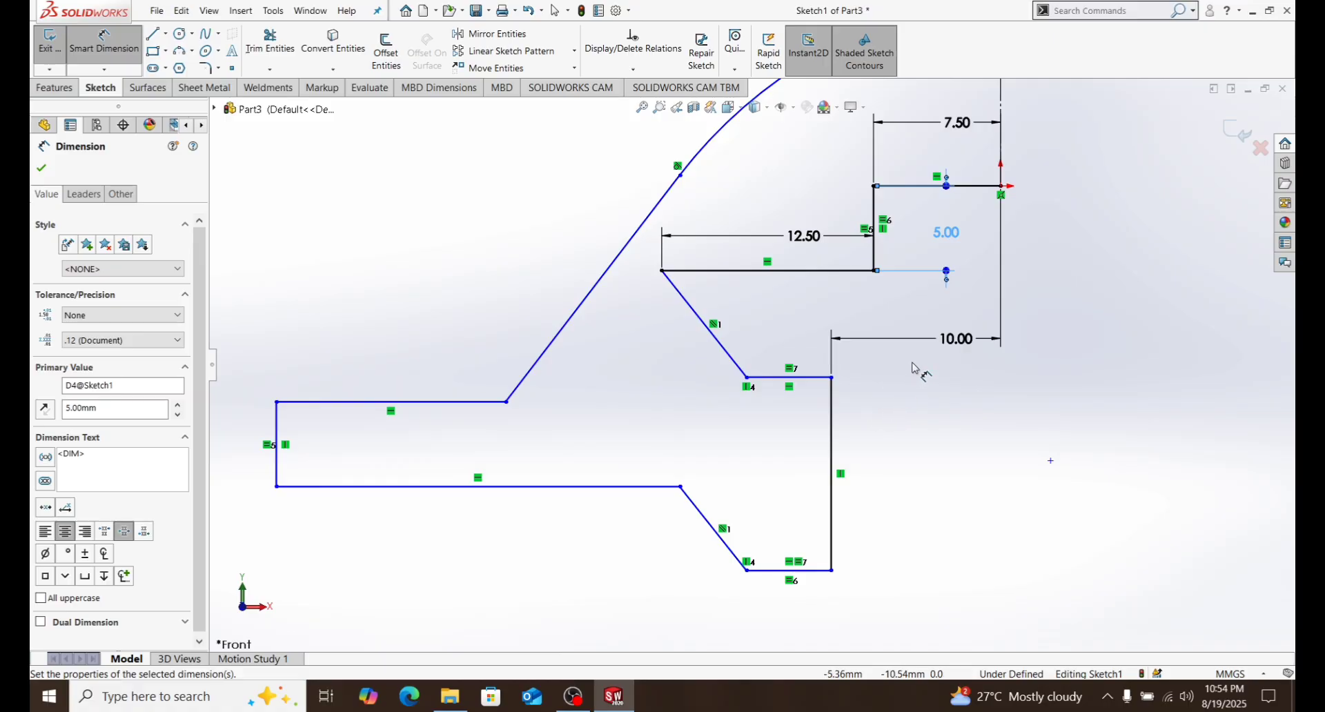
Dimension the vertical distance between the upper sloped line's endpoints as 5 mm.
{"action": "left_click", "coordinate": [663, 271]}
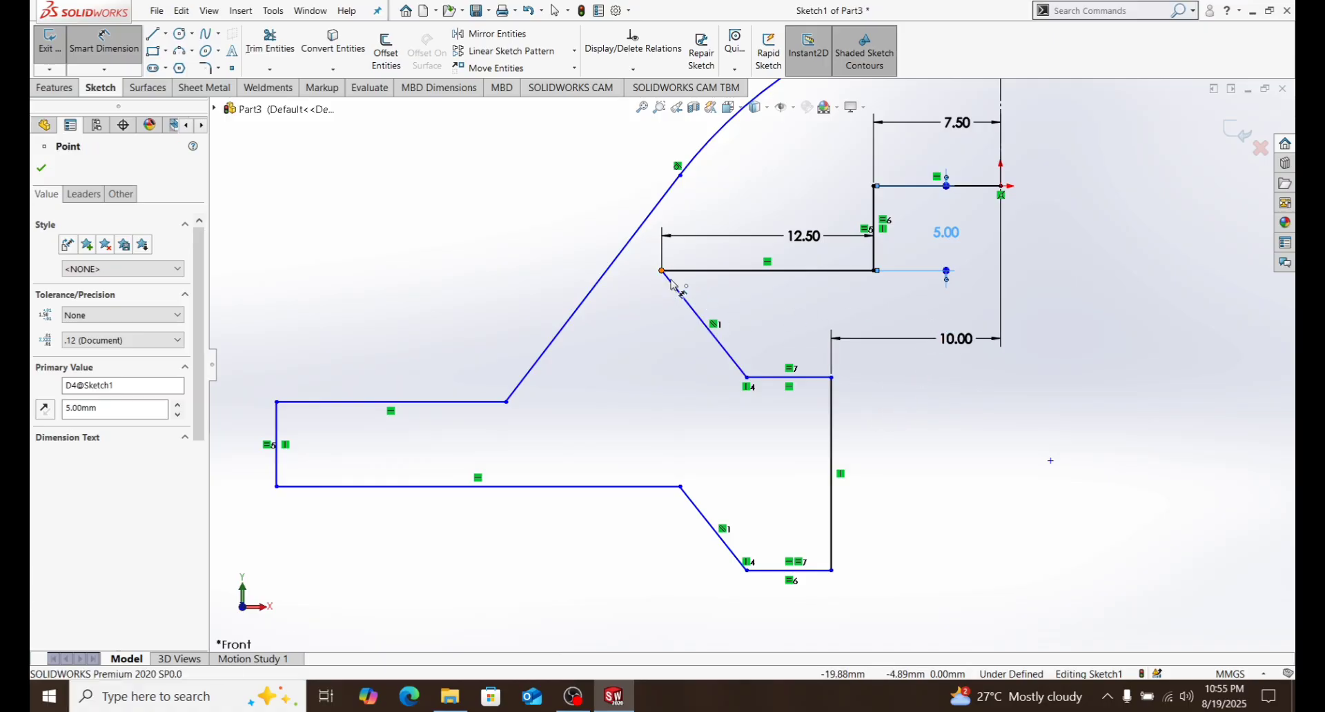
{"action": "left_click", "coordinate": [747, 378]}
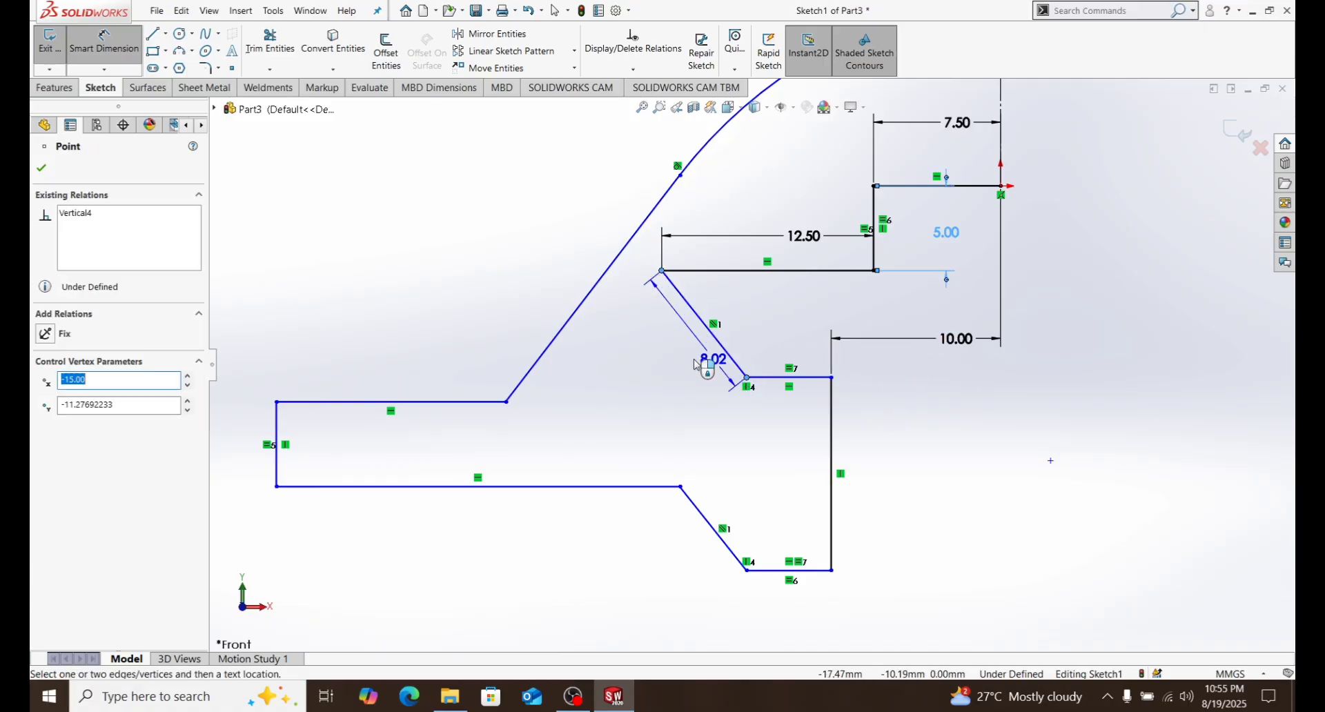
{"action": "left_click", "coordinate": [628, 343]}
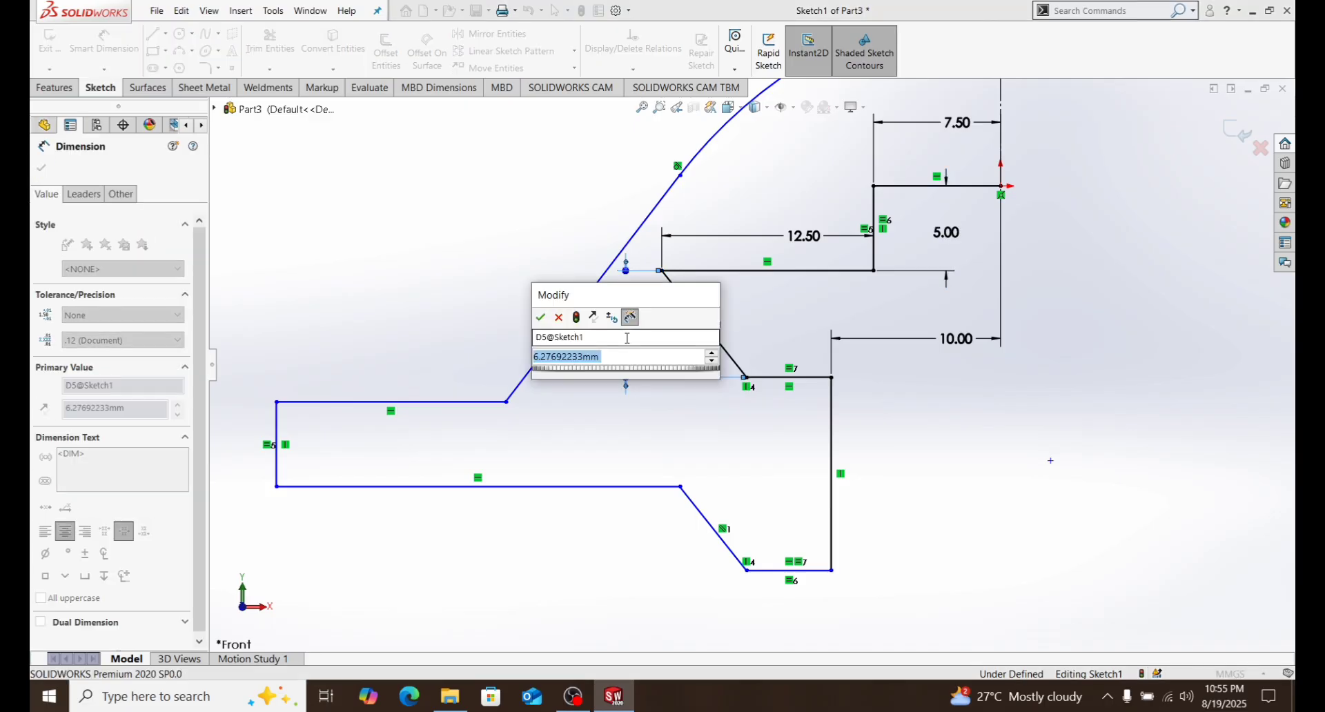
{"action": "key", "text": "Return"}
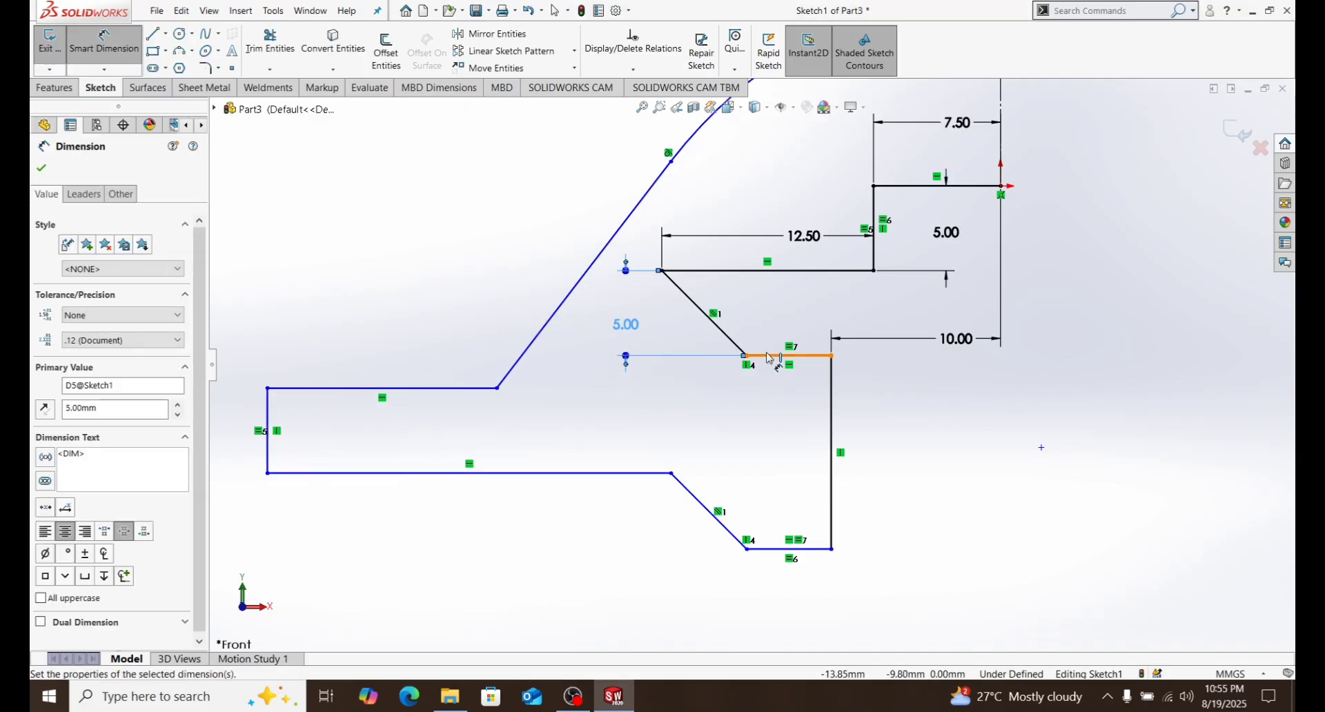
Dimension the horizontal distance between the lower sloped line's endpoints as 5 mm.
{"action": "left_click", "coordinate": [746, 550]}
{"action": "left_click", "coordinate": [672, 474]}
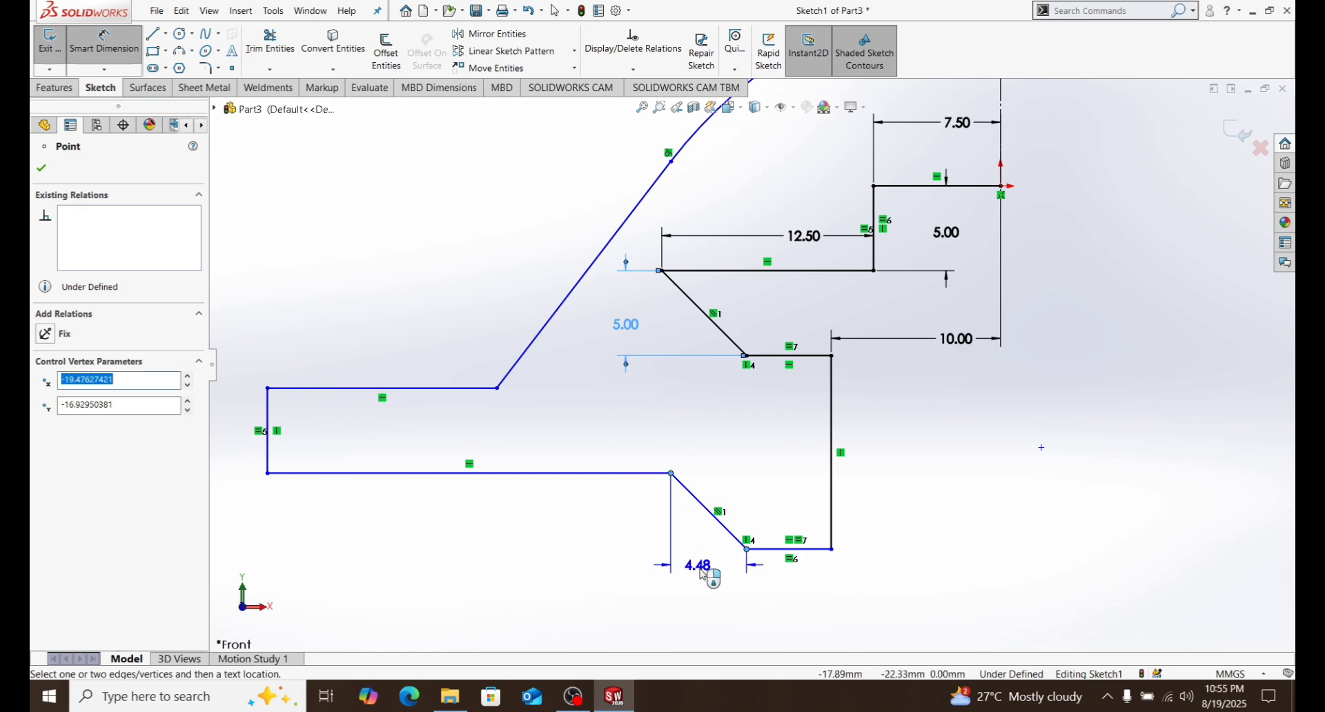
{"action": "left_click", "coordinate": [702, 575]}
{"action": "type", "text": "5"}
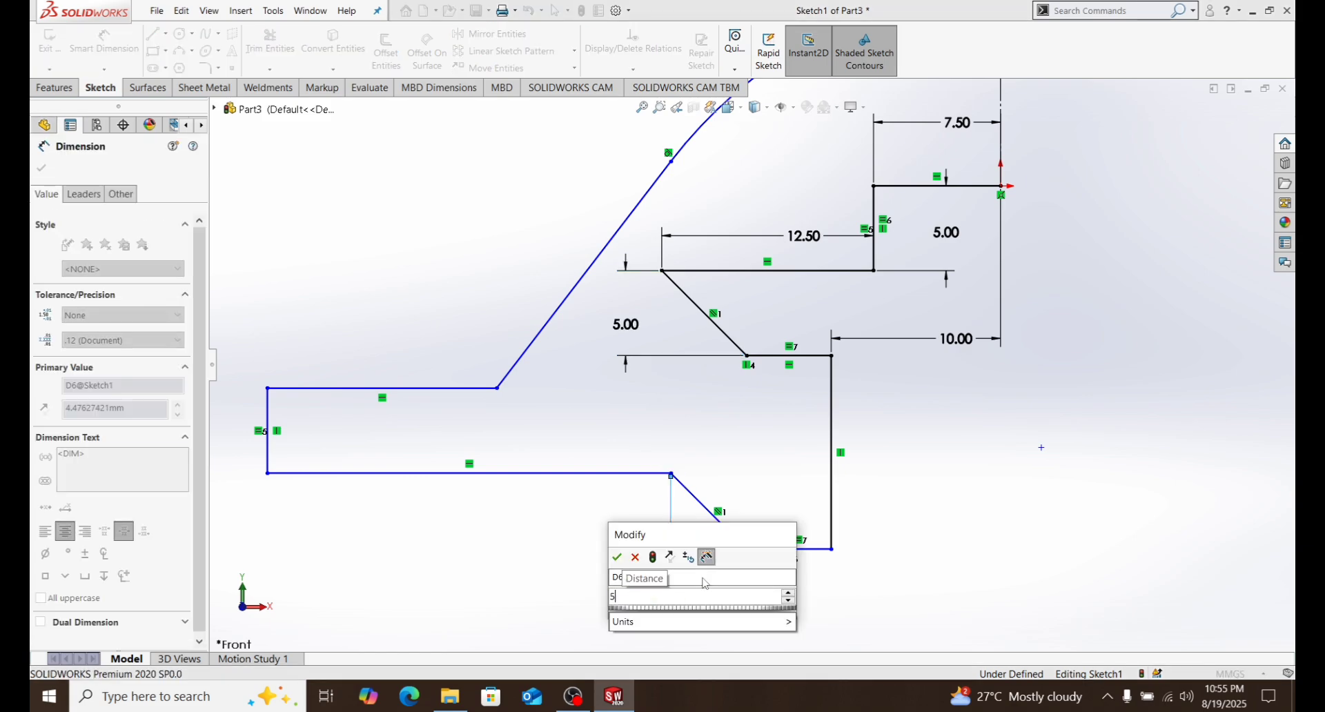
{"action": "key", "text": "Return"}
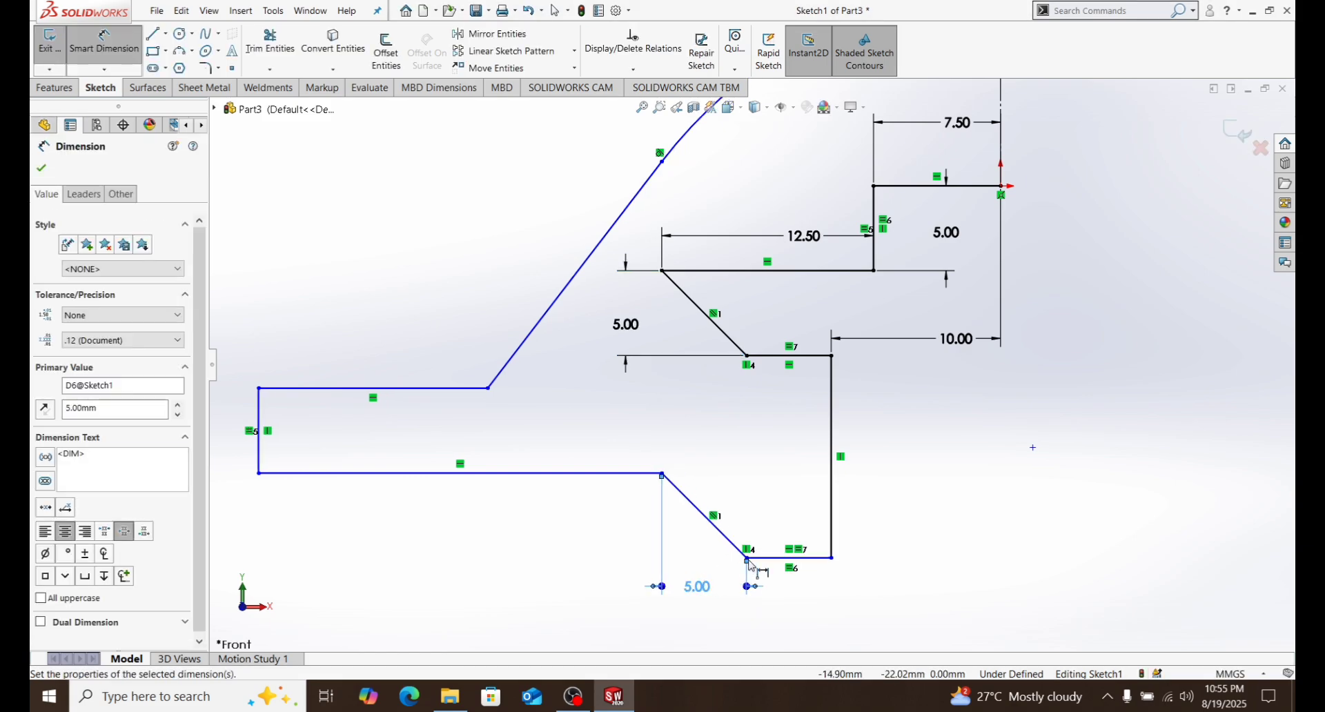
Add a driven dimension for the vertical distance between the lower sloped line's endpoints and finish dimensioning.
{"action": "left_click", "coordinate": [747, 559]}
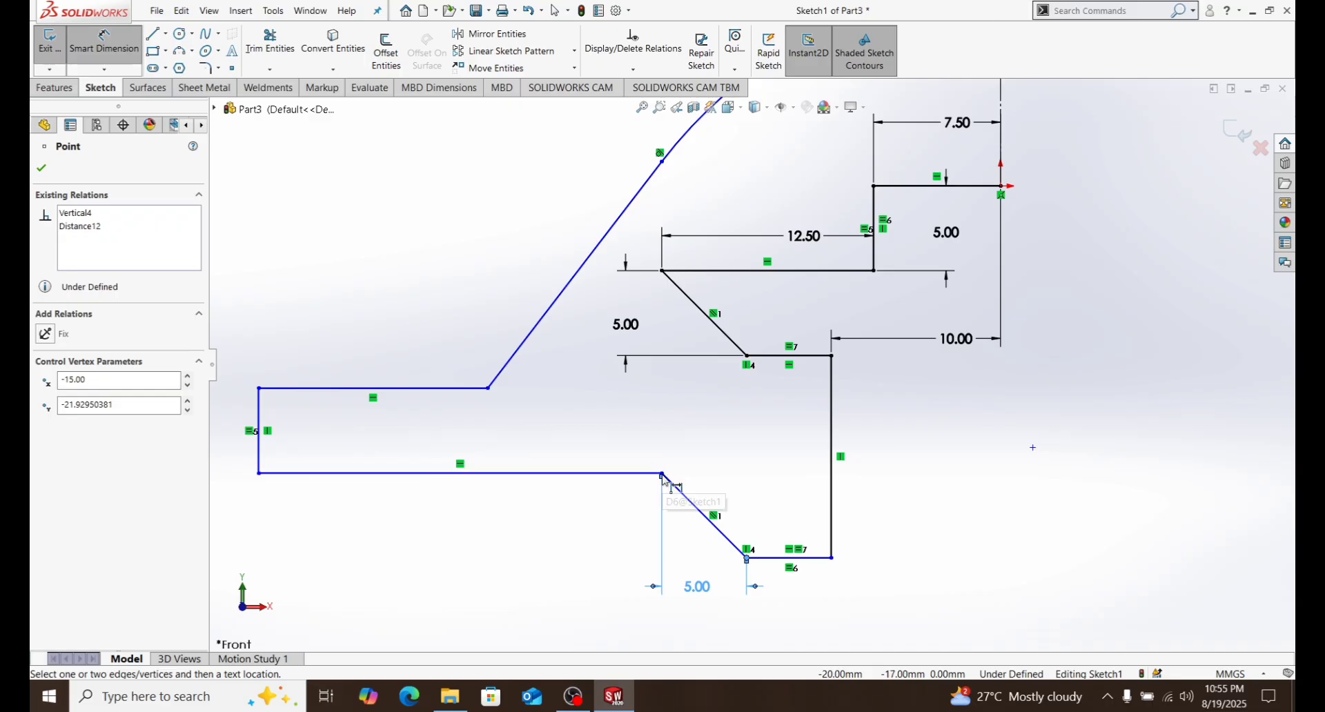
{"action": "left_click", "coordinate": [661, 475]}
{"action": "left_click", "coordinate": [609, 523]}
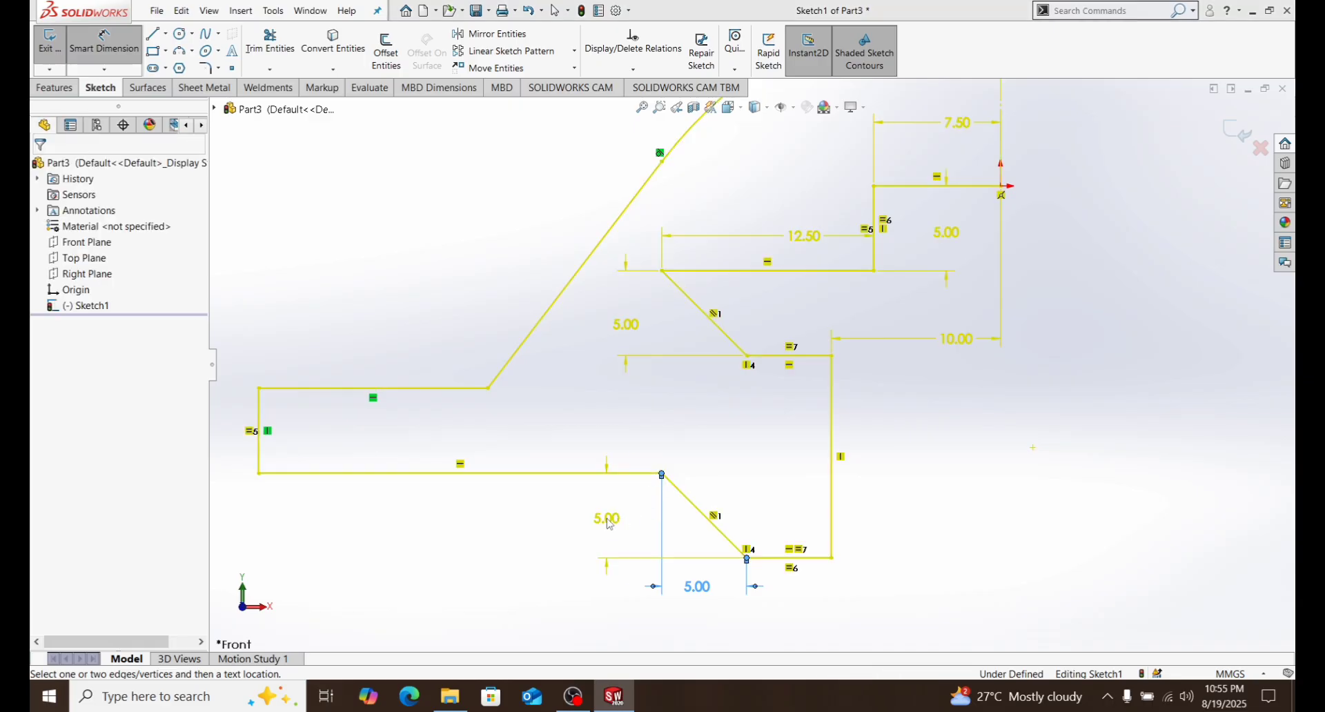
{"action": "left_click", "coordinate": [751, 343]}
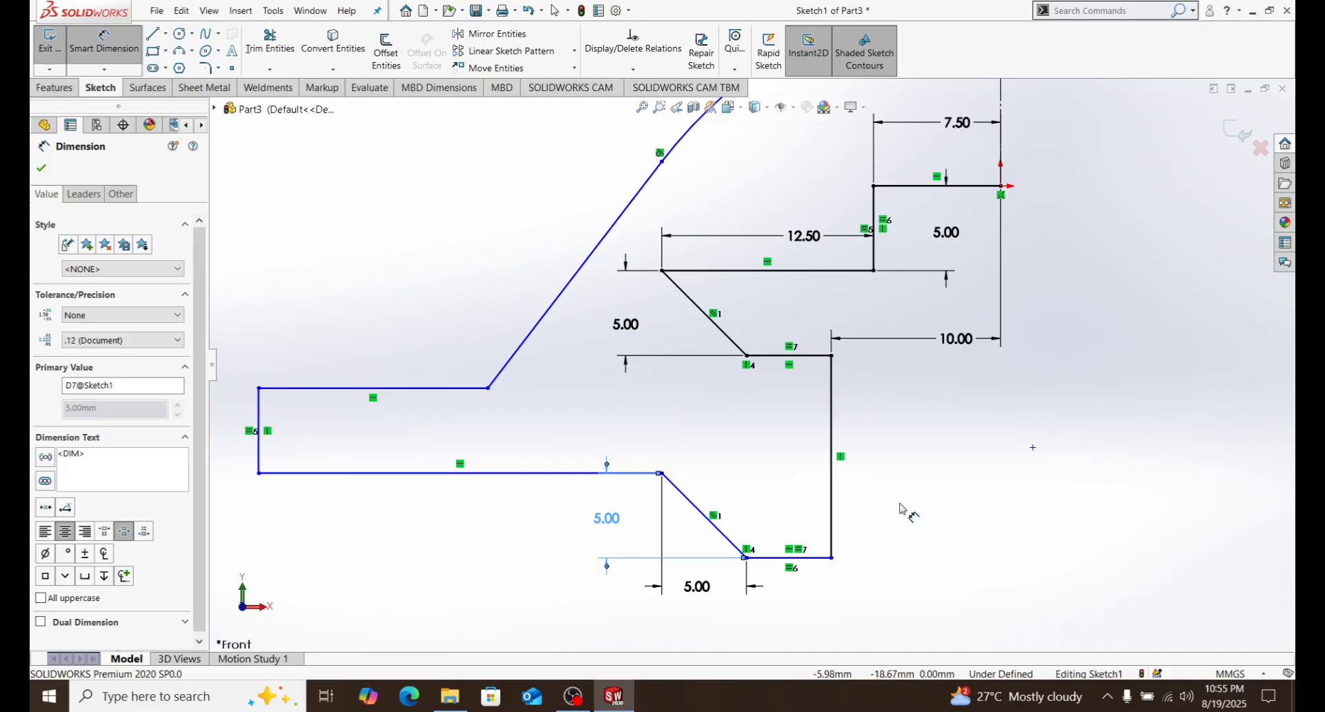
{"action": "left_click", "coordinate": [746, 558]}
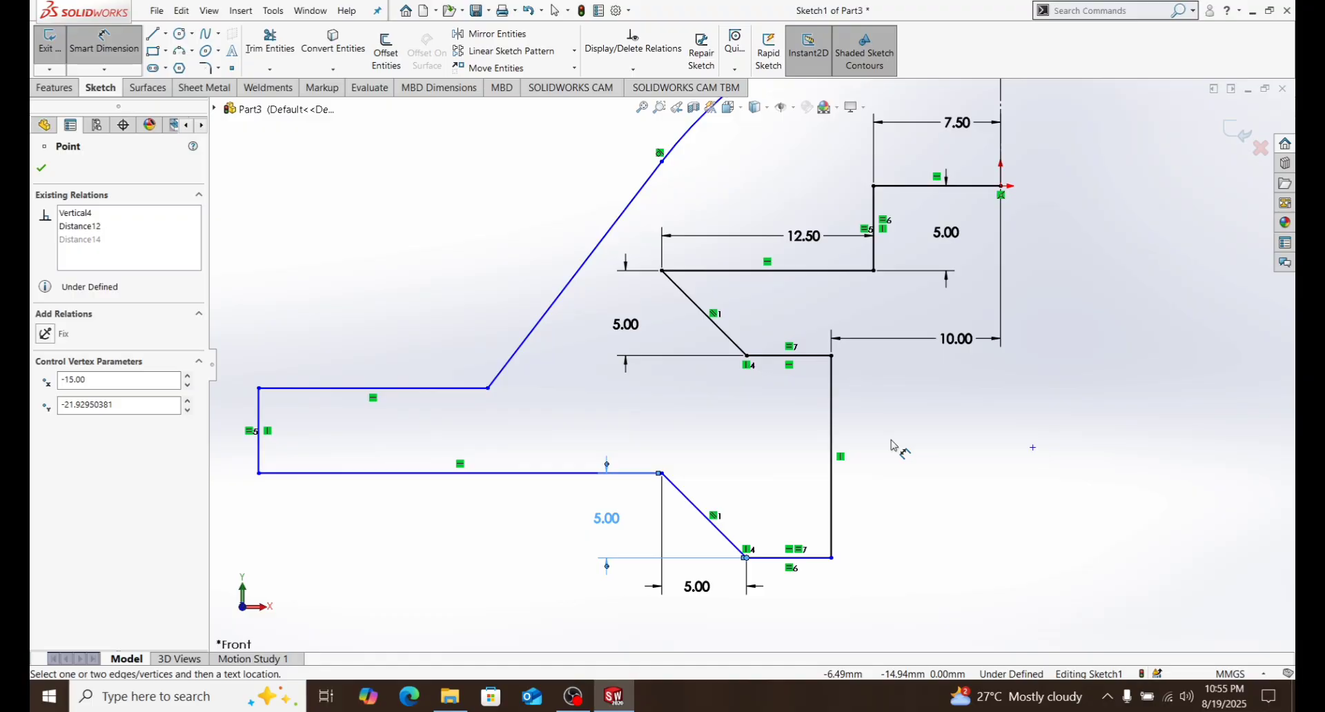
{"action": "right_click", "coordinate": [961, 446]}
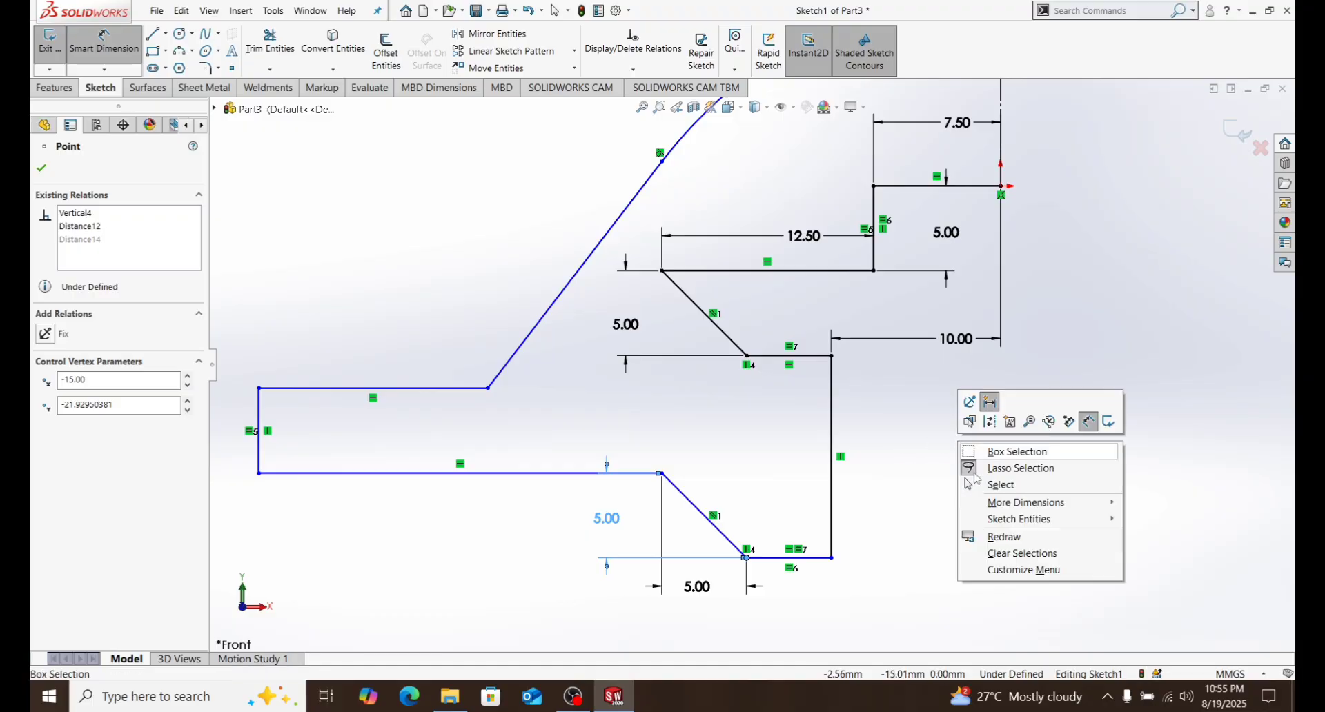
{"action": "left_click", "coordinate": [994, 485]}
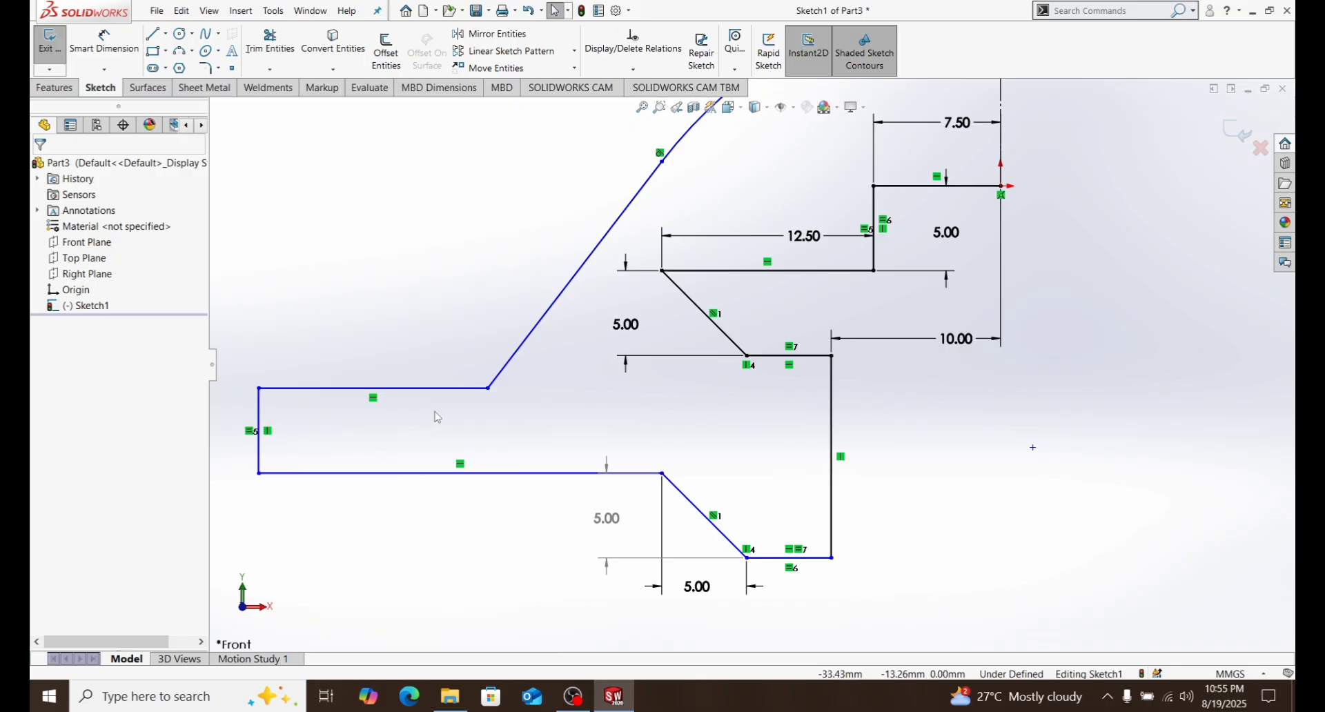
Make the outer flange's upper horizontal line collinear with the notch's upper horizontal line.
{"action": "left_click", "coordinate": [442, 388]}
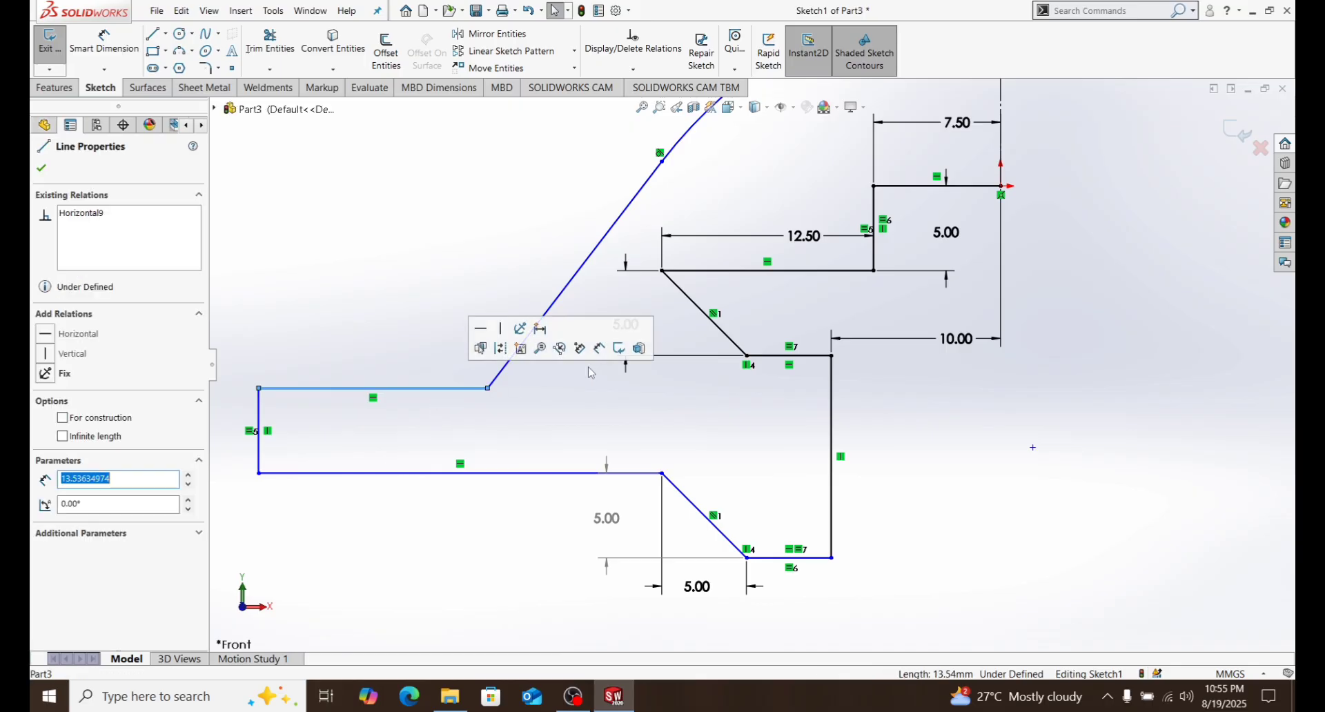
{"action": "left_click", "coordinate": [761, 355], "text": "ctrl"}
{"action": "left_click", "coordinate": [843, 297]}
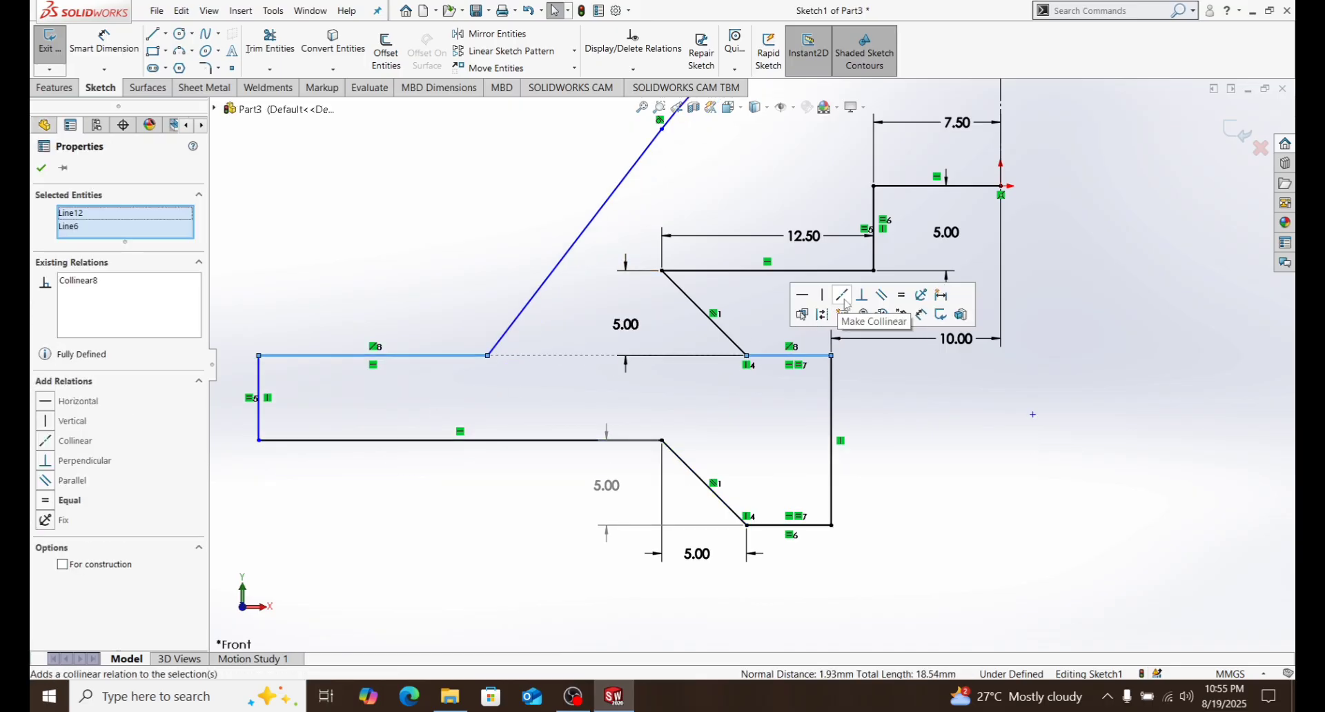
{"action": "left_click", "coordinate": [590, 362]}
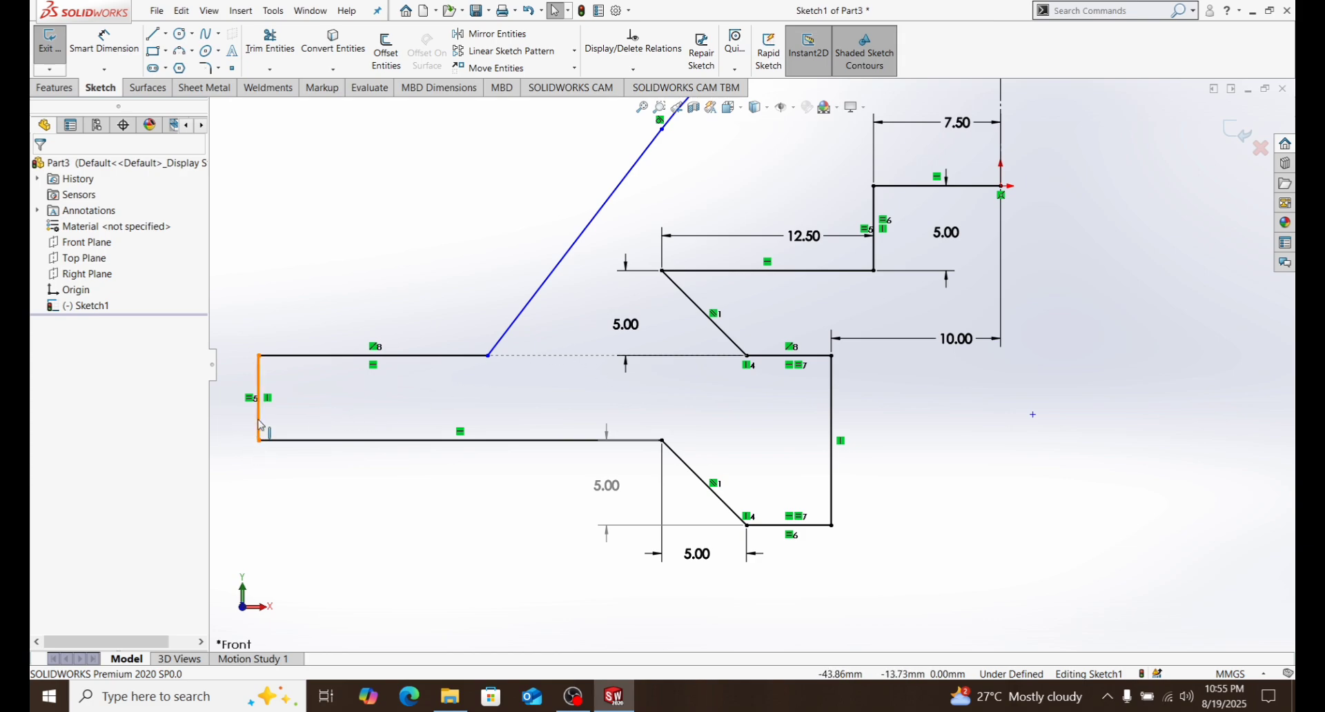
Dimension the horizontal distance from the outer flange's vertical end line to the origin as 50 mm.
{"action": "right_click_drag", "start_coordinate": [346, 505], "coordinate": [370, 418]}
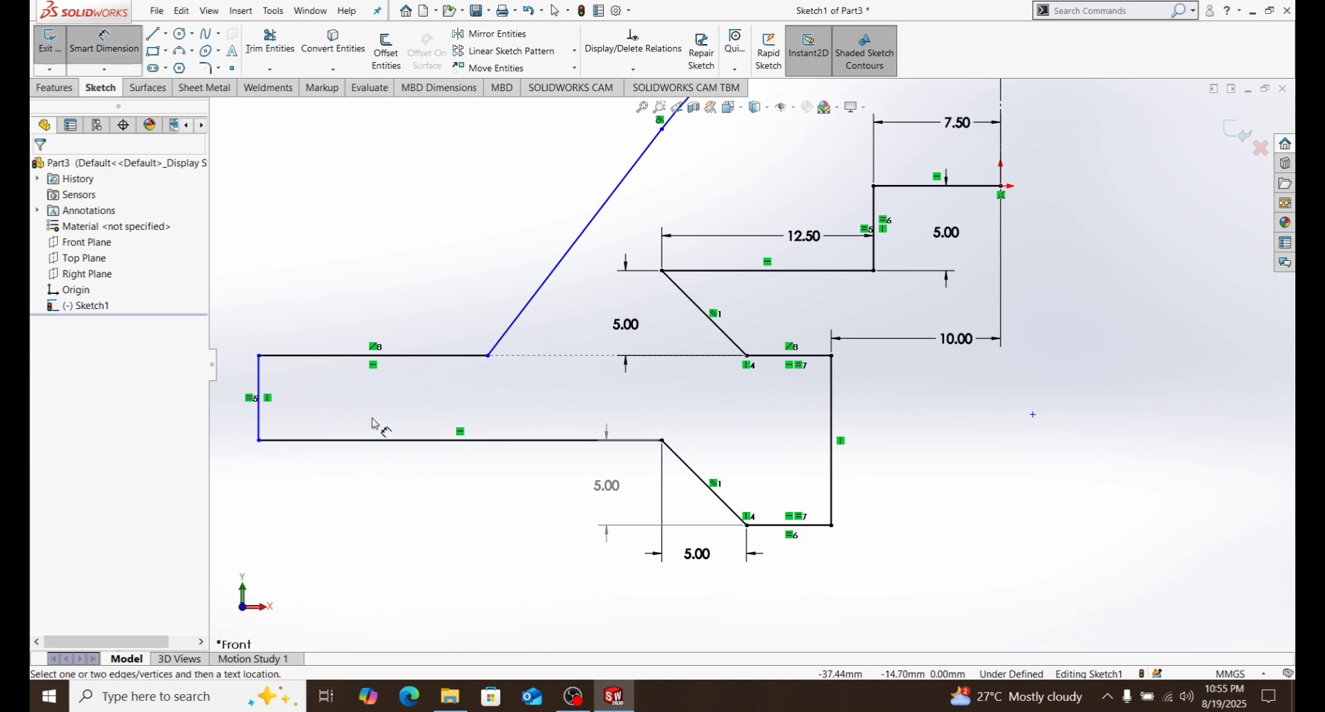
{"action": "left_click", "coordinate": [260, 430]}
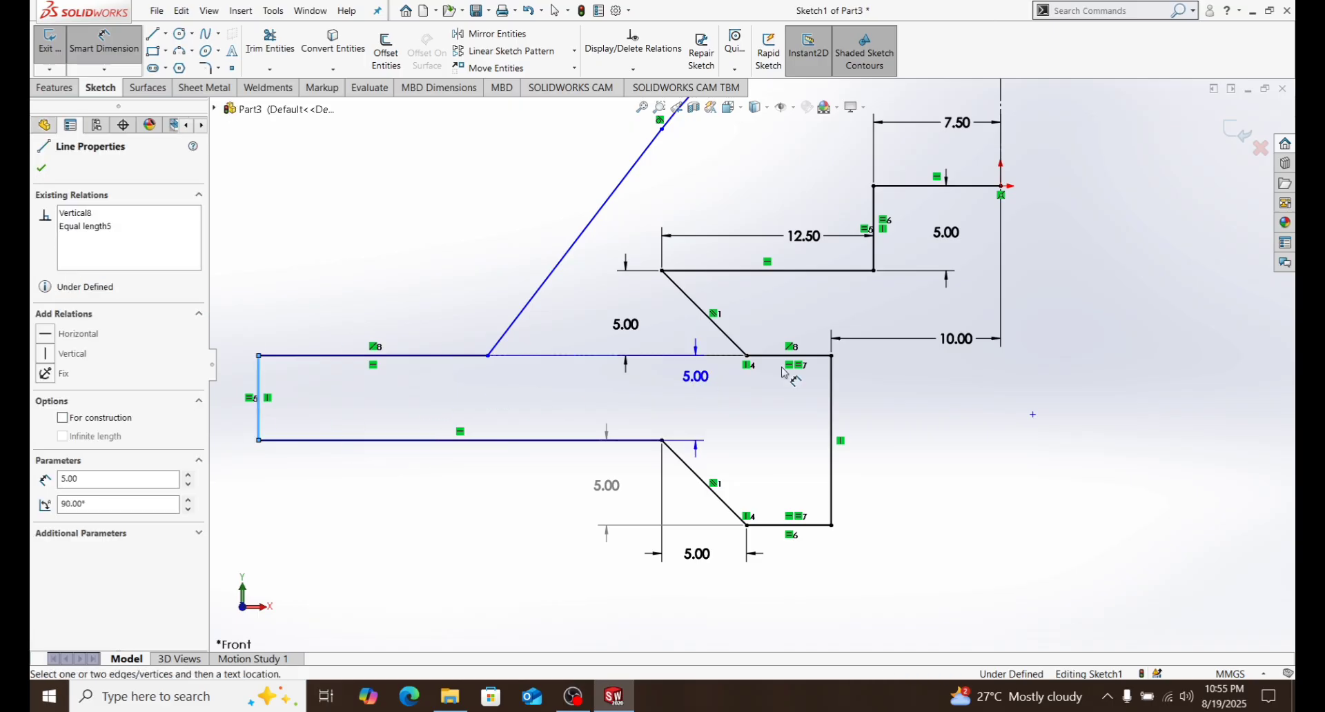
{"action": "left_click", "coordinate": [1001, 187]}
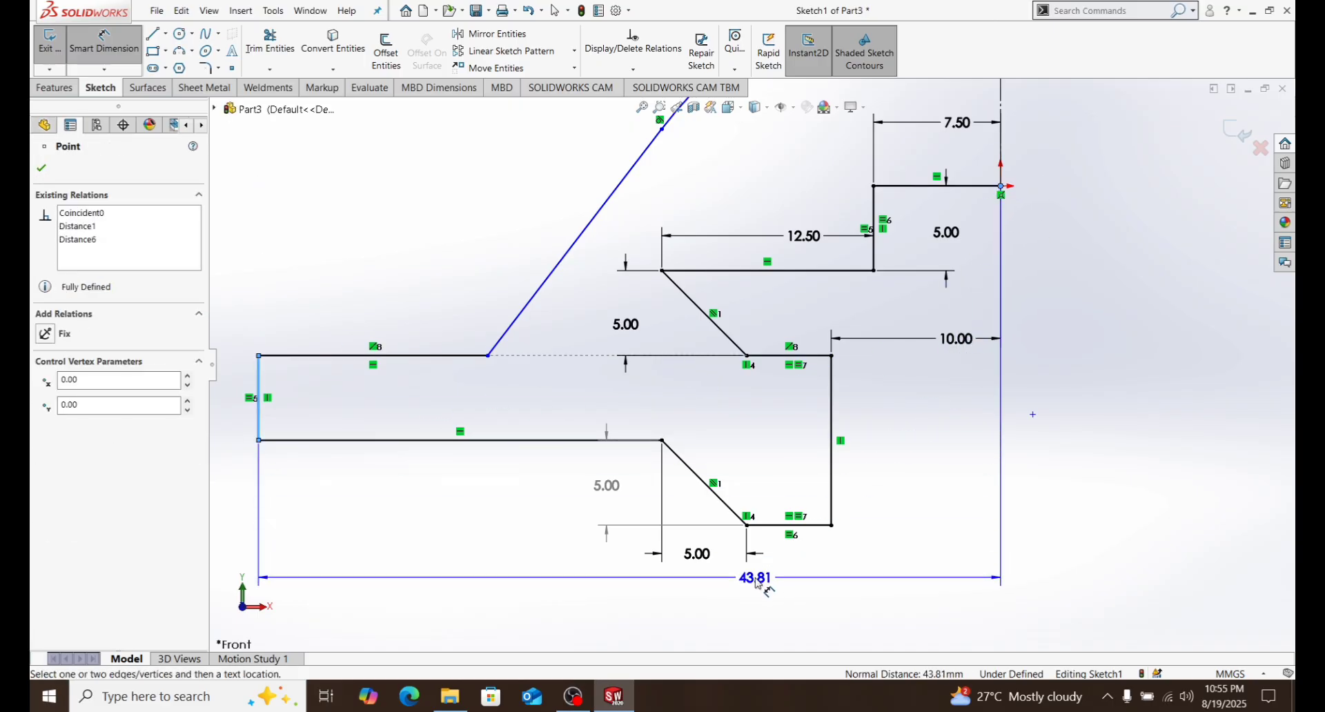
{"action": "left_click", "coordinate": [703, 601]}
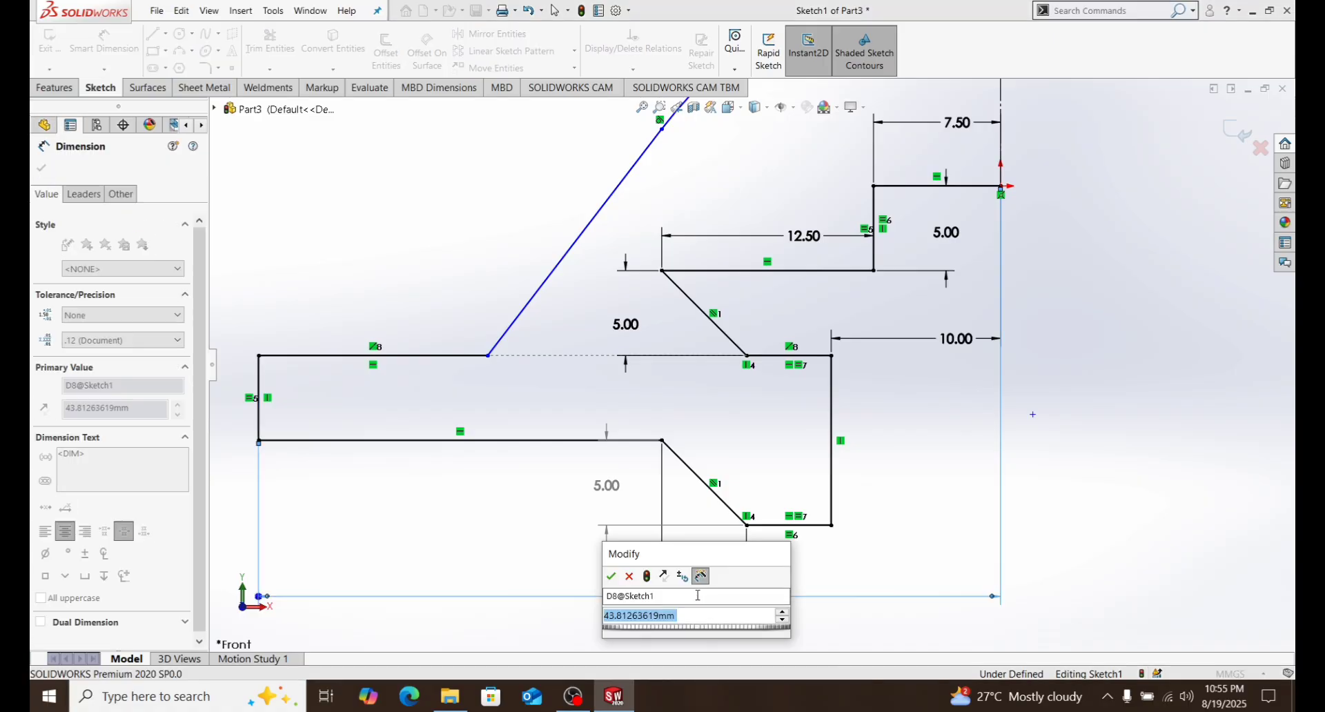
{"action": "type", "text": "50"}
{"action": "key", "text": "Return"}
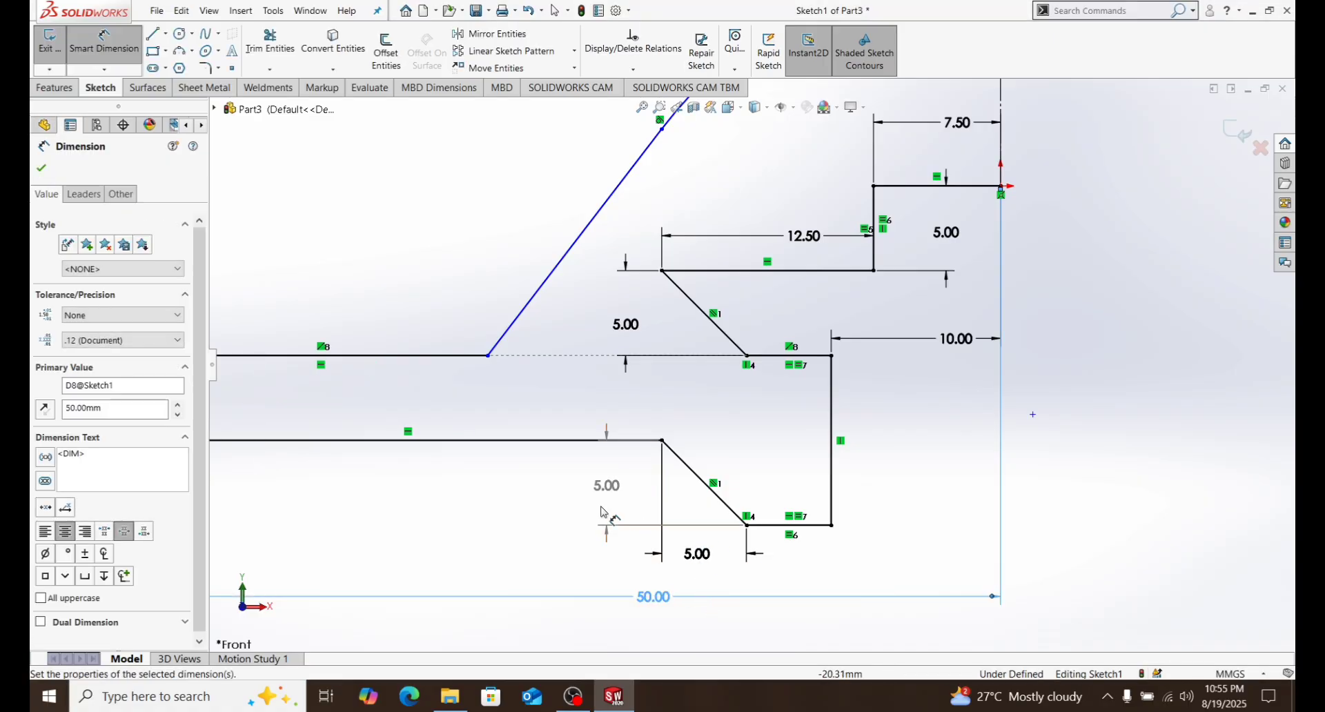
Dimension the outer flange's upper horizontal line as 20 mm long.
{"action": "scroll", "coordinate": [507, 414], "scroll_direction": "up", "scroll_amount": 3}
{"action": "left_click", "coordinate": [540, 359]}
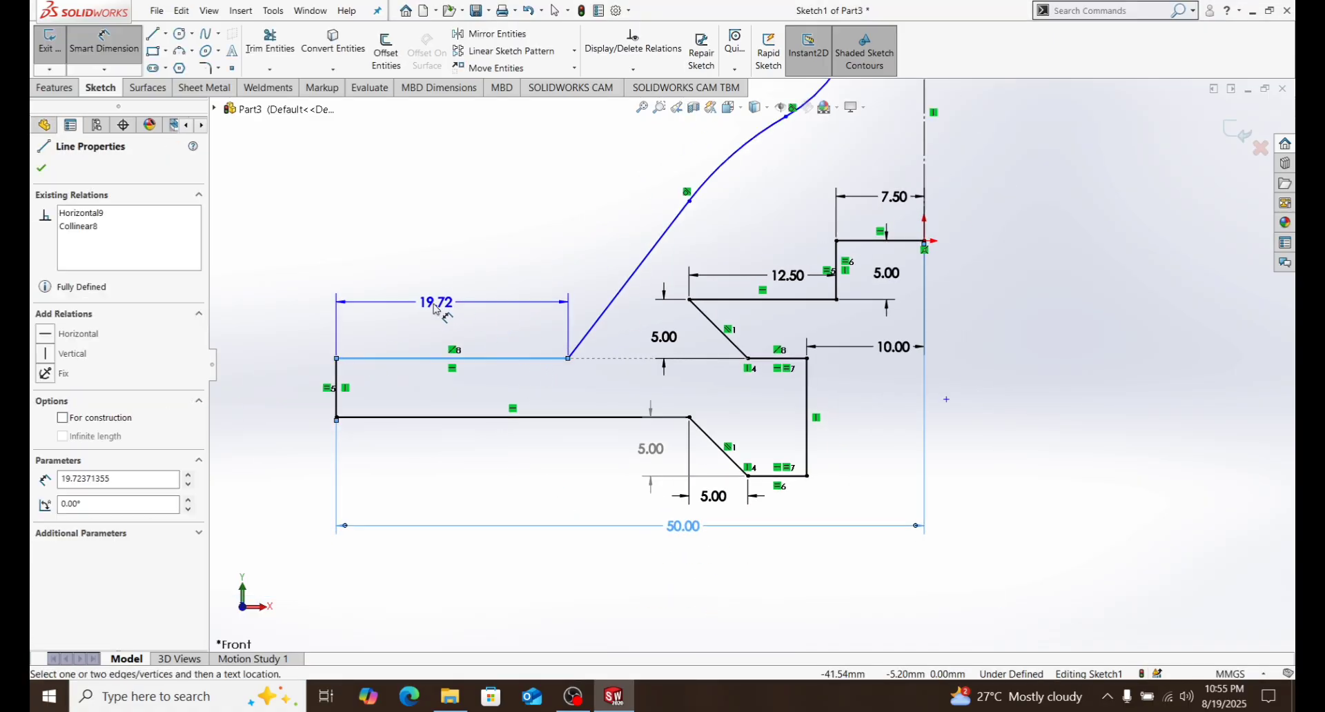
{"action": "left_click", "coordinate": [428, 319]}
{"action": "type", "text": "20"}
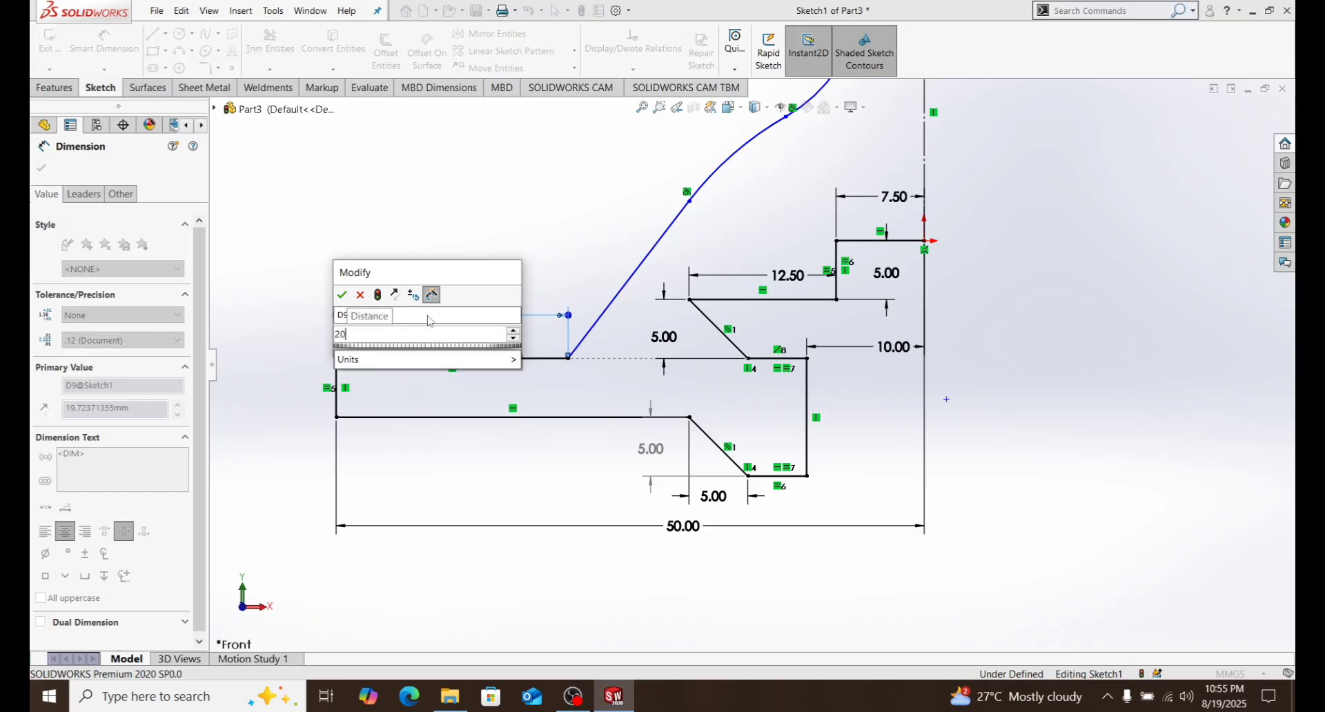
{"action": "key", "text": "Return"}
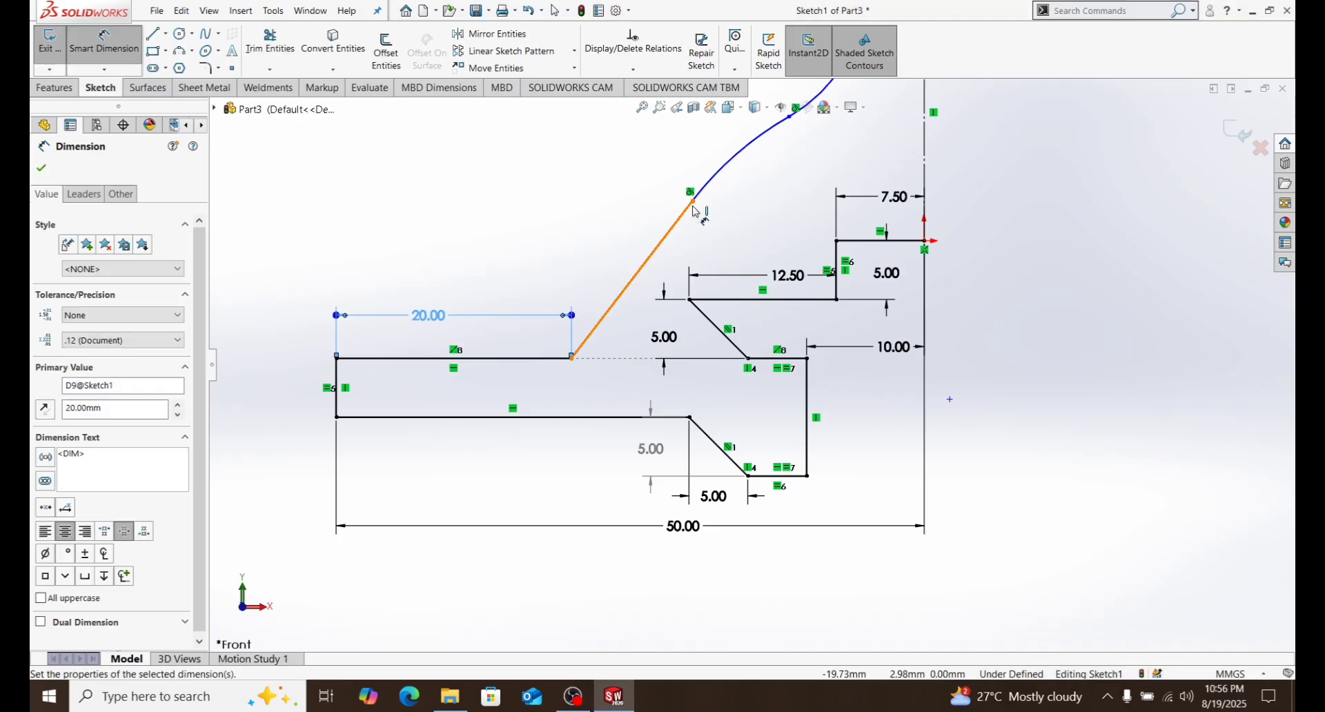
Dimension the angle between the flange's upper horizontal line and the adjoining long sloped line as 111.8°.
{"action": "left_click", "coordinate": [560, 358]}
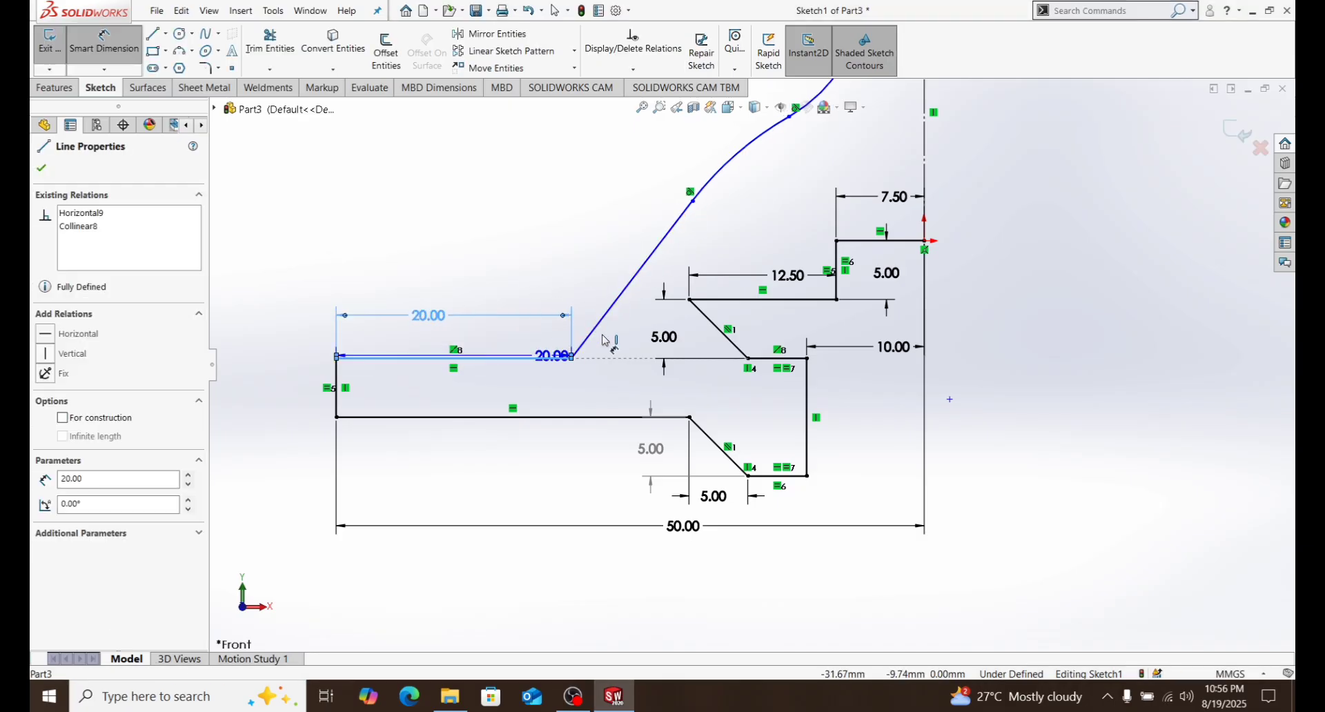
{"action": "left_click", "coordinate": [600, 330]}
{"action": "left_click", "coordinate": [588, 332]}
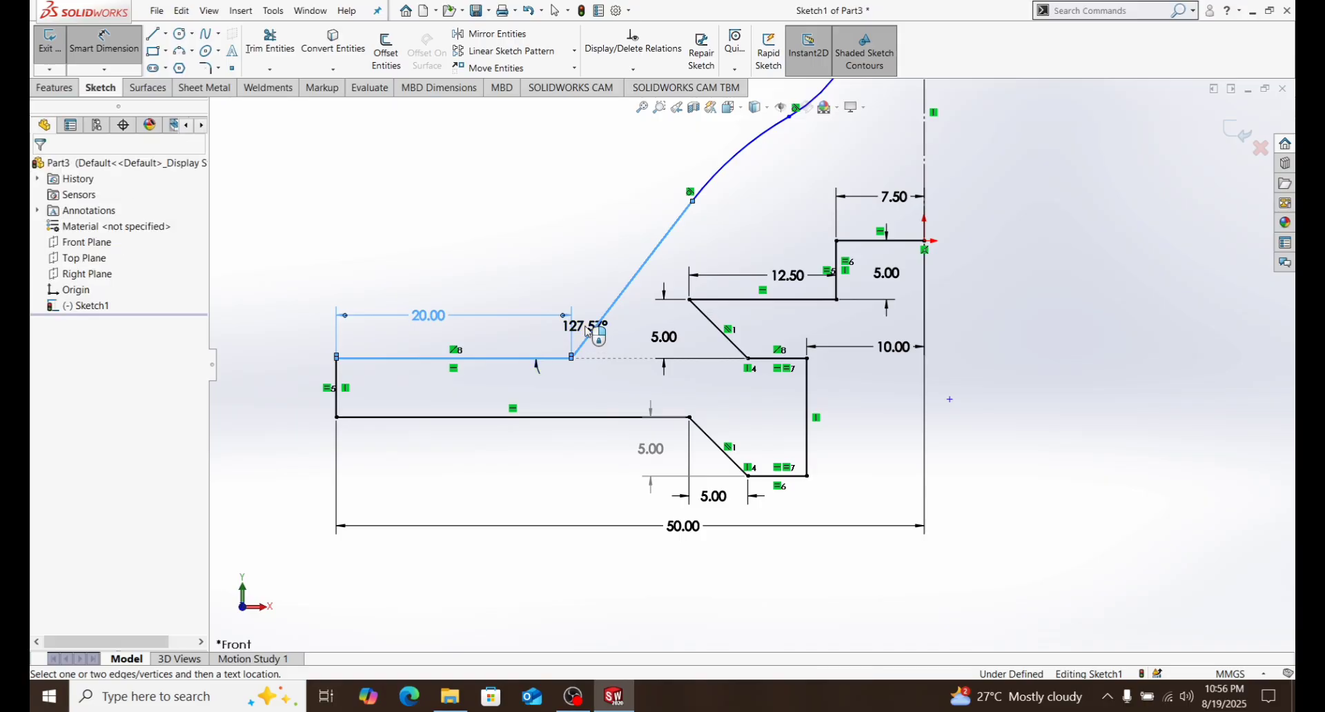
{"action": "type", "text": "11"}
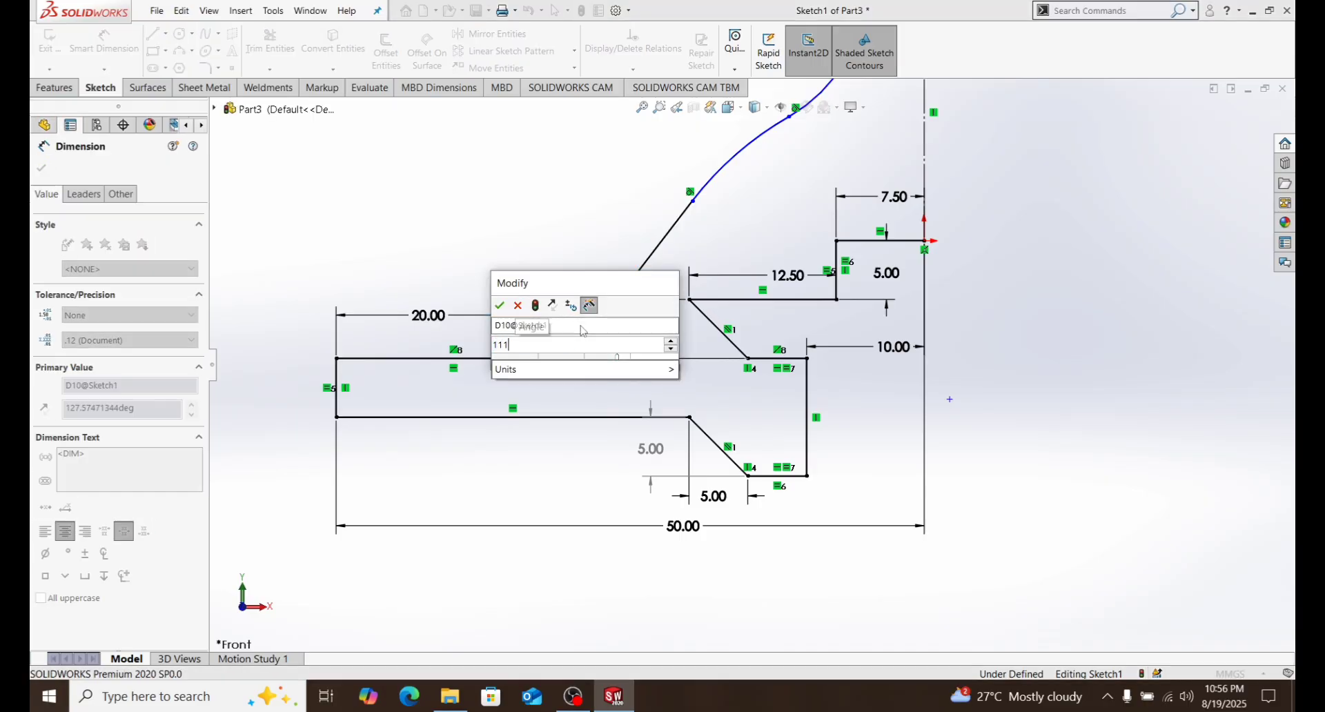
{"action": "type", "text": "1.8"}
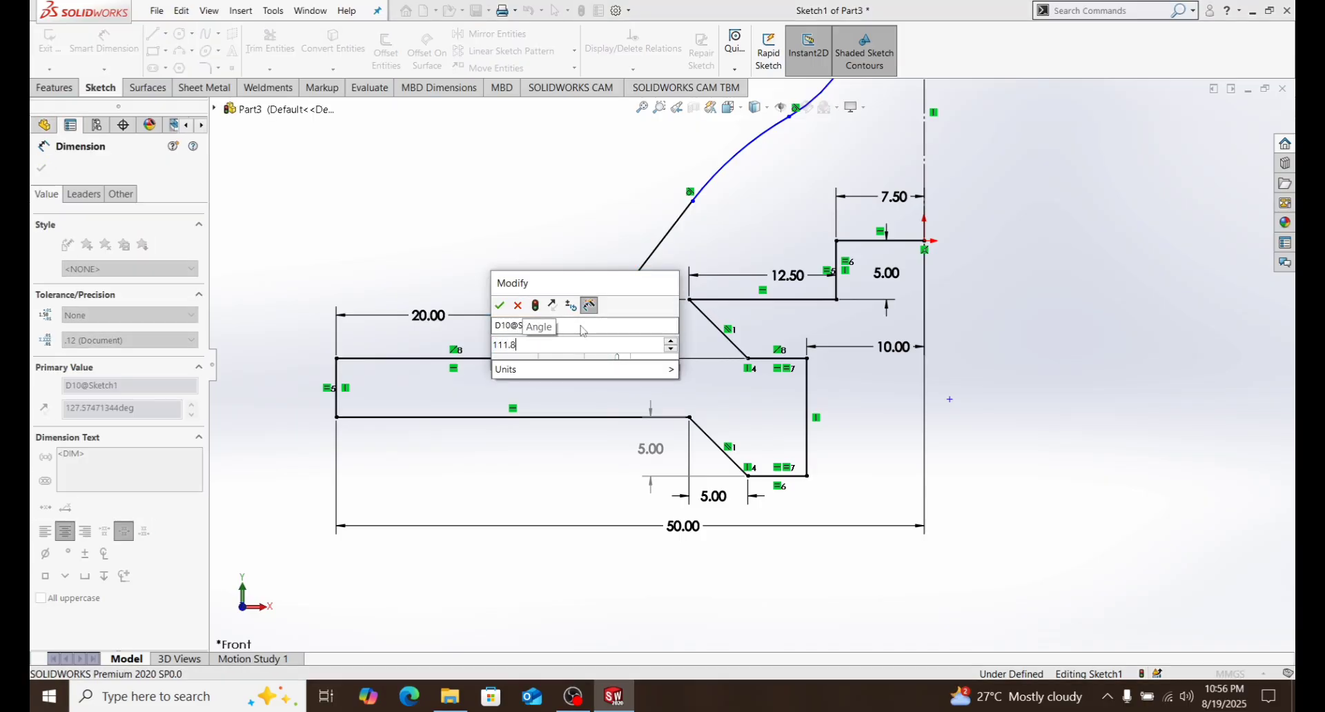
{"action": "key", "text": "Return"}
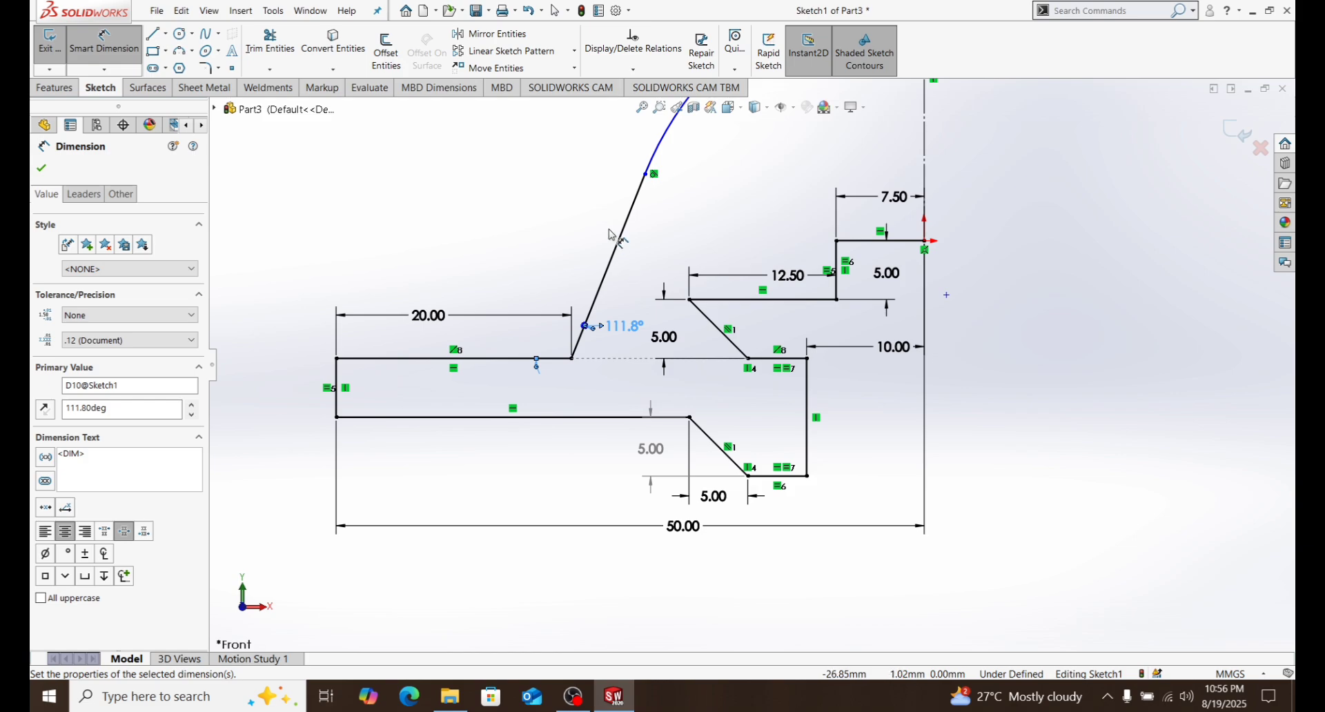
Dimension the length of the long sloped line between the flange and the lower arc as 16.82 mm.
{"action": "scroll", "coordinate": [614, 229], "scroll_direction": "up", "scroll_amount": 1}
{"action": "scroll", "coordinate": [681, 214], "scroll_direction": "down", "scroll_amount": 2}
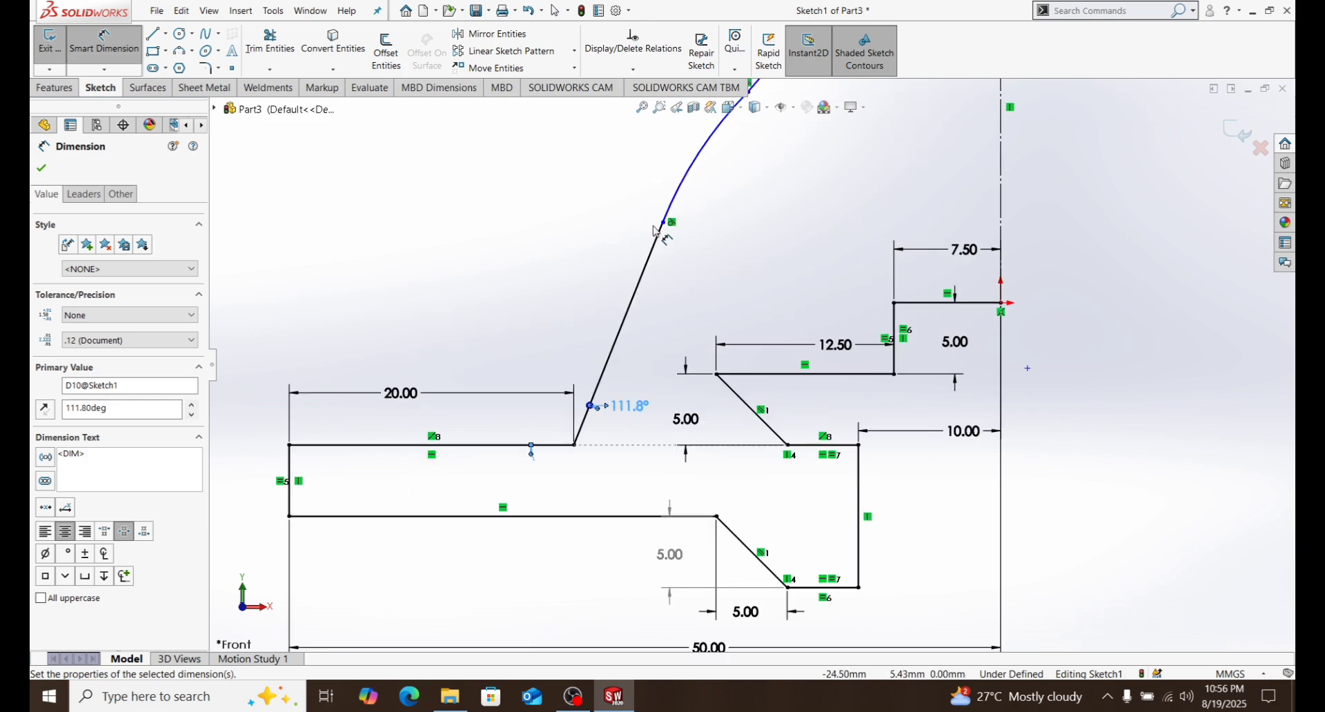
{"action": "left_click", "coordinate": [652, 255]}
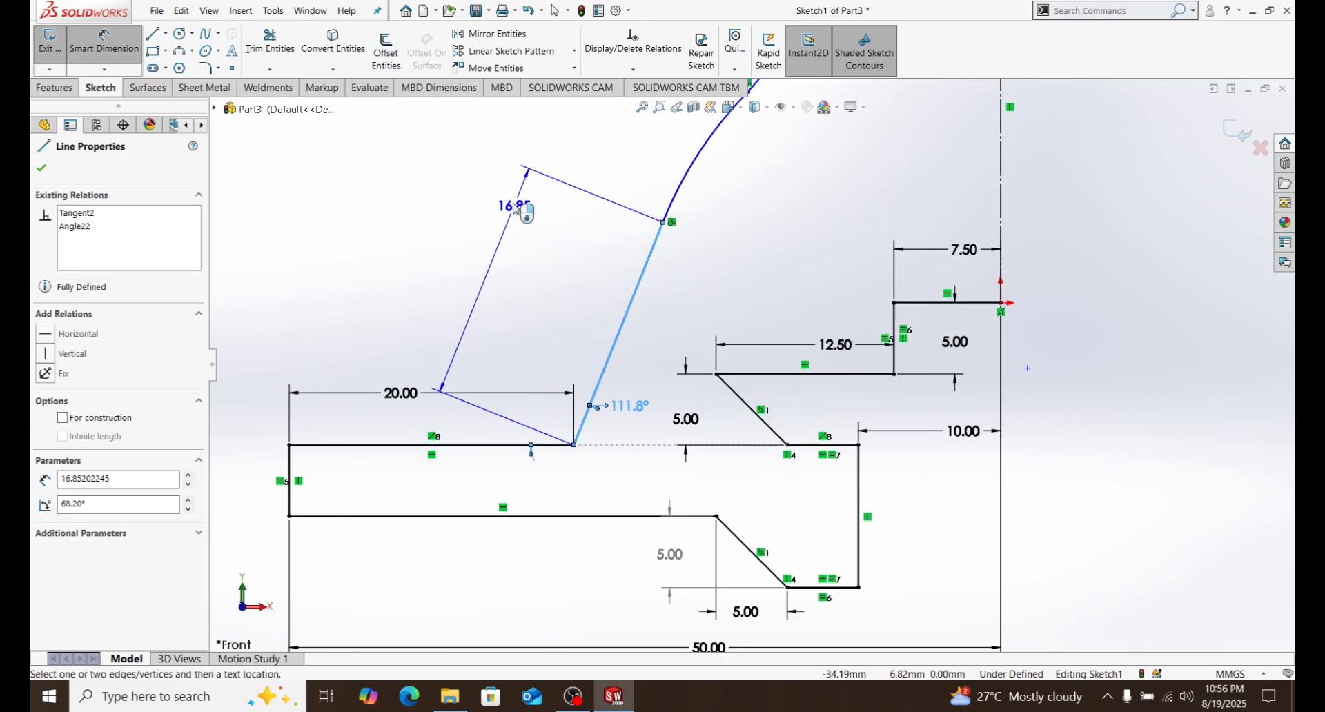
{"action": "left_click", "coordinate": [518, 205]}
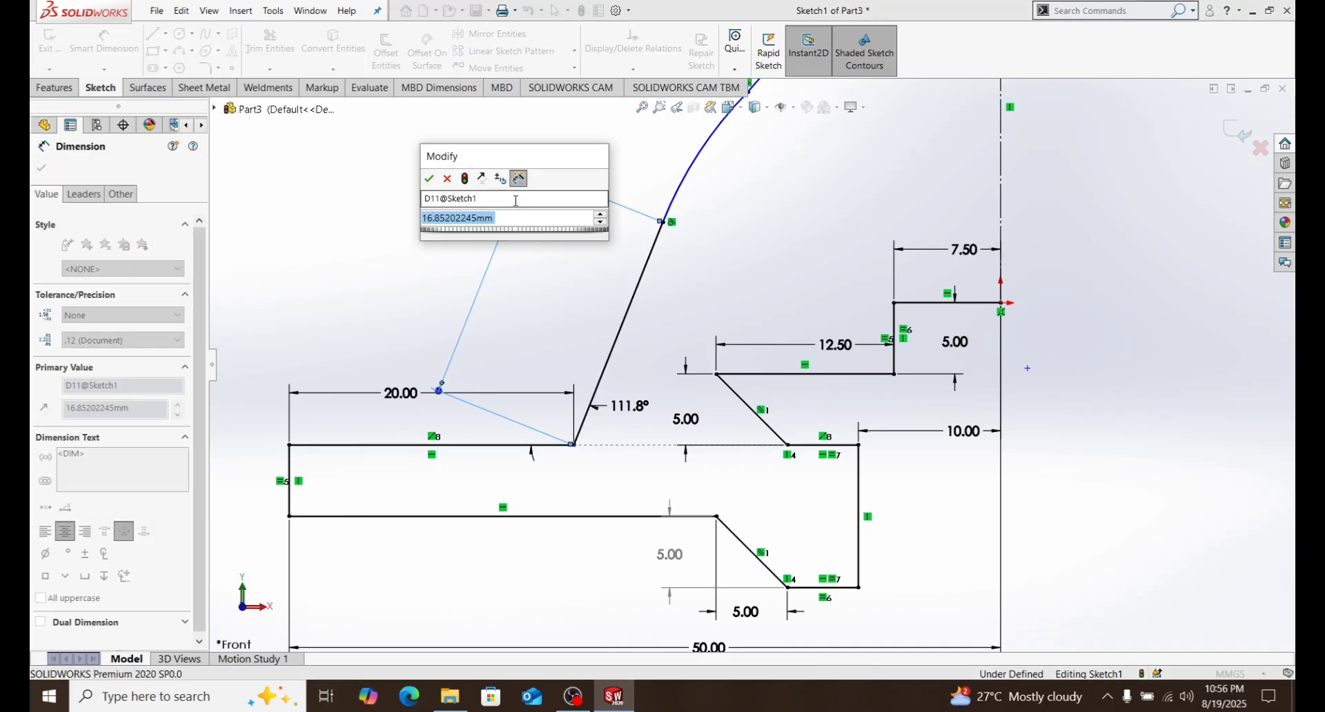
{"action": "type", "text": "16.8"}
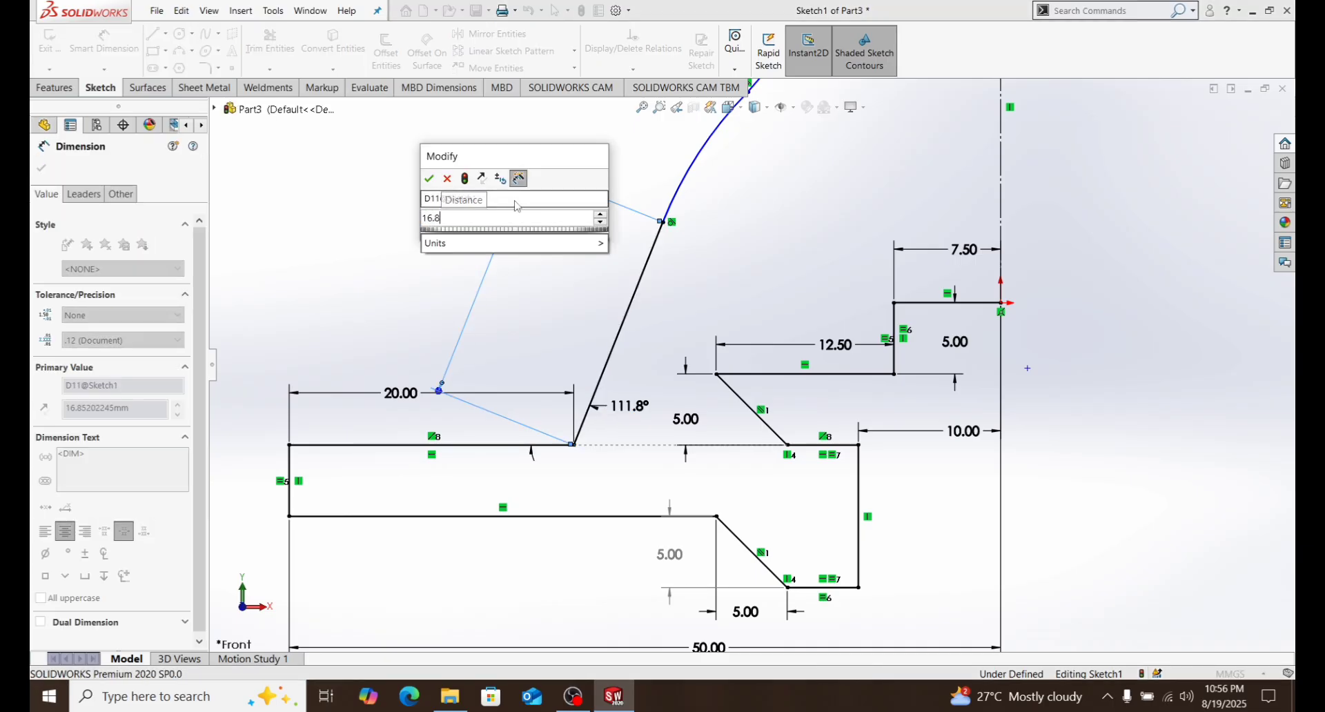
{"action": "type", "text": "2"}
{"action": "key", "text": "Return"}
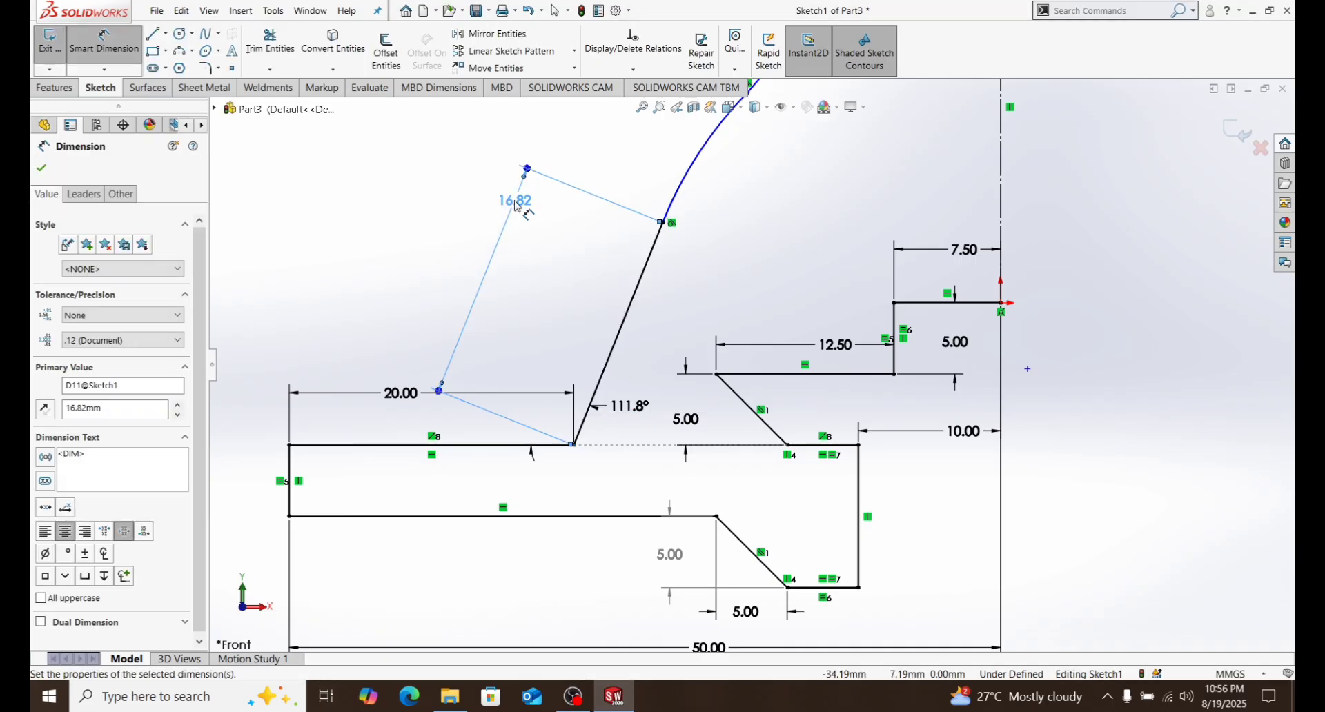
Set the radius of the lower arc tangent to the long sloped line to 15 mm.
{"action": "scroll", "coordinate": [704, 207], "scroll_direction": "up", "scroll_amount": 3}
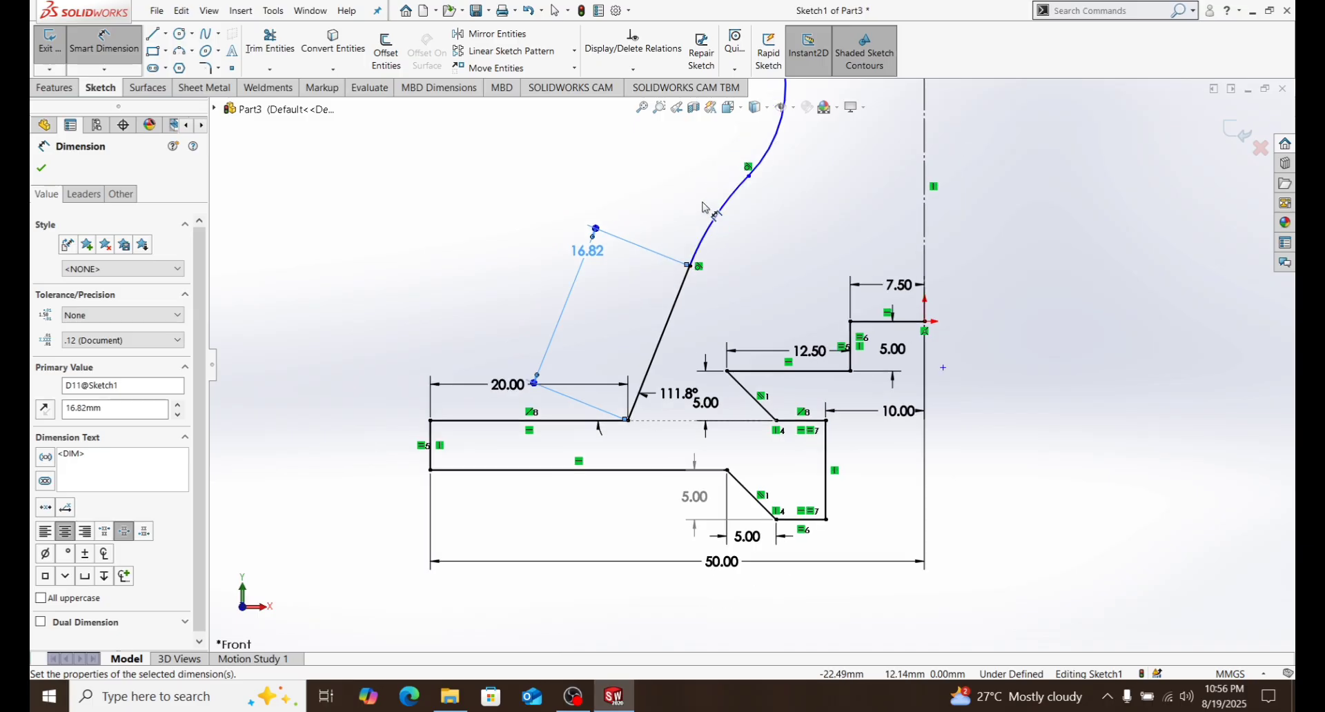
{"action": "left_click", "coordinate": [715, 224]}
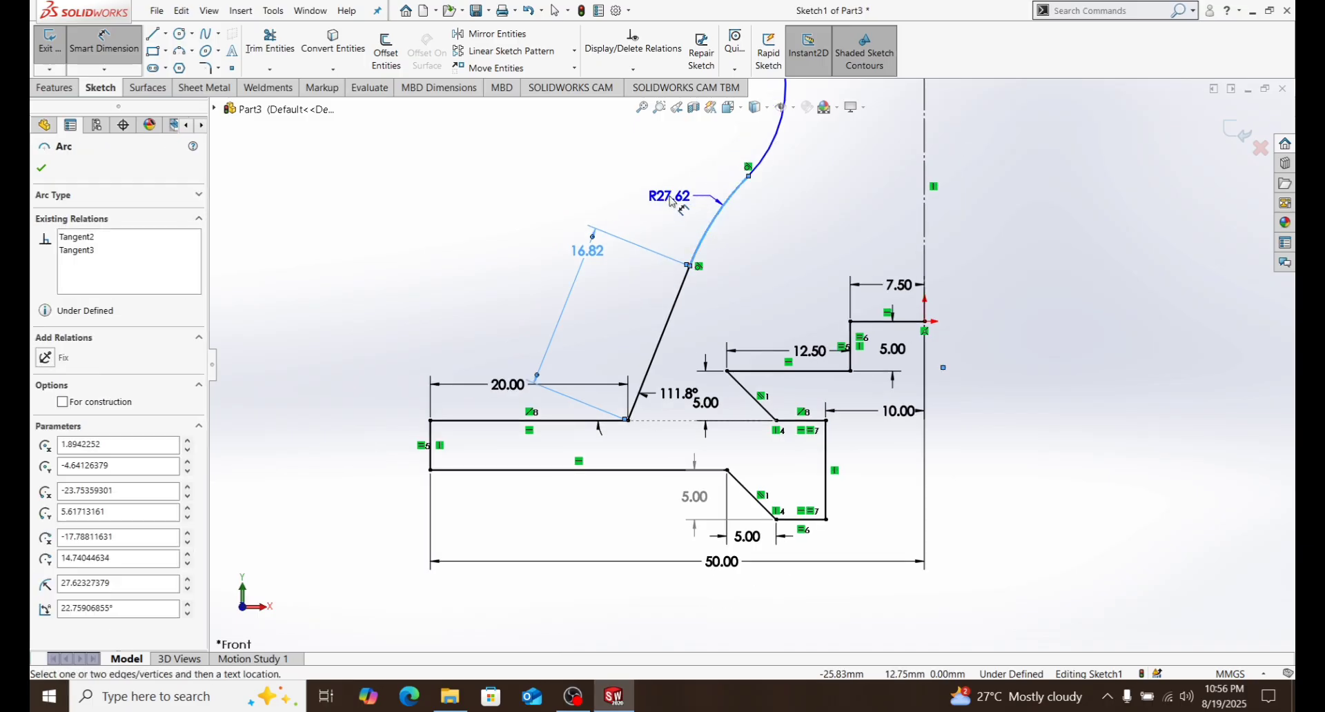
{"action": "left_click", "coordinate": [668, 197]}
{"action": "type", "text": "15"}
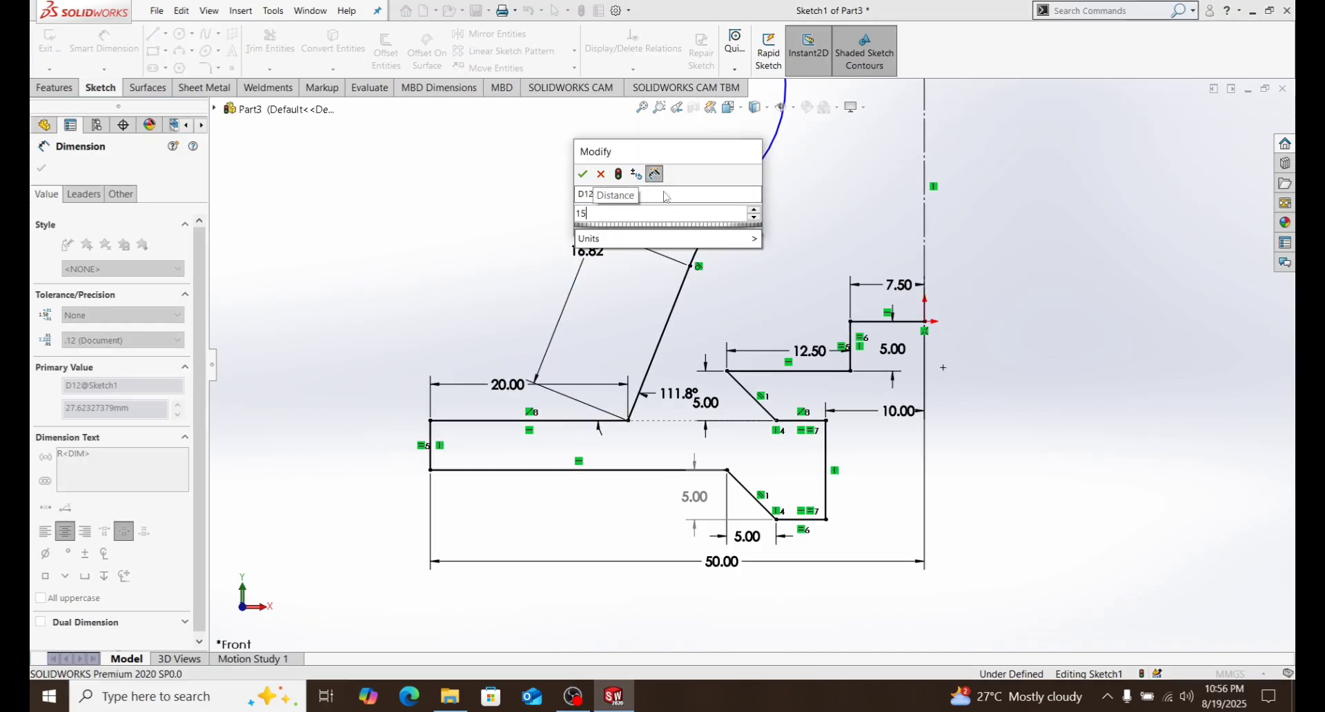
{"action": "key", "text": "Return"}
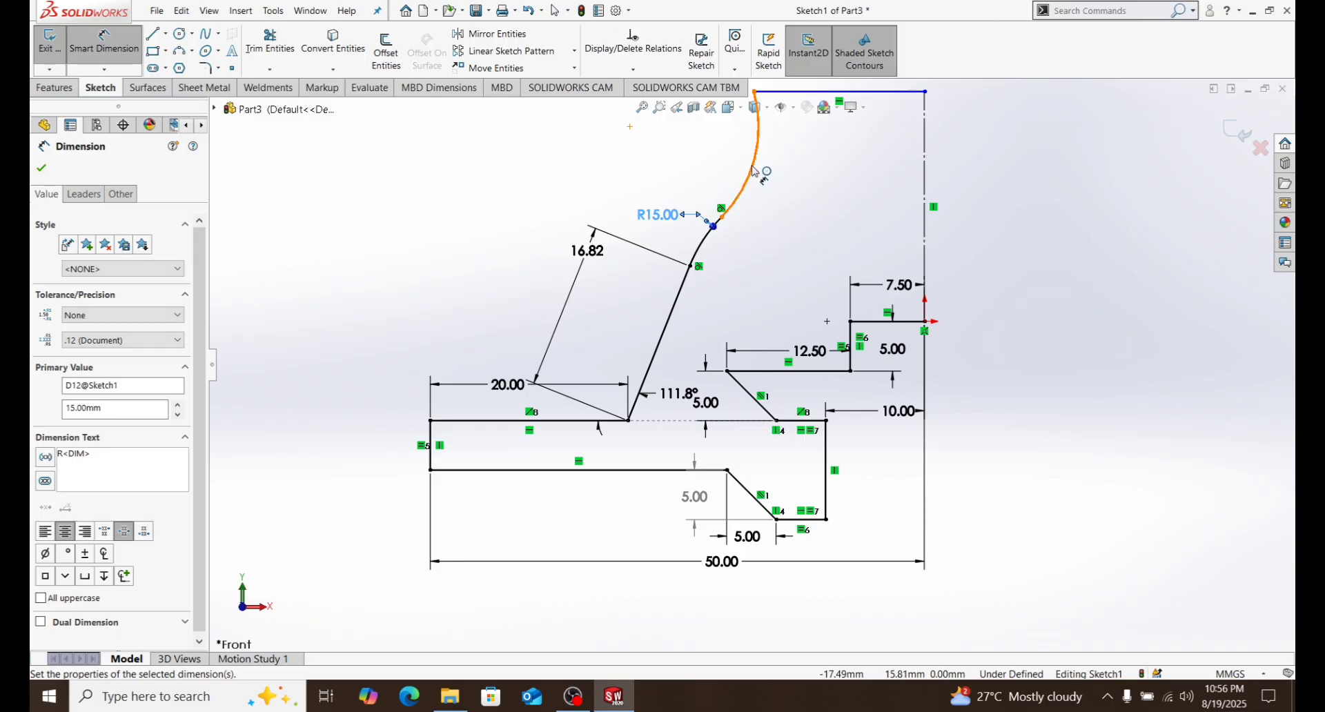
Set the radius of the upper arc leading to the profile's top line to 26 mm.
{"action": "left_click", "coordinate": [754, 172]}
{"action": "left_click", "coordinate": [688, 161]}
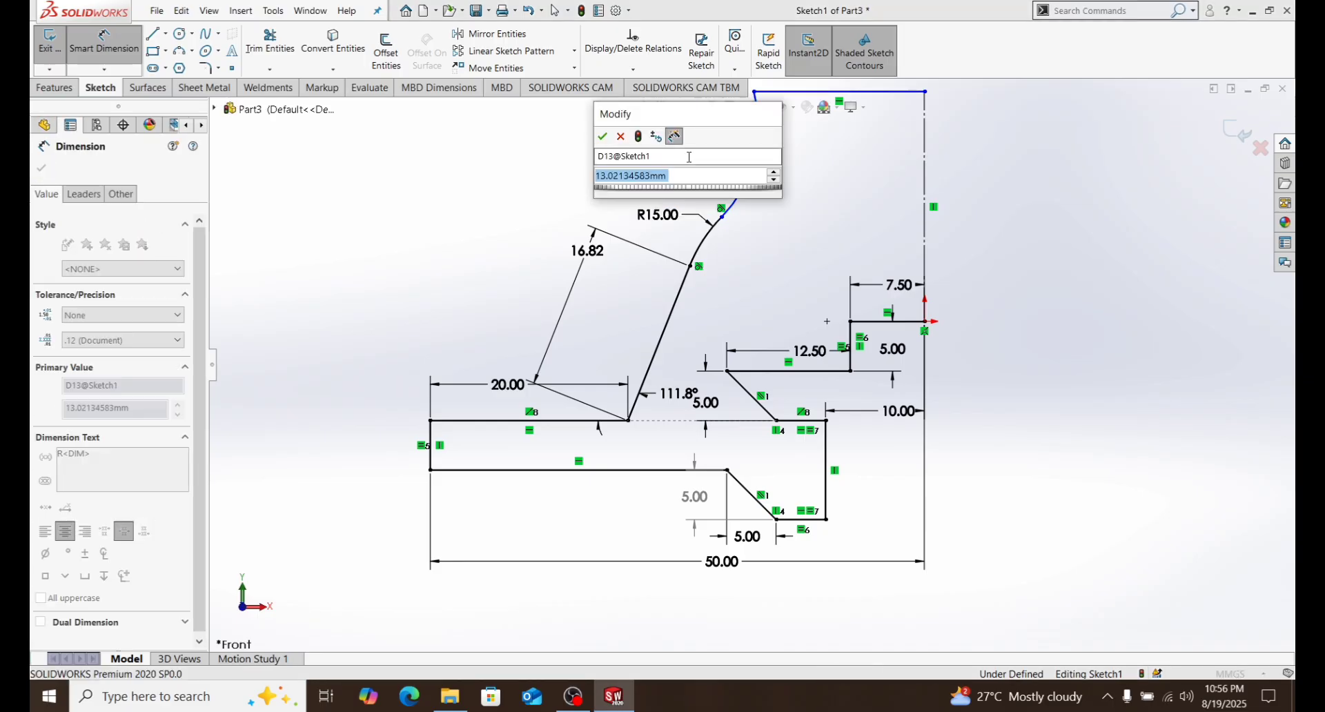
{"action": "type", "text": "26"}
{"action": "key", "text": "Return"}
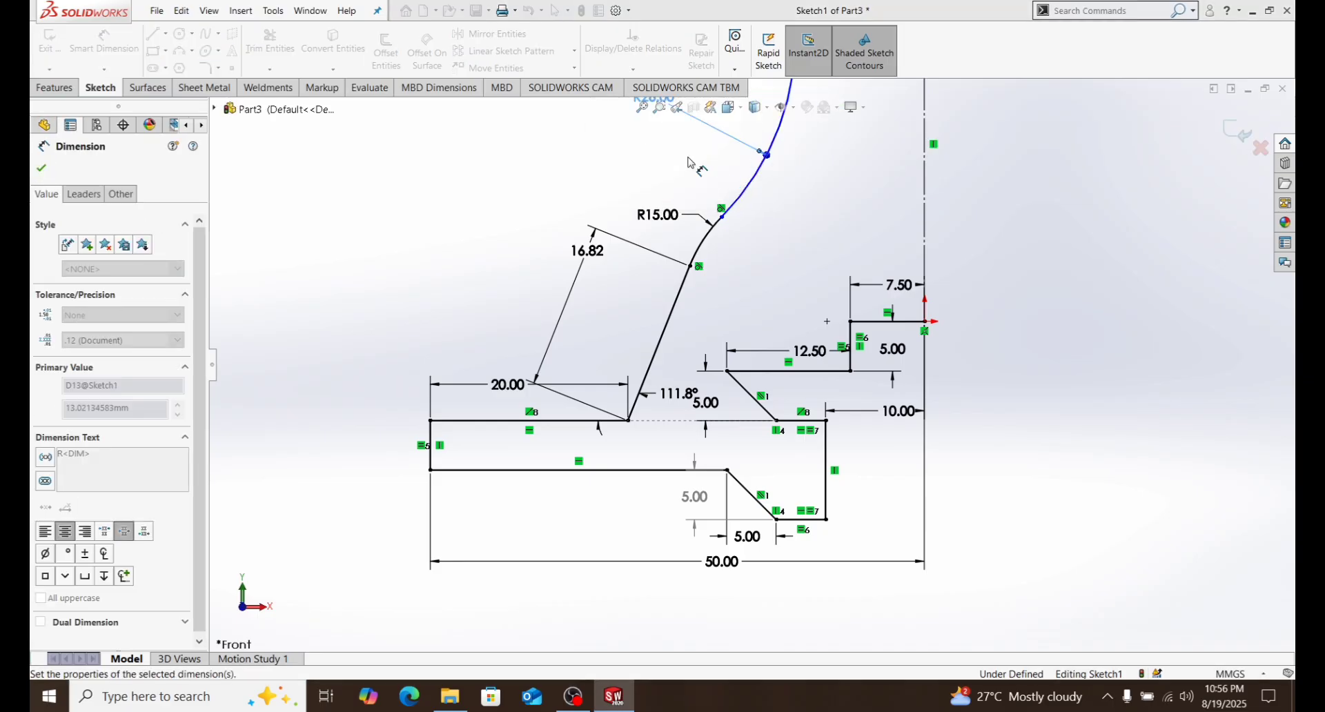
Dimension the profile's top horizontal line at the centerline as 6 mm long.
{"action": "scroll", "coordinate": [833, 158], "scroll_direction": "up", "scroll_amount": 2}
{"action": "scroll", "coordinate": [832, 156], "scroll_direction": "down", "scroll_amount": 2}
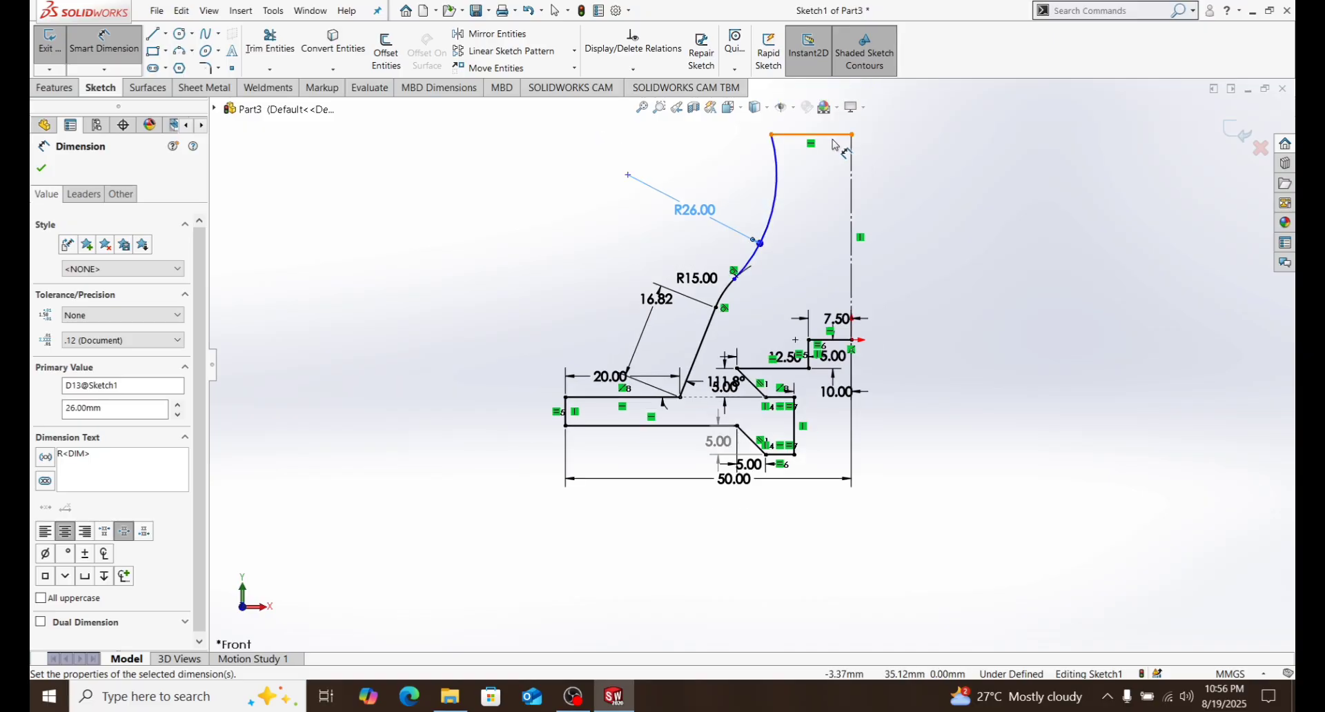
{"action": "left_click", "coordinate": [828, 160]}
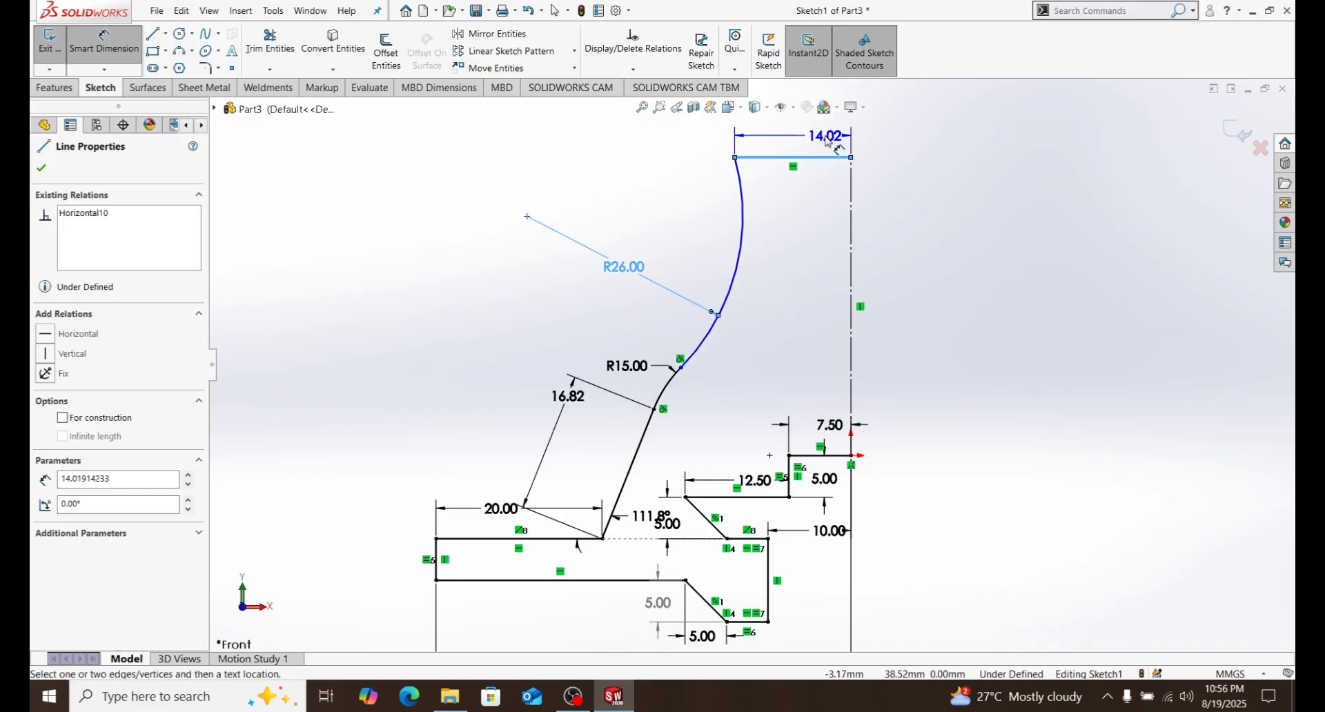
{"action": "left_click", "coordinate": [825, 136]}
{"action": "type", "text": "6"}
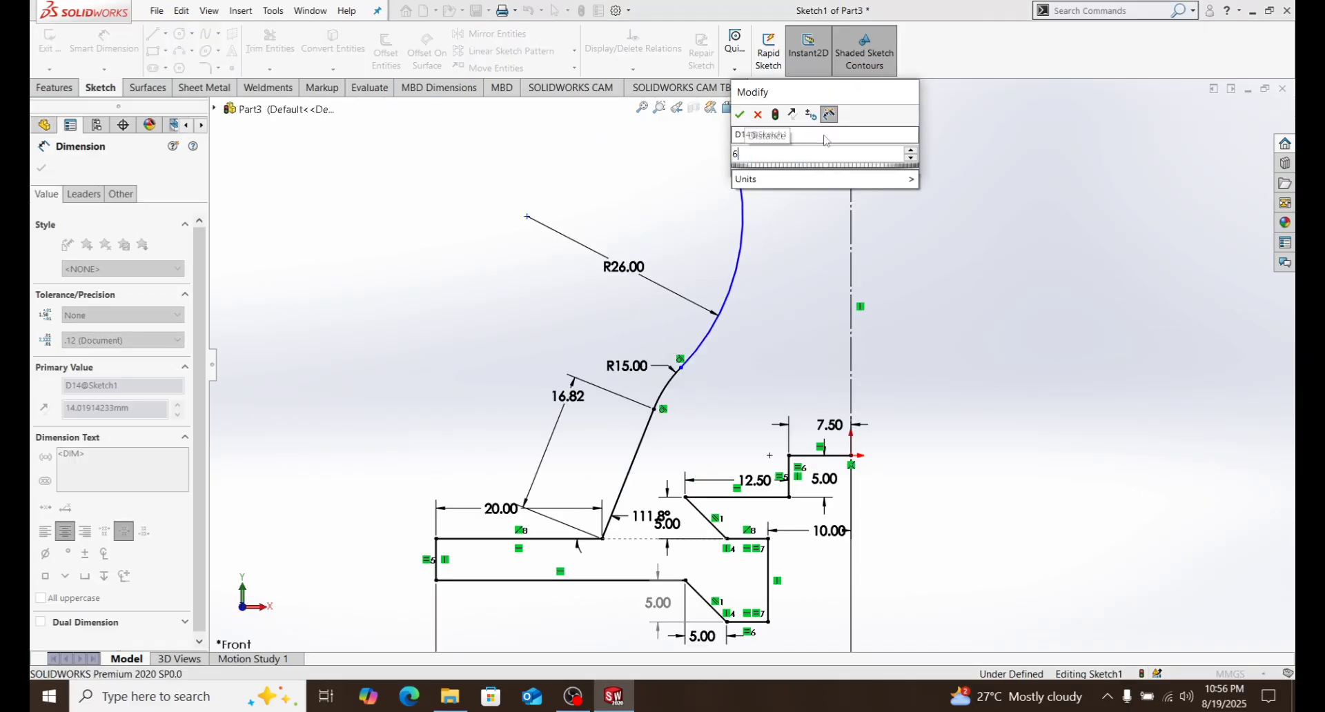
{"action": "key", "text": "Return"}
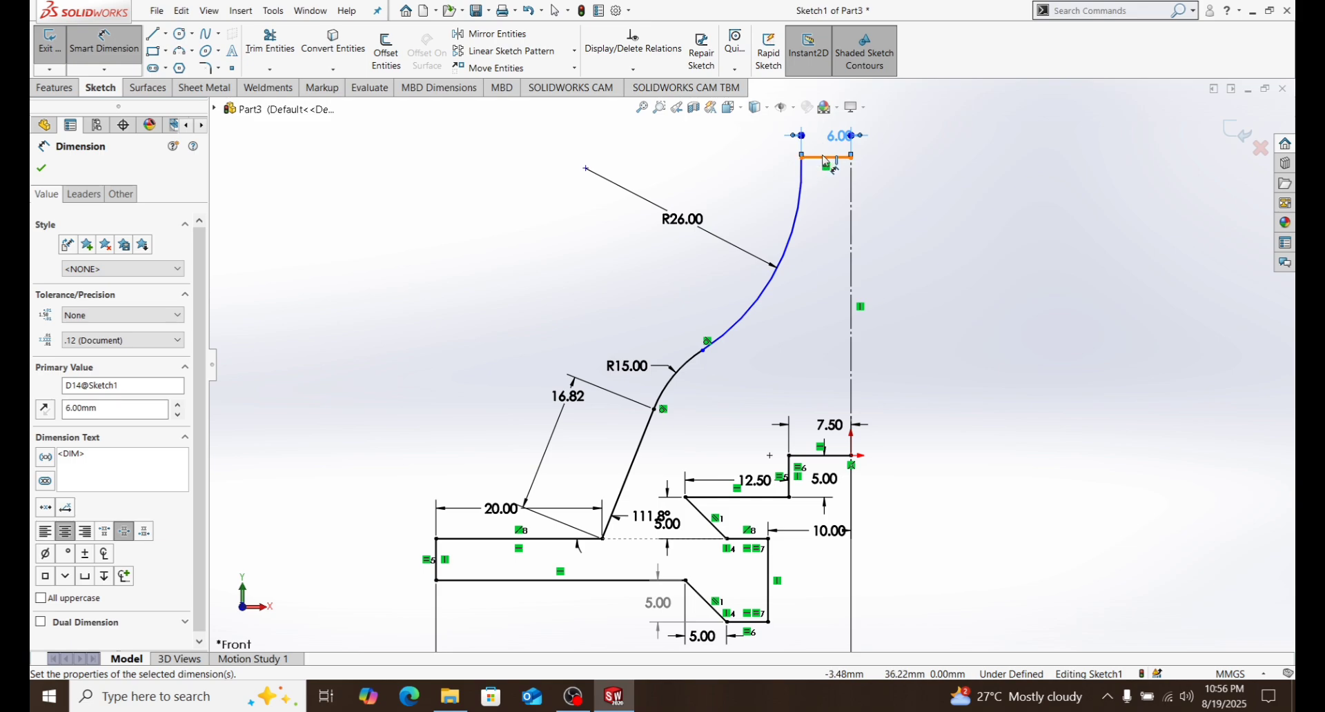
Dimension the vertical distance between the profile's top line and the flange's upper horizontal line as 40 mm.
{"action": "left_click", "coordinate": [825, 159]}
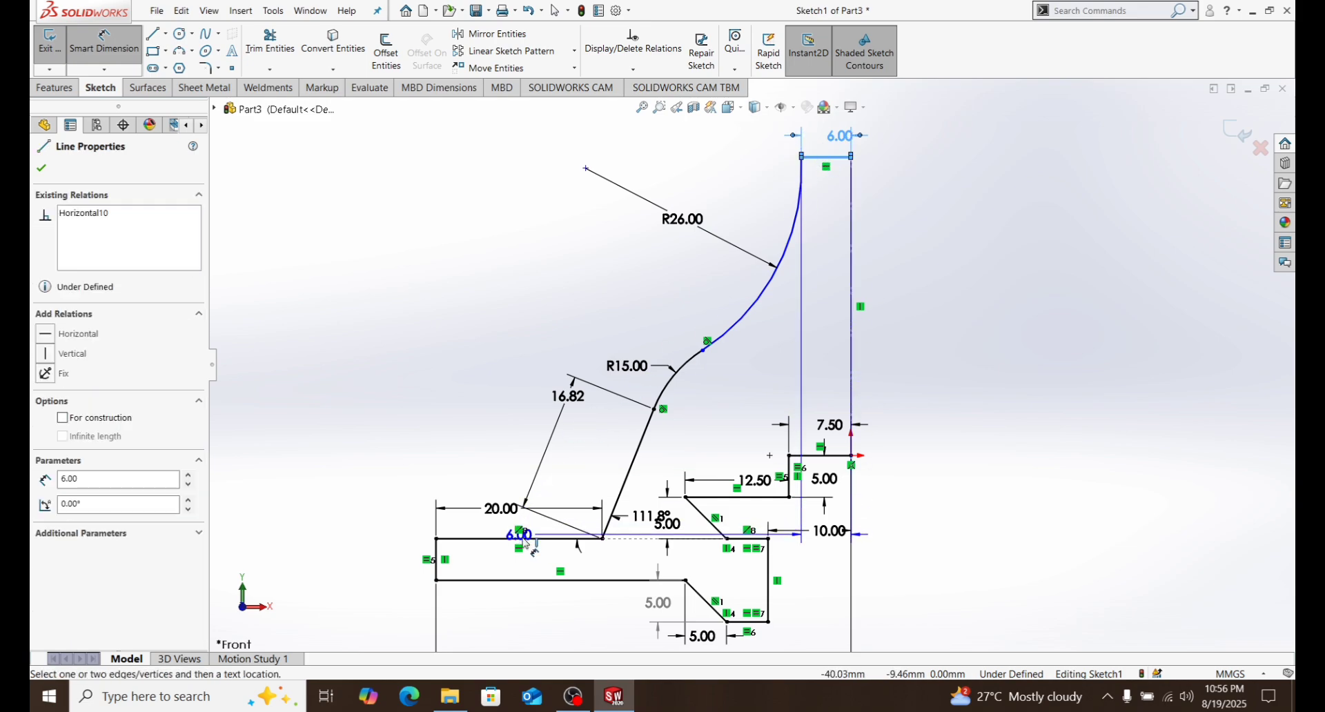
{"action": "left_click", "coordinate": [533, 539]}
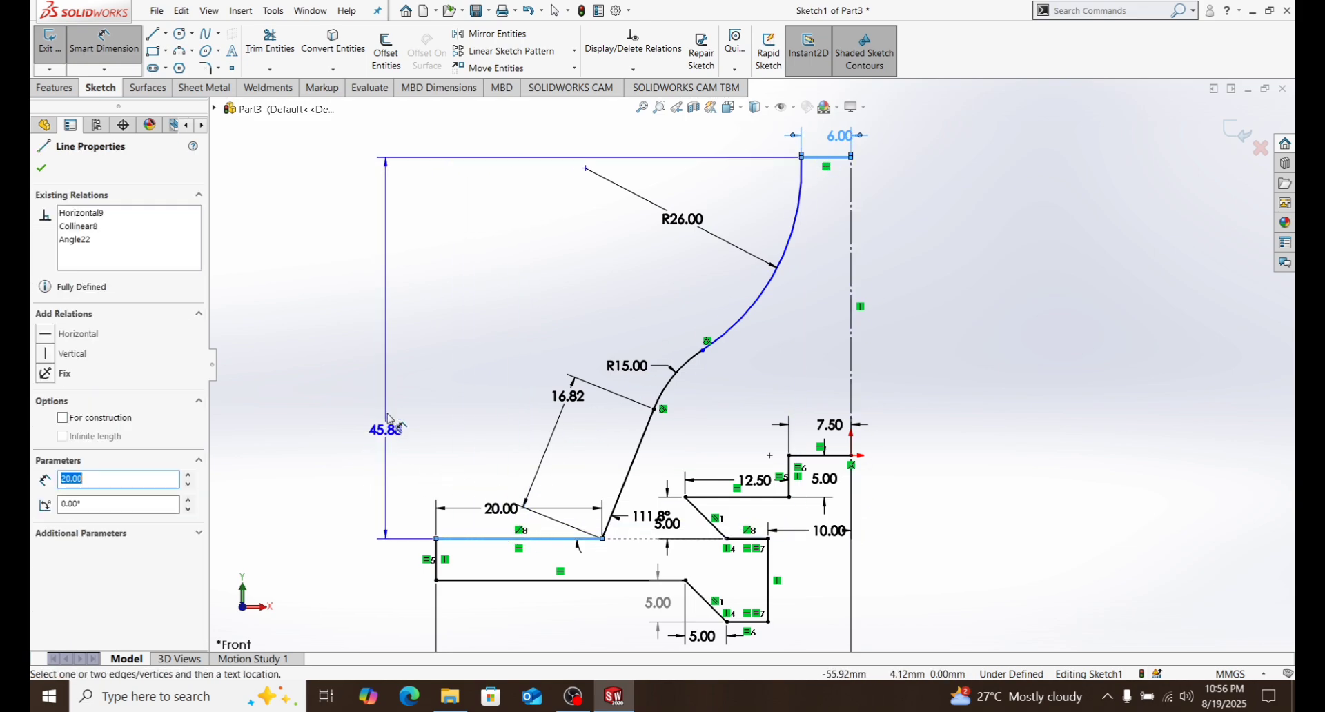
{"action": "left_click", "coordinate": [389, 418]}
{"action": "type", "text": "40"}
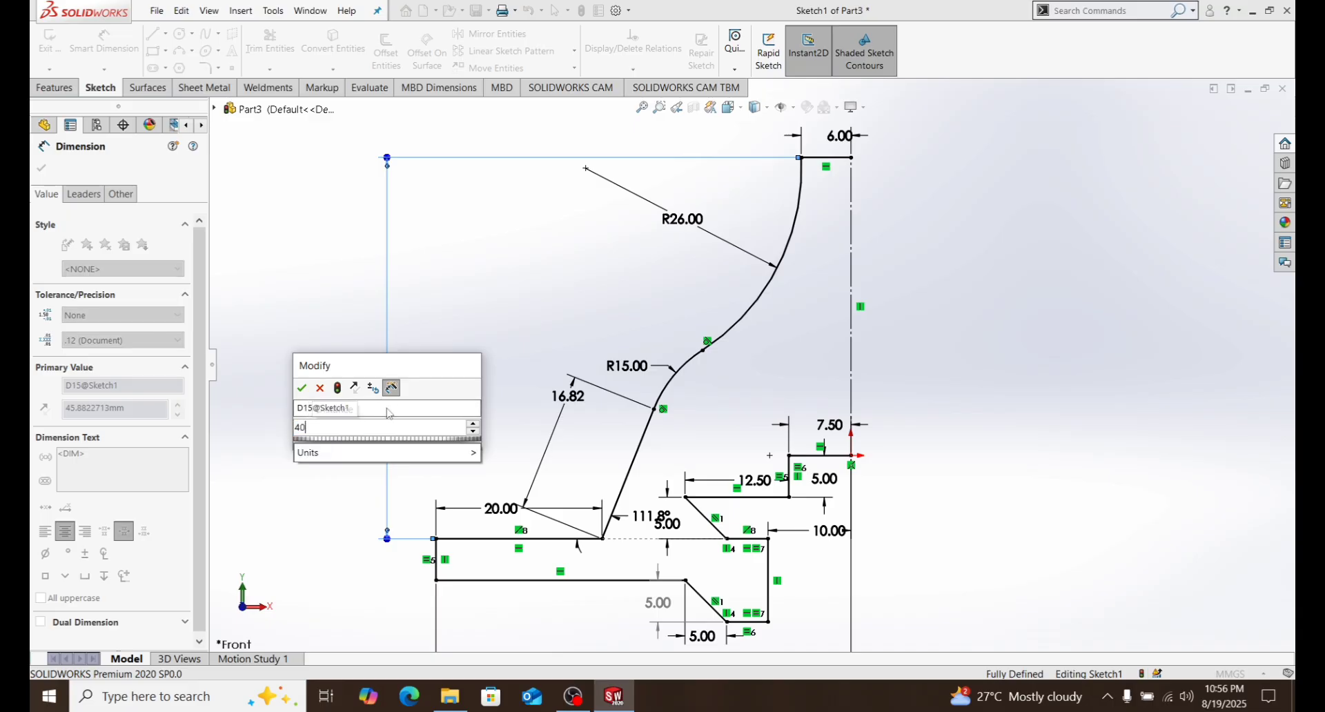
{"action": "key", "text": "Return"}
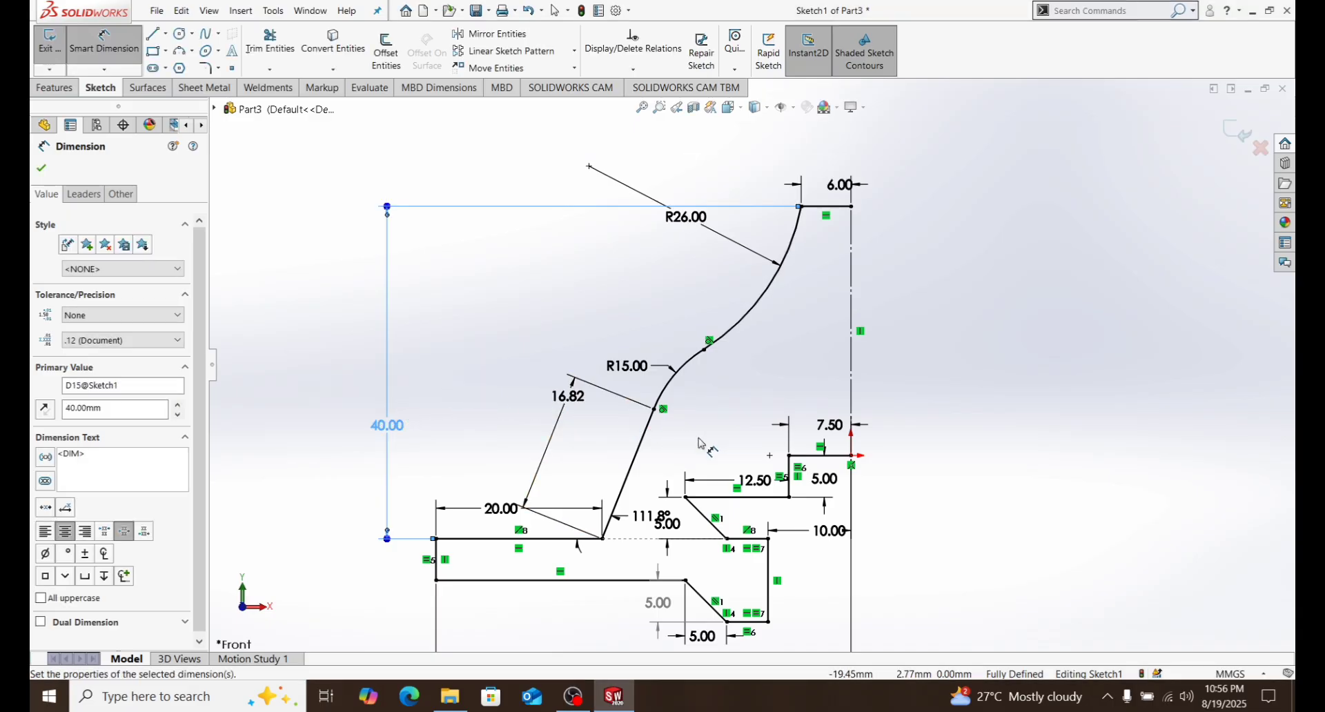
Hide the sketch relation symbols in the view.
{"action": "scroll", "coordinate": [766, 461], "scroll_direction": "up", "scroll_amount": 1}
{"action": "scroll", "coordinate": [821, 433], "scroll_direction": "down", "scroll_amount": 1}
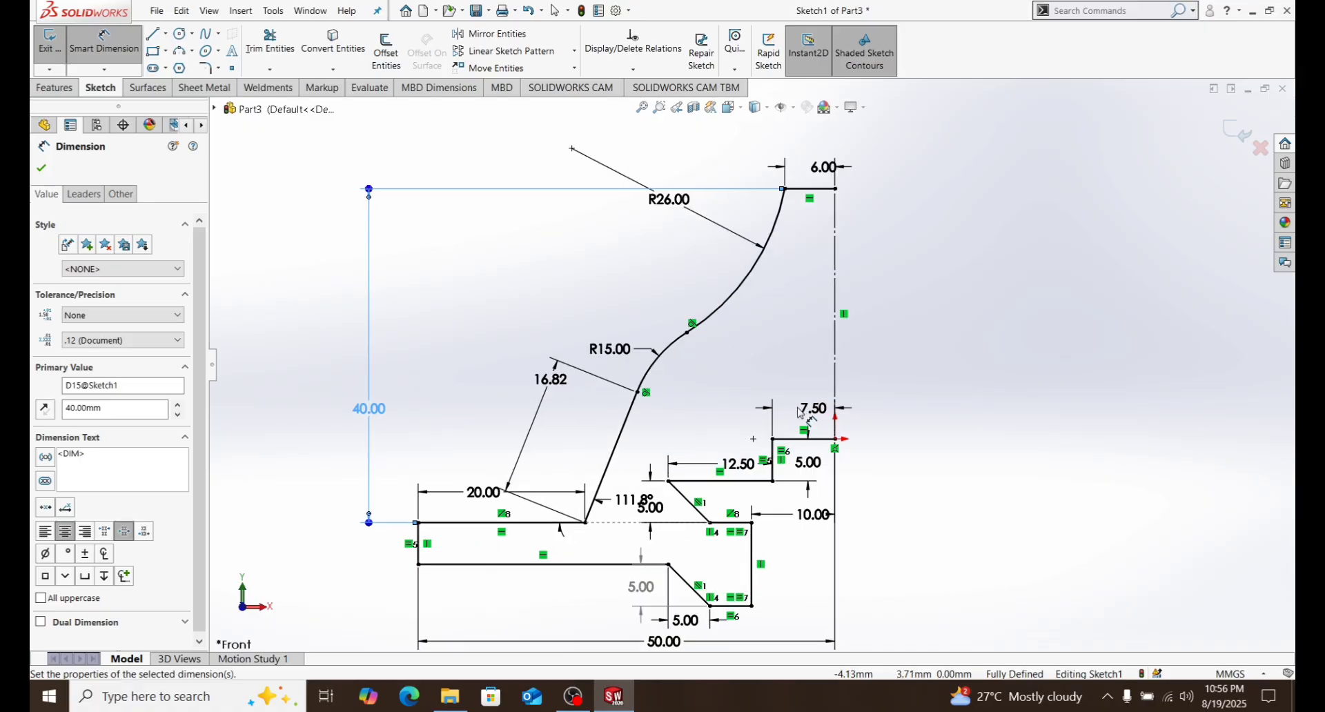
{"action": "left_click", "coordinate": [793, 107]}
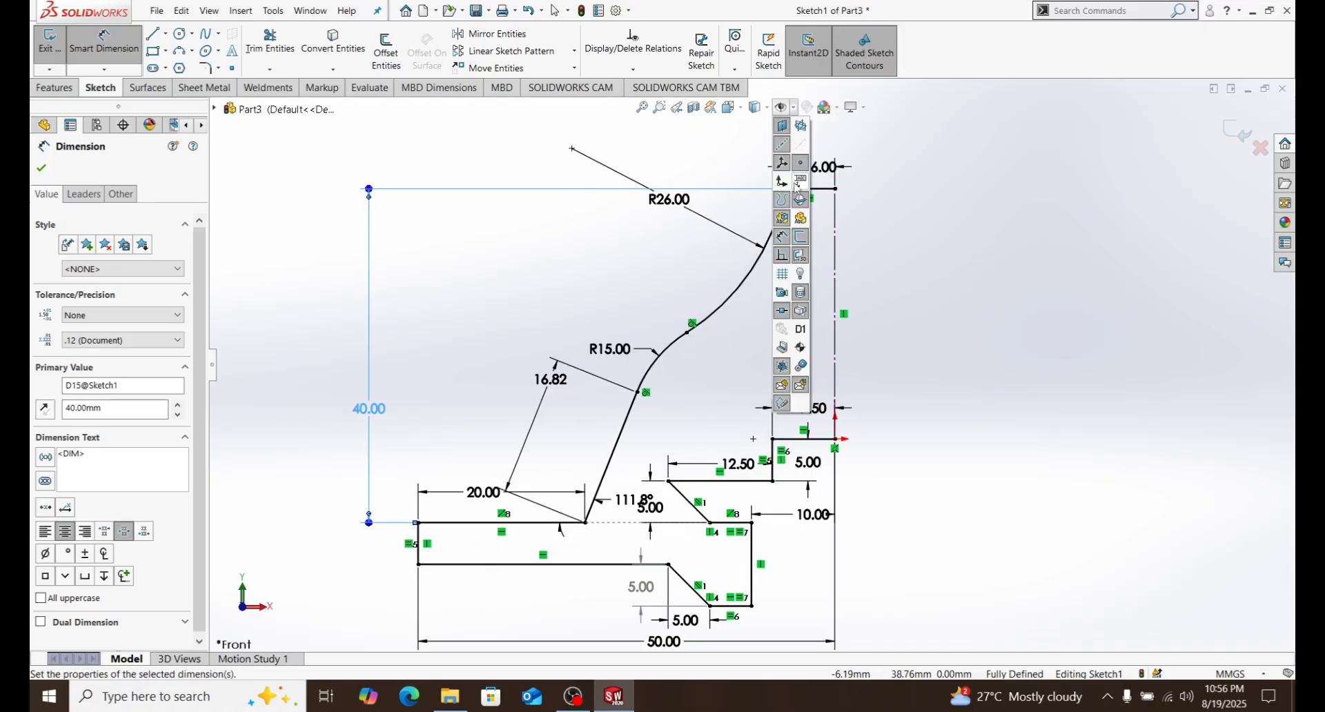
{"action": "left_click", "coordinate": [782, 256]}
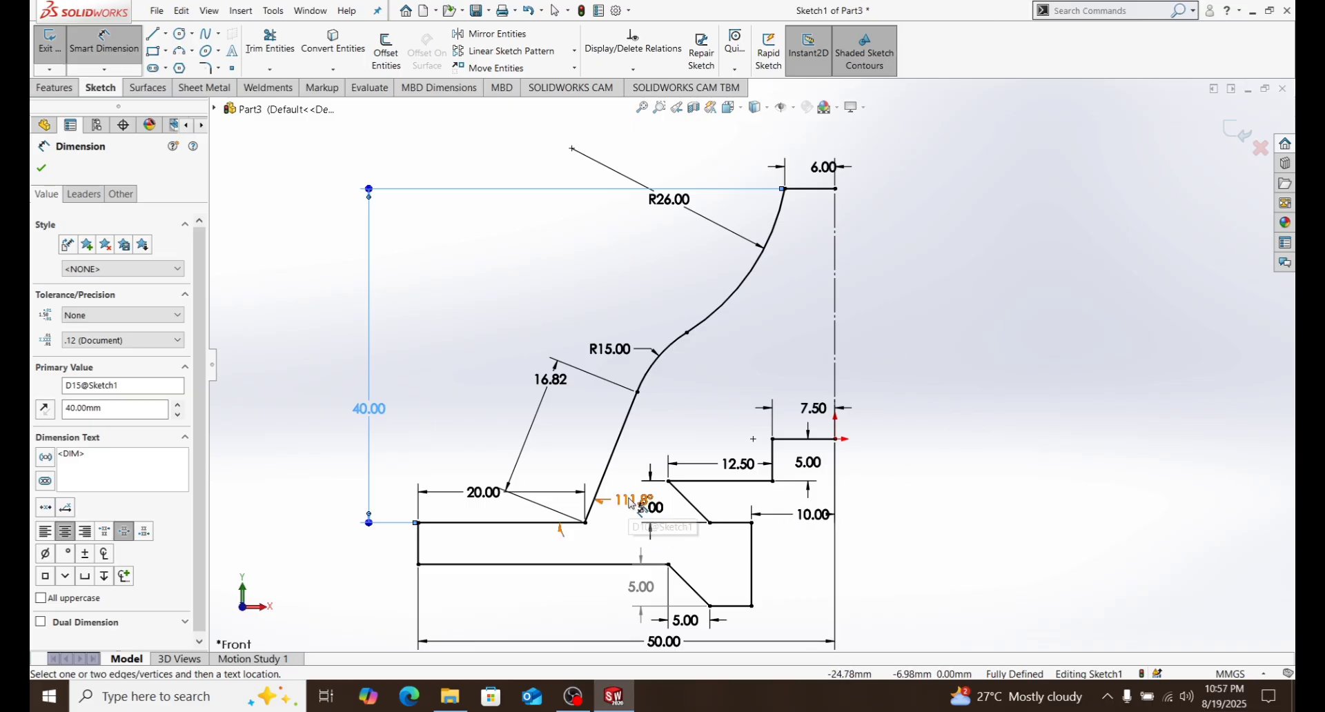
Reposition the sloped edge's angle and length dimensions closer to the edge, placing the angle inside the corner with the flange.
{"action": "left_click_drag", "start_coordinate": [646, 507], "coordinate": [599, 495]}
{"action": "left_click", "coordinate": [581, 489]}
{"action": "left_click", "coordinate": [550, 468]}
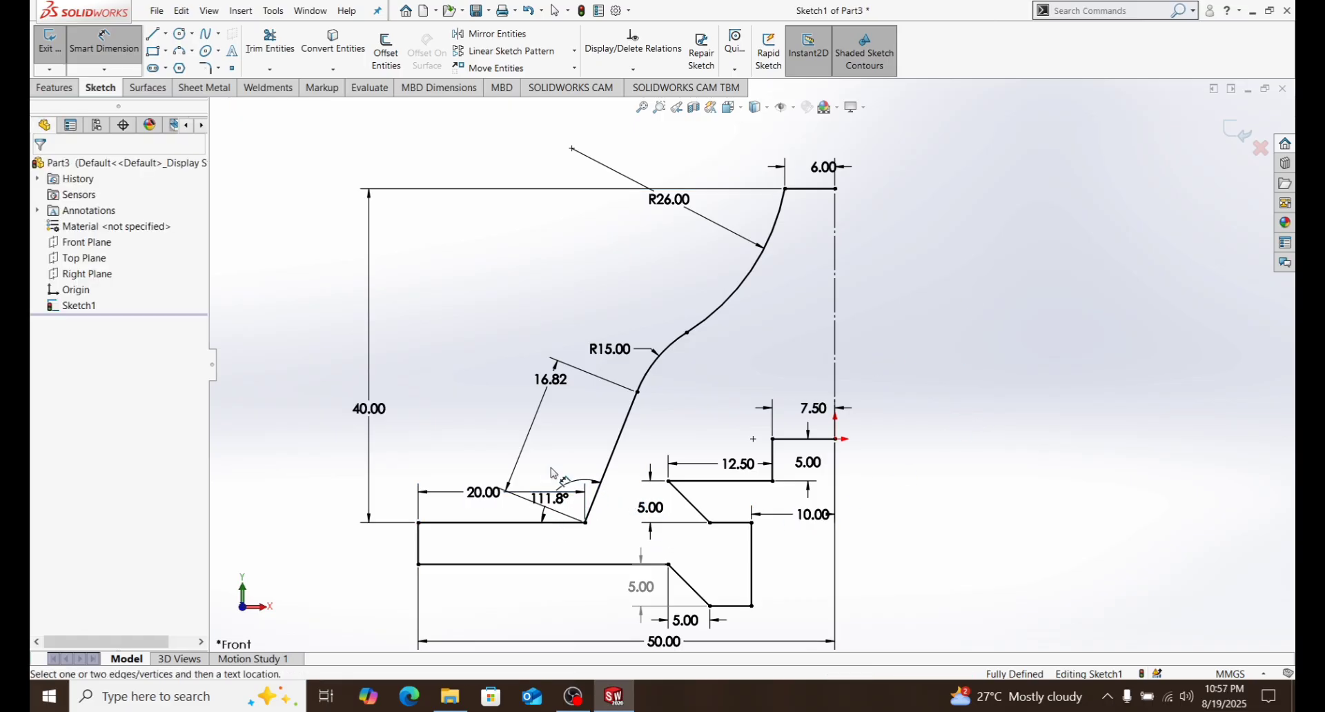
{"action": "left_click_drag", "start_coordinate": [551, 510], "coordinate": [565, 512]}
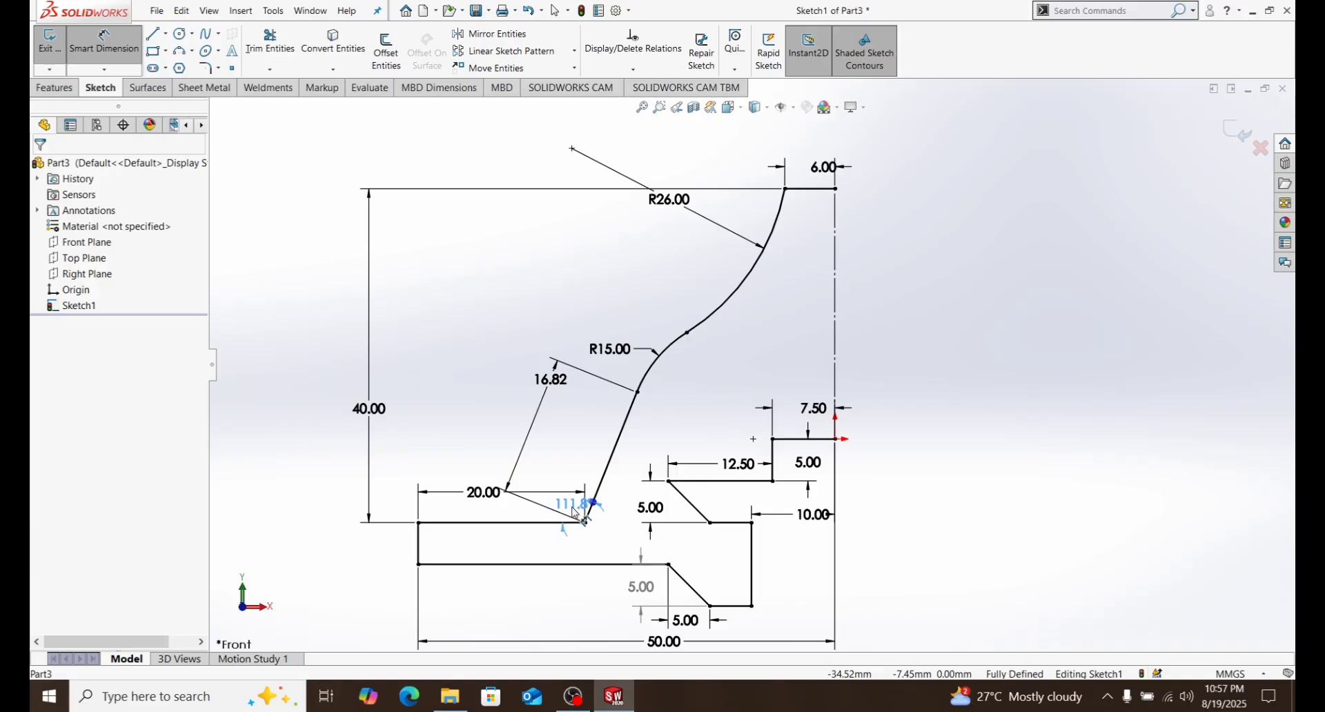
{"action": "left_click", "coordinate": [467, 431]}
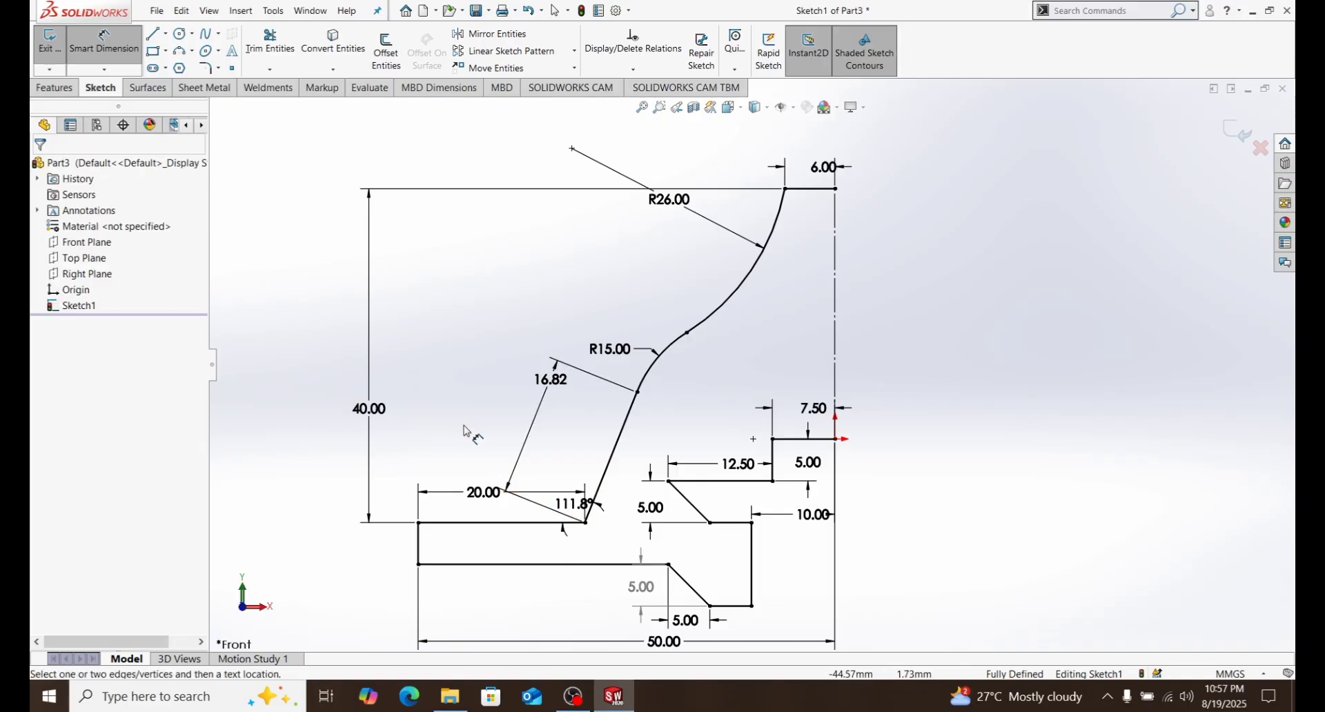
{"action": "left_click_drag", "start_coordinate": [520, 430], "coordinate": [570, 449]}
{"action": "left_click", "coordinate": [510, 462]}
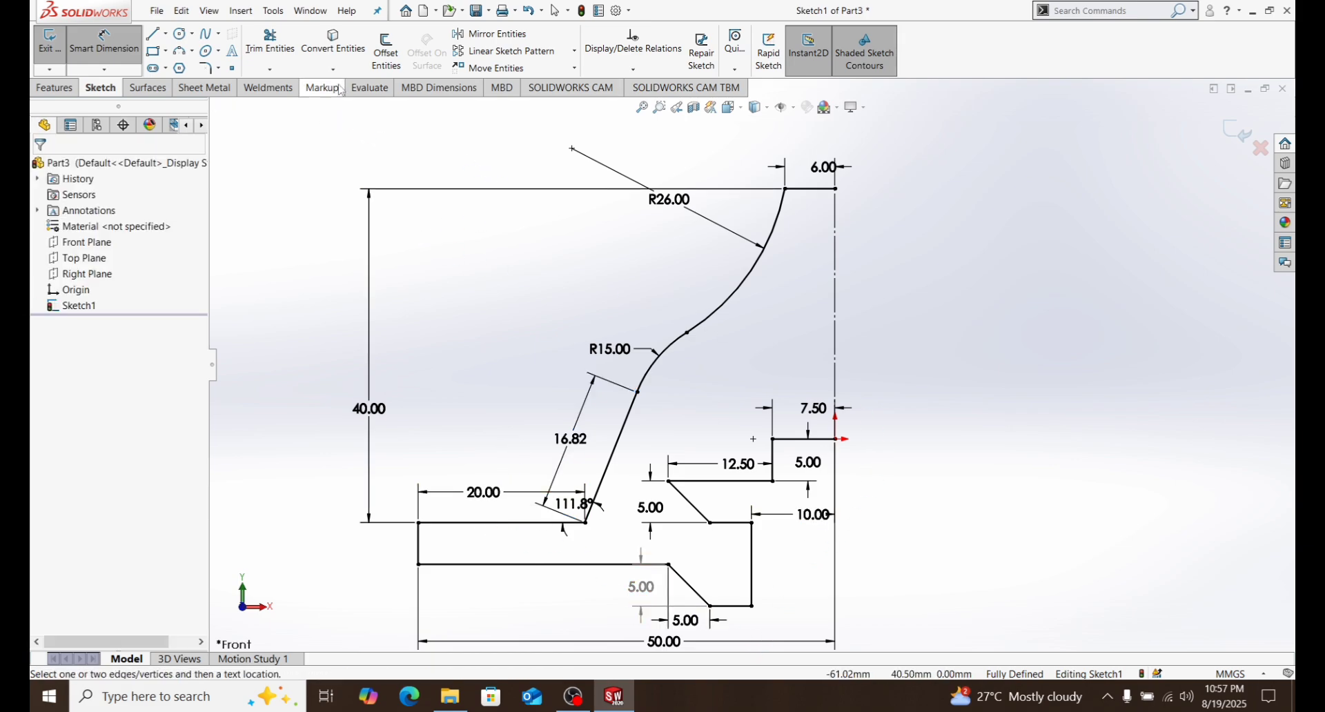
Mirror the whole half-profile about the vertical centerline, keeping the original entities.
{"action": "left_click", "coordinate": [488, 33]}
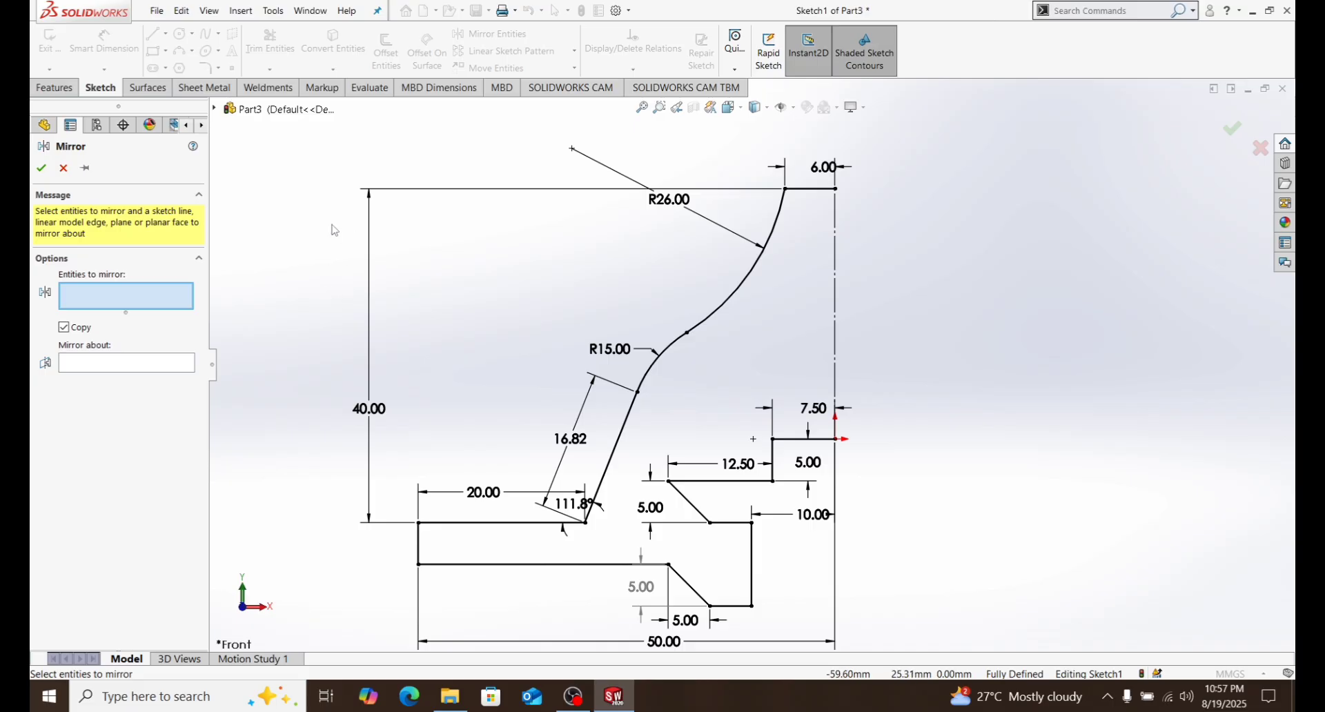
{"action": "mouse_move", "coordinate": [312, 237]}
{"action": "left_mouse_down"}
{"action": "mouse_move", "coordinate": [274, 394]}
{"action": "mouse_move", "coordinate": [376, 624]}
{"action": "mouse_move", "coordinate": [690, 624]}
{"action": "mouse_move", "coordinate": [894, 498]}
{"action": "mouse_move", "coordinate": [900, 283]}
{"action": "mouse_move", "coordinate": [856, 166]}
{"action": "mouse_move", "coordinate": [815, 134]}
{"action": "left_mouse_up"}
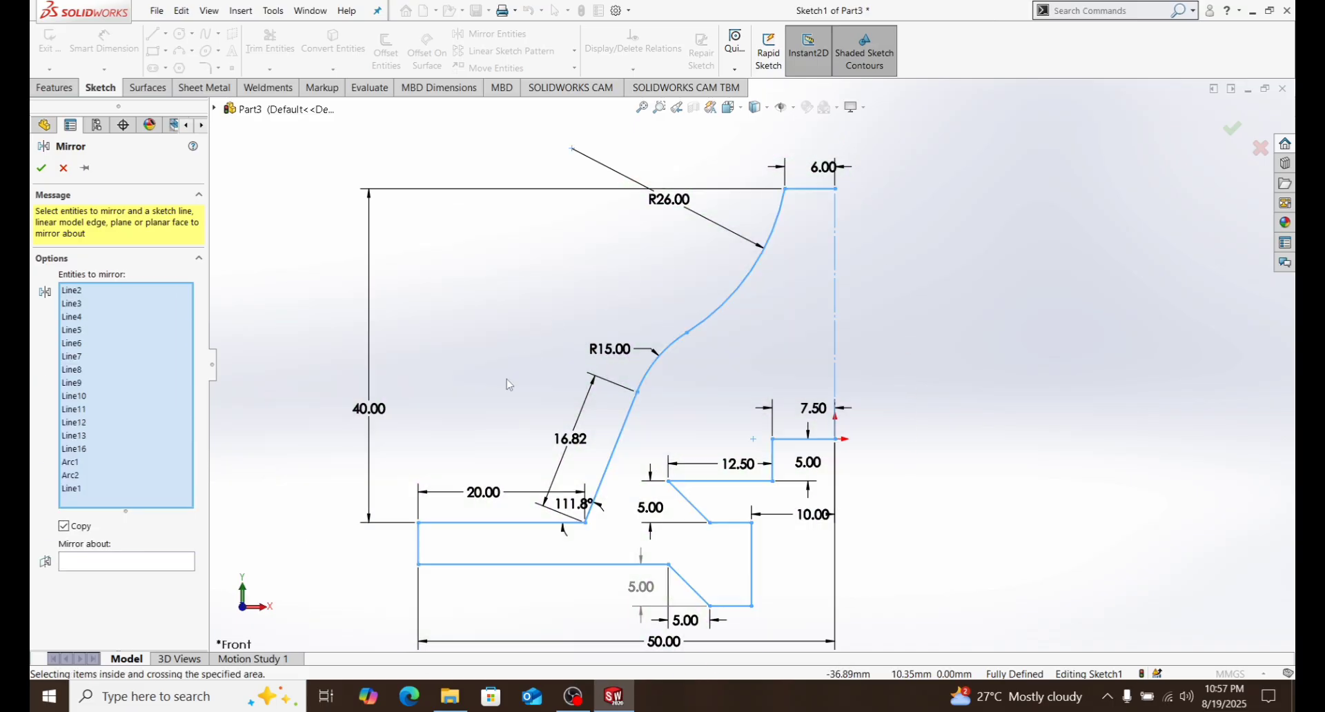
{"action": "left_click", "coordinate": [164, 564]}
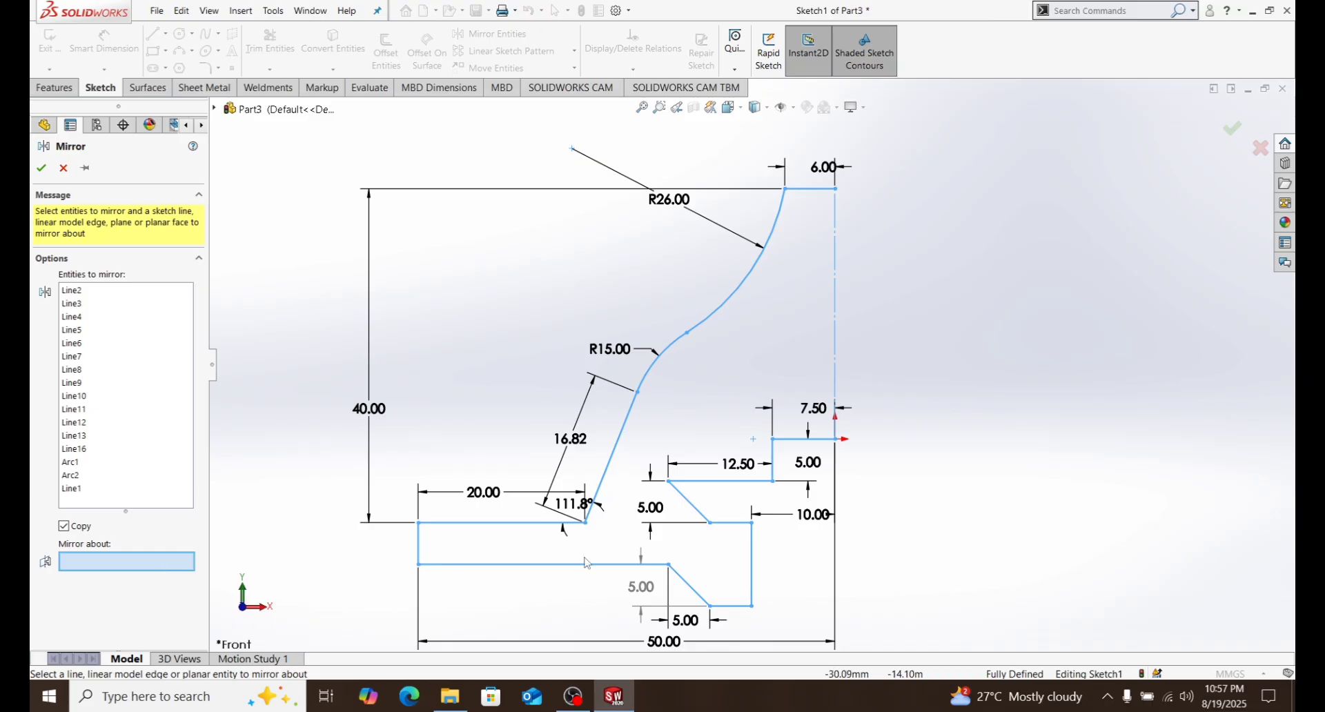
{"action": "left_click", "coordinate": [835, 372]}
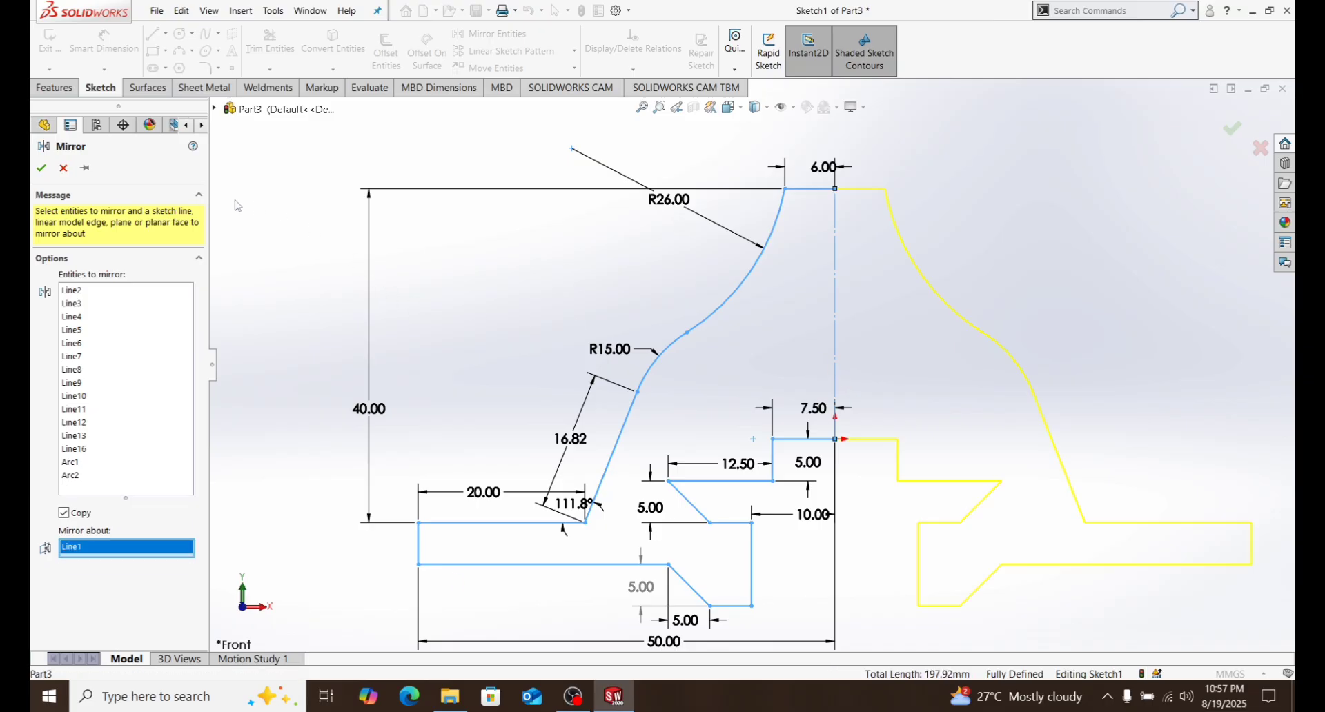
{"action": "left_click", "coordinate": [42, 167]}
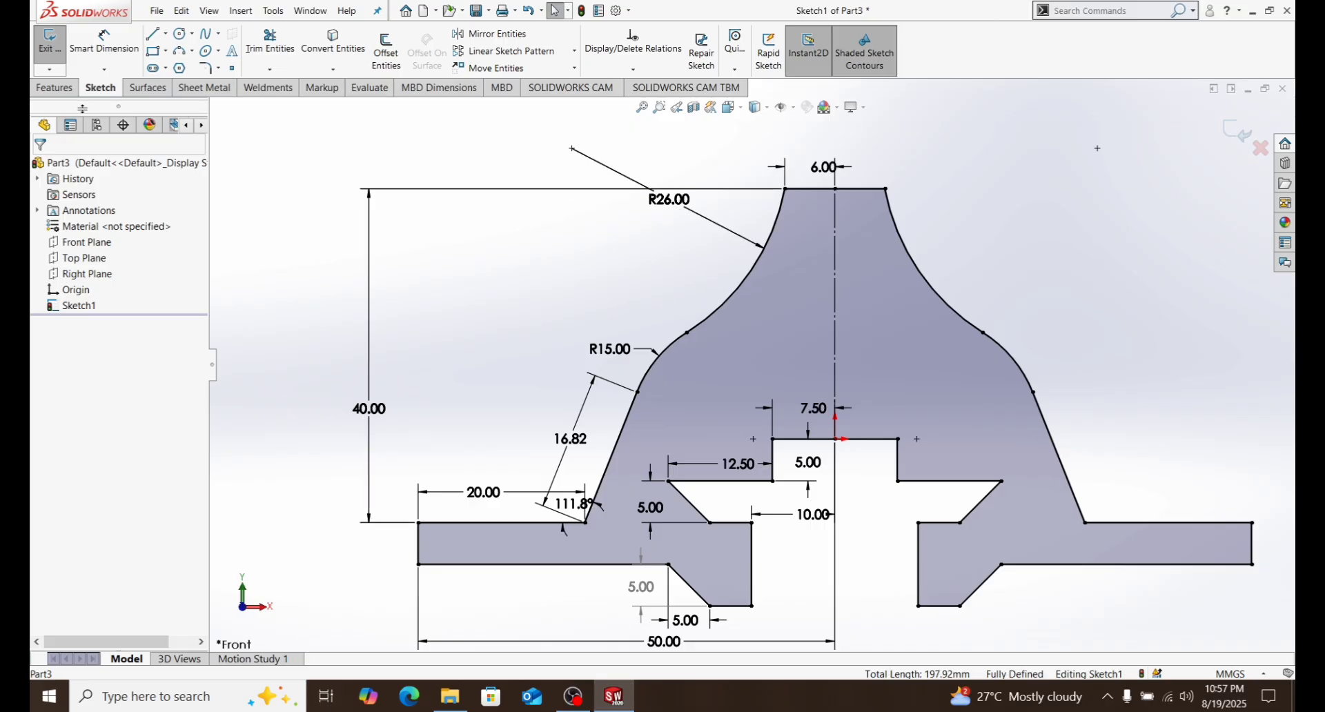
Extrude the mirrored profile as a boss with a Mid Plane end condition and a depth of 40 mm.
{"action": "left_click", "coordinate": [54, 88]}
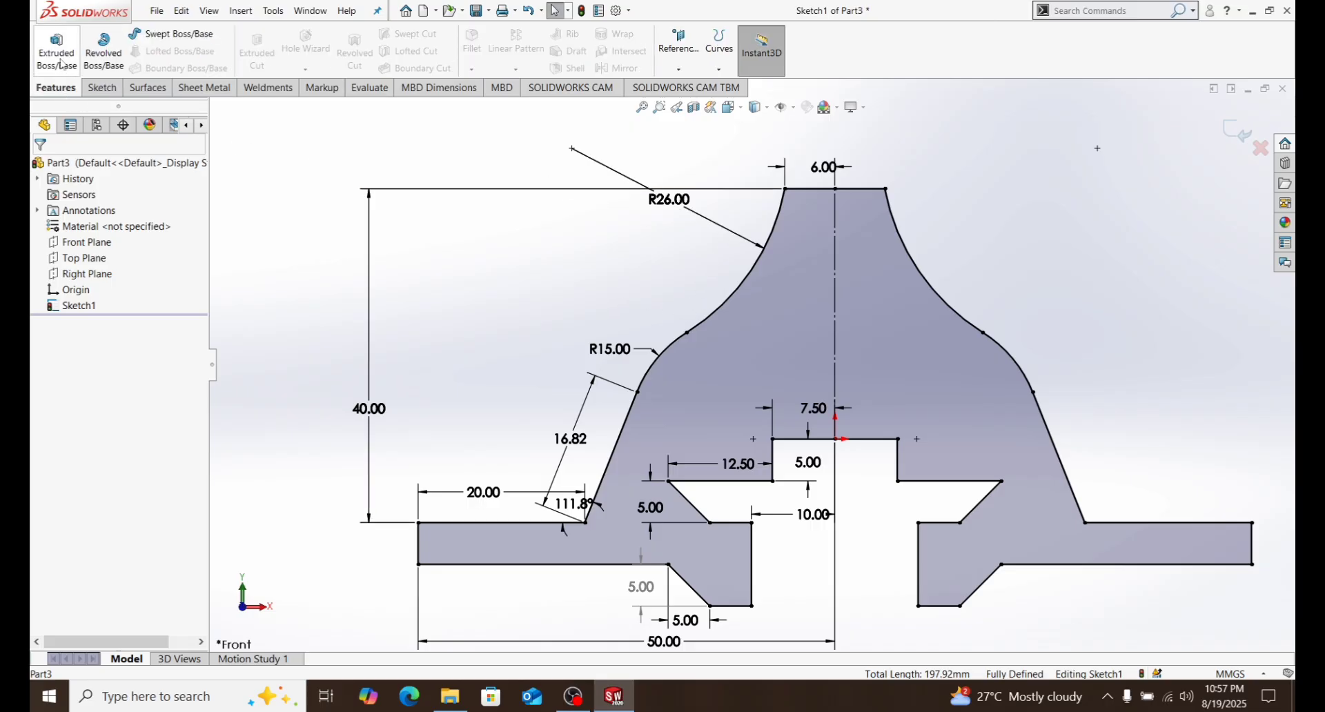
{"action": "left_click", "coordinate": [60, 60]}
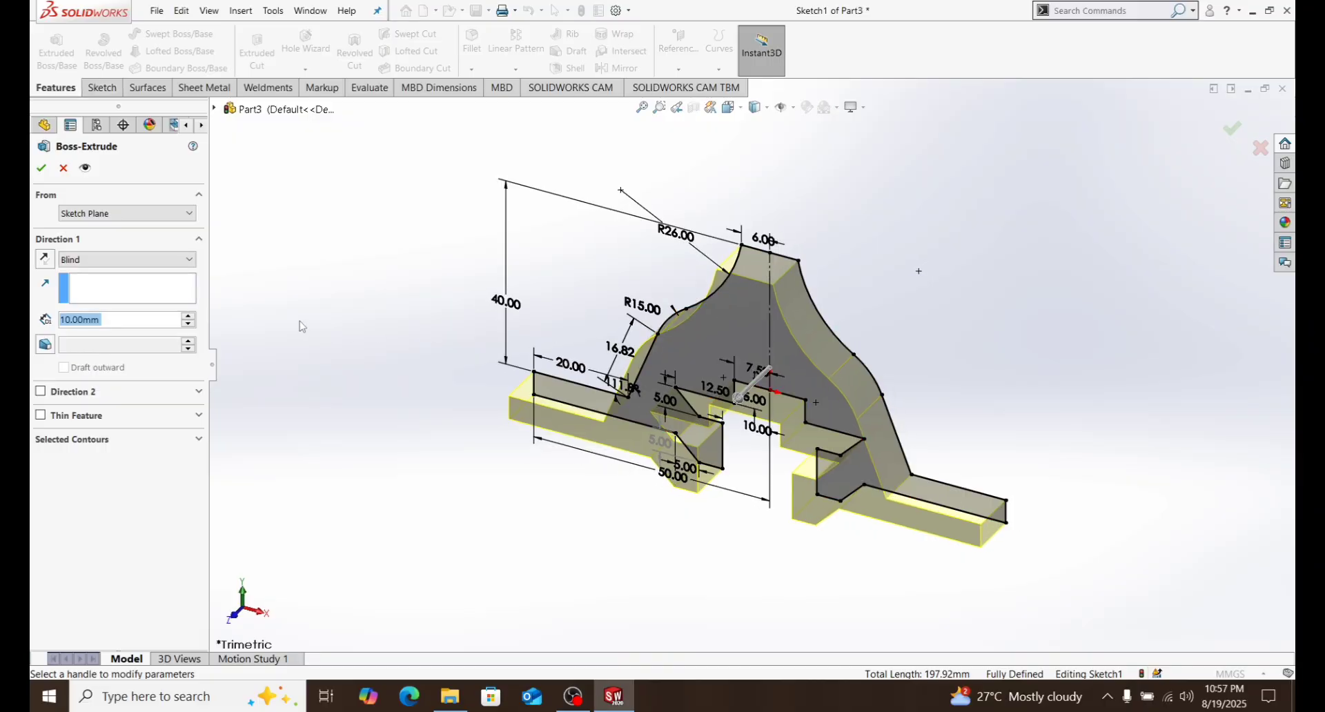
{"action": "left_click", "coordinate": [188, 316]}
{"action": "left_click", "coordinate": [187, 316]}
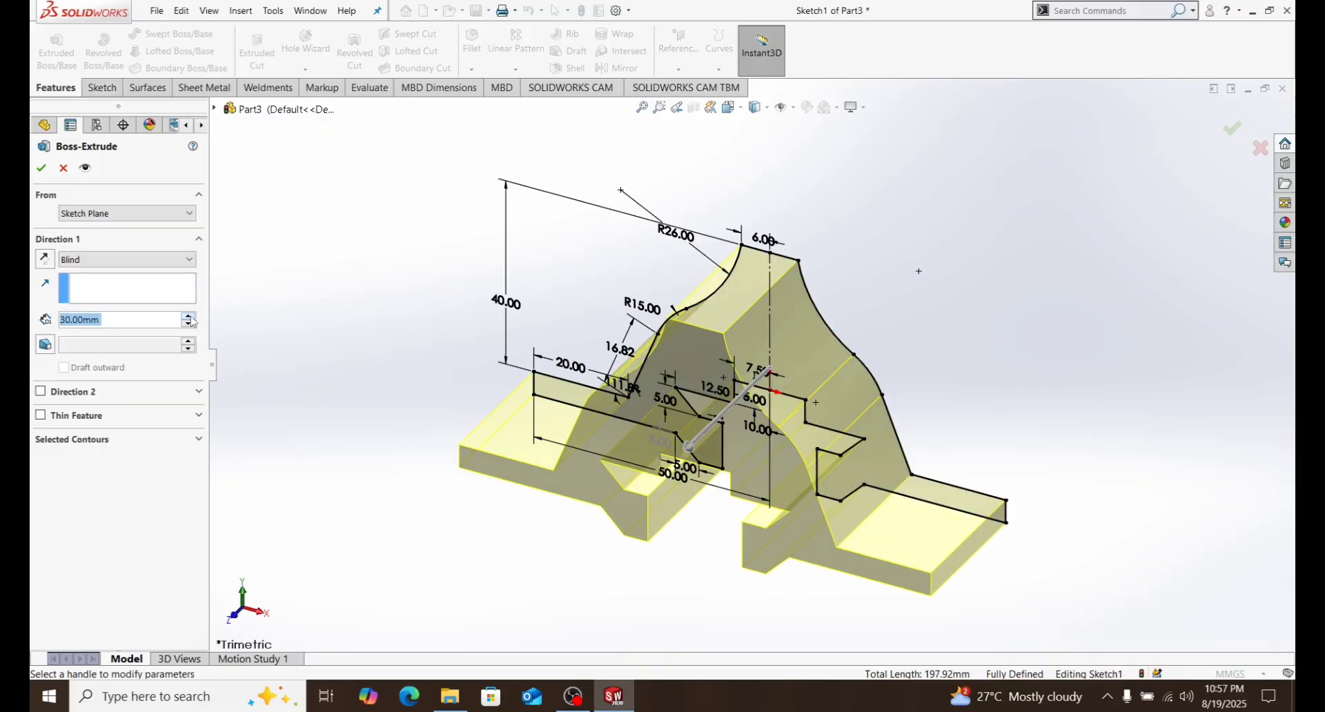
{"action": "left_click", "coordinate": [187, 316]}
{"action": "left_click", "coordinate": [172, 270]}
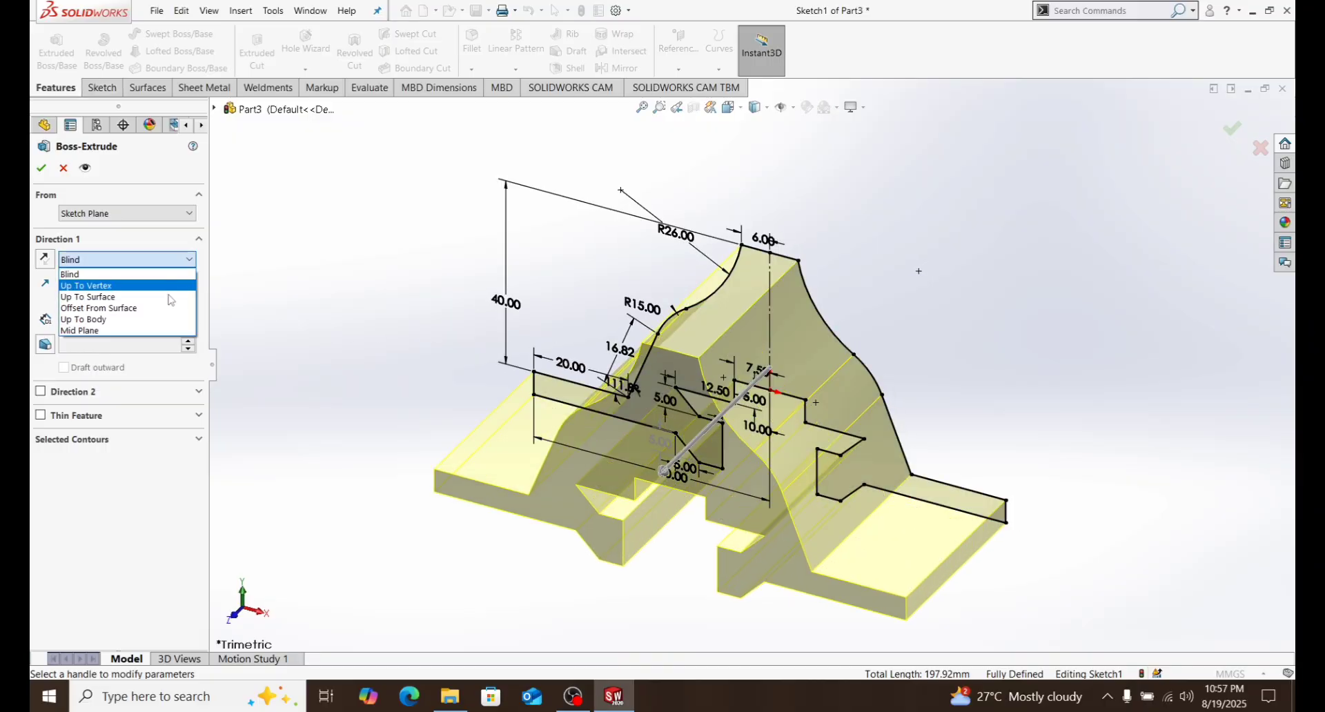
{"action": "left_click", "coordinate": [163, 330]}
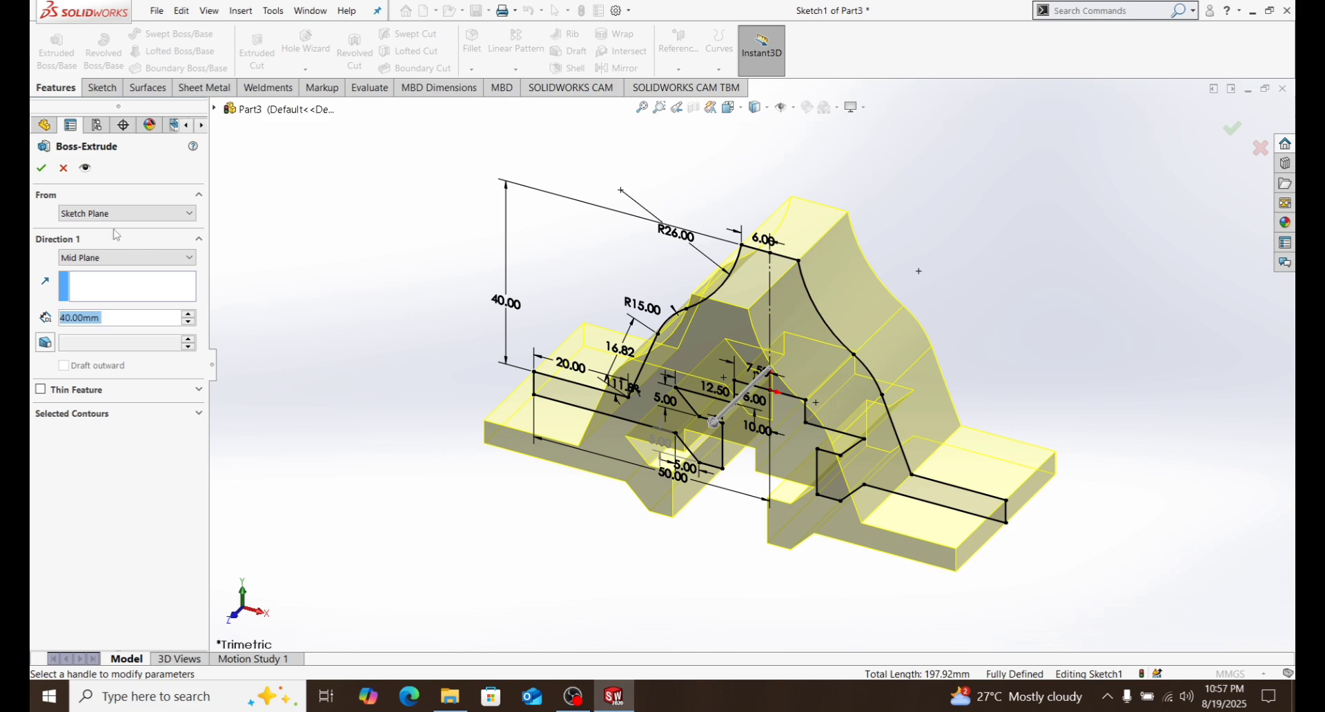
{"action": "left_click", "coordinate": [41, 168]}
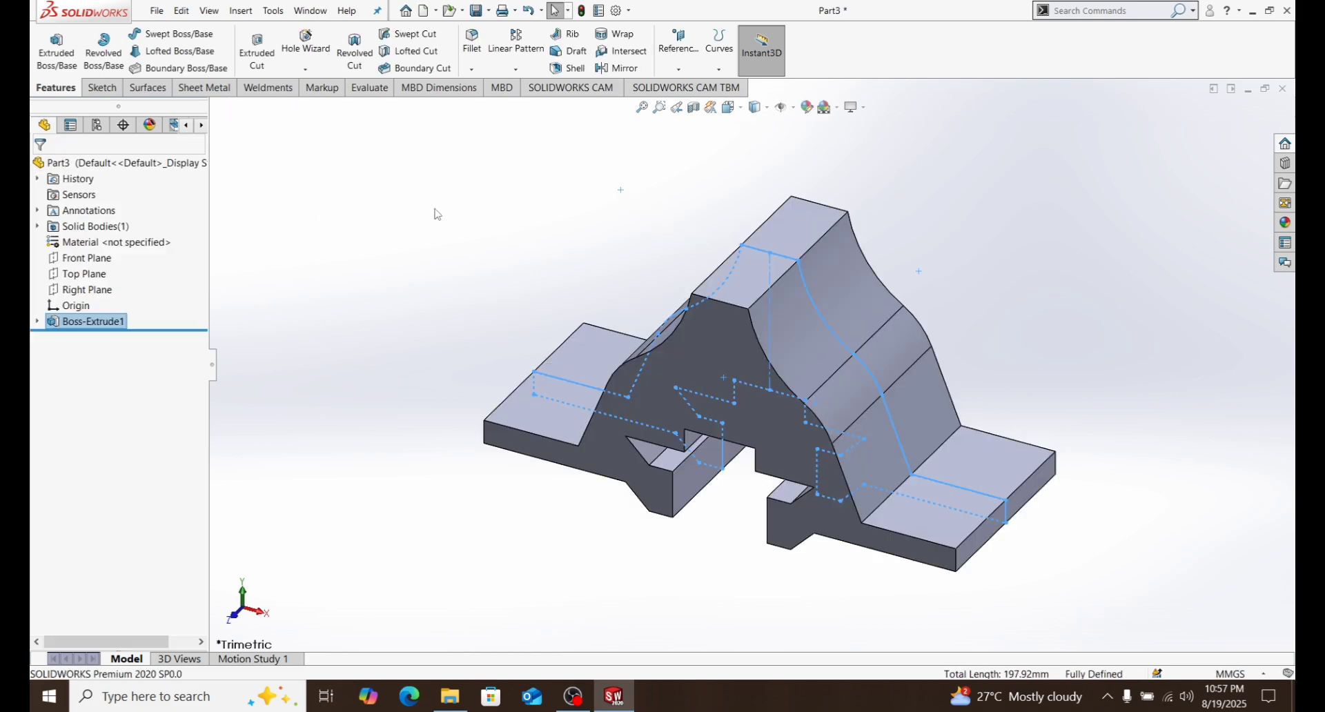
{"action": "left_click", "coordinate": [445, 212]}
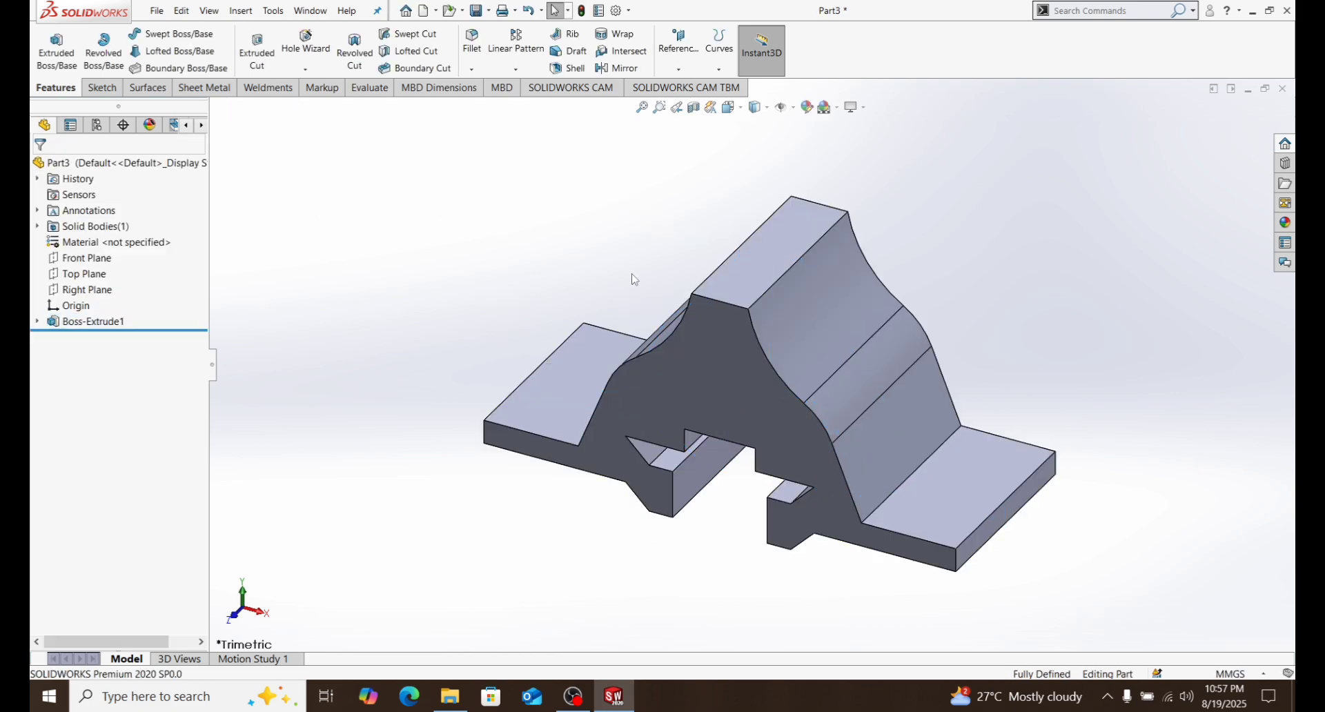
Round the +X flange's end with a full round fillet, using the front and back faces as sides and the end face as center.
{"action": "middle_click_drag", "start_coordinate": [708, 314], "coordinate": [619, 269]}
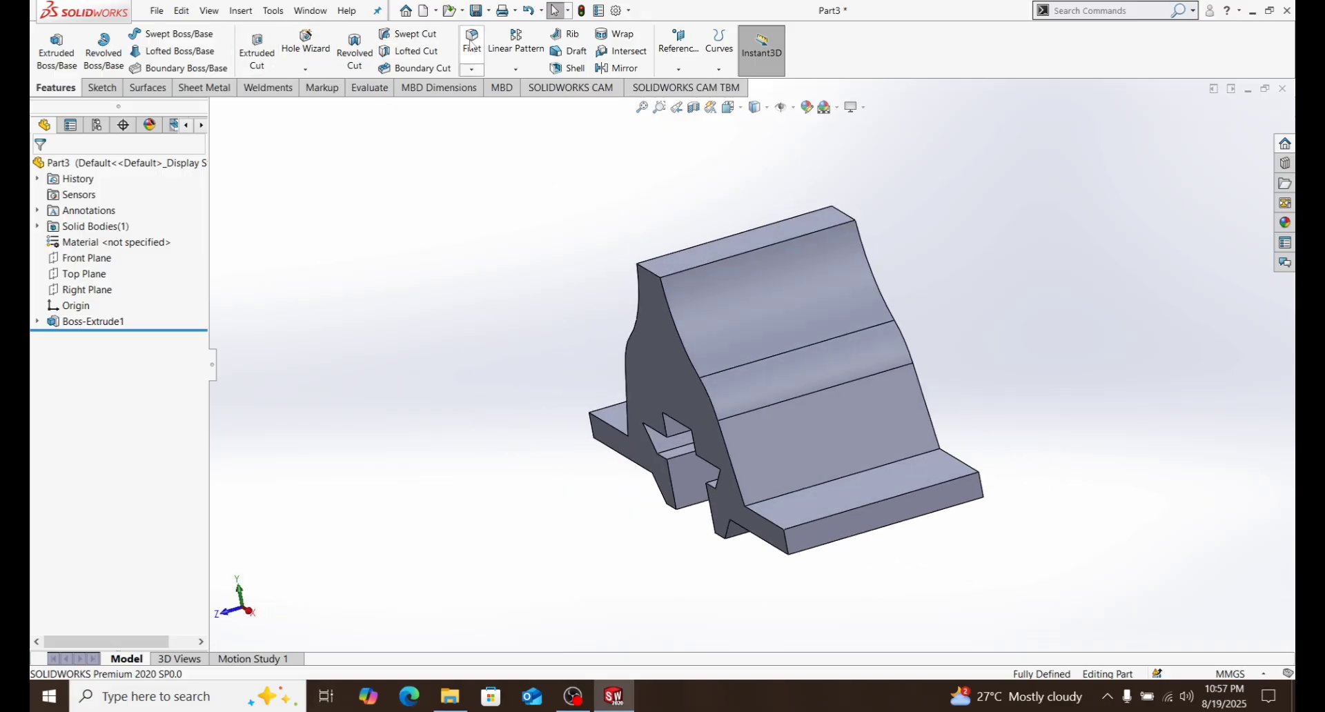
{"action": "left_click", "coordinate": [664, 366]}
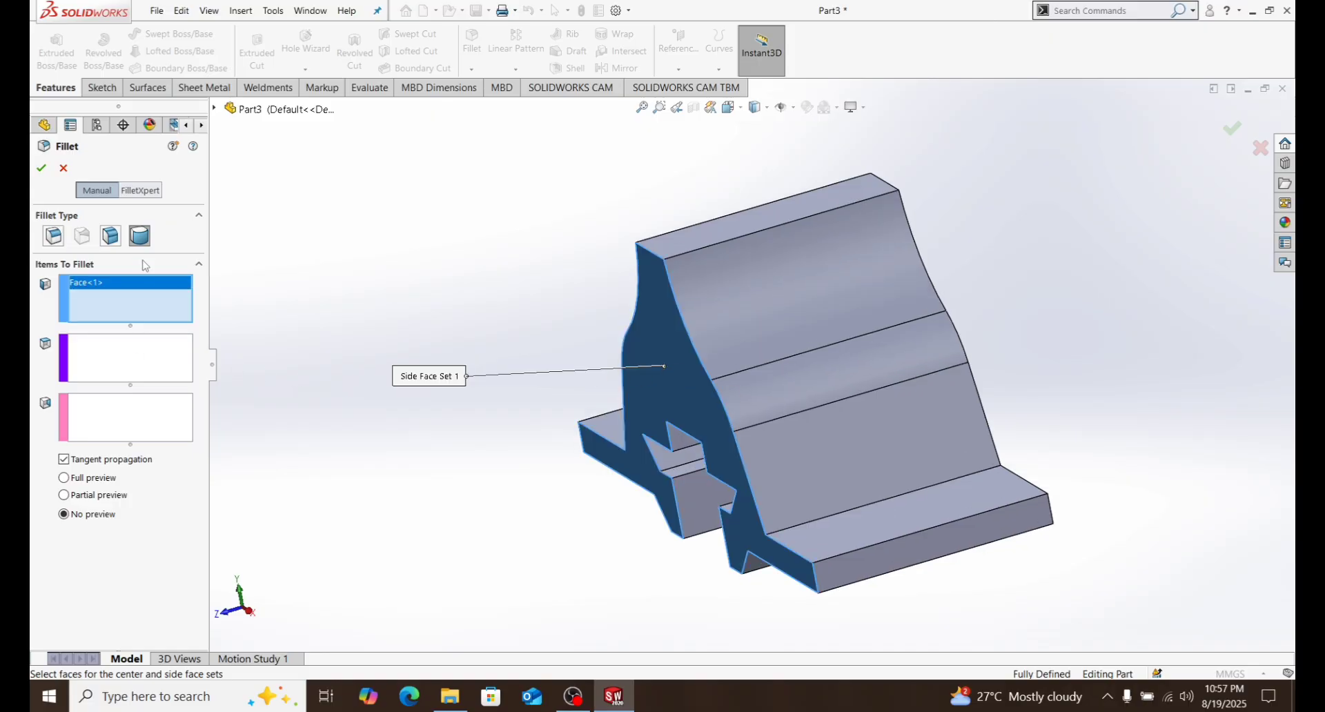
{"action": "left_click", "coordinate": [156, 364]}
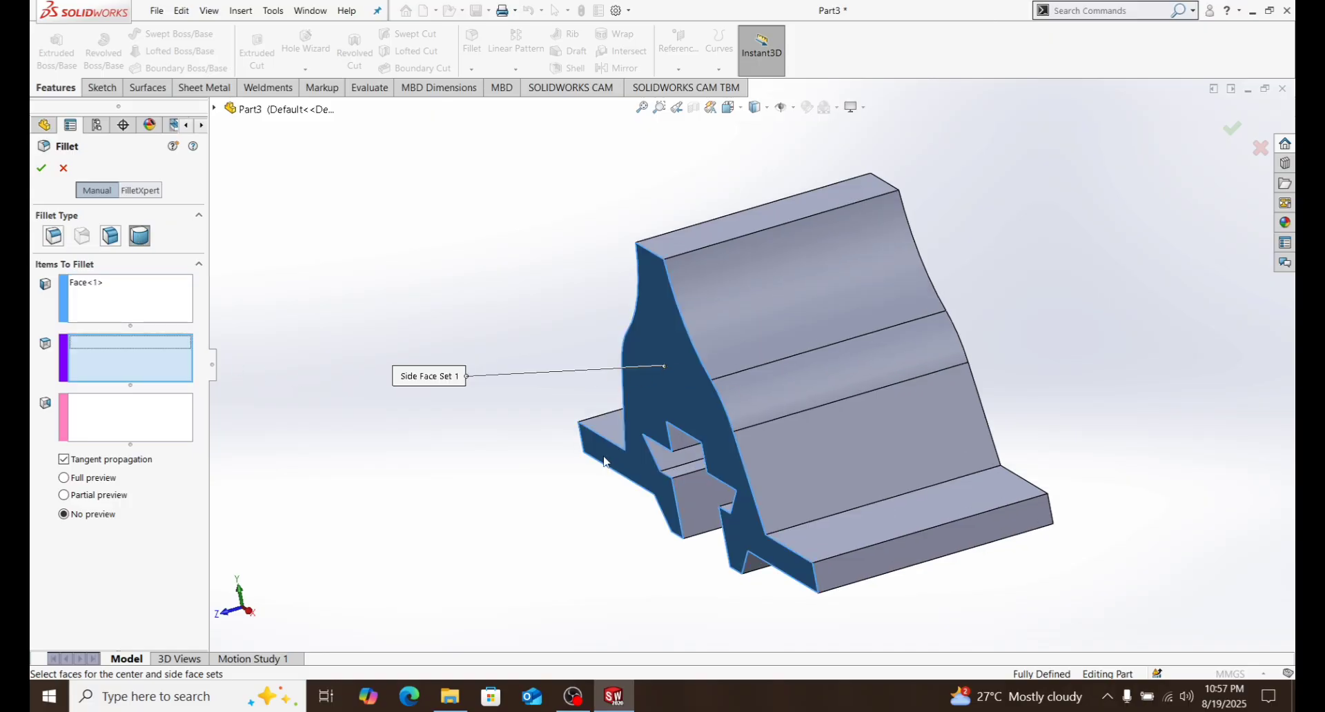
{"action": "left_click", "coordinate": [854, 560]}
{"action": "middle_click_drag", "start_coordinate": [854, 560], "coordinate": [525, 448]}
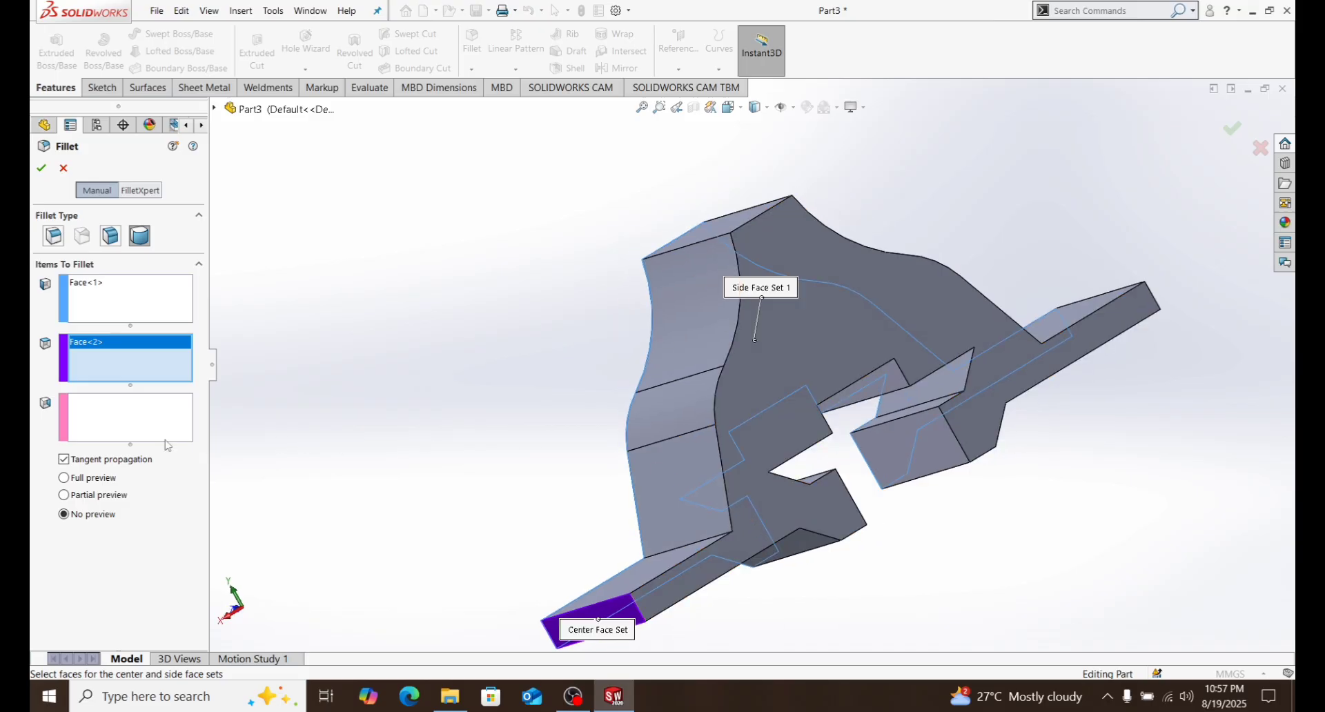
{"action": "left_click", "coordinate": [140, 428]}
{"action": "left_click", "coordinate": [748, 370]}
{"action": "middle_click_drag", "start_coordinate": [748, 370], "coordinate": [806, 326]}
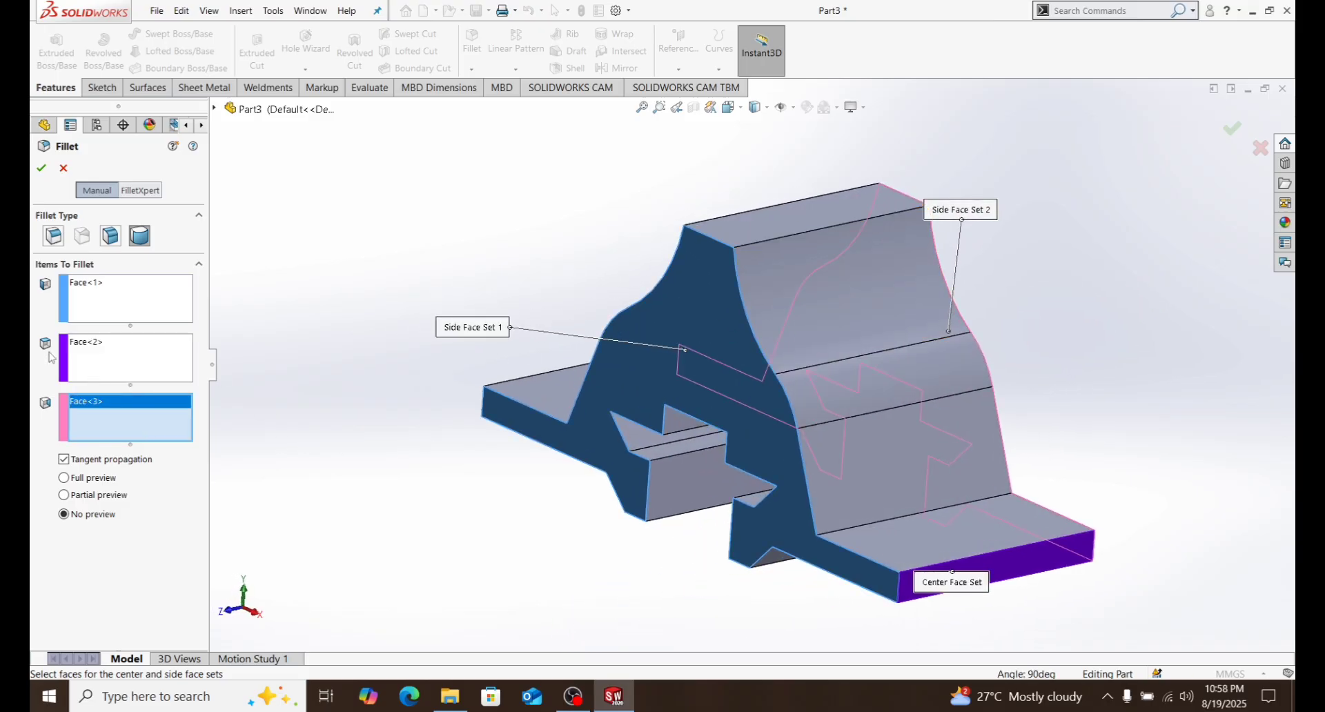
{"action": "left_click", "coordinate": [42, 166]}
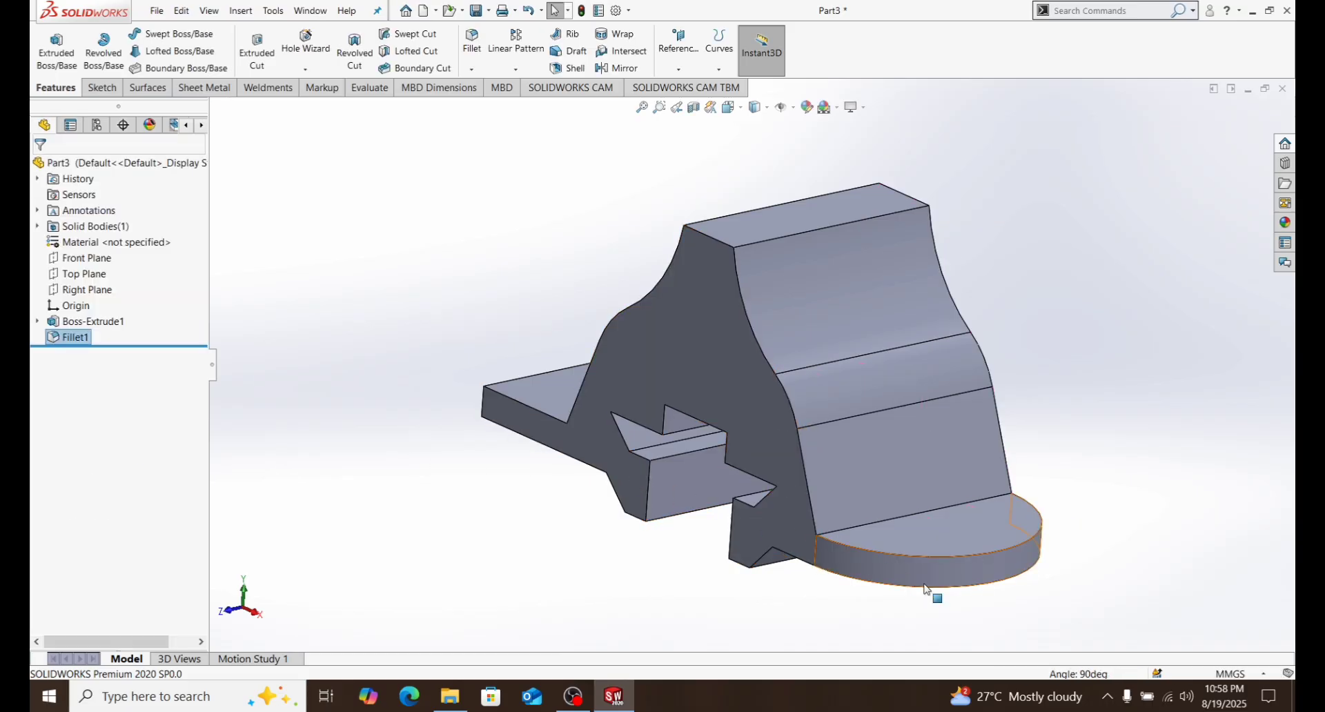
Round the opposite flange's end with a full round fillet between the front and back faces, and show the part in isometric view.
{"action": "middle_click_drag", "start_coordinate": [518, 467], "coordinate": [571, 464]}
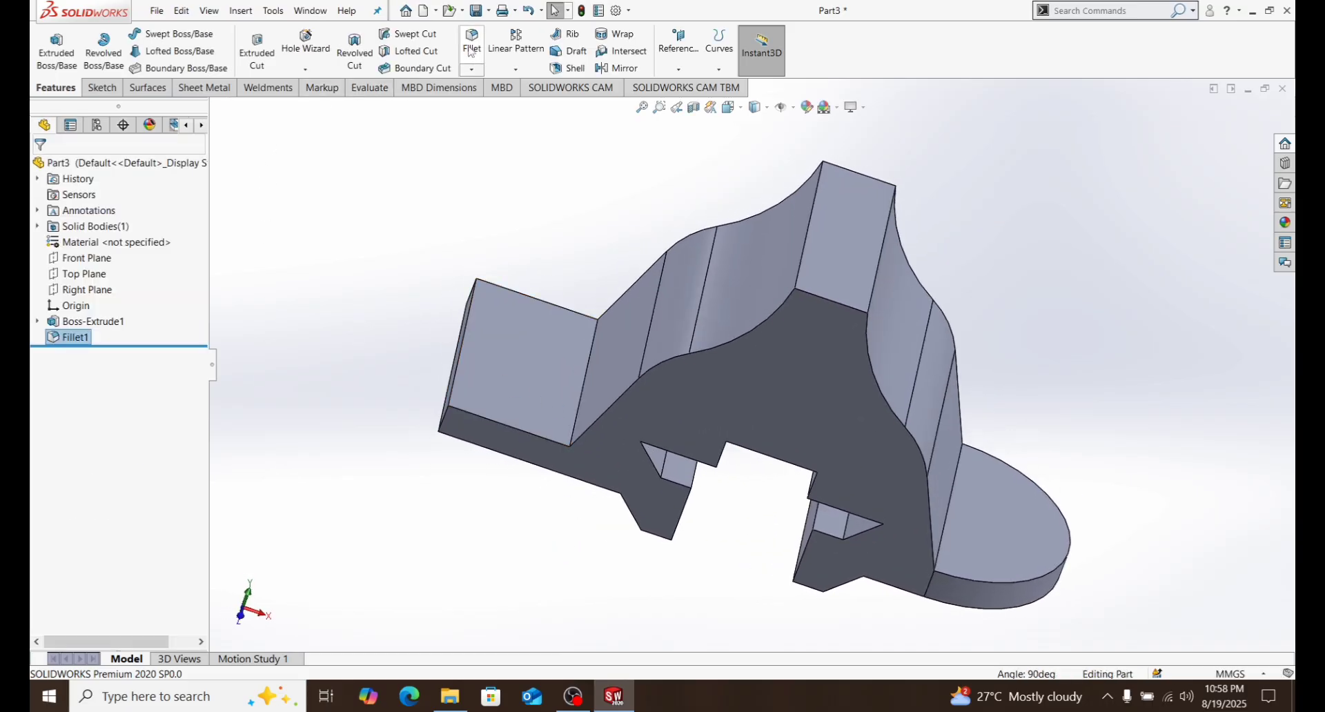
{"action": "middle_click_drag", "start_coordinate": [555, 372], "coordinate": [553, 434]}
{"action": "left_click", "coordinate": [554, 435]}
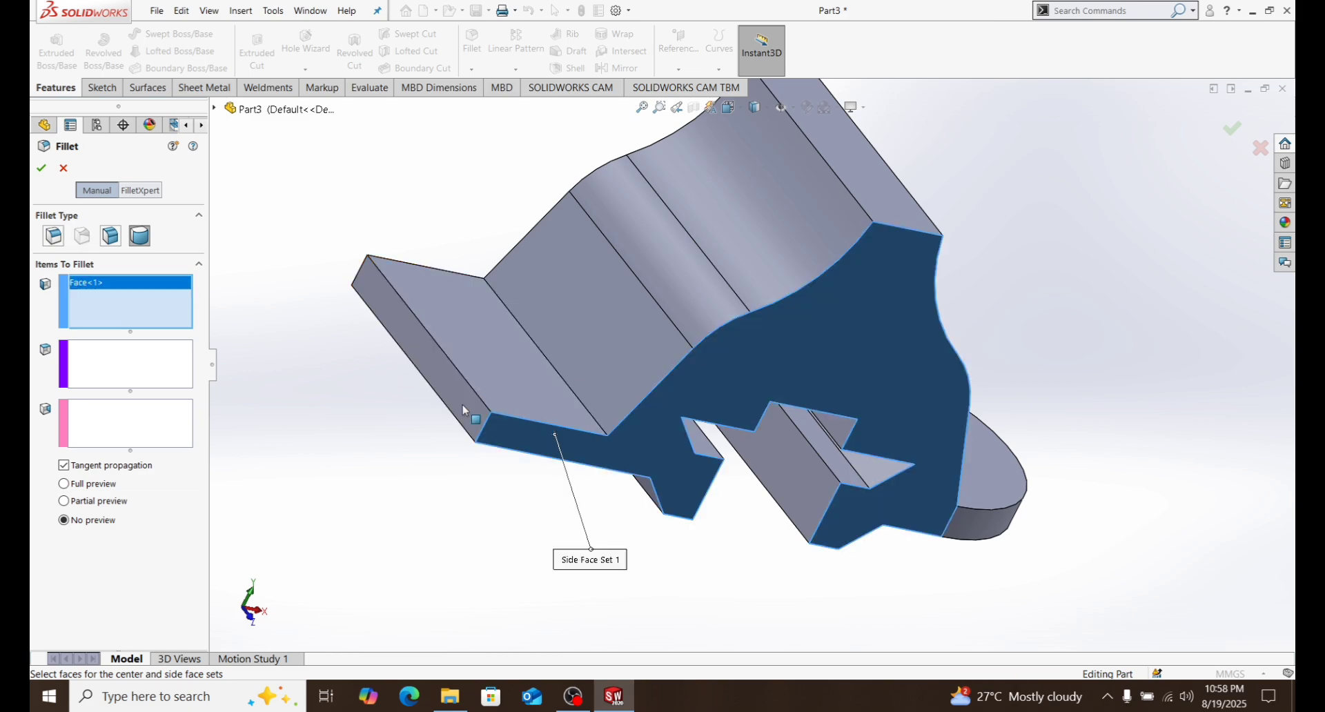
{"action": "left_click", "coordinate": [101, 365]}
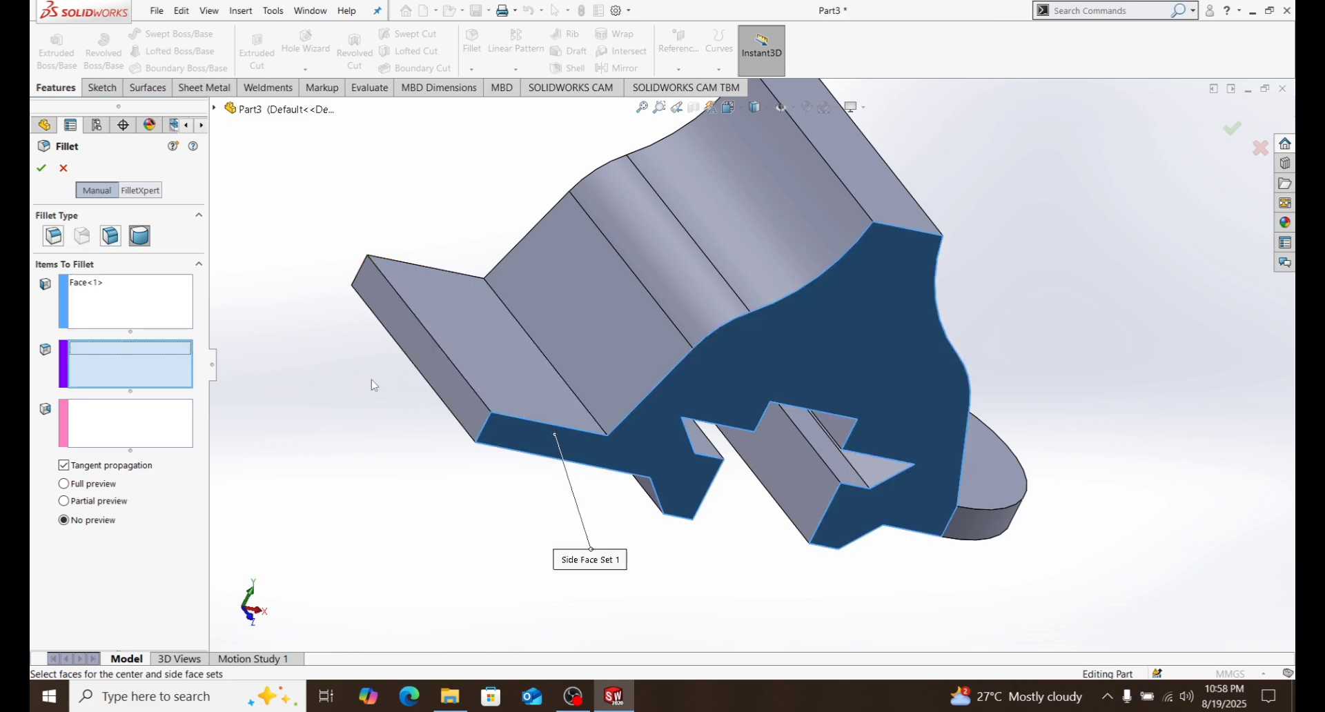
{"action": "left_click", "coordinate": [426, 369]}
{"action": "scroll", "coordinate": [697, 402], "scroll_direction": "up", "scroll_amount": 2}
{"action": "middle_click_drag", "start_coordinate": [697, 402], "coordinate": [414, 456]}
{"action": "left_click", "coordinate": [138, 428]}
{"action": "left_click", "coordinate": [773, 253]}
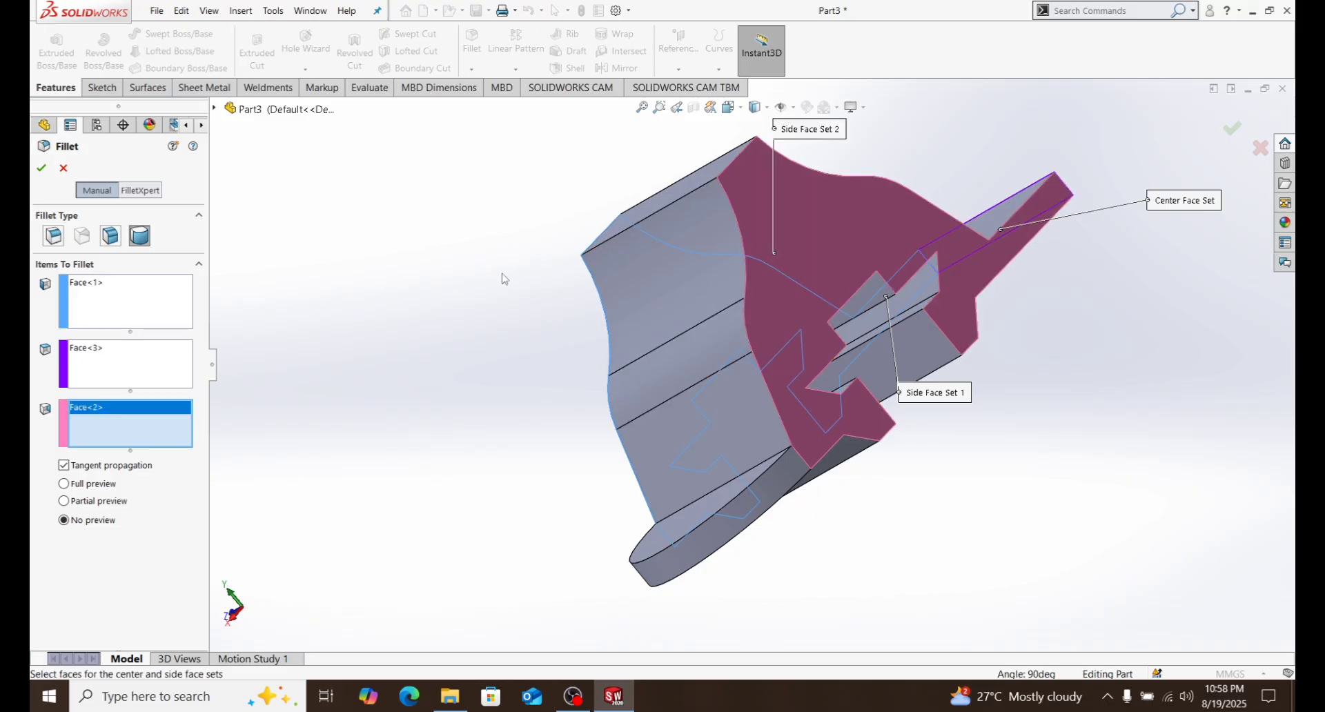
{"action": "middle_click_drag", "start_coordinate": [655, 305], "coordinate": [373, 314]}
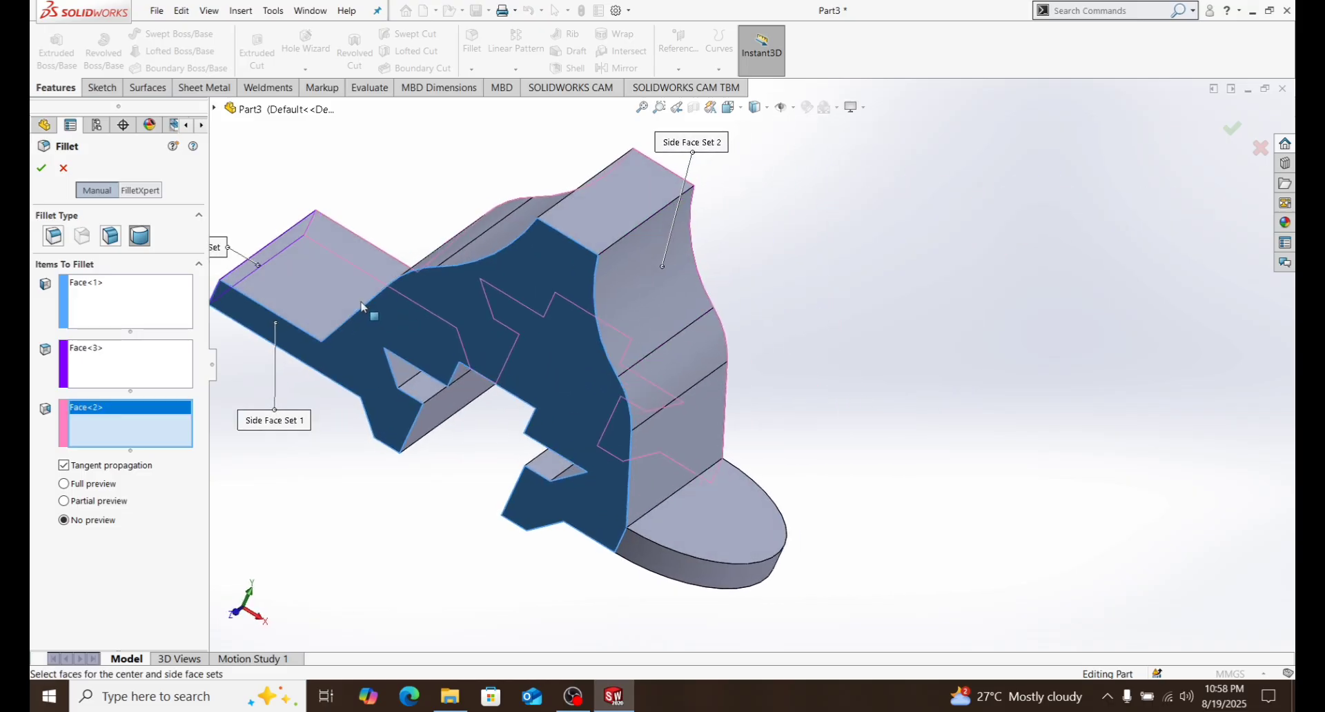
{"action": "scroll", "coordinate": [315, 299], "scroll_direction": "down", "scroll_amount": 3}
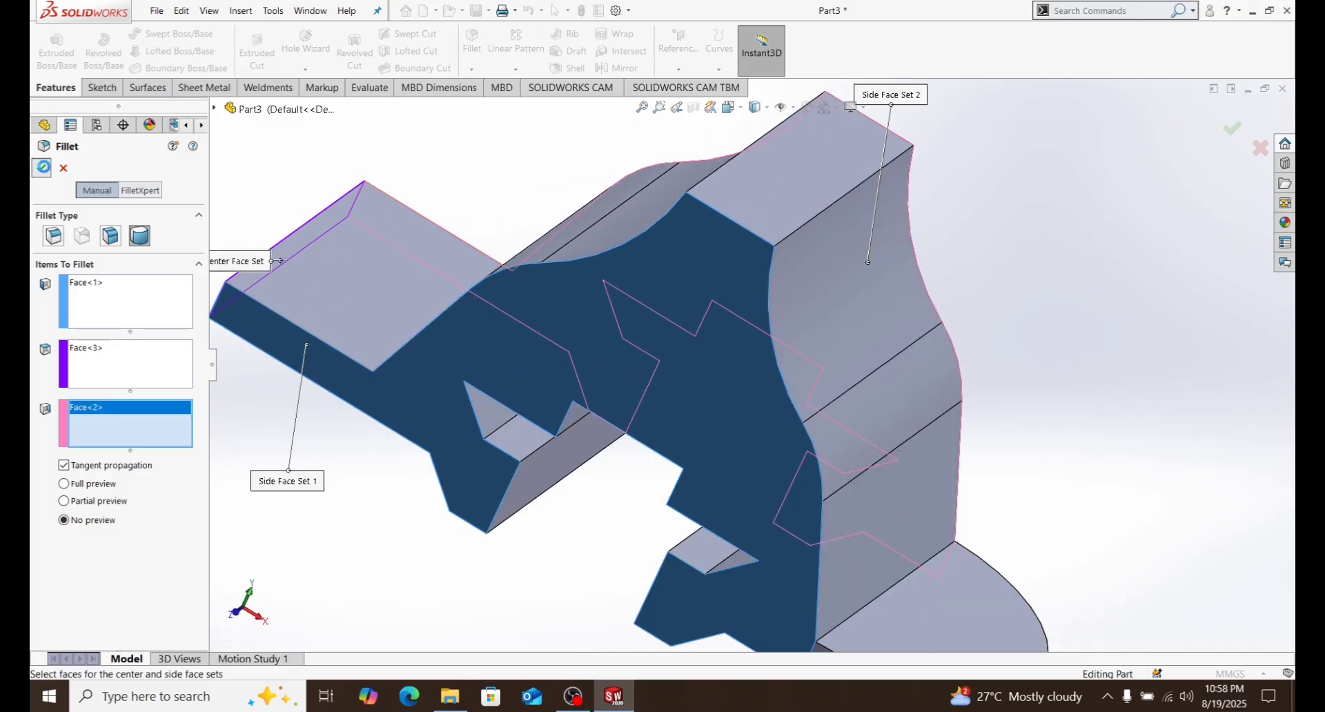
{"action": "left_click", "coordinate": [42, 168]}
{"action": "key", "text": "f"}
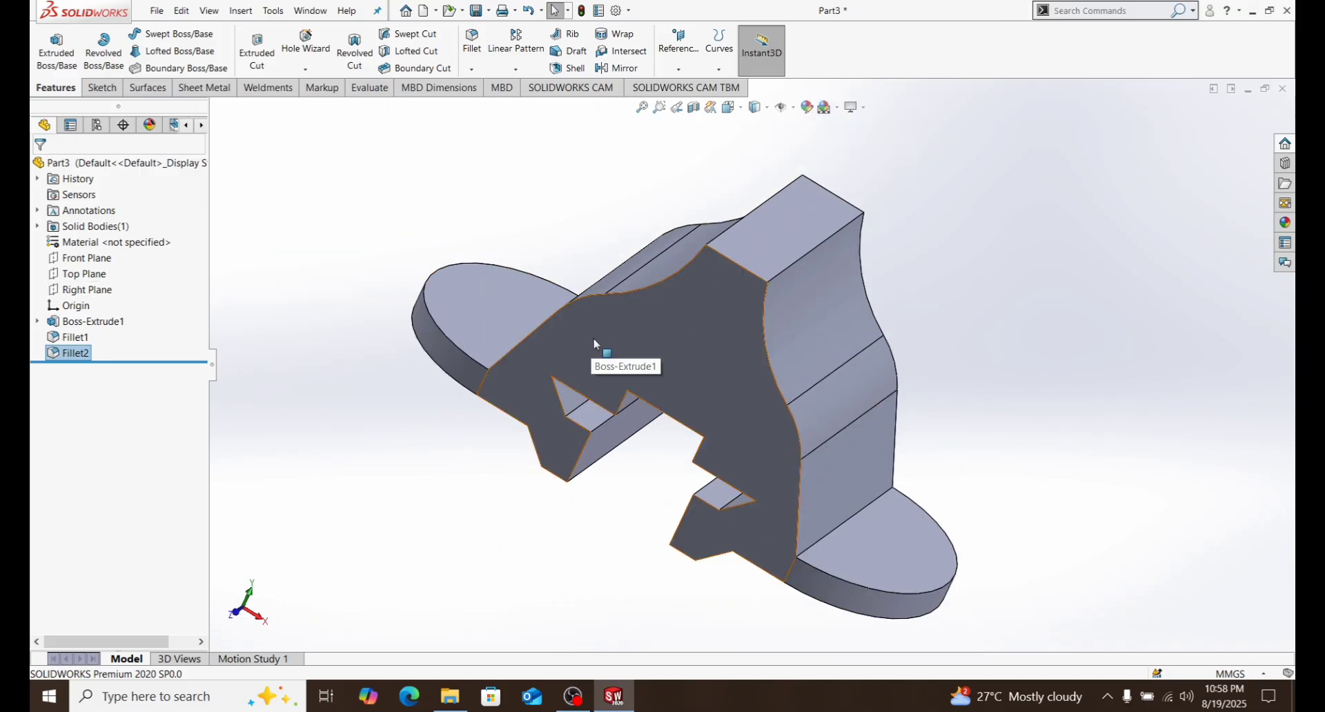
{"action": "key", "text": "ctrl+7"}
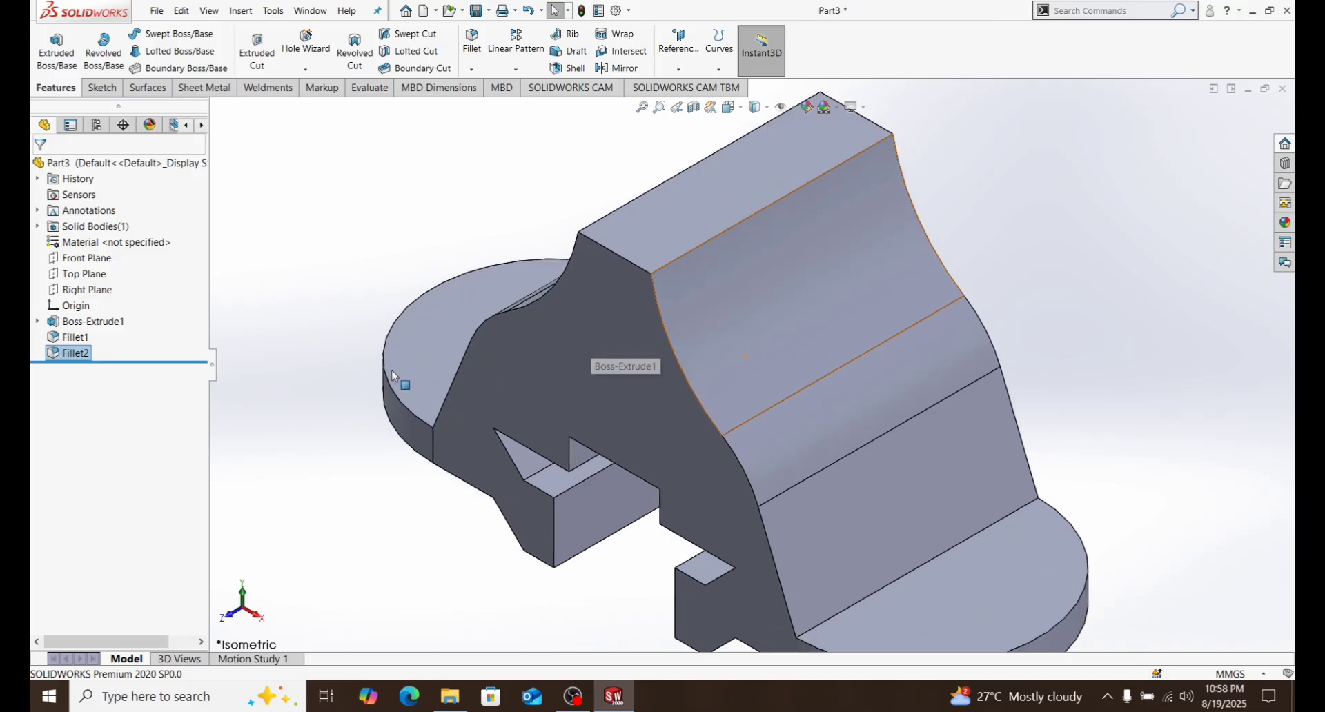
{"action": "left_click", "coordinate": [94, 290]}
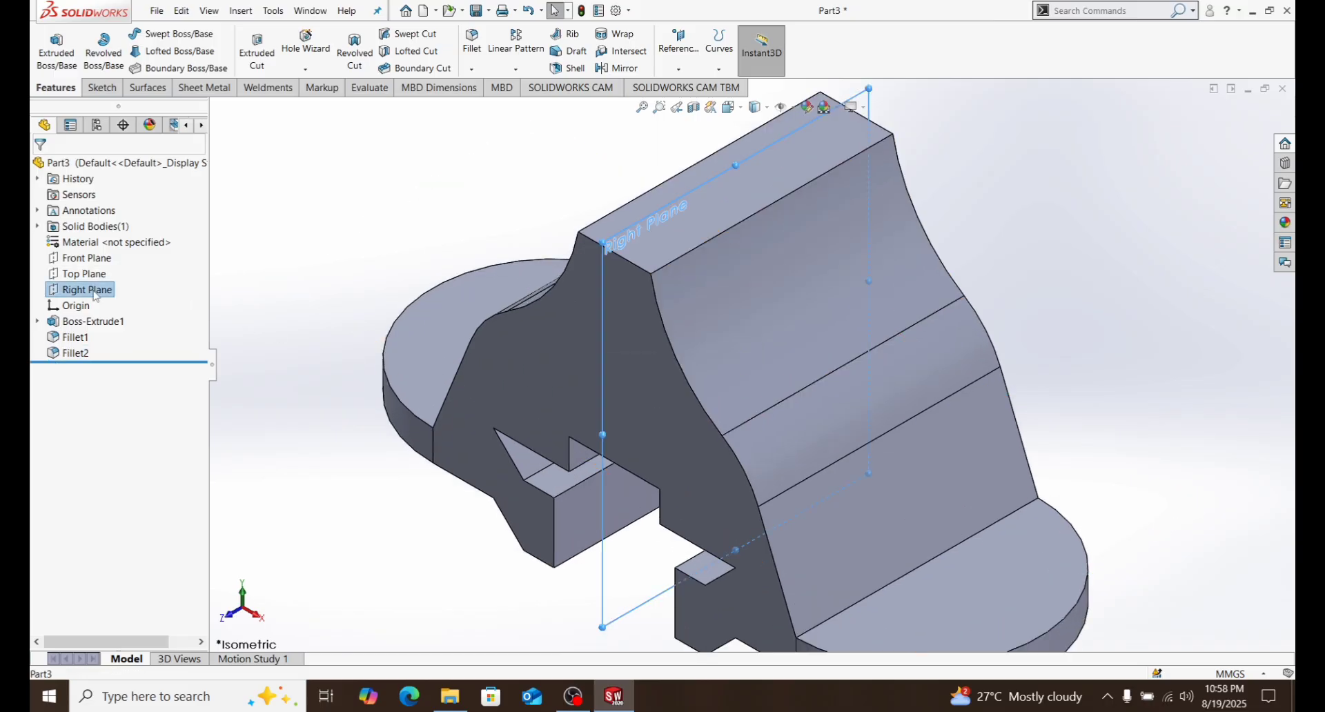
{"action": "left_click", "coordinate": [108, 278]}
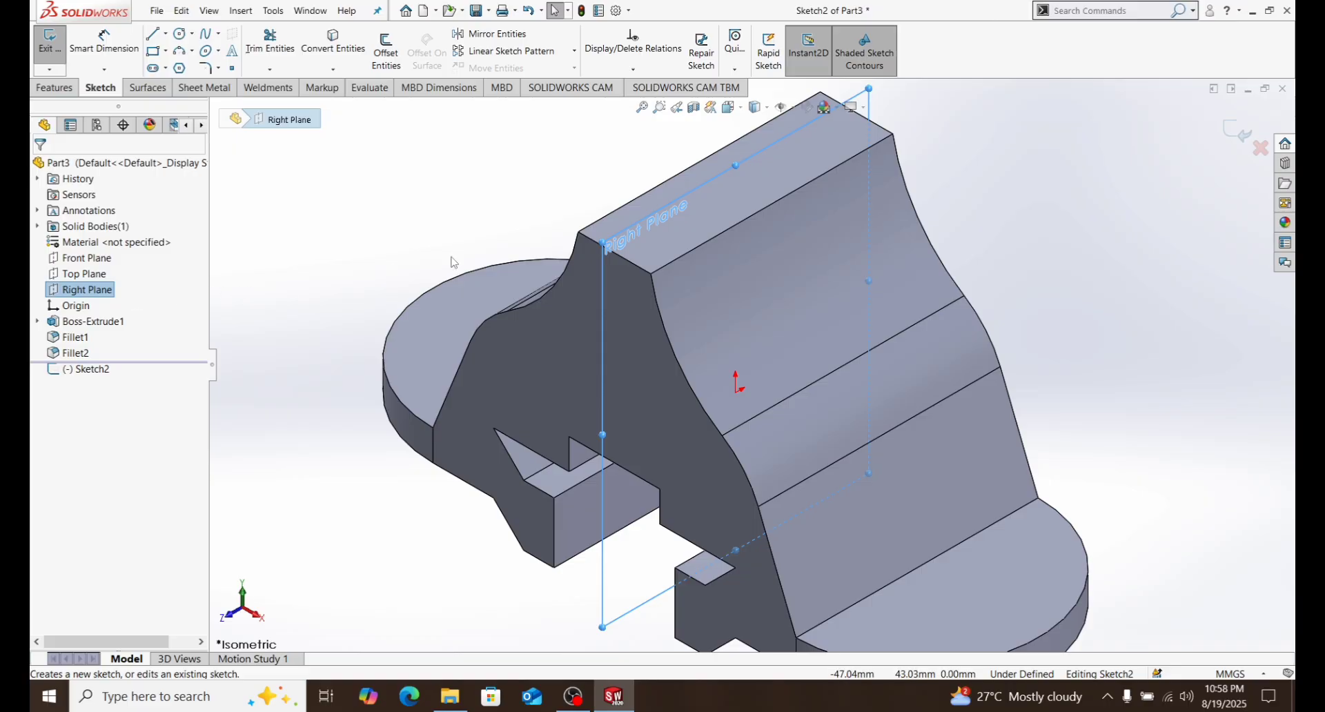
{"action": "left_click", "coordinate": [1238, 130]}
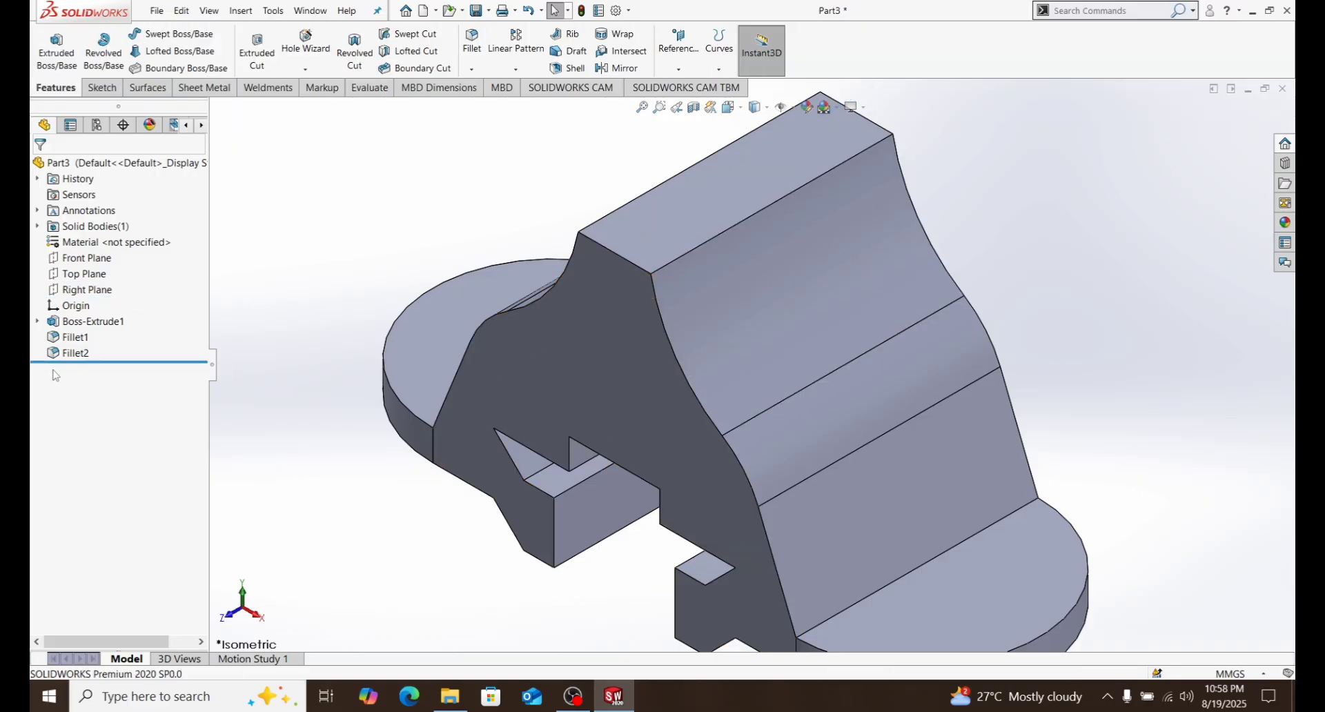
Start a sketch on the Front Plane and draw a vertical construction line about 5.4 mm long just inside the -X slanted edge.
{"action": "left_click", "coordinate": [84, 259]}
{"action": "left_click", "coordinate": [97, 243]}
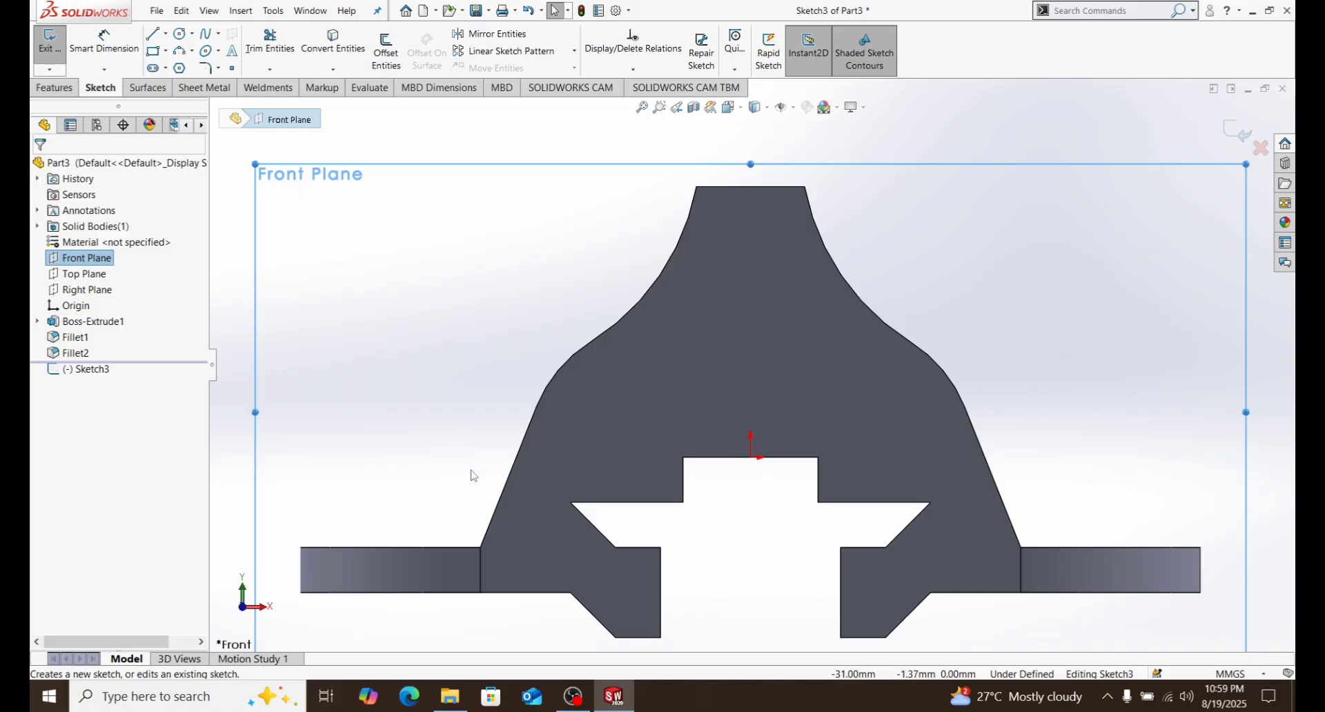
{"action": "right_click_drag", "start_coordinate": [461, 489], "coordinate": [486, 510]}
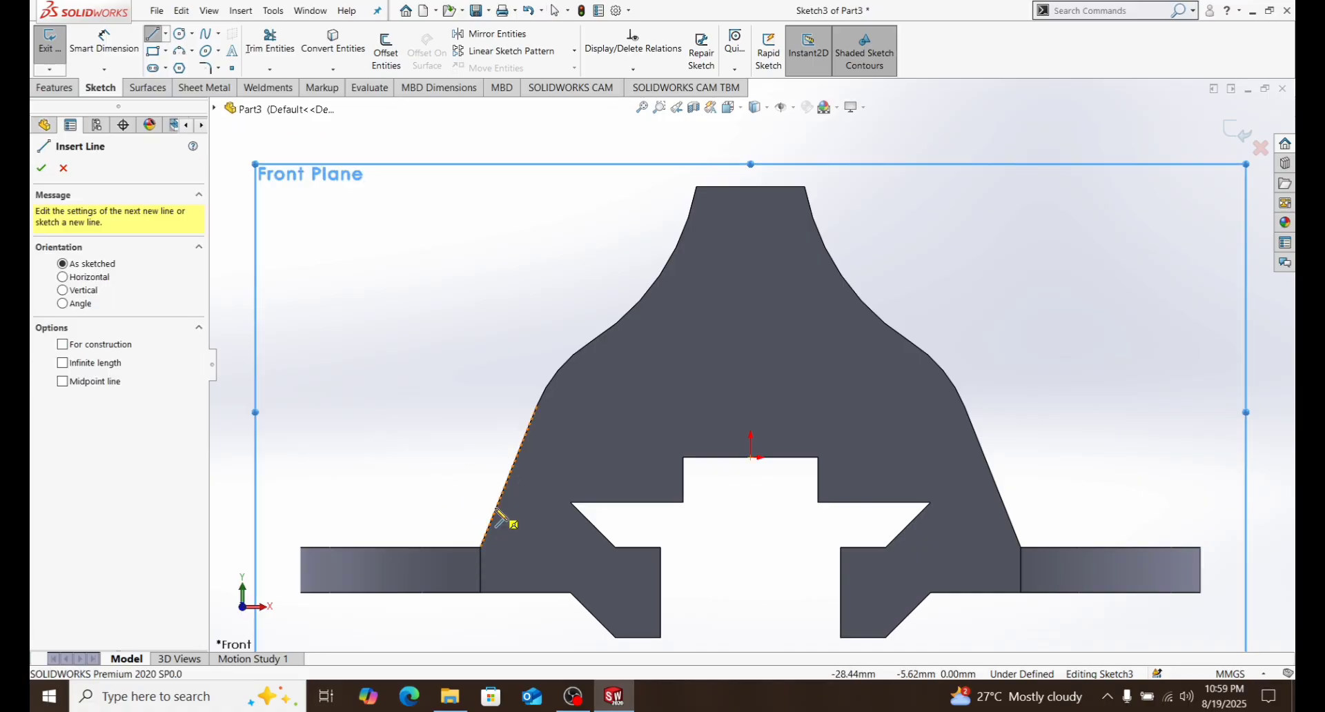
{"action": "scroll", "coordinate": [503, 524], "scroll_direction": "down", "scroll_amount": 3}
{"action": "left_click", "coordinate": [575, 521]}
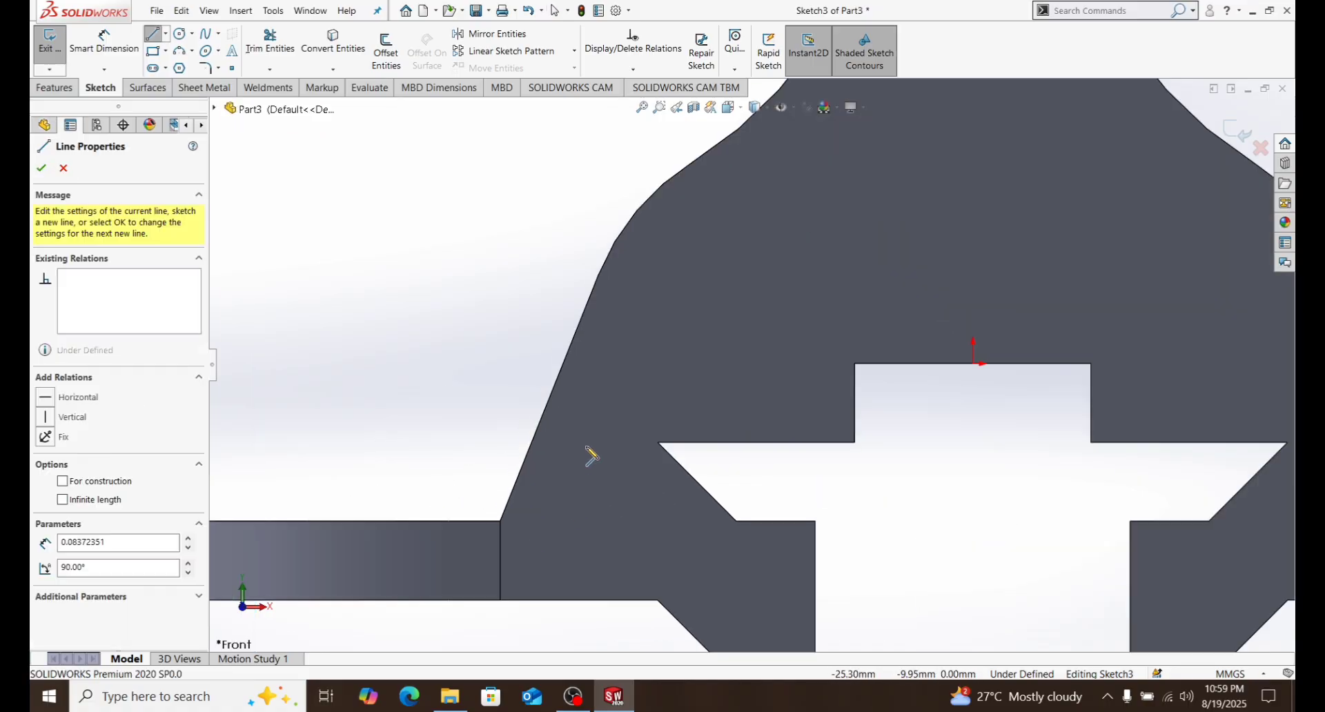
{"action": "left_click", "coordinate": [574, 437]}
{"action": "right_click", "coordinate": [470, 420]}
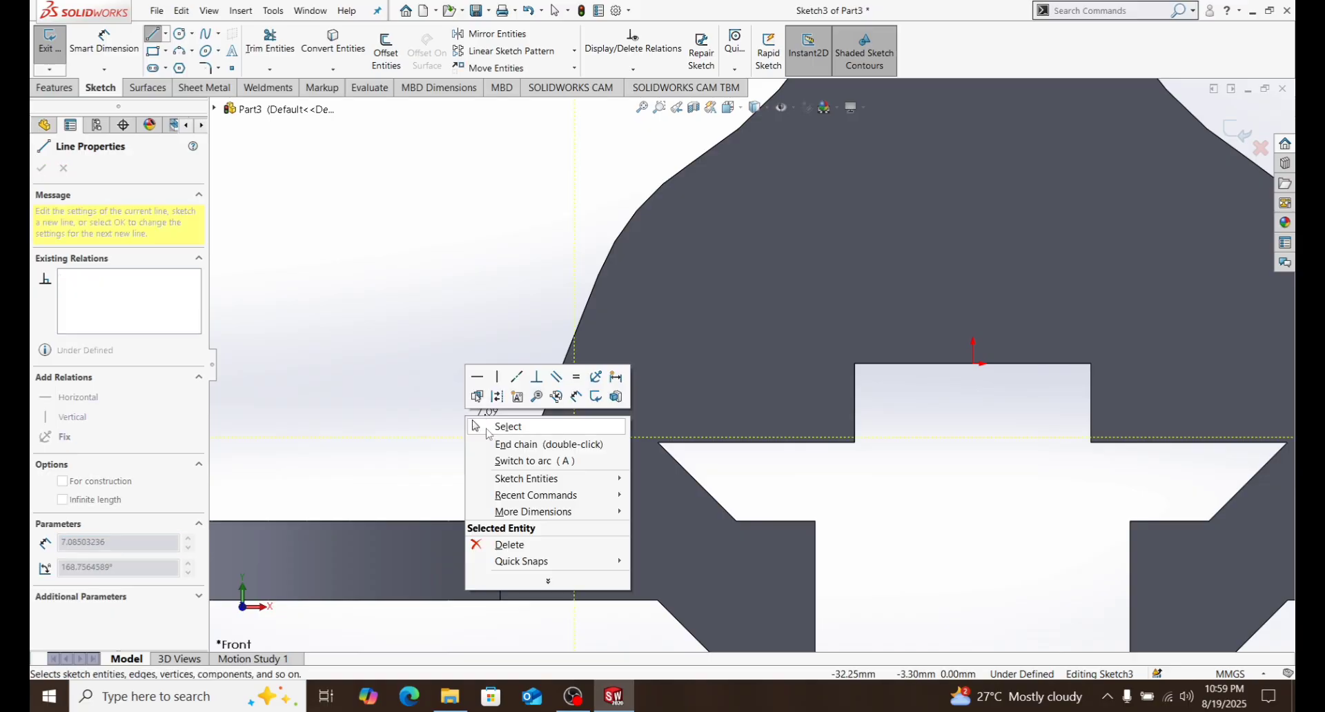
{"action": "left_click", "coordinate": [491, 429]}
{"action": "left_click", "coordinate": [574, 478]}
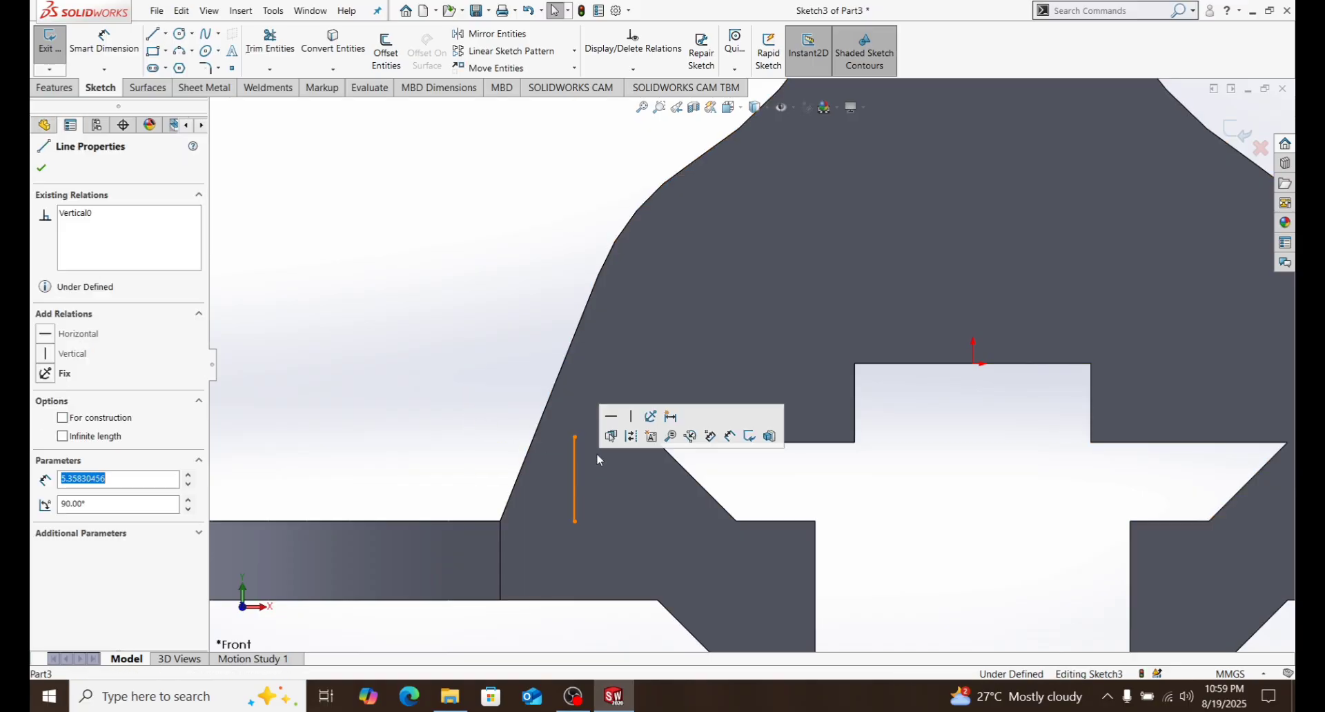
Dimension the vertical construction line's length as 5 mm.
{"action": "right_click_drag", "start_coordinate": [446, 463], "coordinate": [442, 334]}
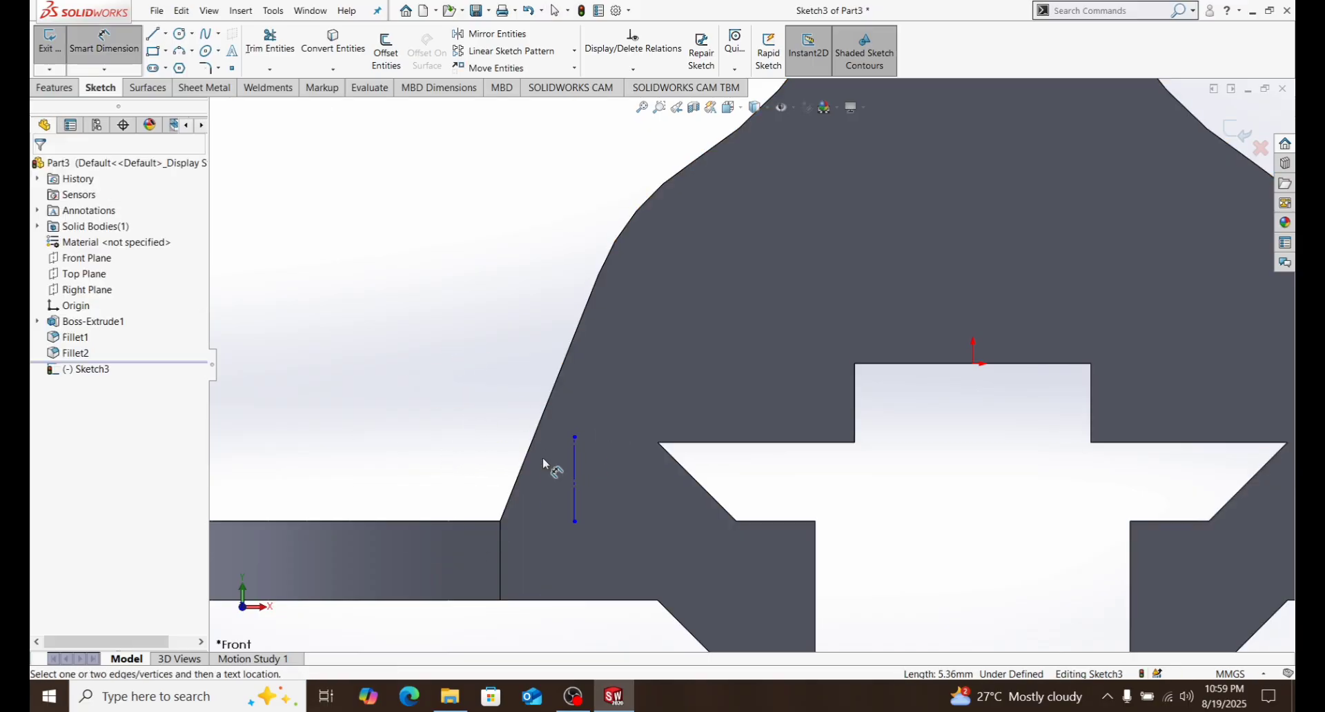
{"action": "left_click", "coordinate": [575, 491]}
{"action": "left_click", "coordinate": [473, 473]}
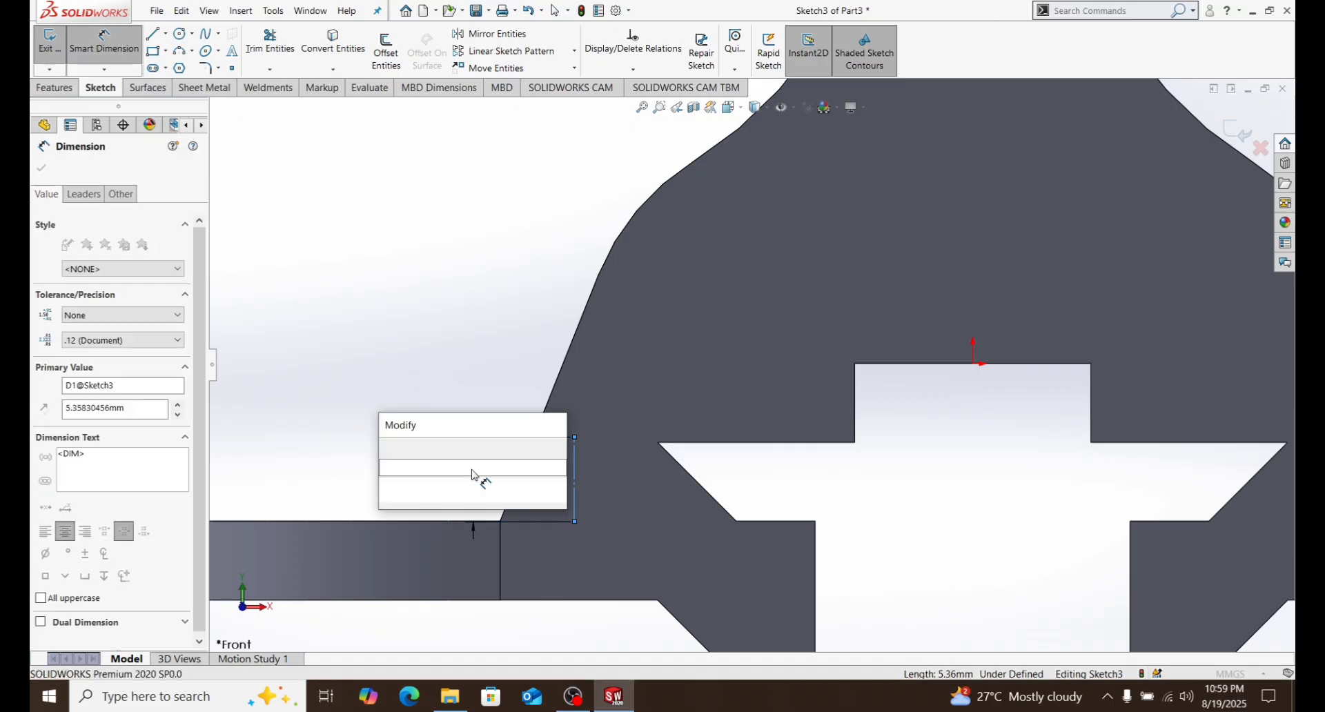
{"action": "type", "text": "5"}
{"action": "key", "text": "Return"}
{"action": "right_click", "coordinate": [456, 351]}
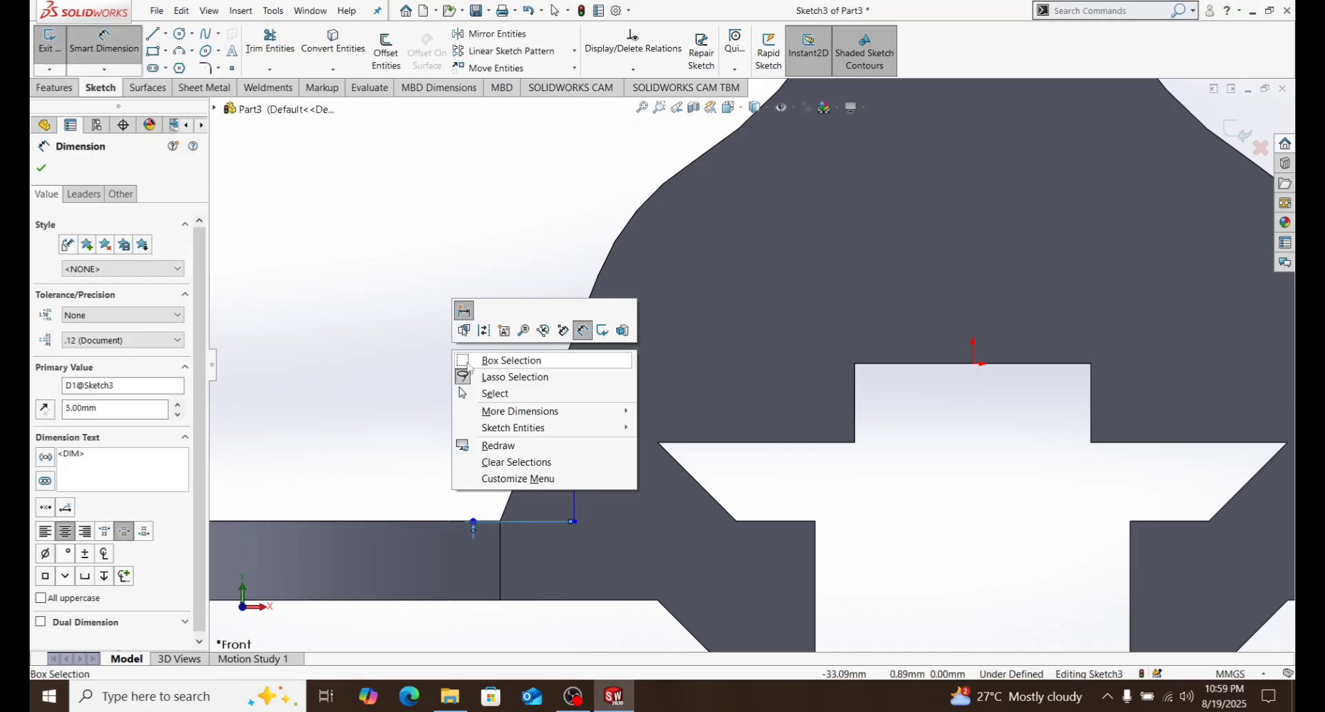
{"action": "left_click", "coordinate": [495, 394]}
Make the construction line's lower endpoint coincident with the flange's upper edge and its upper endpoint coincident with the slanted edge.
{"action": "left_click", "coordinate": [574, 522]}
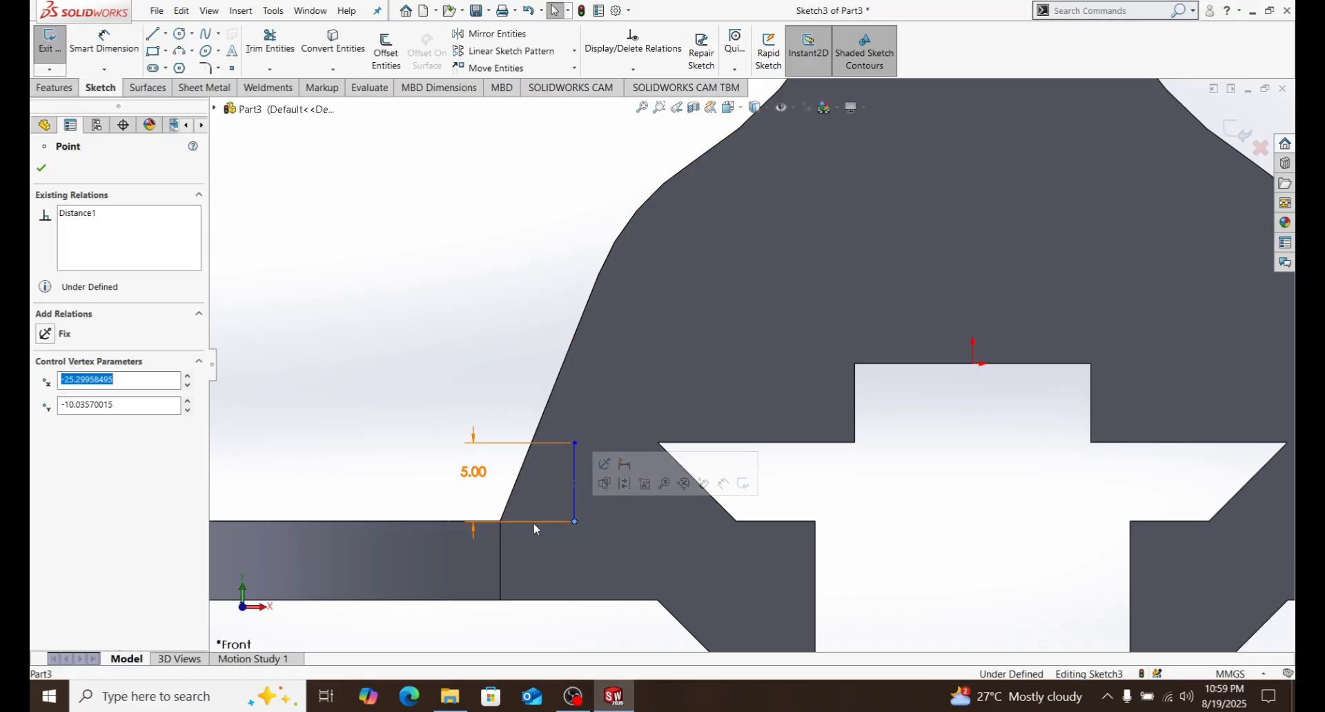
{"action": "left_click", "coordinate": [461, 522], "text": "ctrl"}
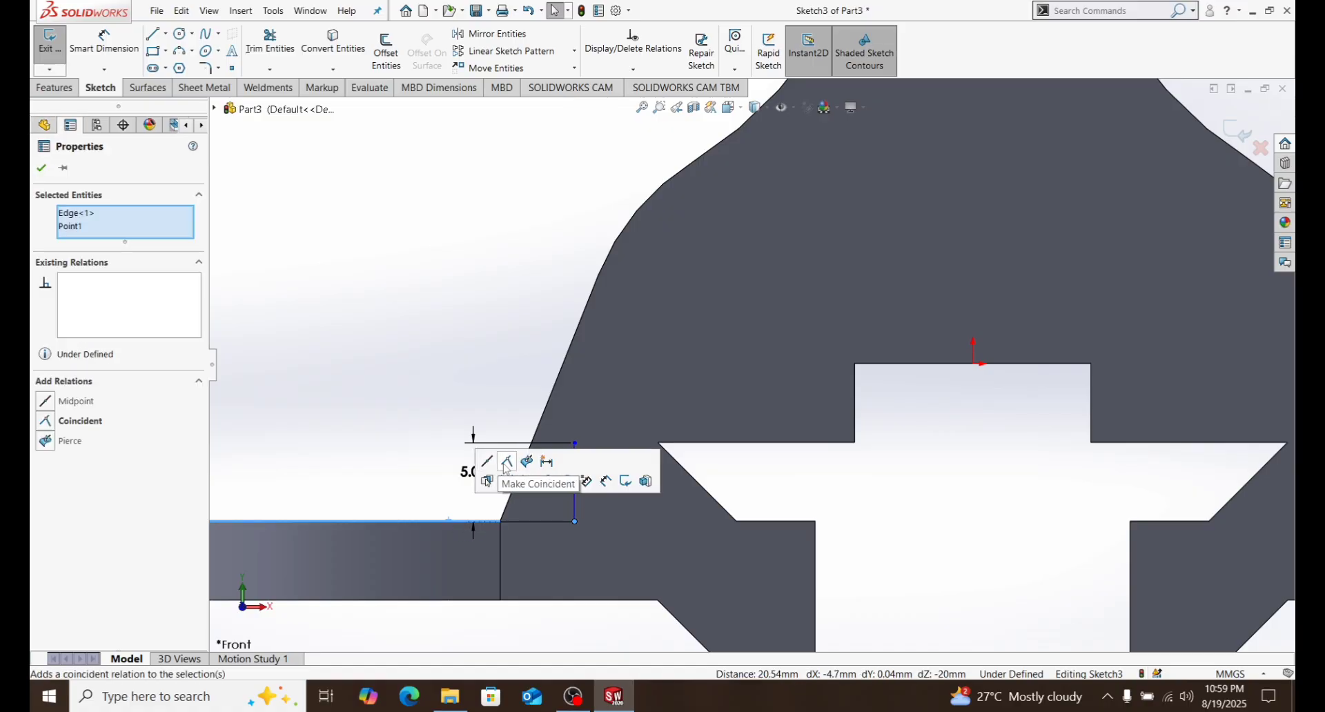
{"action": "left_click", "coordinate": [507, 466]}
{"action": "left_click", "coordinate": [394, 479]}
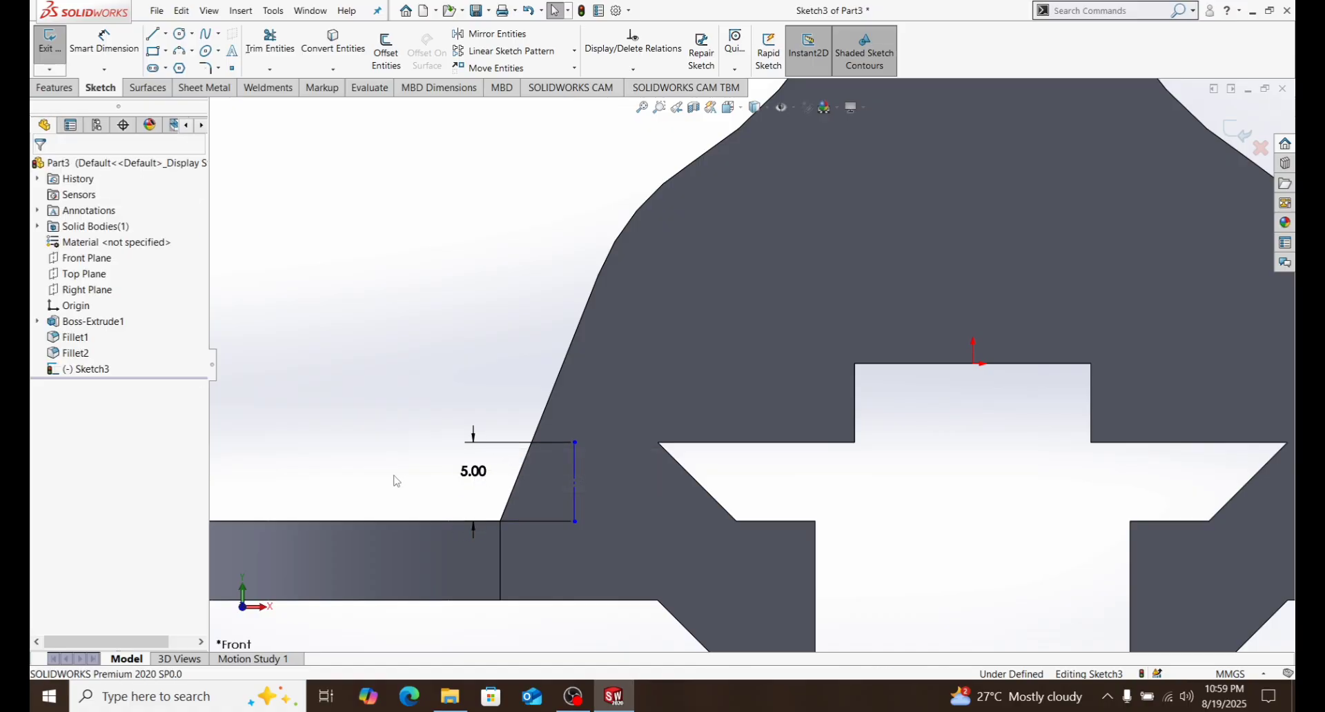
{"action": "left_click", "coordinate": [542, 424]}
{"action": "left_click", "coordinate": [574, 442], "text": "ctrl"}
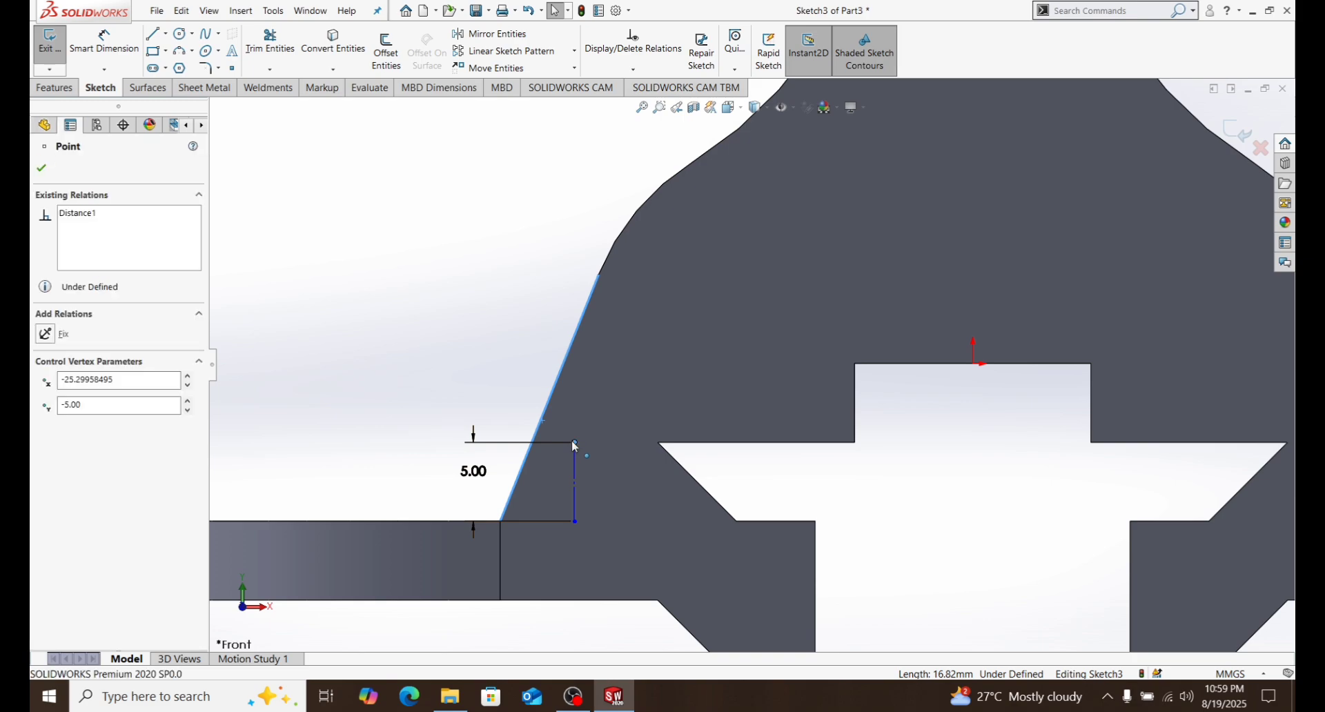
{"action": "left_click", "coordinate": [630, 382]}
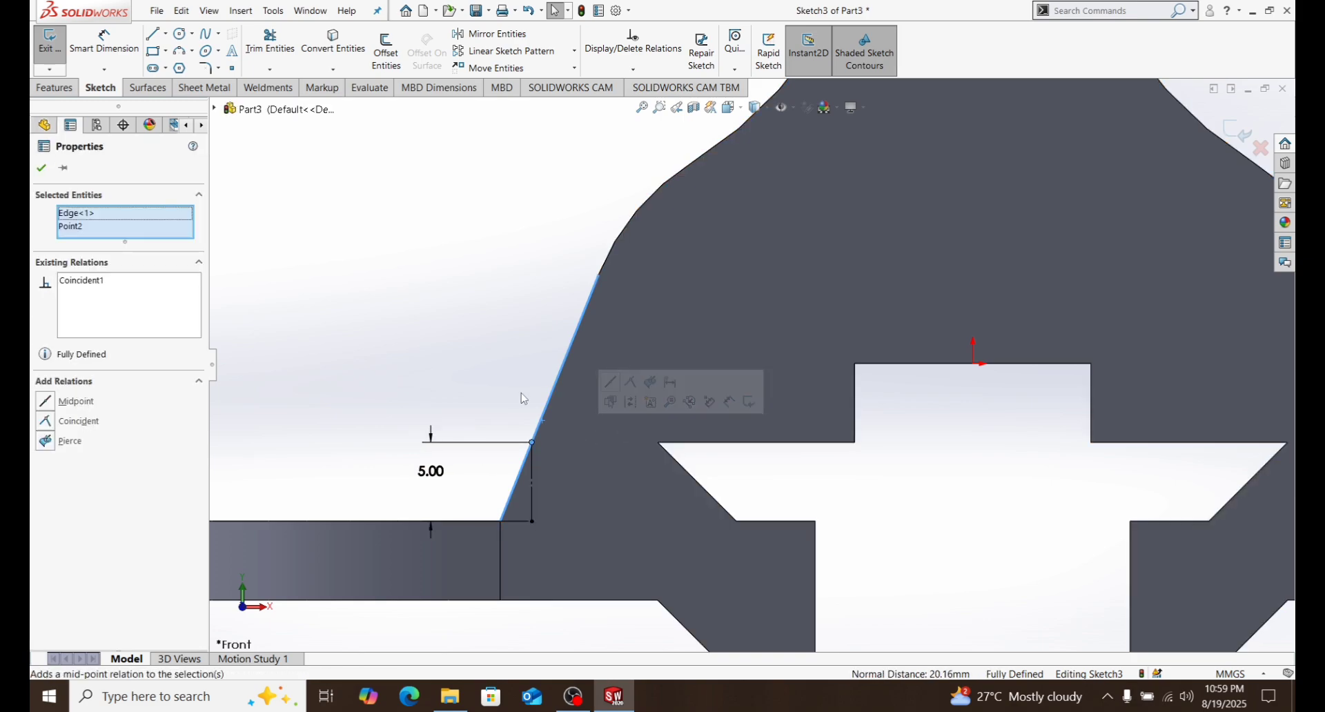
{"action": "left_click", "coordinate": [492, 391]}
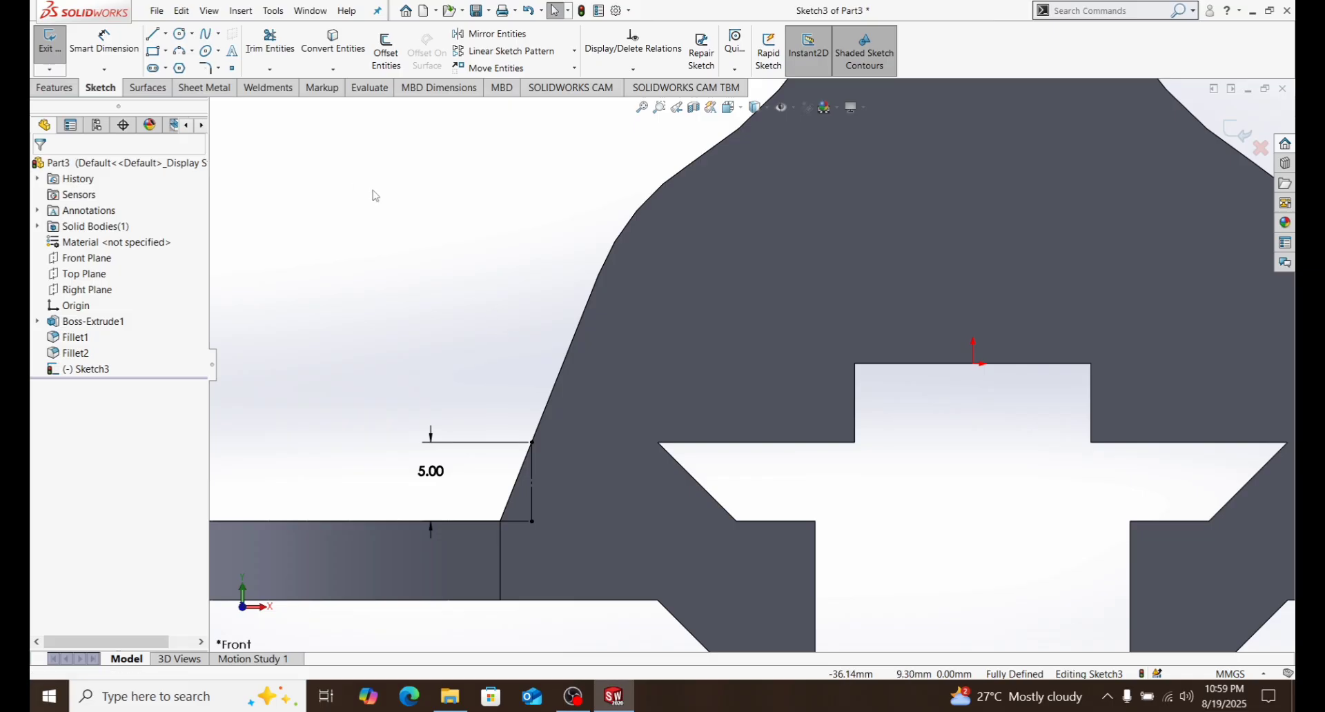
Draw a 3-point arc of about 11.1 mm radius from the construction line's upper endpoint, curving inward over the body.
{"action": "left_click", "coordinate": [180, 52]}
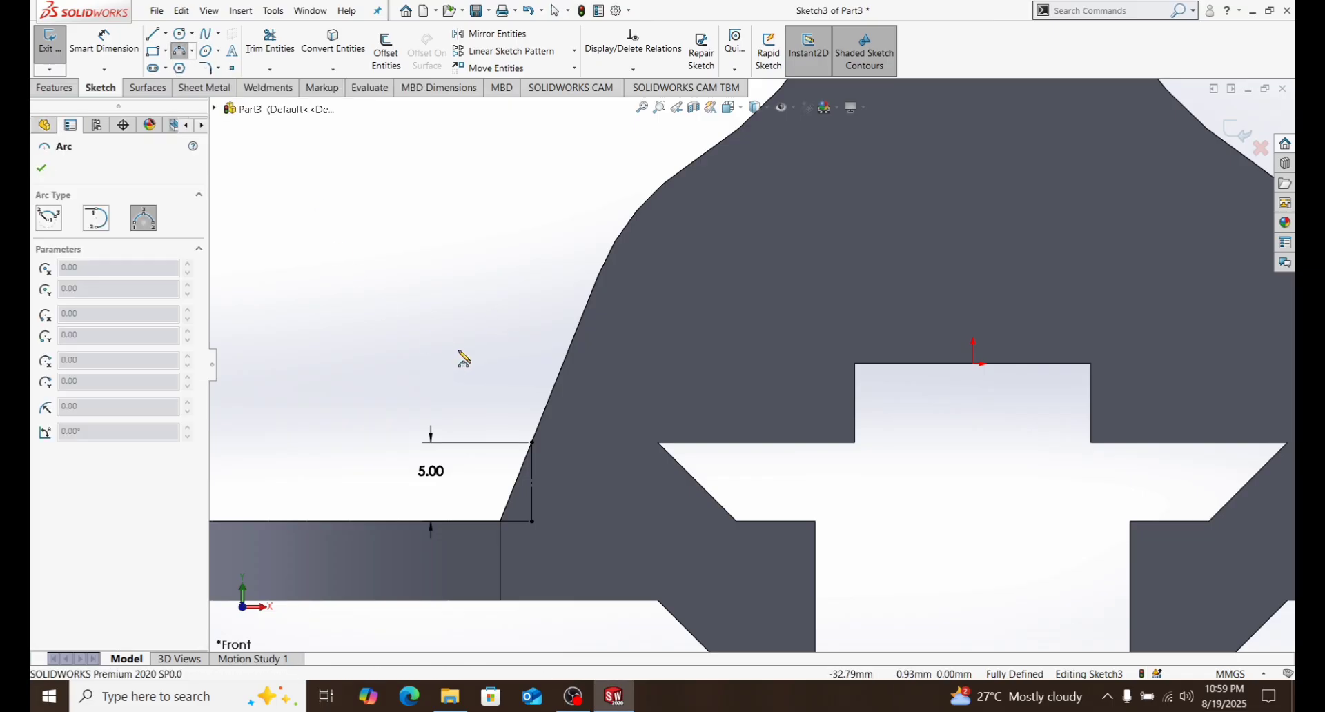
{"action": "left_click", "coordinate": [531, 443]}
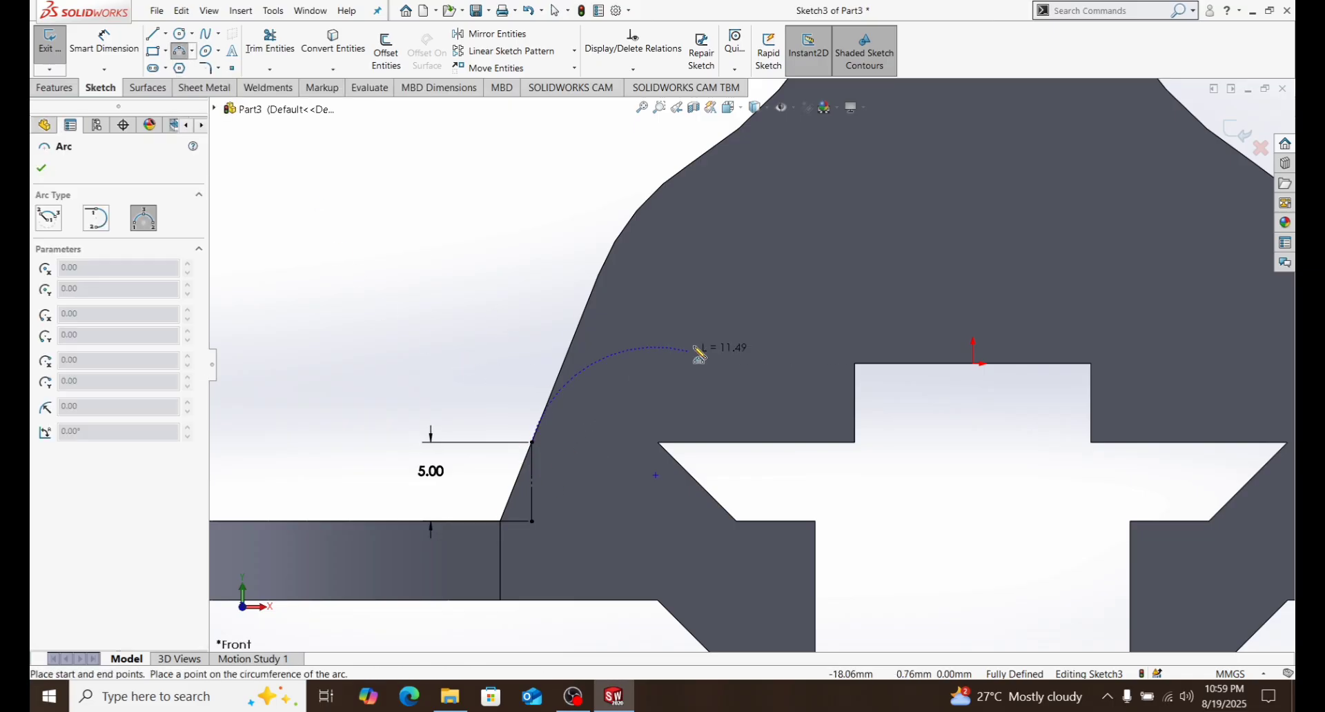
{"action": "left_click", "coordinate": [568, 401]}
{"action": "right_click", "coordinate": [485, 362]}
{"action": "left_click", "coordinate": [504, 368]}
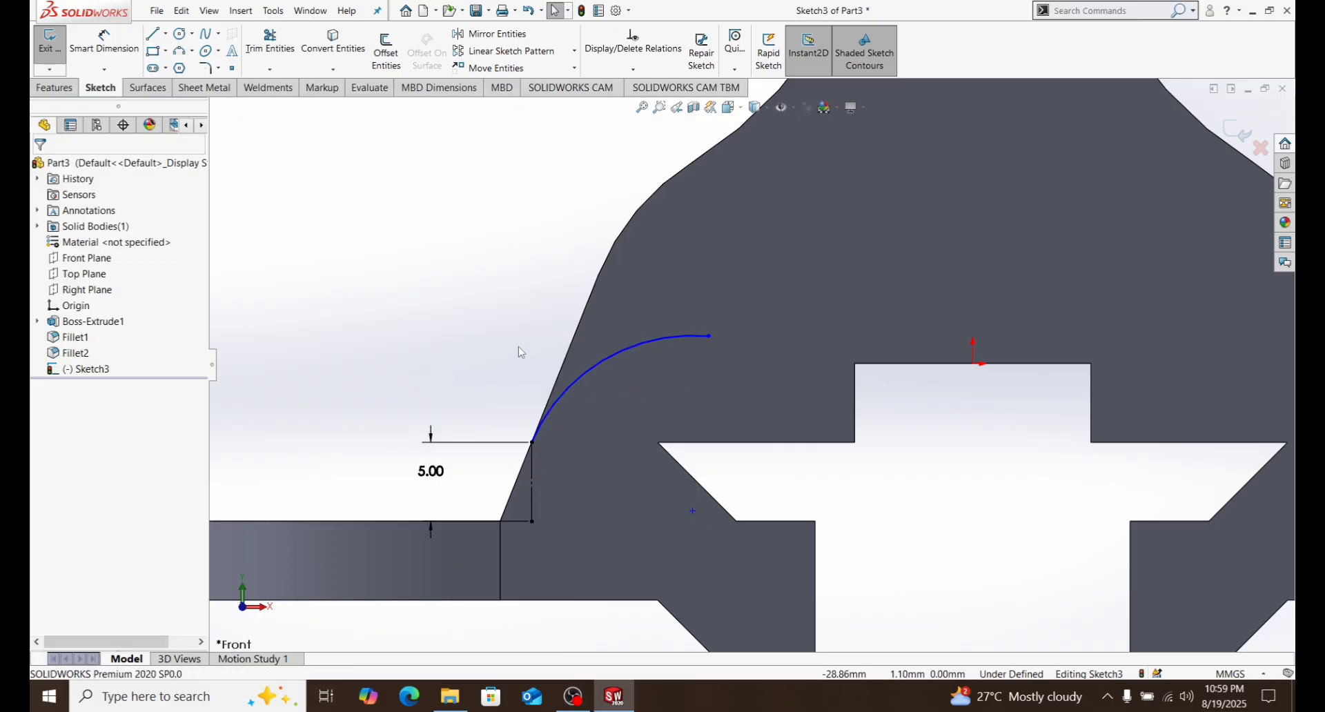
Draw a horizontal line about 16.8 mm long from the arc's inner end to a point directly above the origin.
{"action": "right_click_drag", "start_coordinate": [518, 347], "coordinate": [423, 376]}
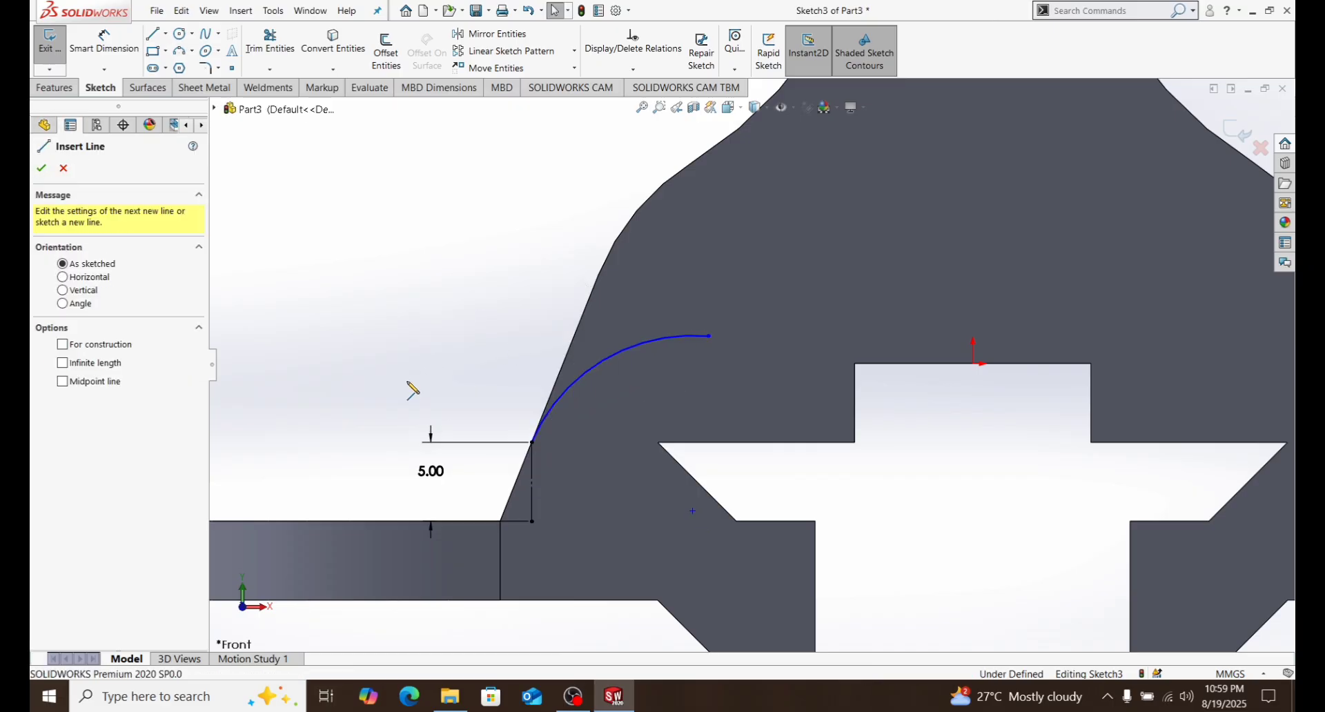
{"action": "left_click", "coordinate": [710, 336]}
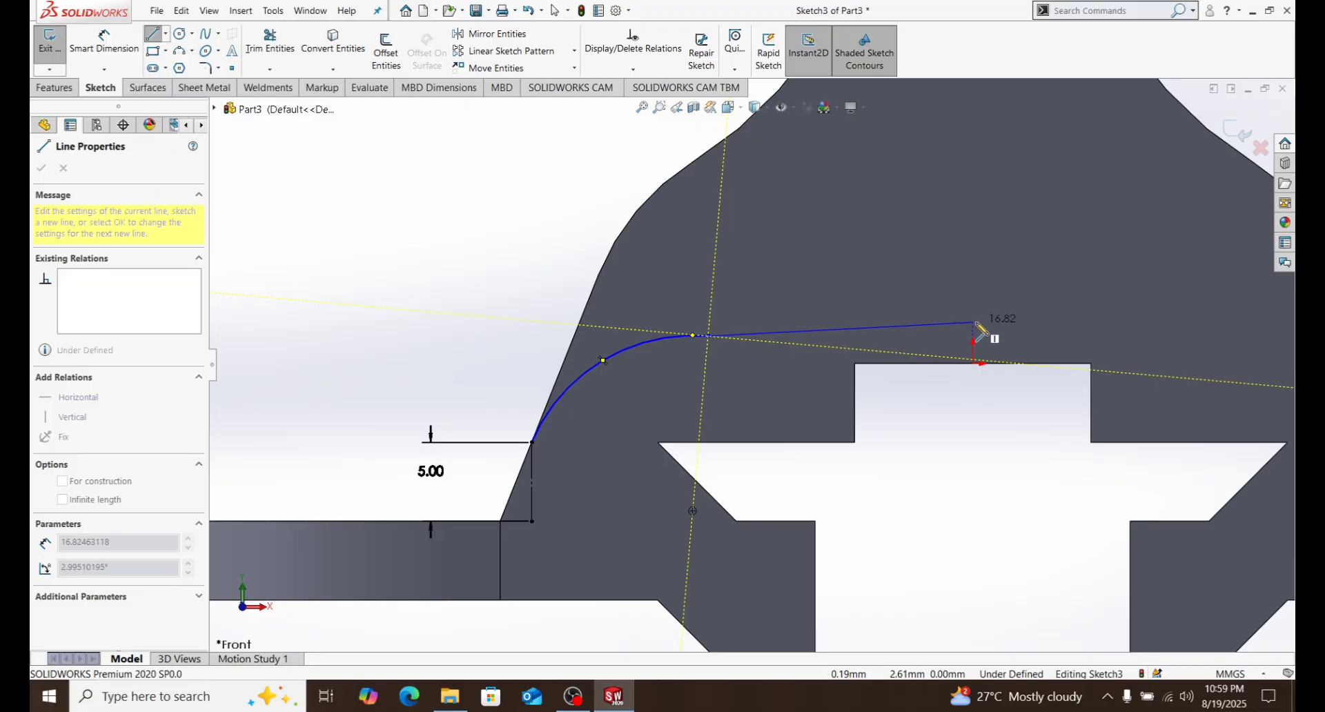
{"action": "left_click", "coordinate": [974, 337]}
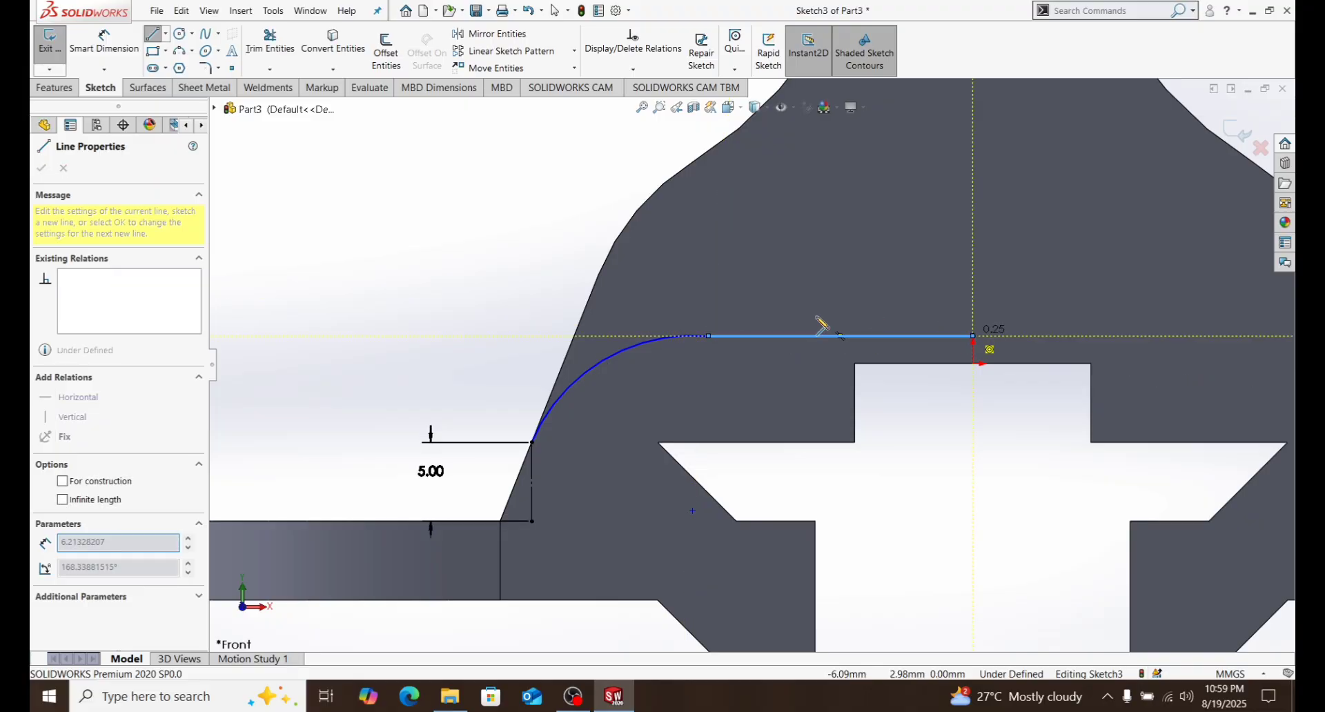
{"action": "right_click", "coordinate": [523, 301]}
{"action": "left_click", "coordinate": [543, 320]}
Add a vertical relation between the horizontal line's inner endpoint and the origin.
{"action": "scroll", "coordinate": [959, 373], "scroll_direction": "down", "scroll_amount": 3}
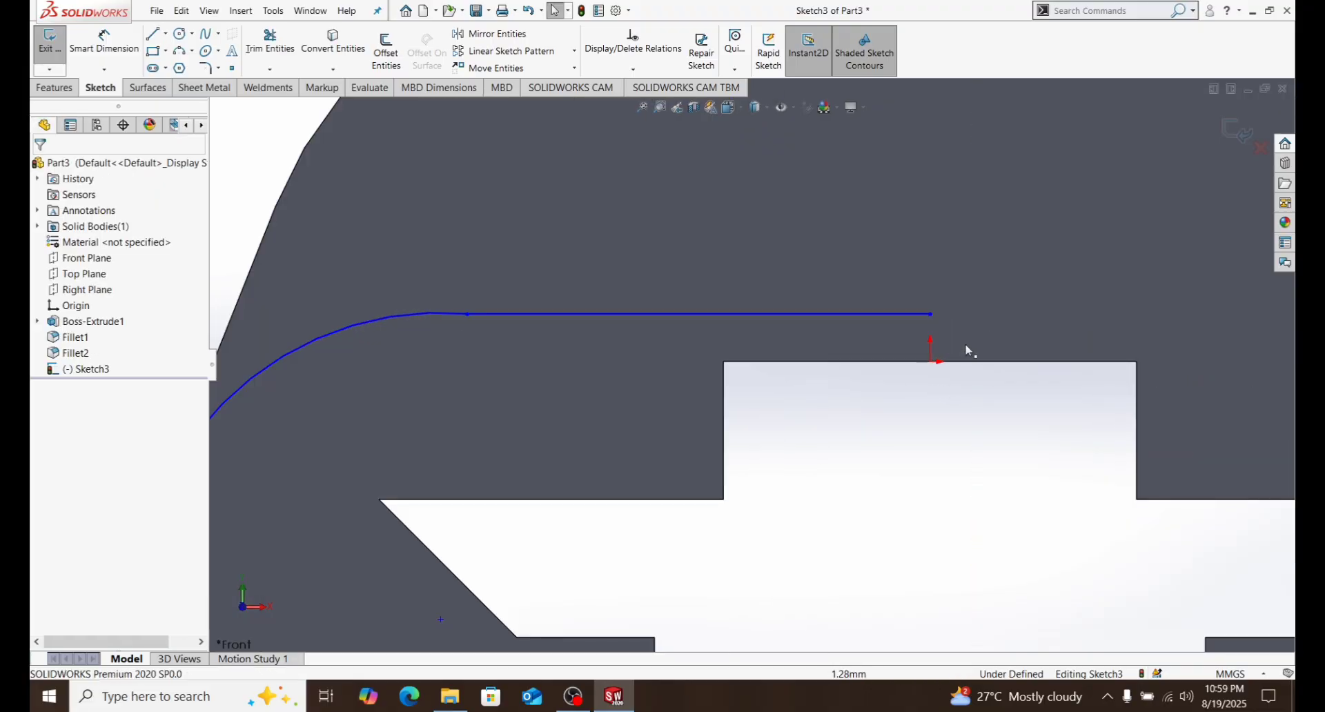
{"action": "left_click", "coordinate": [931, 314]}
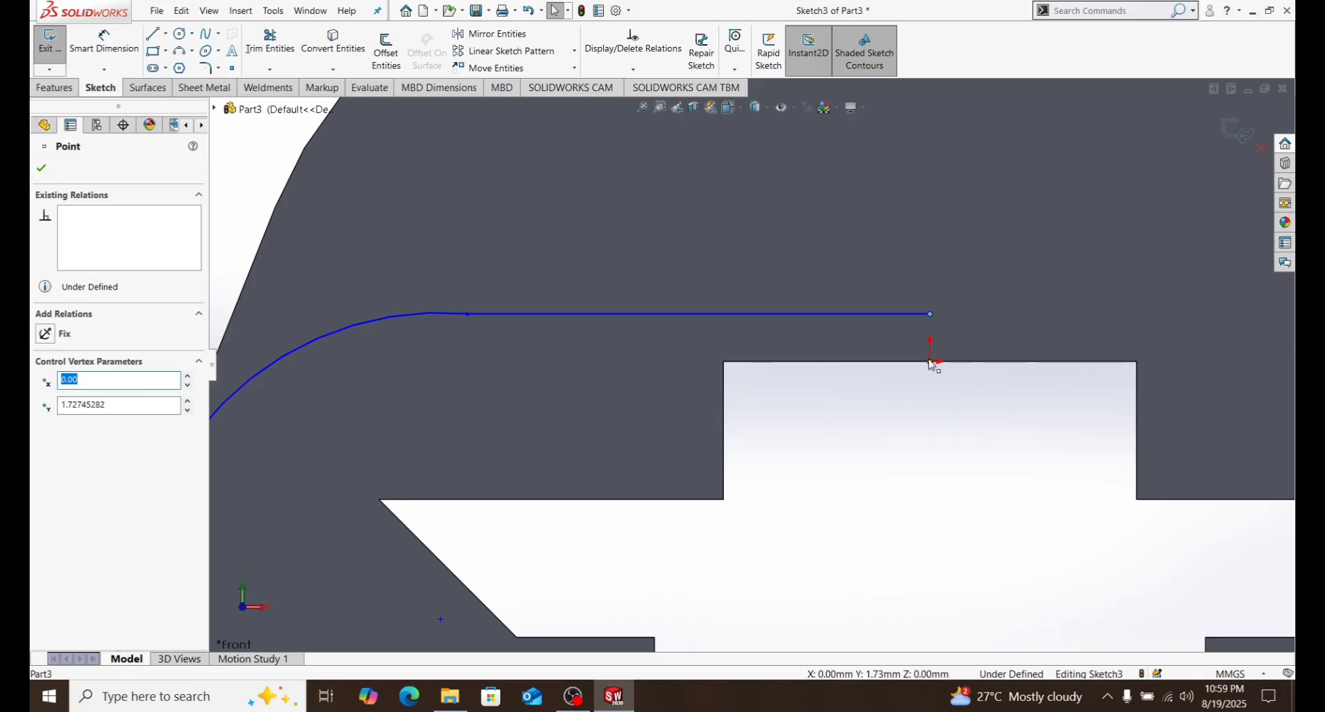
{"action": "left_click", "coordinate": [930, 362], "text": "ctrl"}
{"action": "left_click", "coordinate": [987, 302]}
{"action": "key", "text": "Escape"}
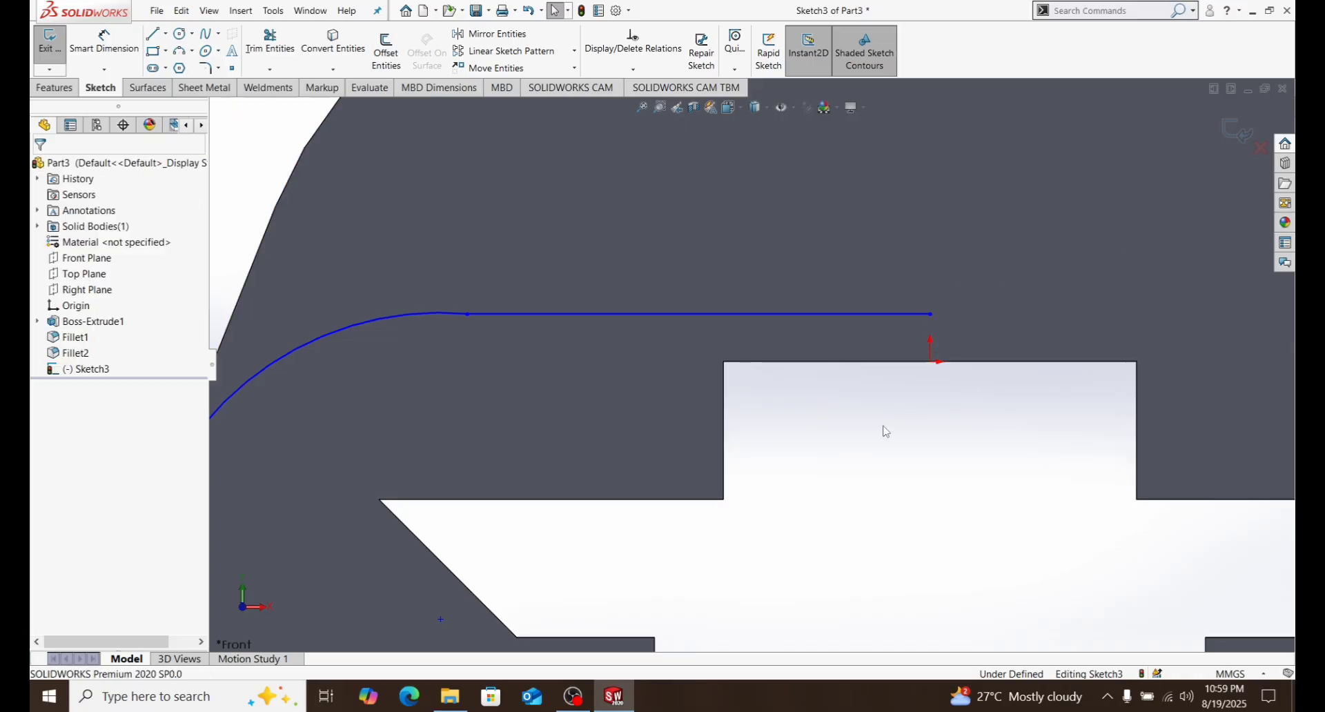
Try to add a tangent relation between the arc and the horizontal line.
{"action": "left_click", "coordinate": [454, 315]}
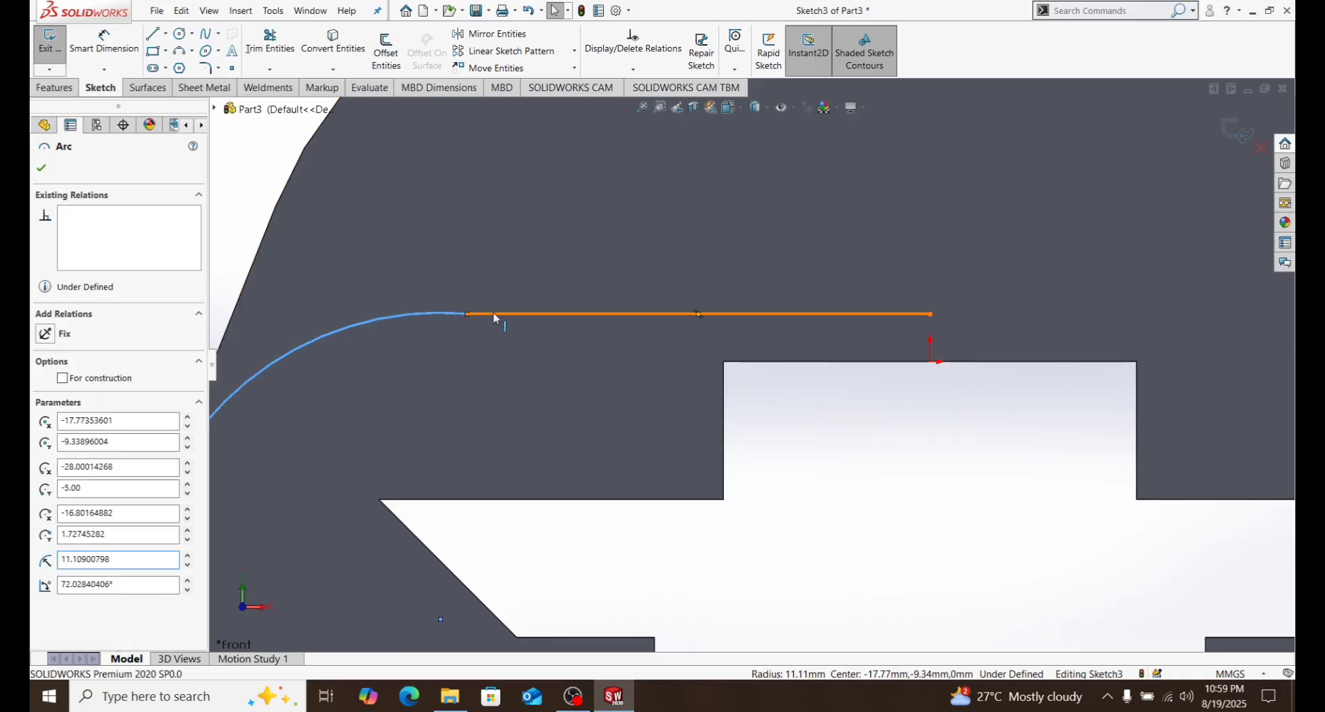
{"action": "left_click", "coordinate": [490, 314], "text": "ctrl"}
{"action": "left_click", "coordinate": [535, 261]}
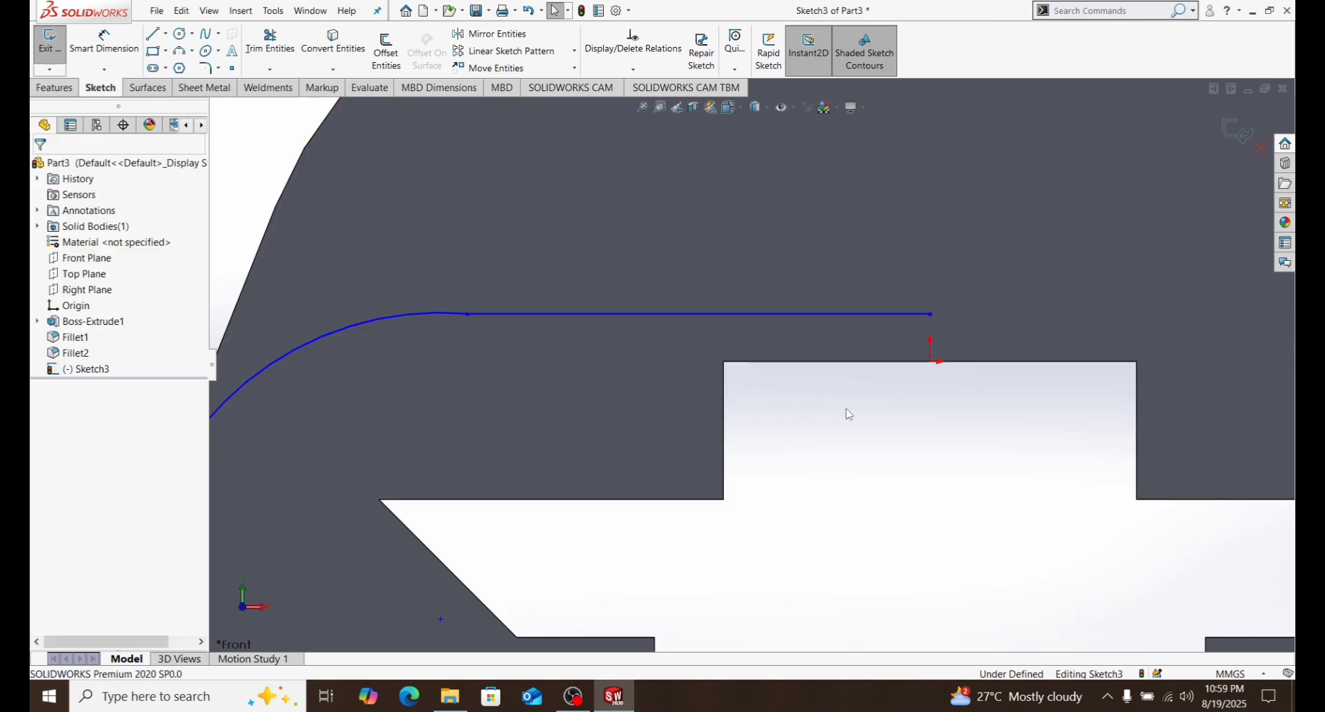
Show the sketch relations and make the arc tangent to the horizontal line.
{"action": "left_click", "coordinate": [793, 108]}
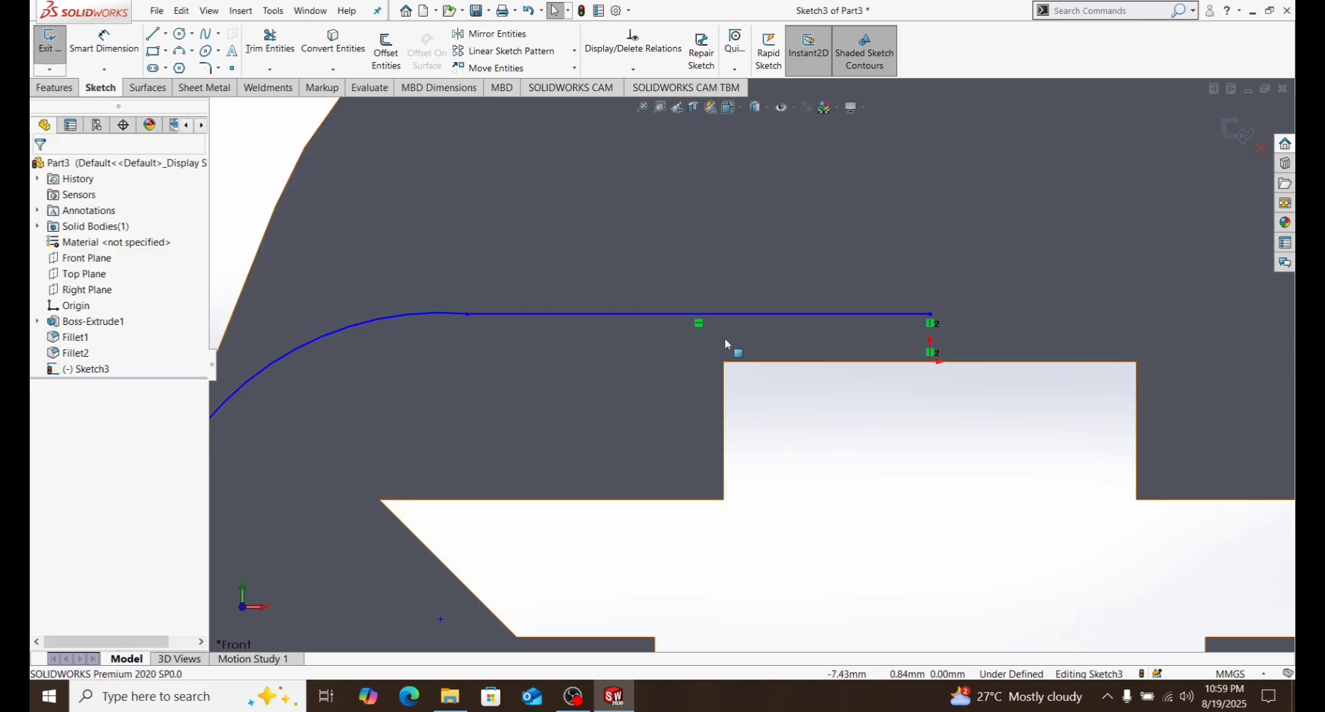
{"action": "scroll", "coordinate": [738, 352], "scroll_direction": "up", "scroll_amount": 2}
{"action": "left_click", "coordinate": [457, 325]}
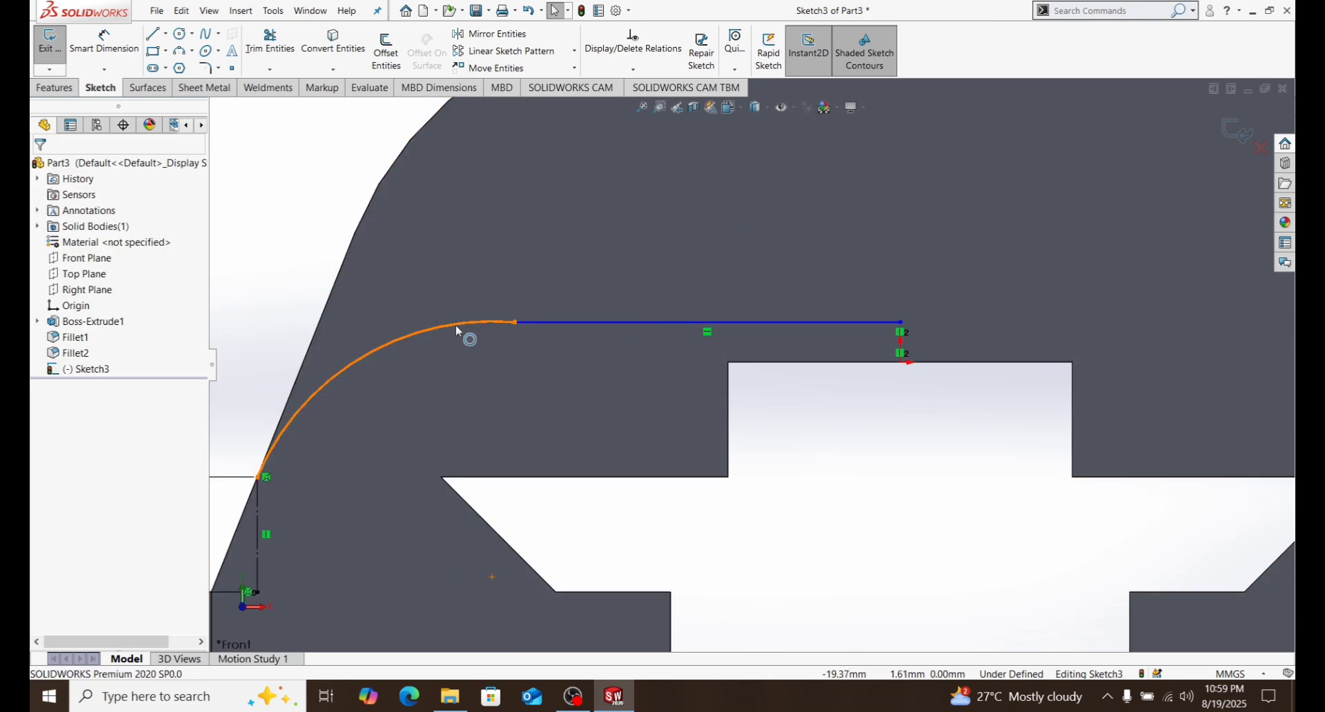
{"action": "left_click", "coordinate": [528, 322], "text": "ctrl"}
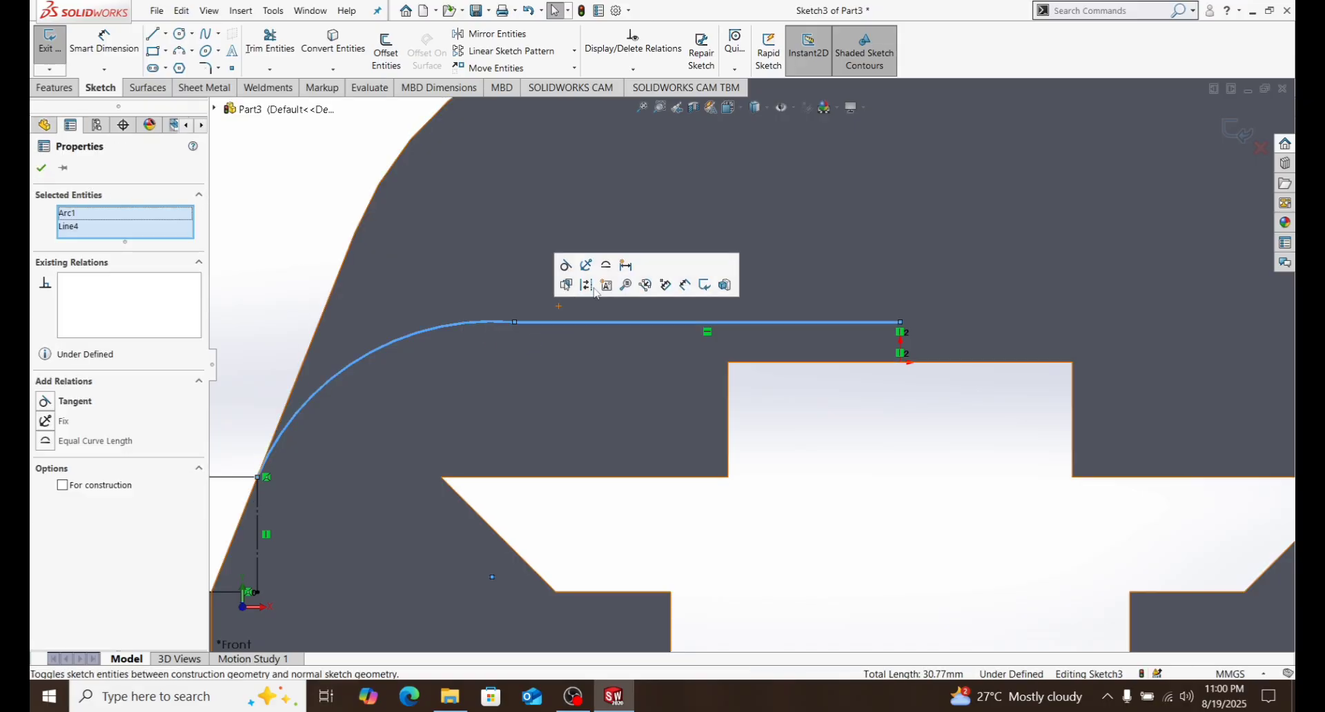
{"action": "left_click", "coordinate": [566, 265]}
{"action": "key", "text": "Escape"}
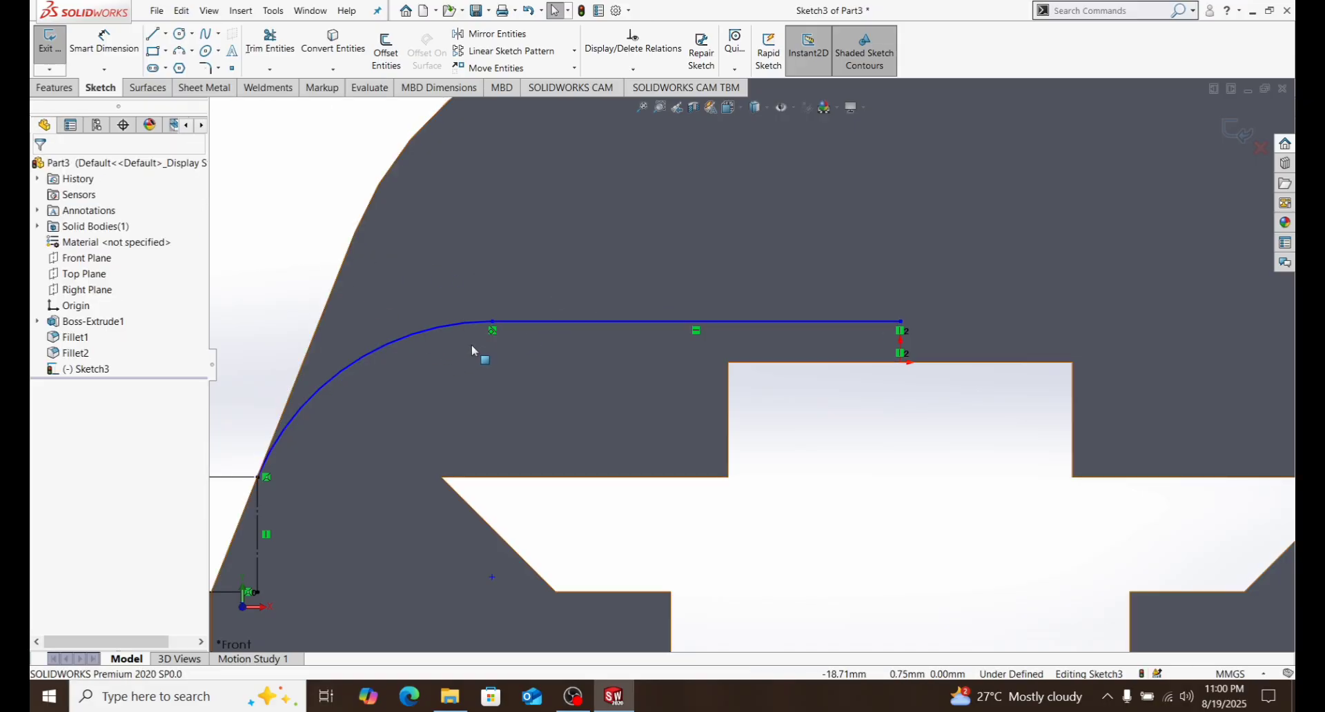
Make the arc tangent to the body's slanted side edge.
{"action": "scroll", "coordinate": [474, 351], "scroll_direction": "up", "scroll_amount": 1}
{"action": "scroll", "coordinate": [386, 428], "scroll_direction": "down", "scroll_amount": 1}
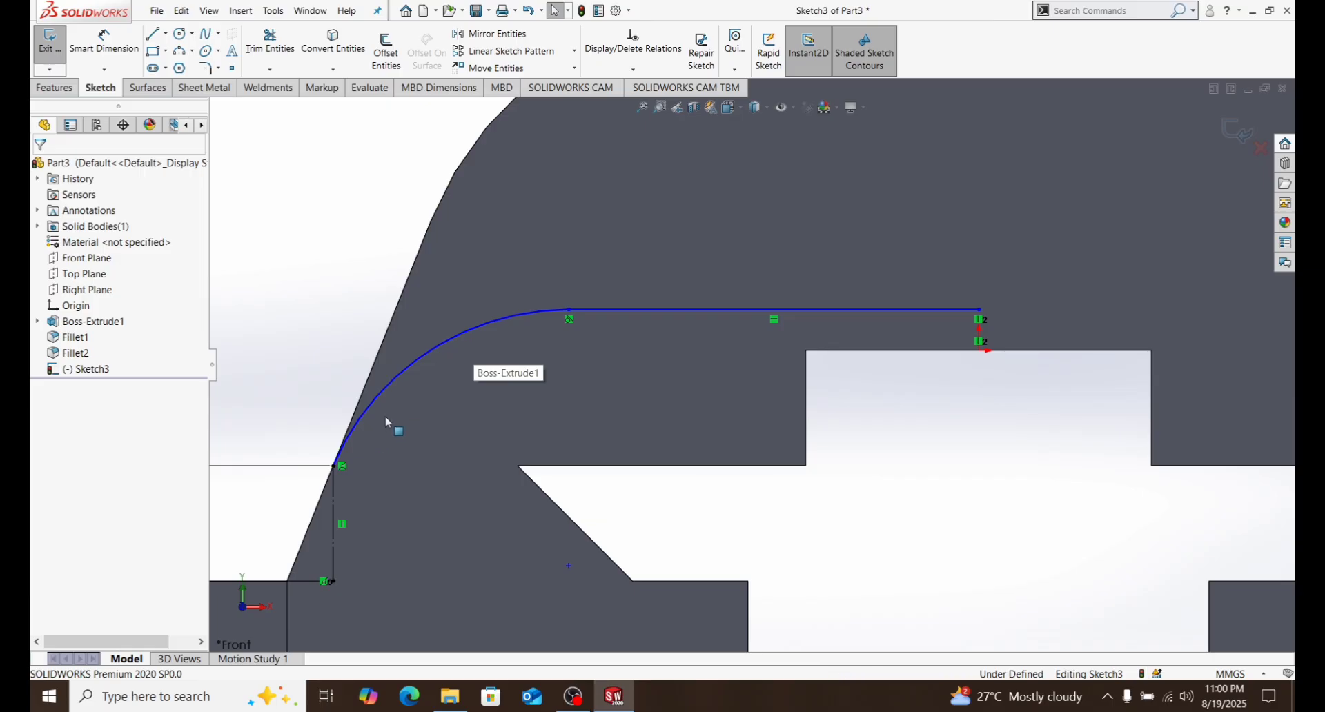
{"action": "left_click", "coordinate": [374, 391]}
{"action": "left_click", "coordinate": [359, 400], "text": "ctrl"}
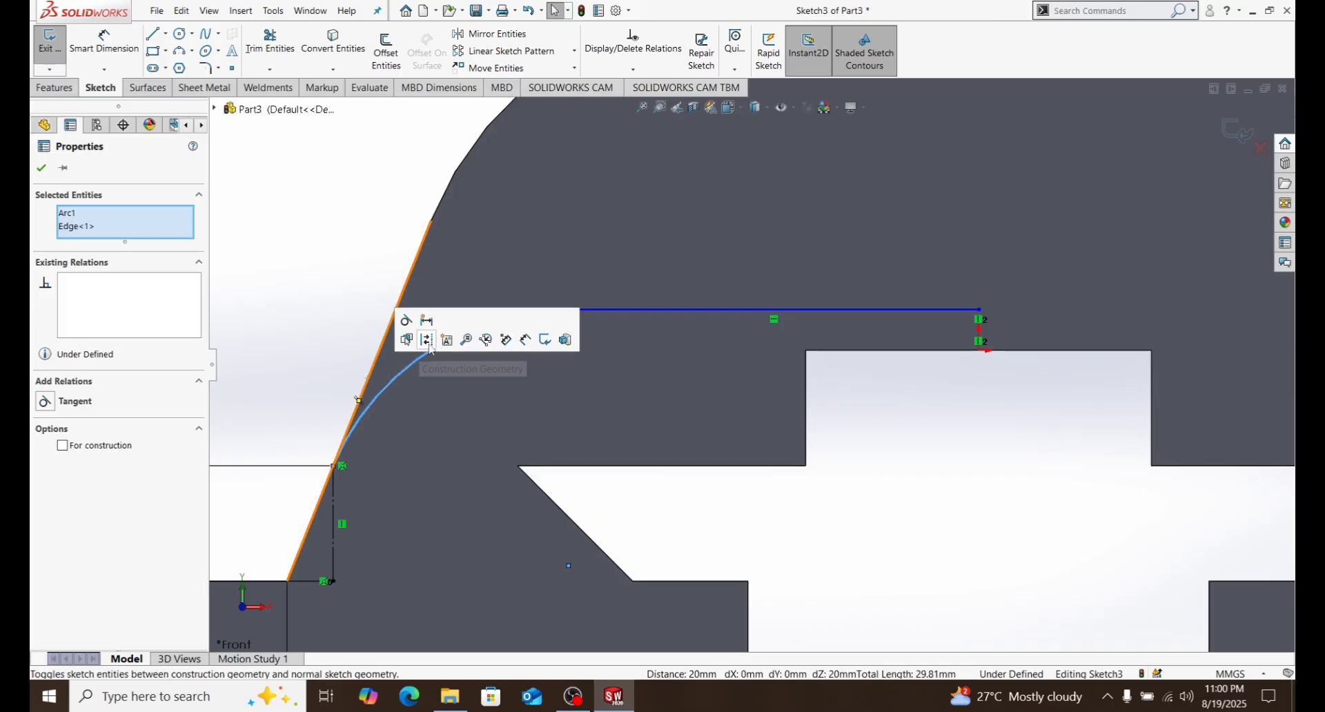
{"action": "left_click", "coordinate": [406, 319]}
Dimension the arc's radius as 16 mm and finish dimensioning.
{"action": "right_click_drag", "start_coordinate": [343, 376], "coordinate": [343, 303]}
{"action": "left_click", "coordinate": [430, 335]}
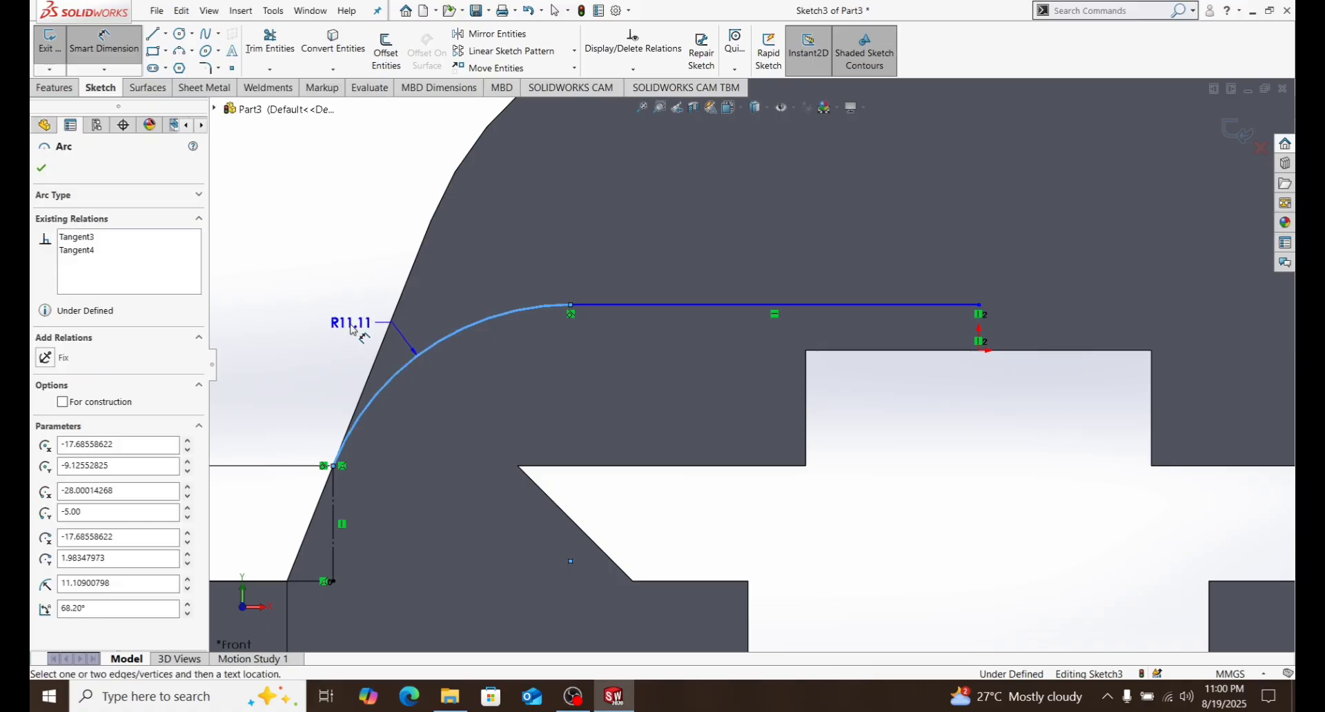
{"action": "left_click", "coordinate": [352, 330]}
{"action": "type", "text": "16"}
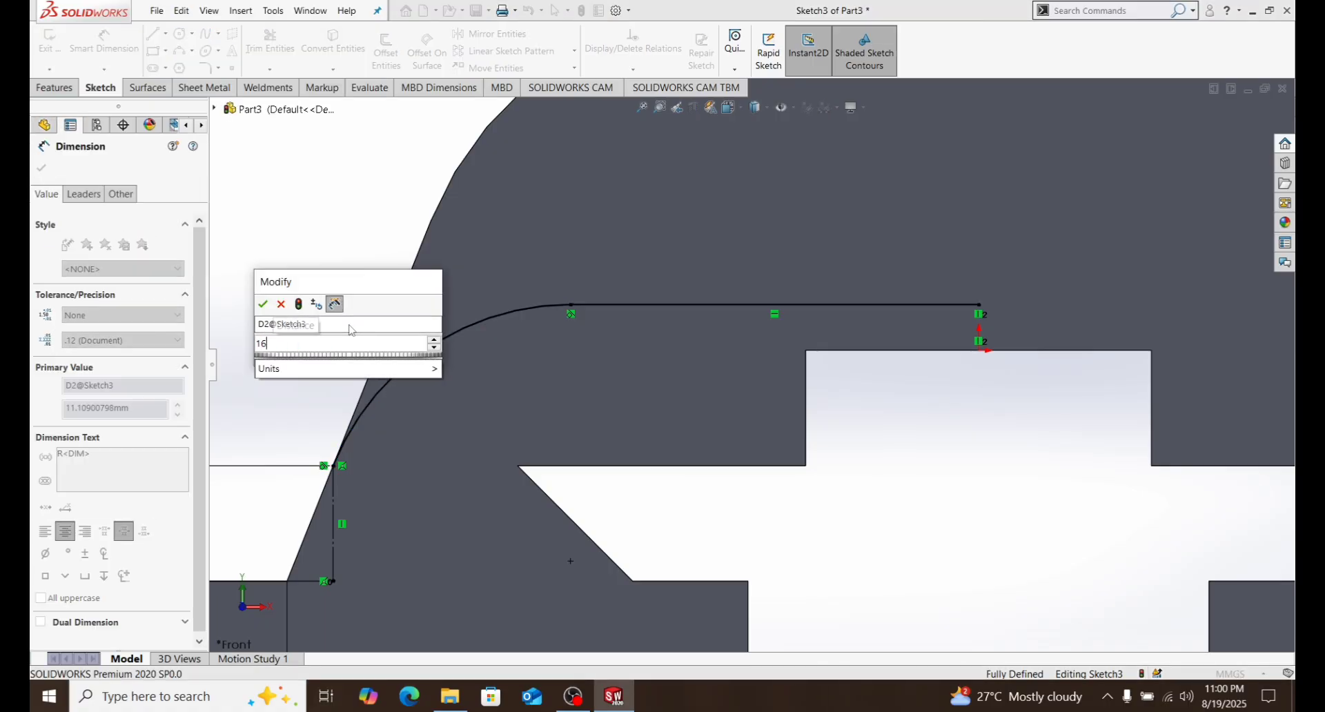
{"action": "key", "text": "Return"}
{"action": "scroll", "coordinate": [759, 303], "scroll_direction": "up", "scroll_amount": 3}
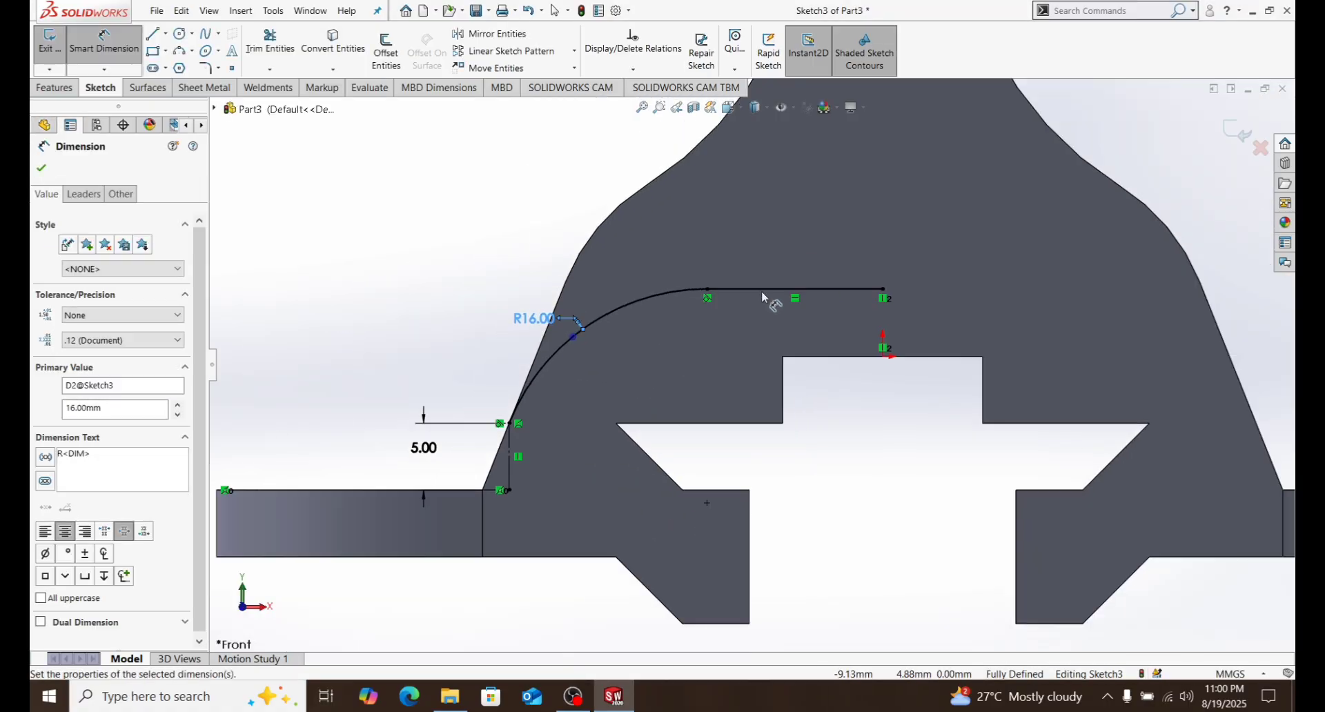
{"action": "left_click", "coordinate": [41, 168]}
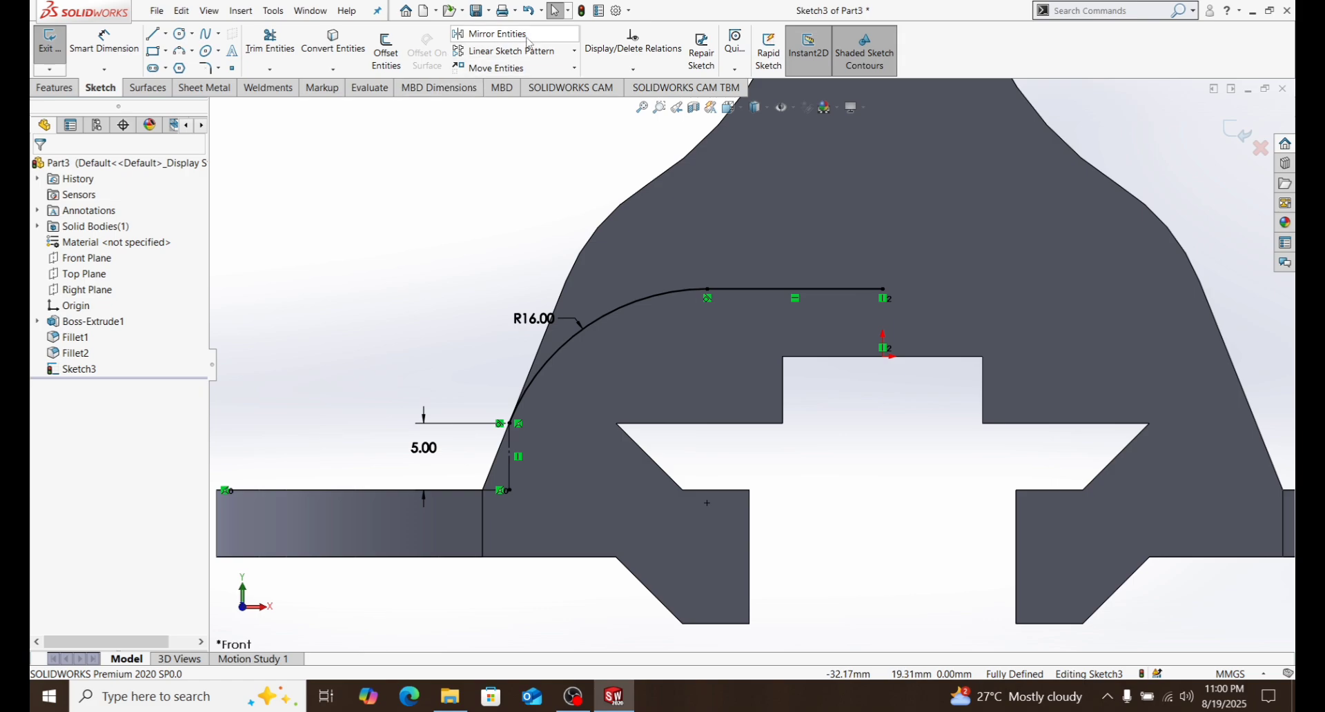
Mirror the arc, the horizontal line and the short vertical line about the Right Plane, and finish the sketch.
{"action": "left_click", "coordinate": [491, 33]}
{"action": "mouse_move", "coordinate": [447, 344]}
{"action": "left_mouse_down"}
{"action": "mouse_move", "coordinate": [493, 563]}
{"action": "mouse_move", "coordinate": [856, 148]}
{"action": "mouse_move", "coordinate": [298, 302]}
{"action": "left_mouse_up"}
{"action": "left_click", "coordinate": [96, 389]}
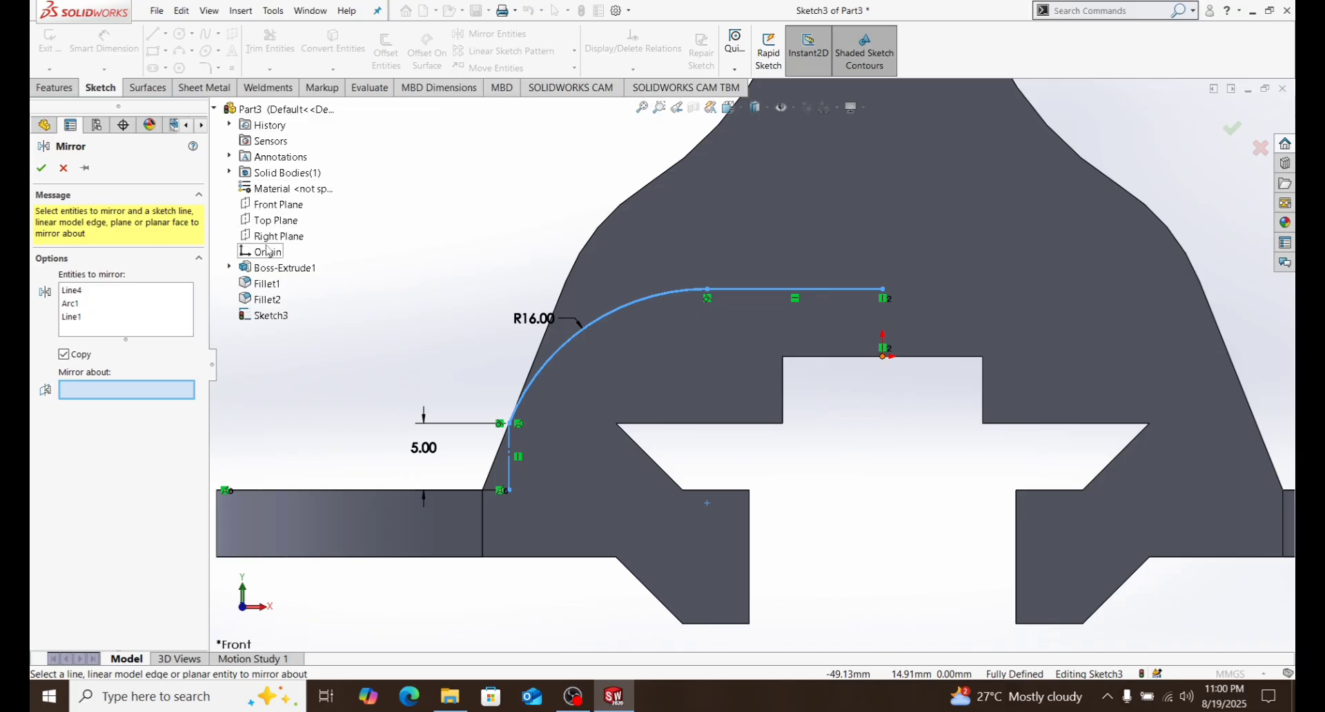
{"action": "left_click", "coordinate": [289, 237]}
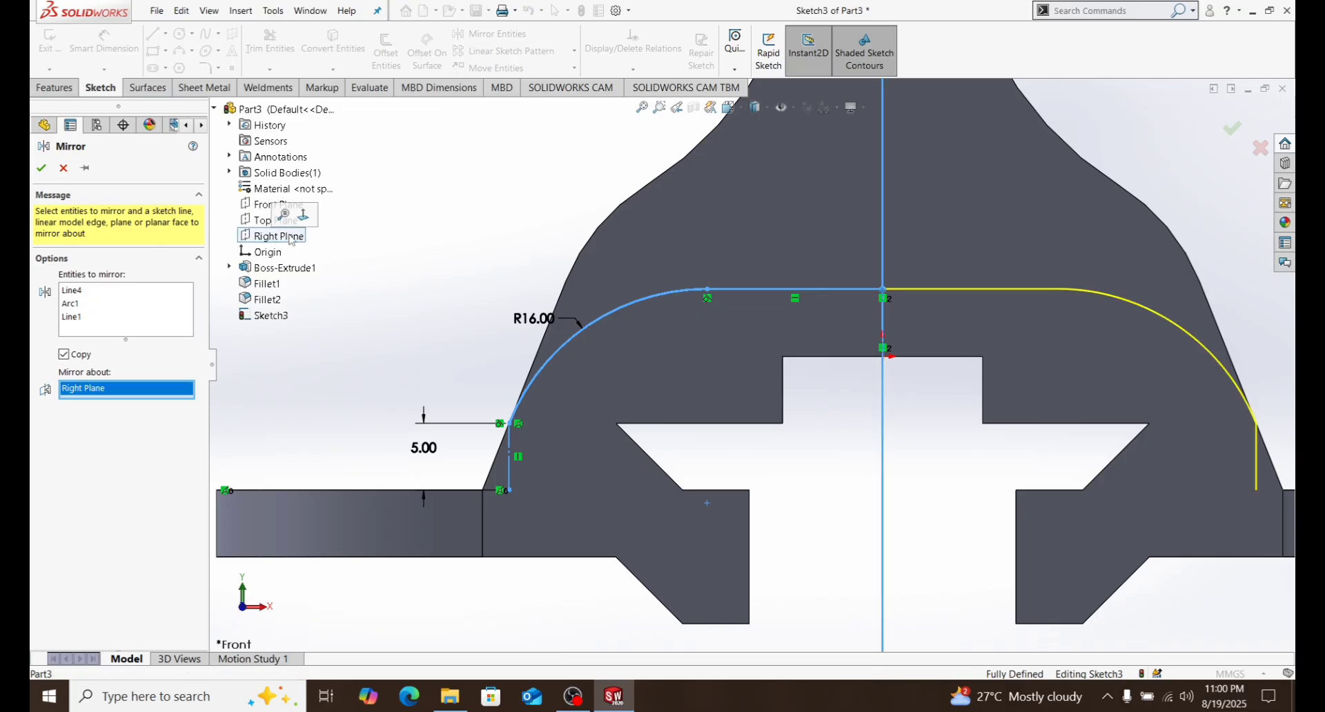
{"action": "left_click", "coordinate": [41, 168]}
{"action": "scroll", "coordinate": [745, 343], "scroll_direction": "up", "scroll_amount": 1}
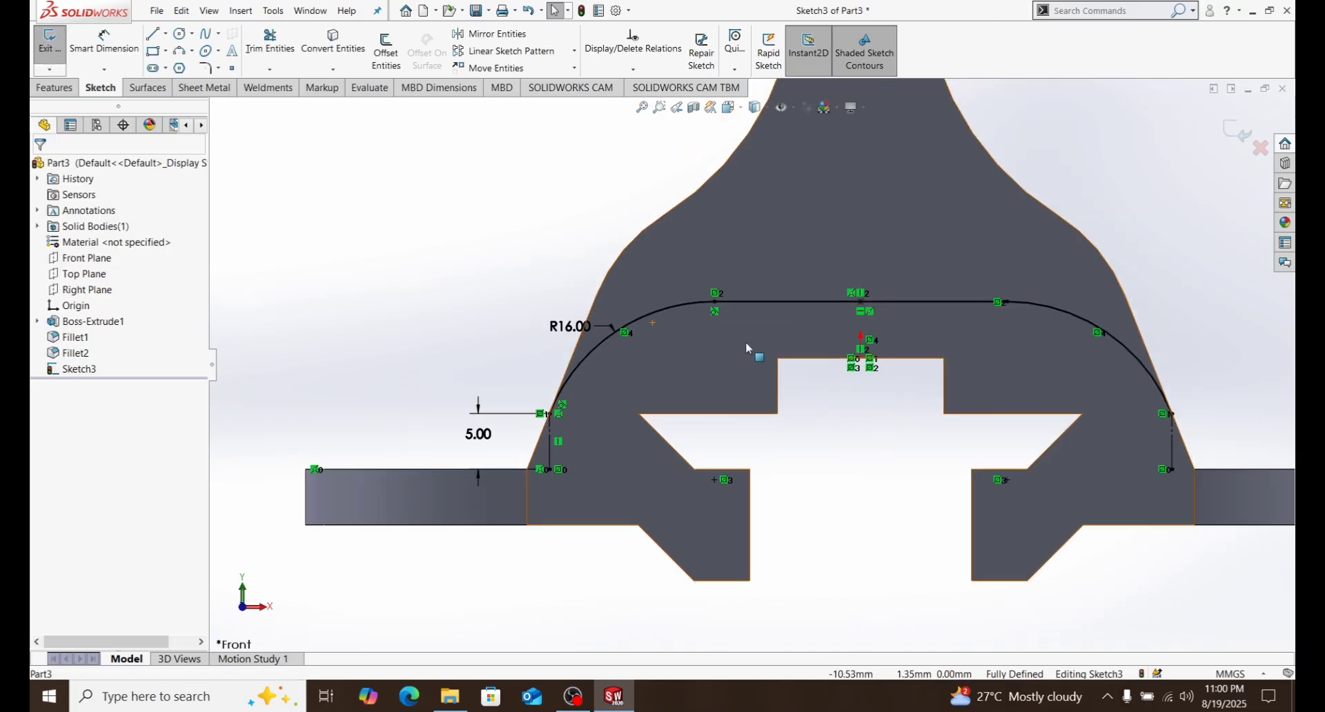
{"action": "mouse_move", "coordinate": [845, 348]}
{"action": "middle_mouse_down"}
{"action": "mouse_move", "coordinate": [802, 353]}
{"action": "mouse_move", "coordinate": [844, 349]}
{"action": "middle_mouse_up"}
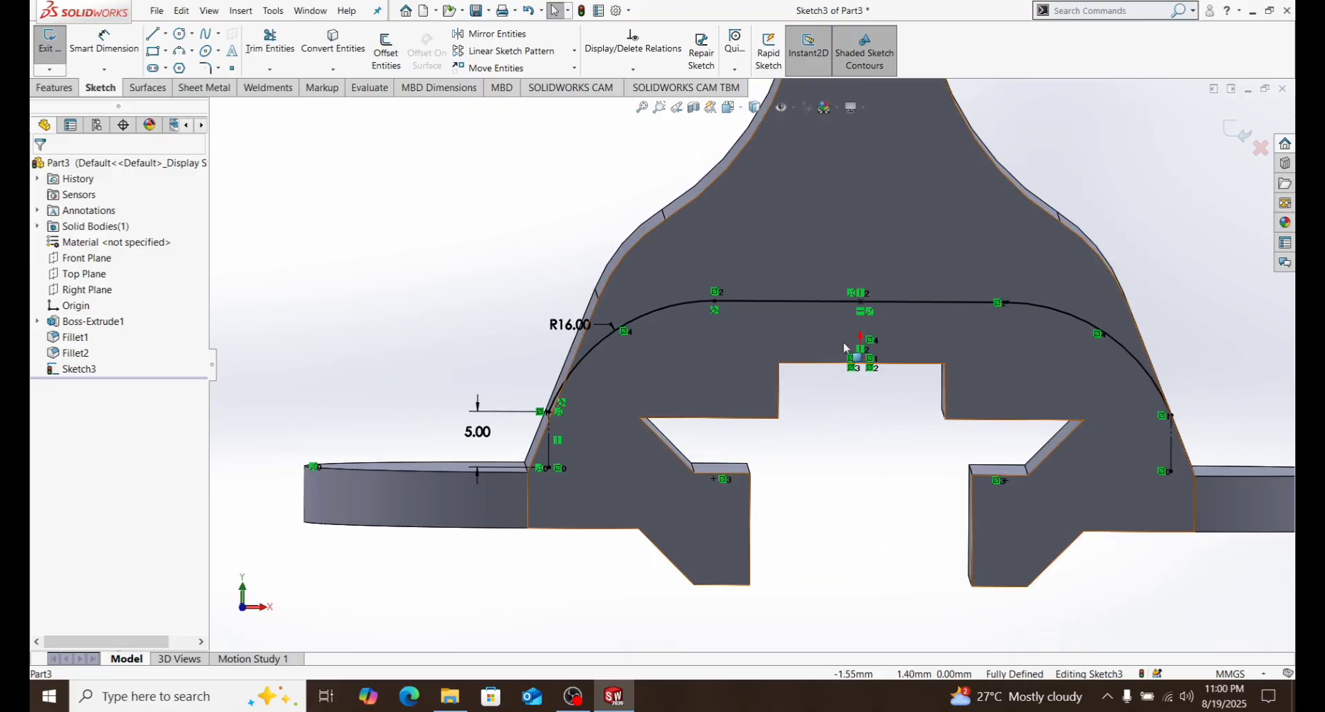
{"action": "left_click", "coordinate": [1230, 135]}
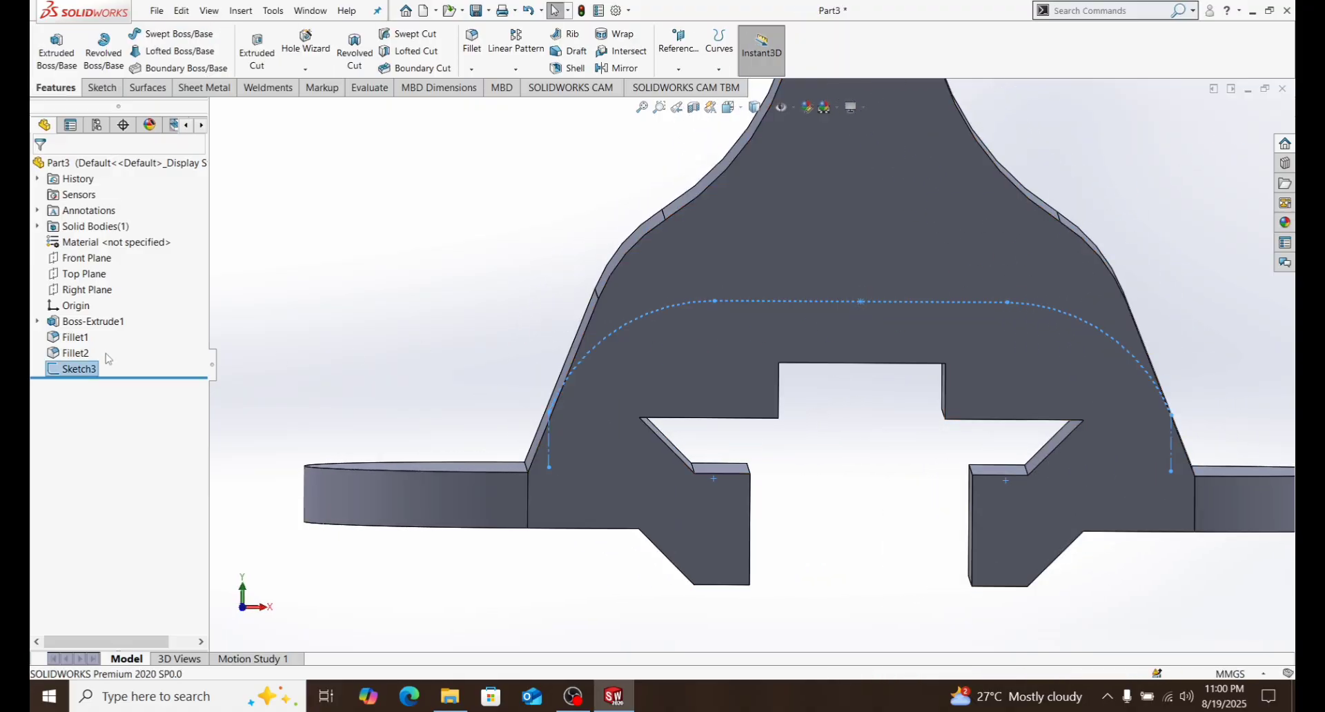
Start a sketch on the Right Plane and draw a corner rectangle about 20.5 mm wide and 20 mm high above the origin.
{"action": "left_click", "coordinate": [95, 293]}
{"action": "left_click", "coordinate": [138, 306]}
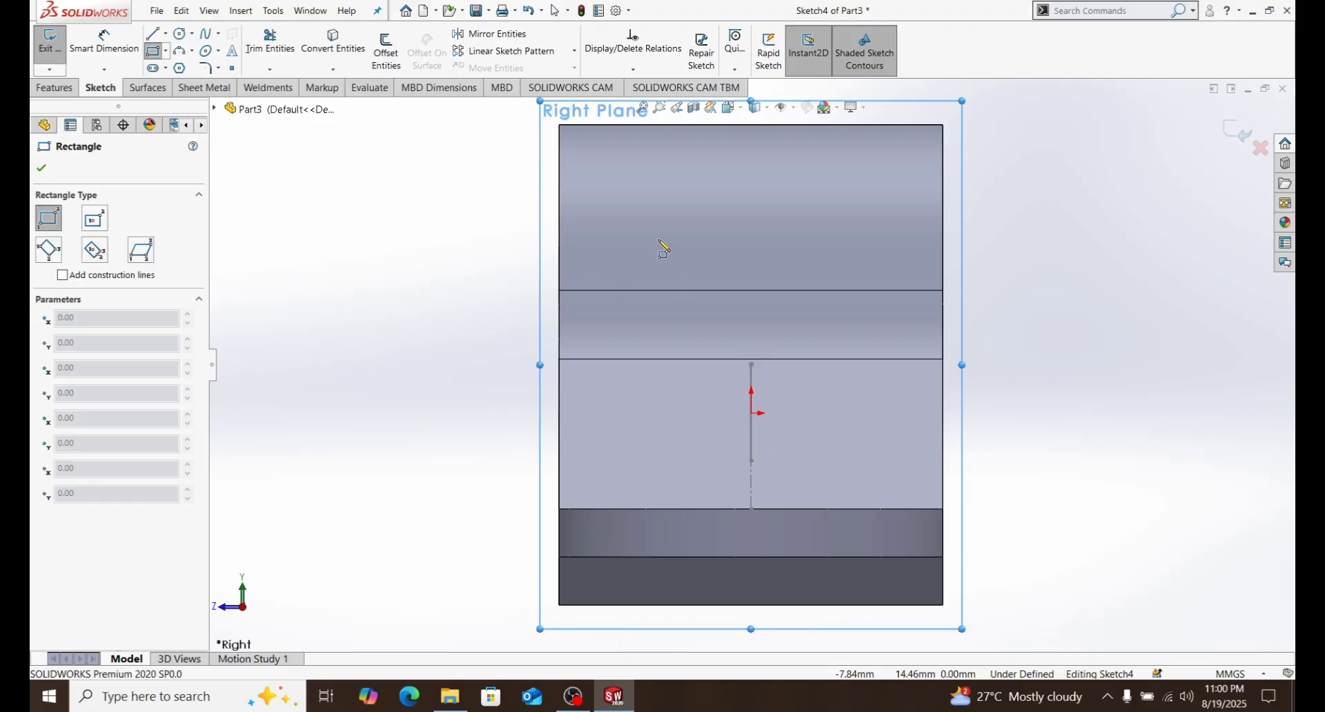
{"action": "left_click", "coordinate": [642, 204]}
{"action": "left_click", "coordinate": [839, 395]}
{"action": "right_click", "coordinate": [1017, 394]}
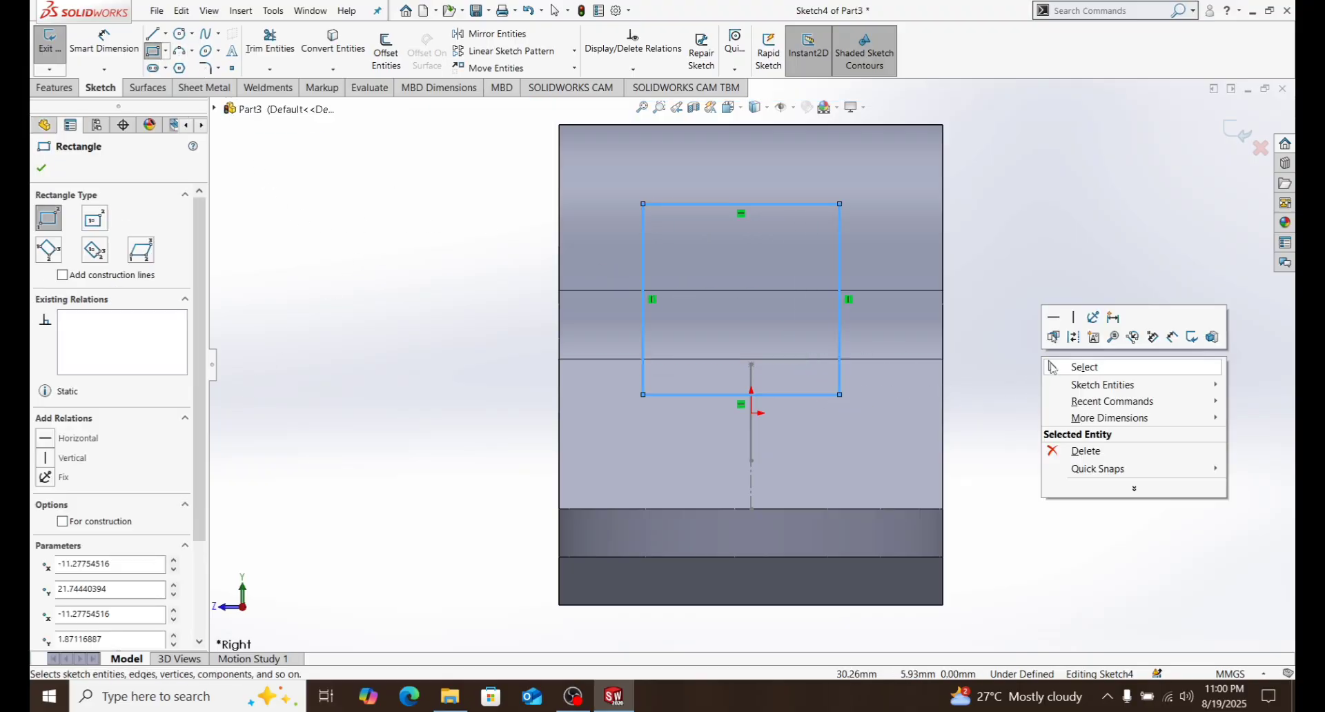
{"action": "left_click", "coordinate": [1067, 371]}
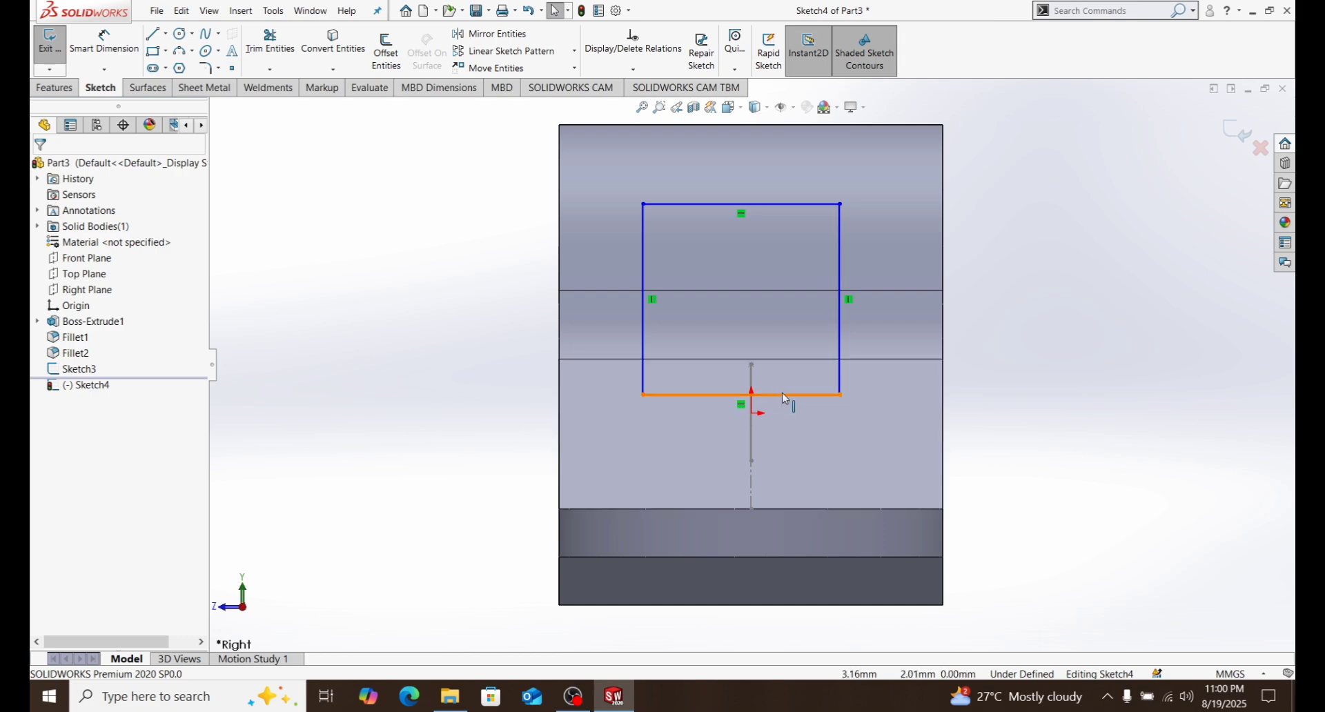
Align the midpoint of the rectangle's lower edge vertically with the origin.
{"action": "scroll", "coordinate": [791, 397], "scroll_direction": "down", "scroll_amount": 2}
{"action": "scroll", "coordinate": [766, 255], "scroll_direction": "up", "scroll_amount": 2}
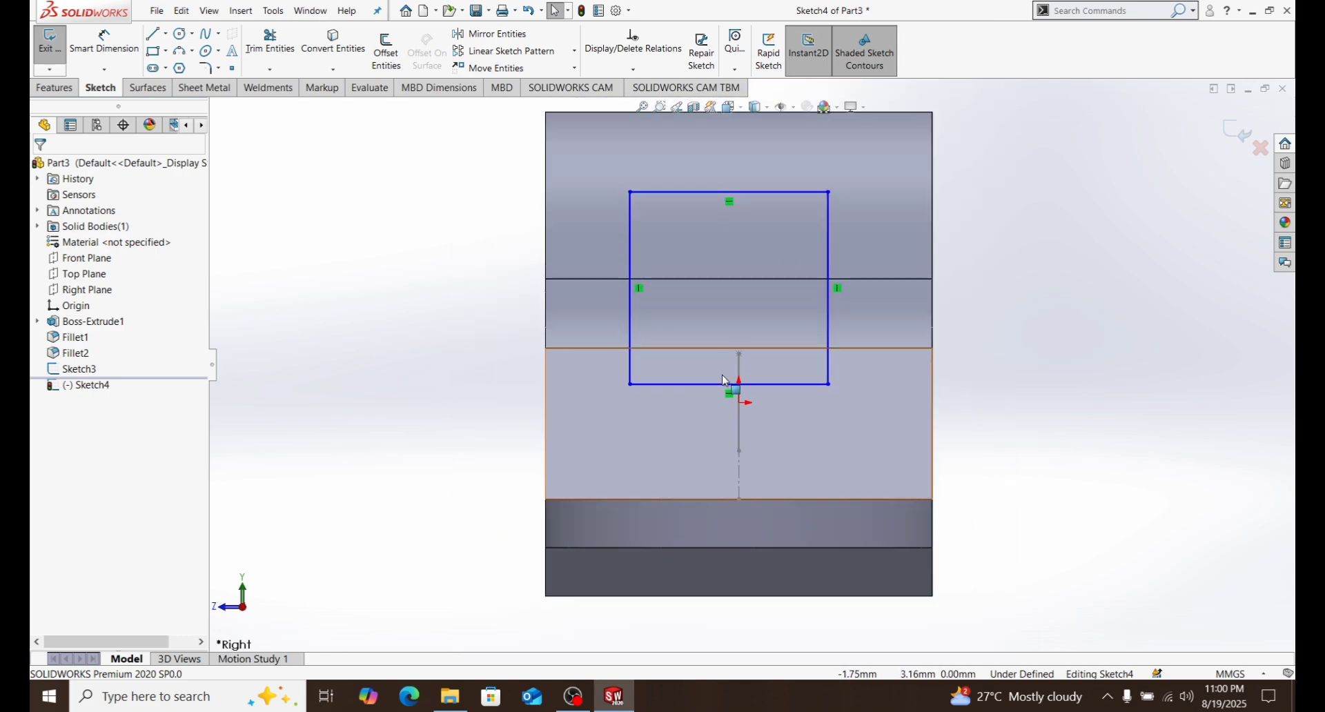
{"action": "left_click", "coordinate": [729, 384]}
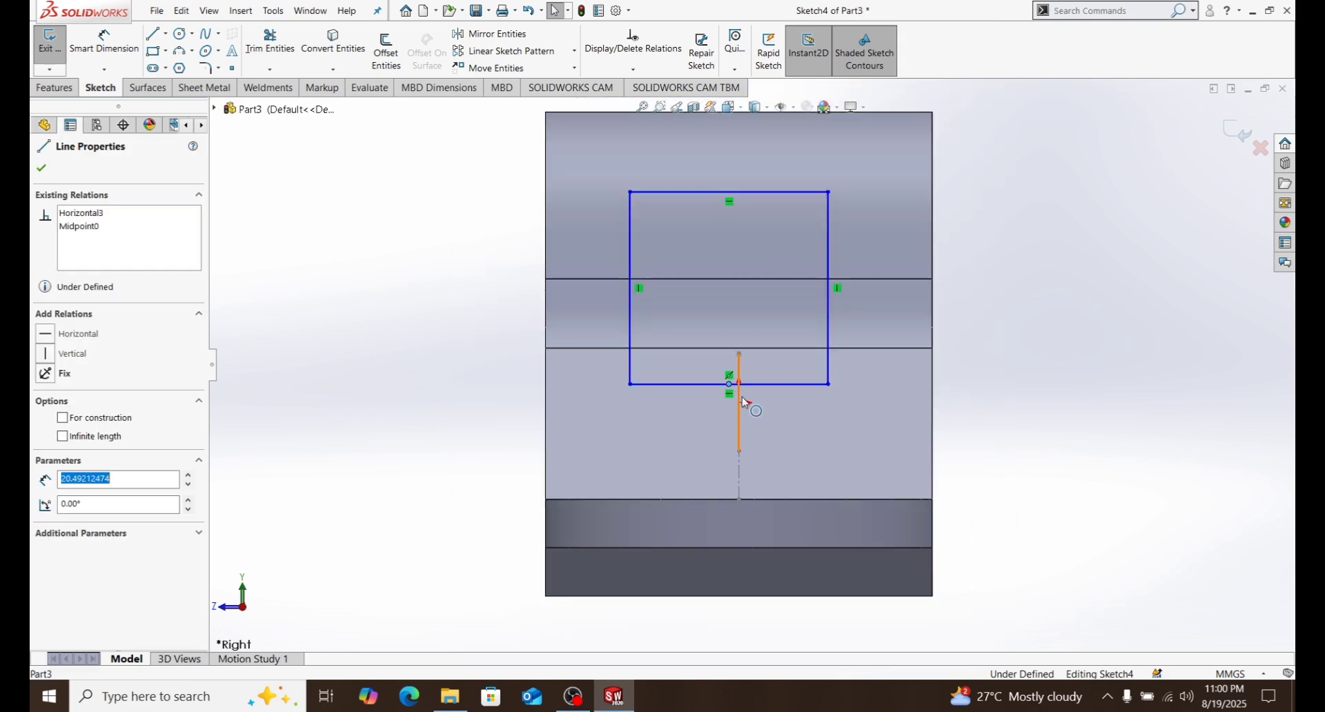
{"action": "left_click", "coordinate": [738, 402], "text": "ctrl"}
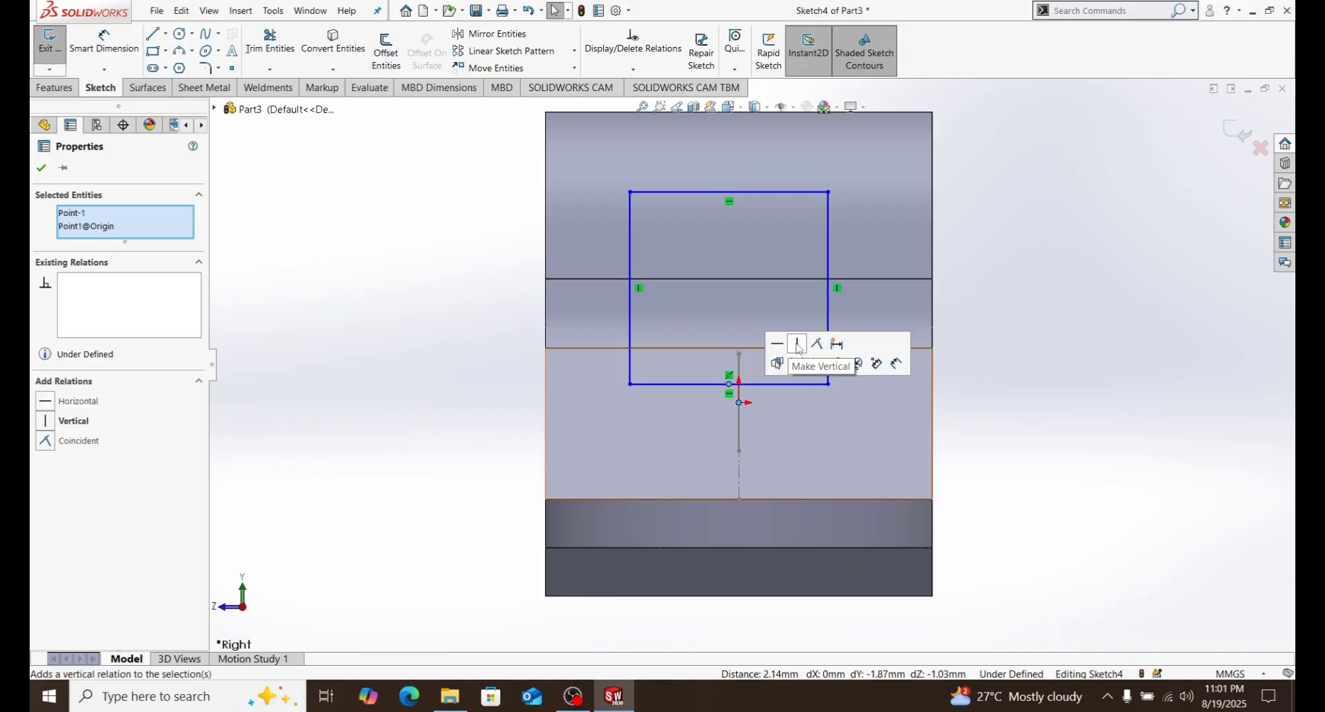
{"action": "left_click", "coordinate": [797, 343]}
{"action": "left_click", "coordinate": [1031, 445]}
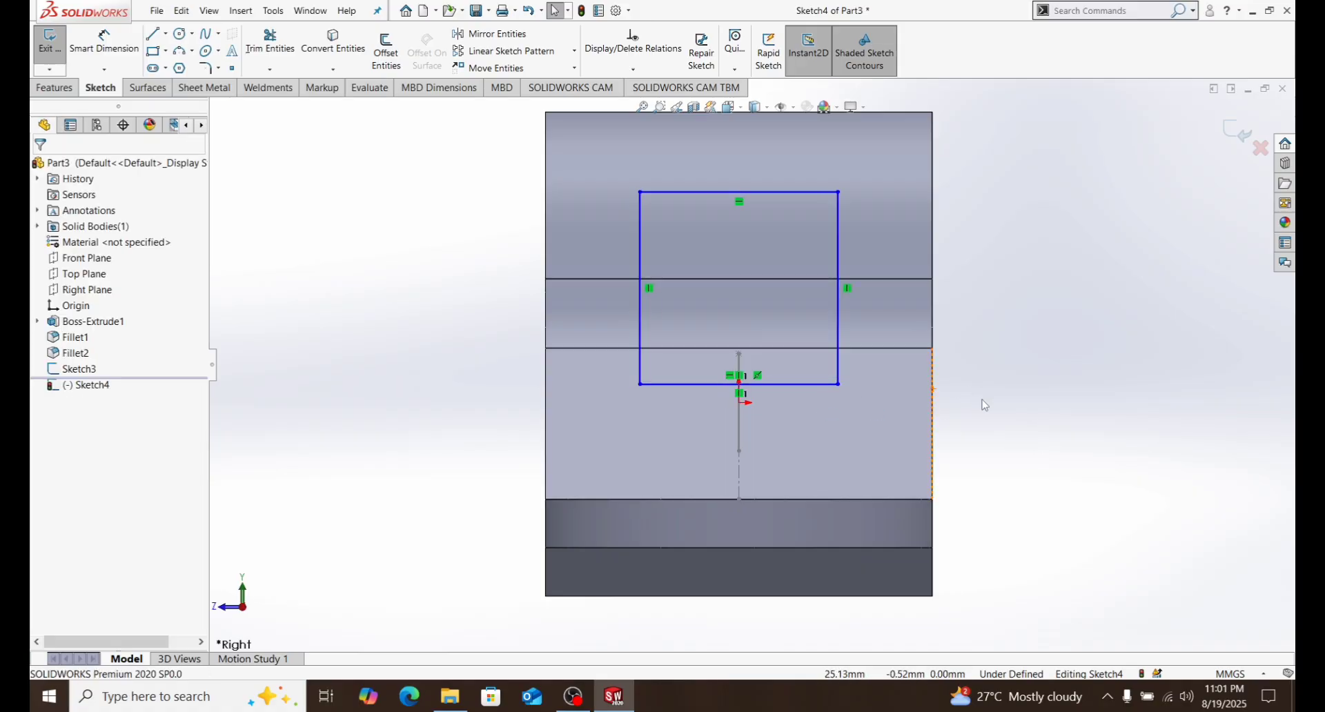
Dimension the rectangle's upper edge 10 mm below the body's top edge.
{"action": "right_click_drag", "start_coordinate": [985, 405], "coordinate": [976, 338]}
{"action": "scroll", "coordinate": [802, 172], "scroll_direction": "up", "scroll_amount": 2}
{"action": "scroll", "coordinate": [807, 194], "scroll_direction": "down", "scroll_amount": 2}
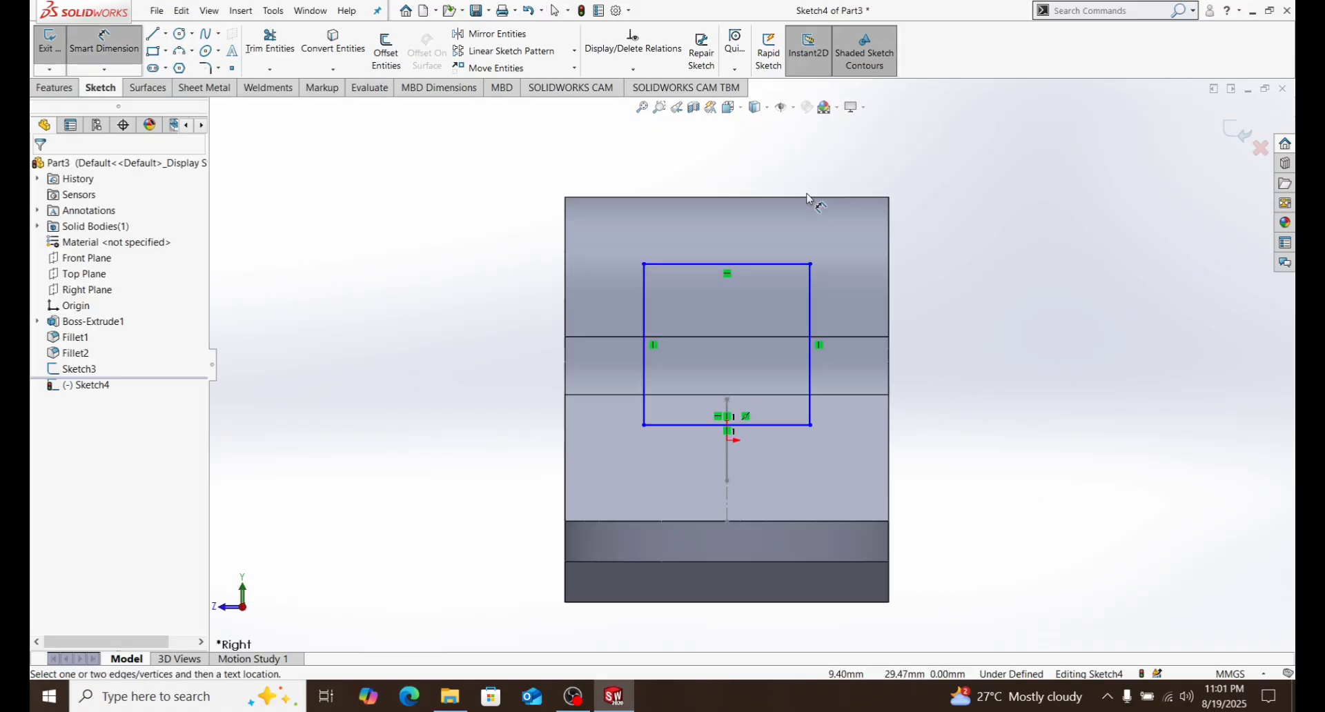
{"action": "left_click", "coordinate": [792, 207]}
{"action": "left_click", "coordinate": [775, 287]}
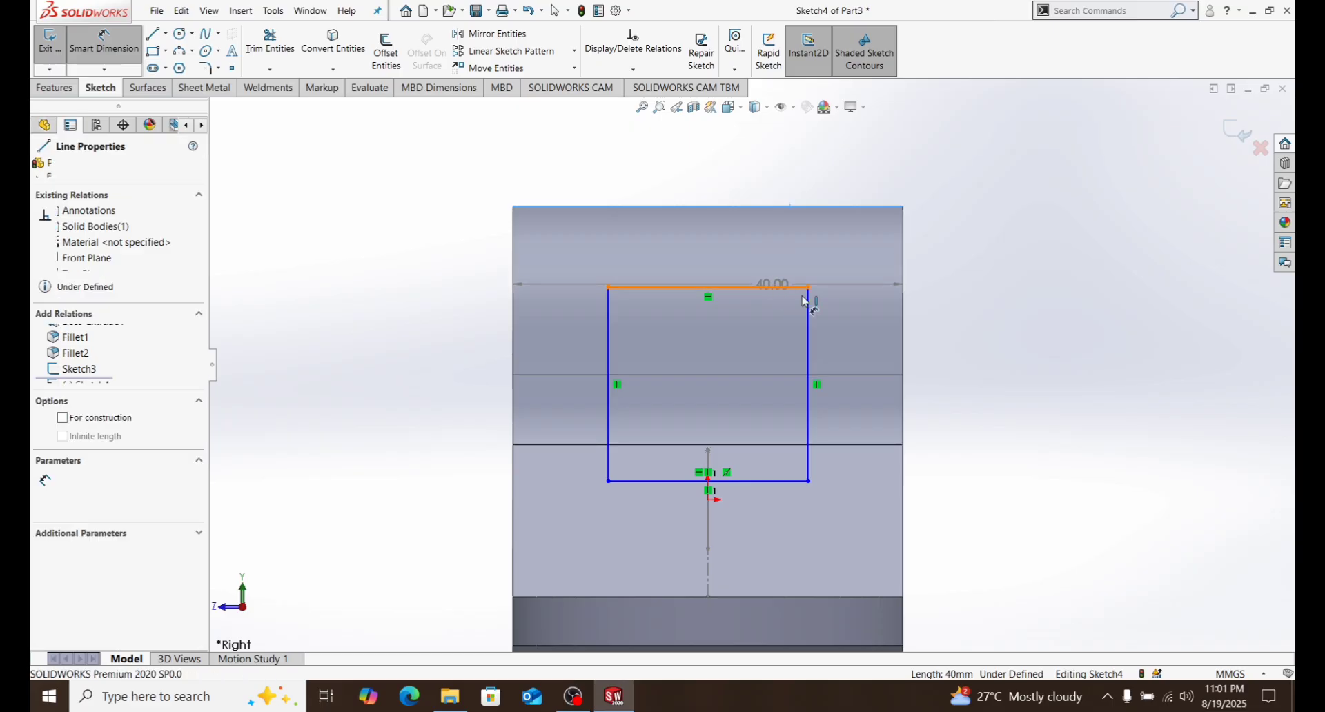
{"action": "left_click", "coordinate": [997, 257]}
{"action": "type", "text": "10"}
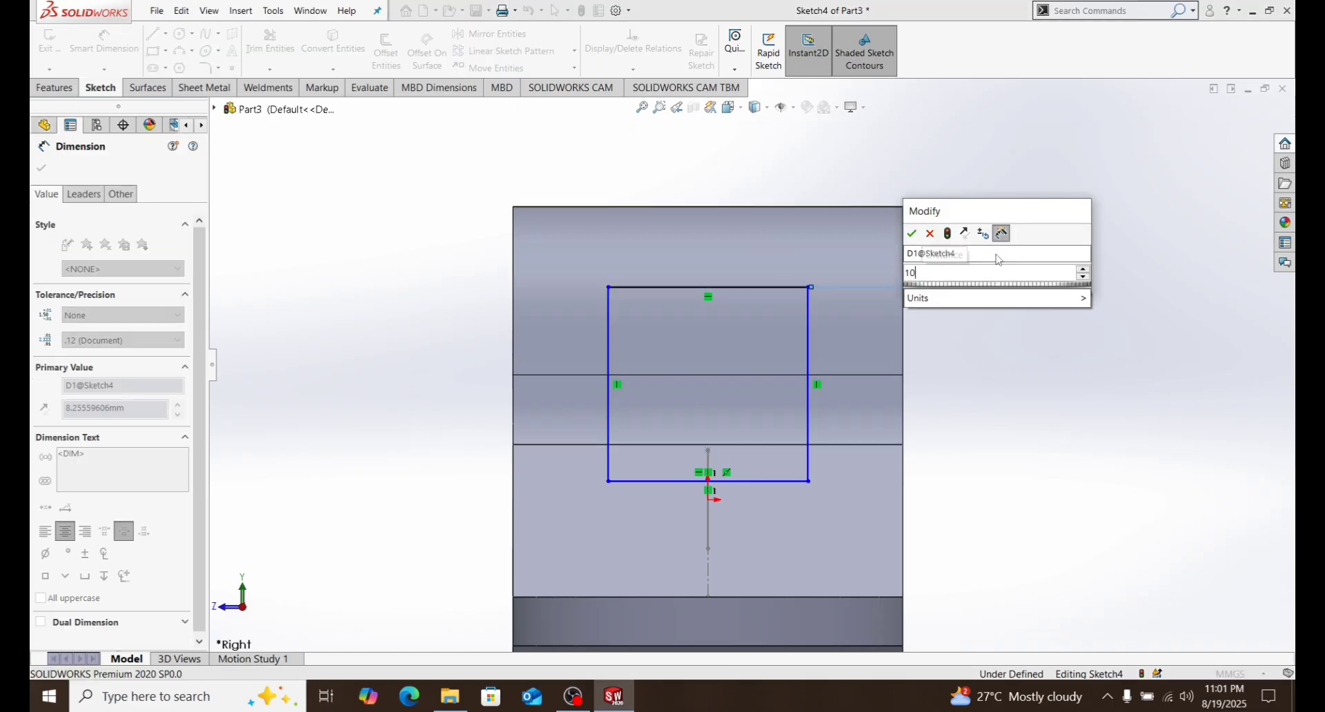
{"action": "key", "text": "Return"}
Dimension the rectangle's width as 20 mm and finish dimensioning.
{"action": "left_click", "coordinate": [719, 304]}
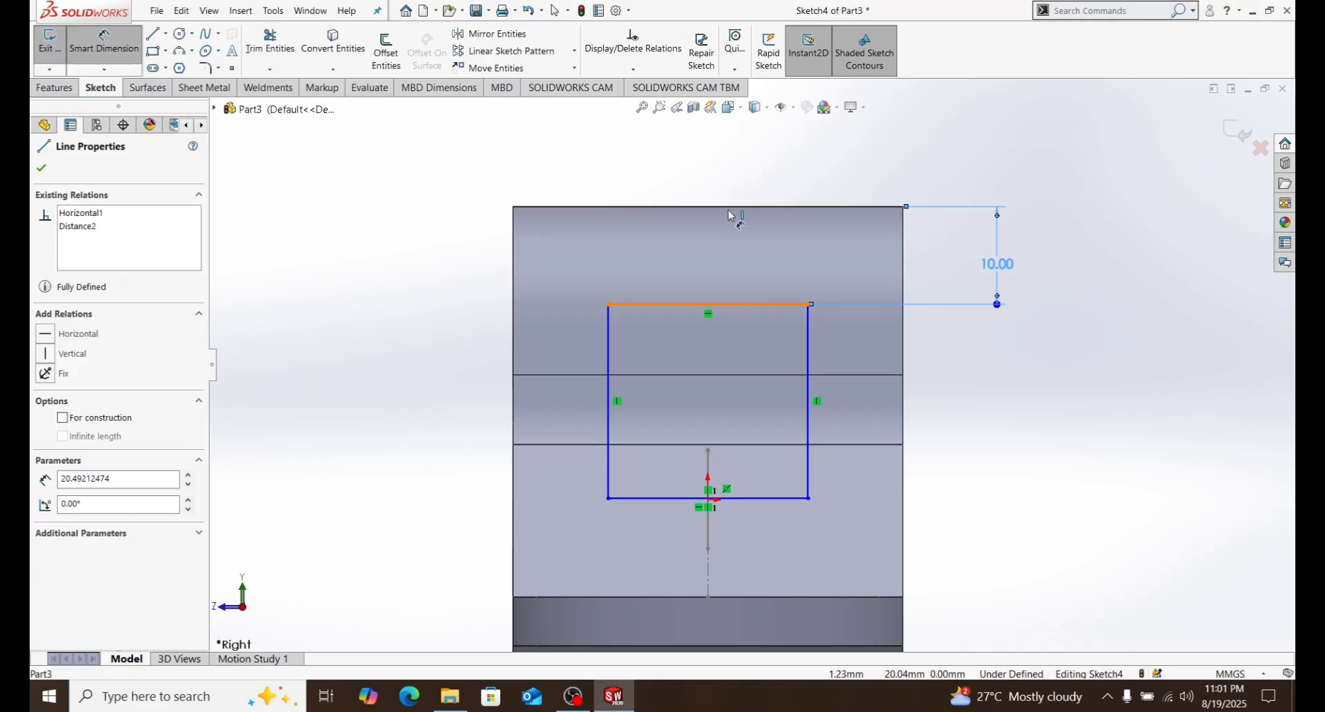
{"action": "left_click", "coordinate": [730, 175]}
{"action": "type", "text": "20"}
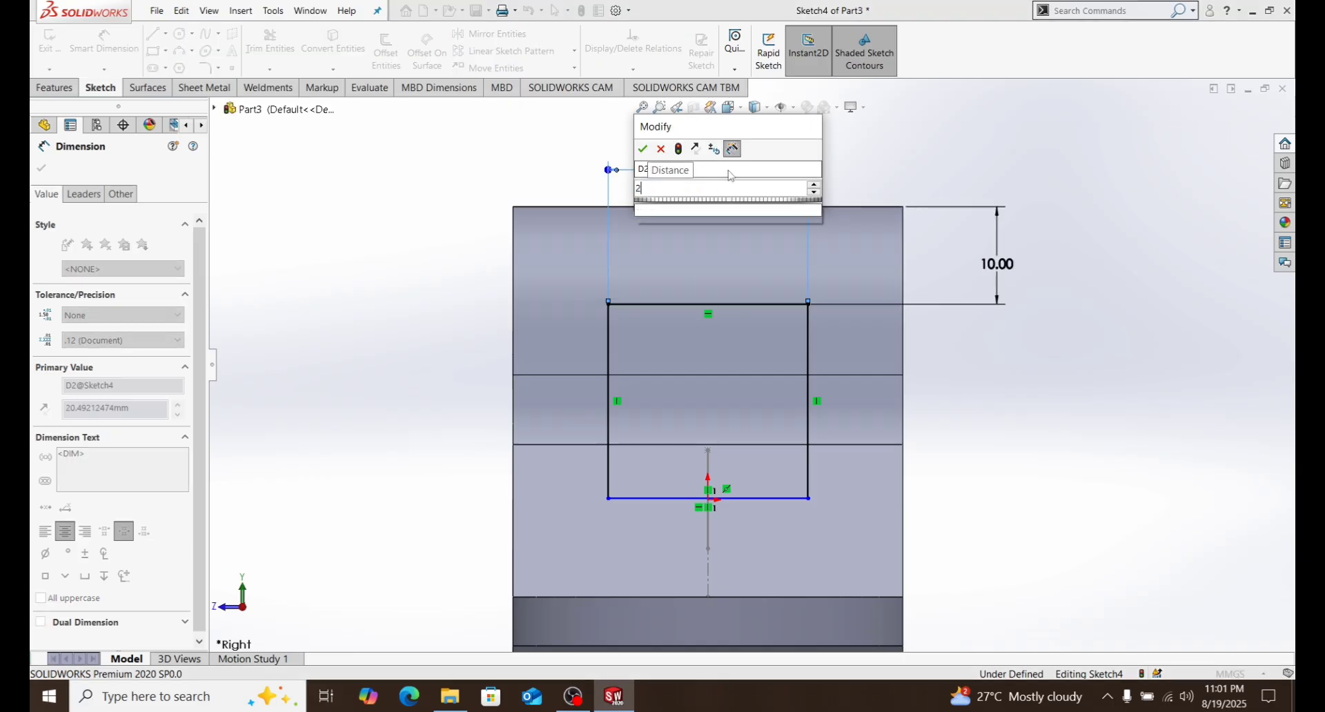
{"action": "key", "text": "Return"}
{"action": "right_click", "coordinate": [1053, 384]}
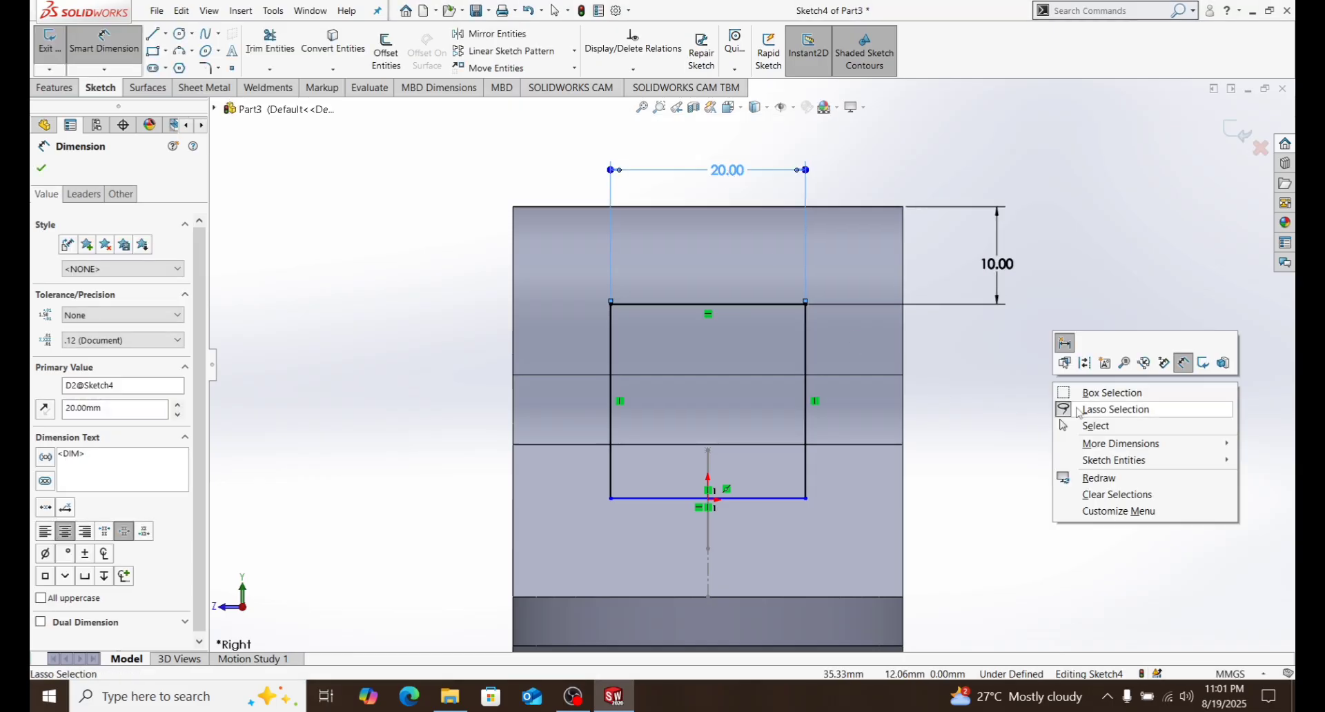
{"action": "left_click", "coordinate": [1087, 430]}
Move the rectangle's lower edge up clear of the origin, toward the path sketch's horizontal line.
{"action": "middle_click_drag", "start_coordinate": [958, 510], "coordinate": [752, 514]}
{"action": "scroll", "coordinate": [750, 514], "scroll_direction": "down", "scroll_amount": 3}
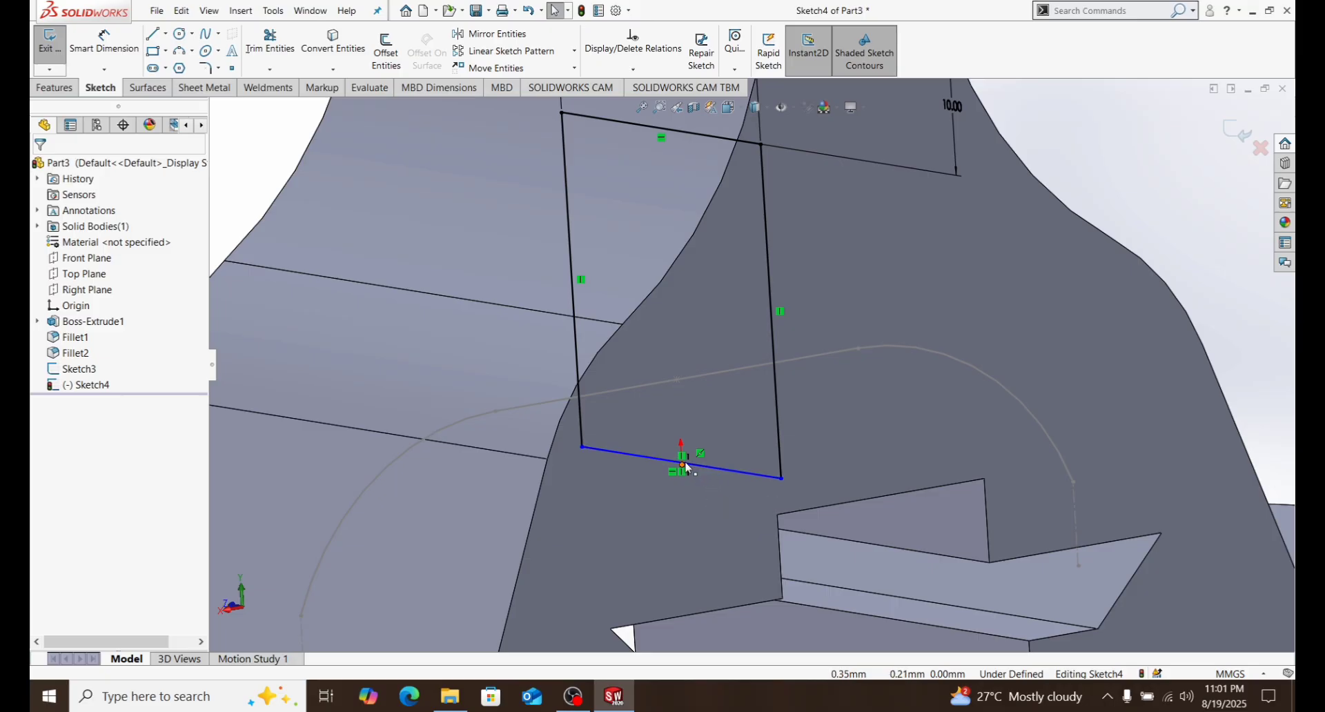
{"action": "scroll", "coordinate": [685, 467], "scroll_direction": "down", "scroll_amount": 2}
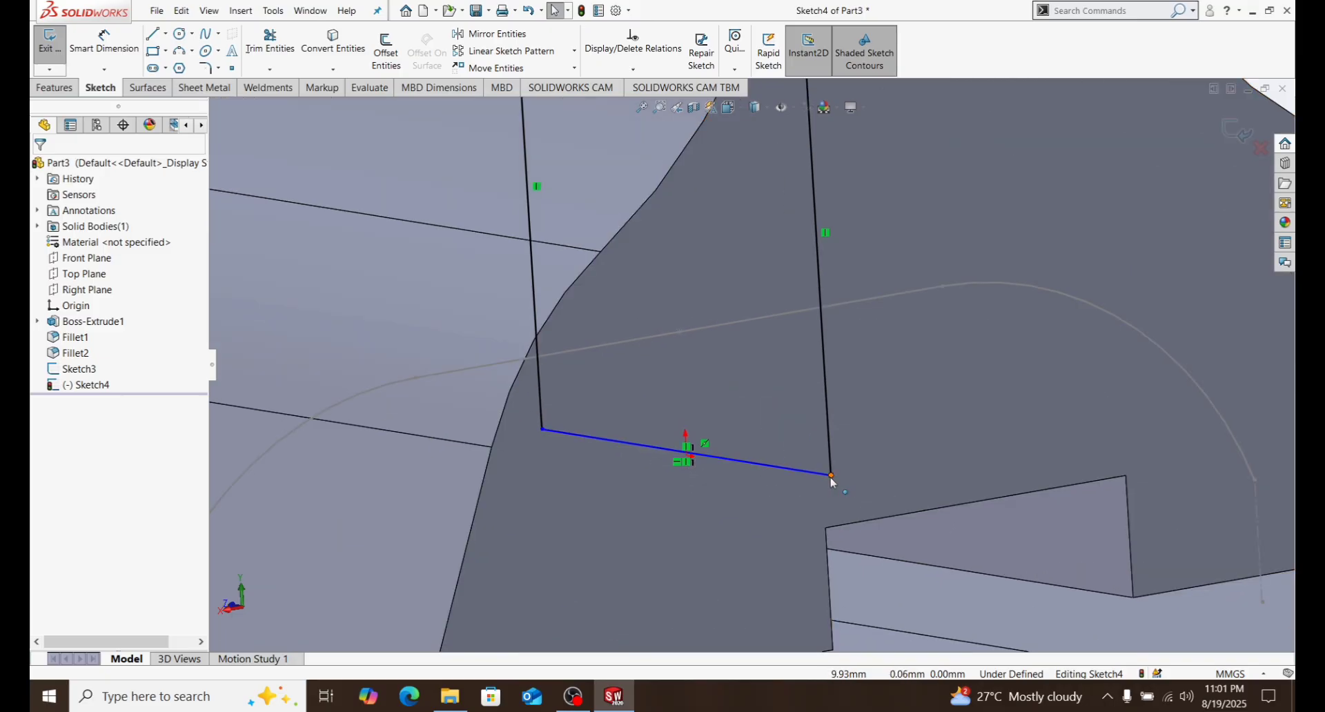
{"action": "left_click_drag", "start_coordinate": [831, 477], "coordinate": [828, 422]}
{"action": "left_click", "coordinate": [795, 471]}
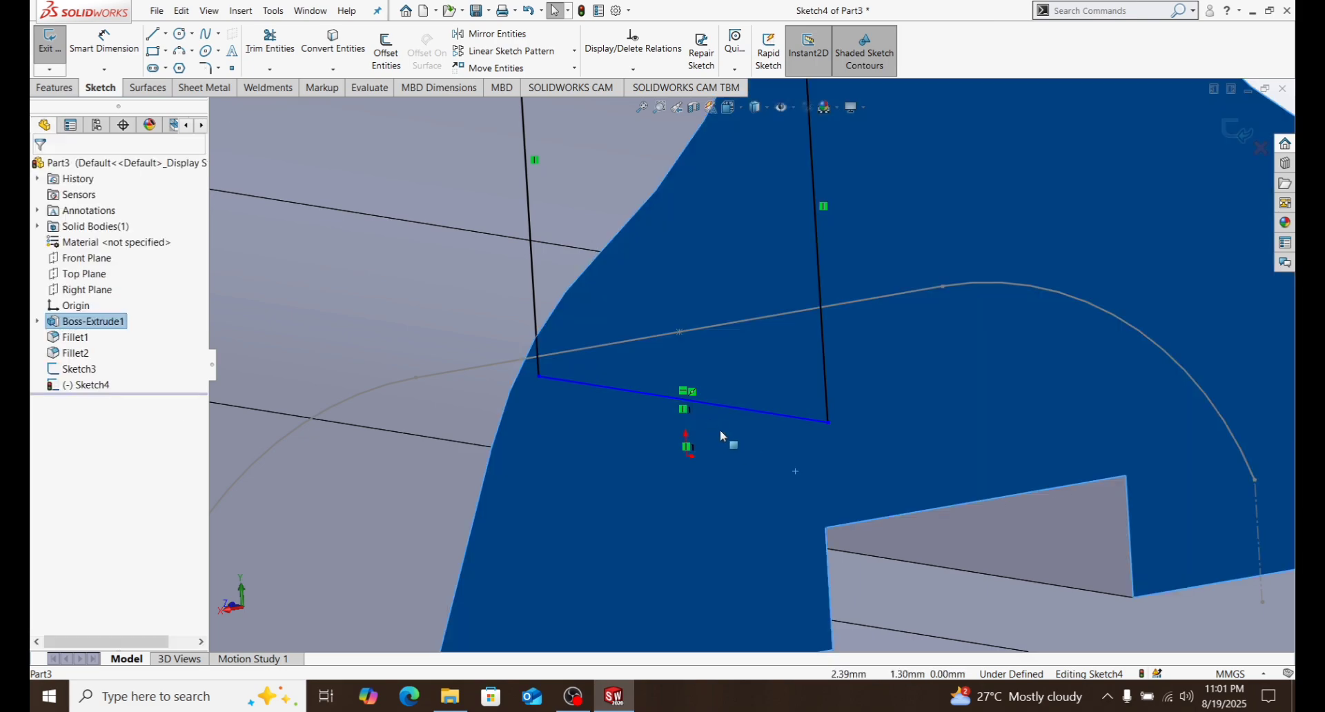
{"action": "scroll", "coordinate": [929, 578], "scroll_direction": "up", "scroll_amount": 3}
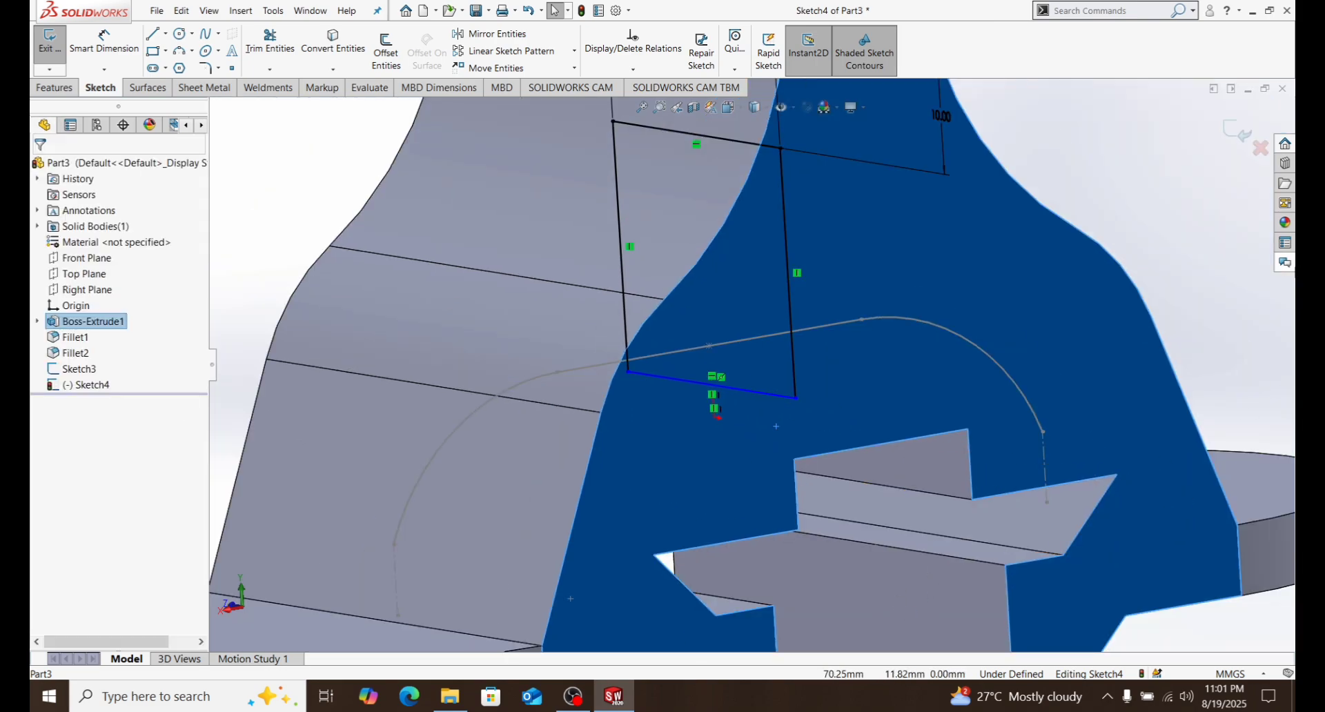
{"action": "left_click", "coordinate": [1202, 298]}
Add a pierce relation between the lower edge's midpoint and the path sketch's horizontal line, and finish the sketch.
{"action": "scroll", "coordinate": [715, 390], "scroll_direction": "down", "scroll_amount": 2}
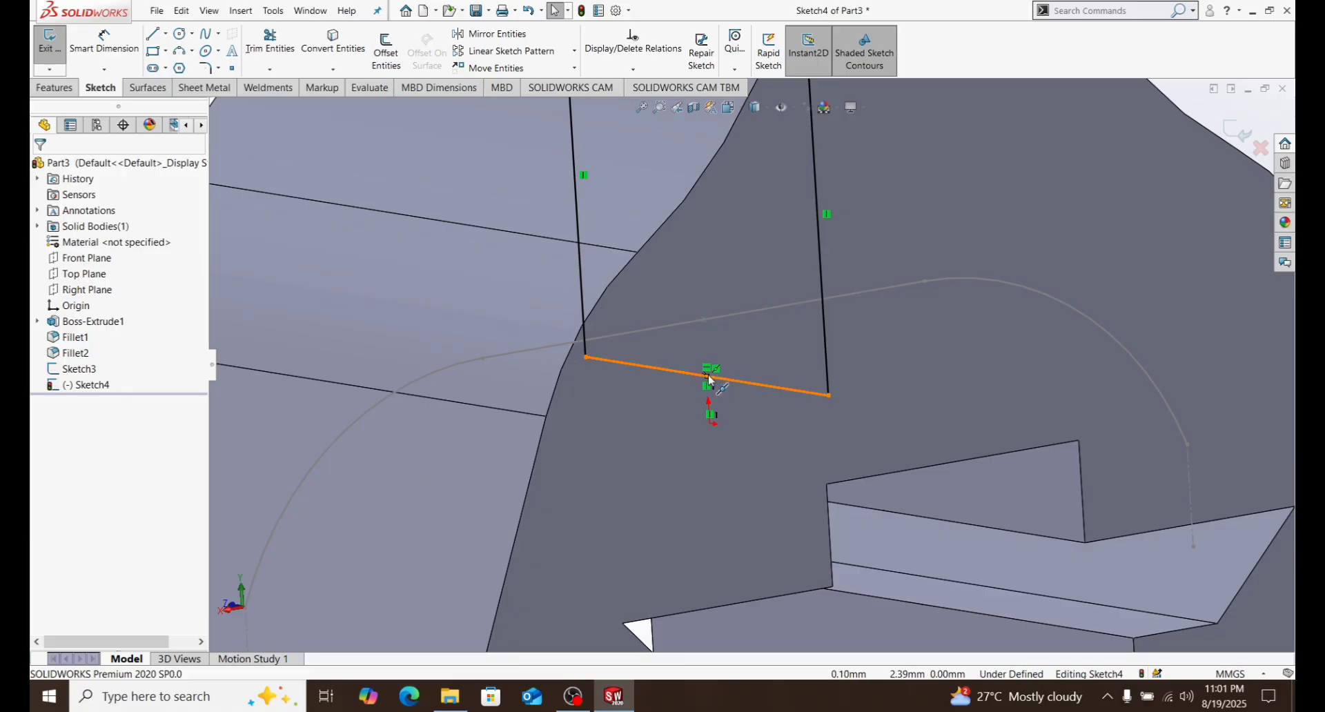
{"action": "left_click", "coordinate": [720, 378]}
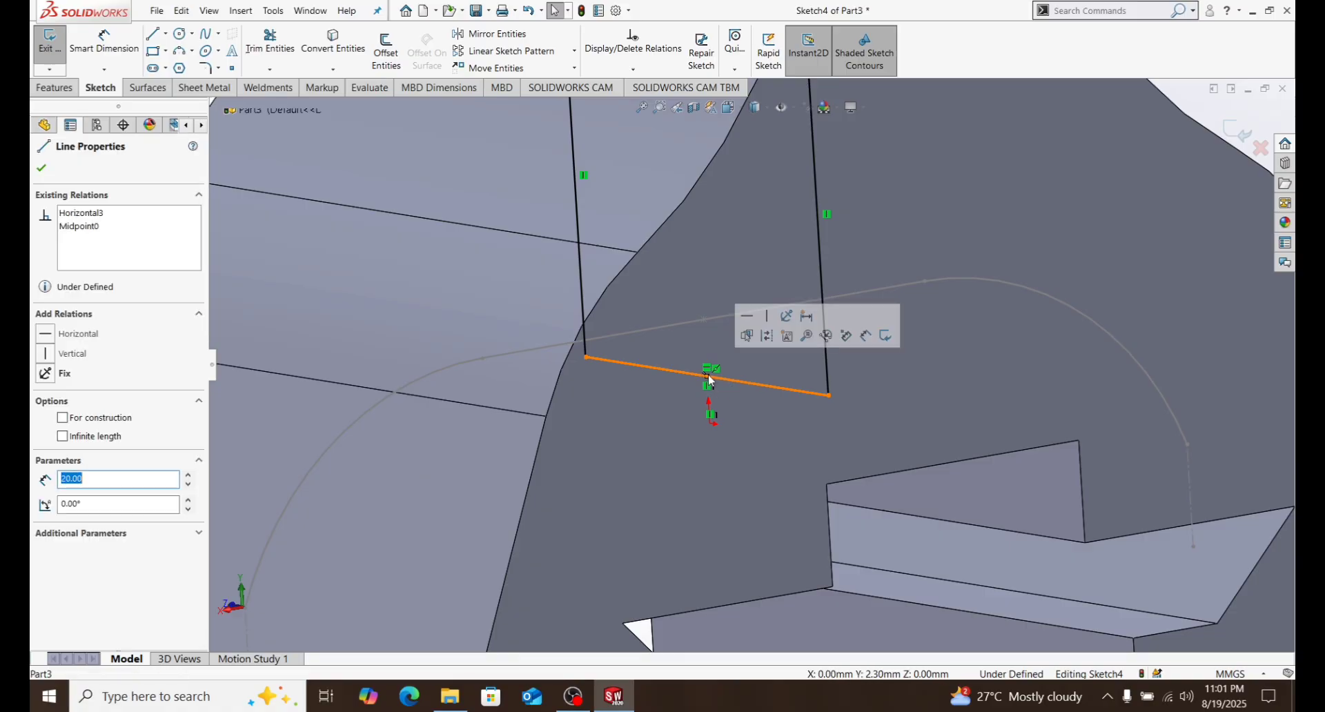
{"action": "left_click", "coordinate": [699, 326], "text": "ctrl"}
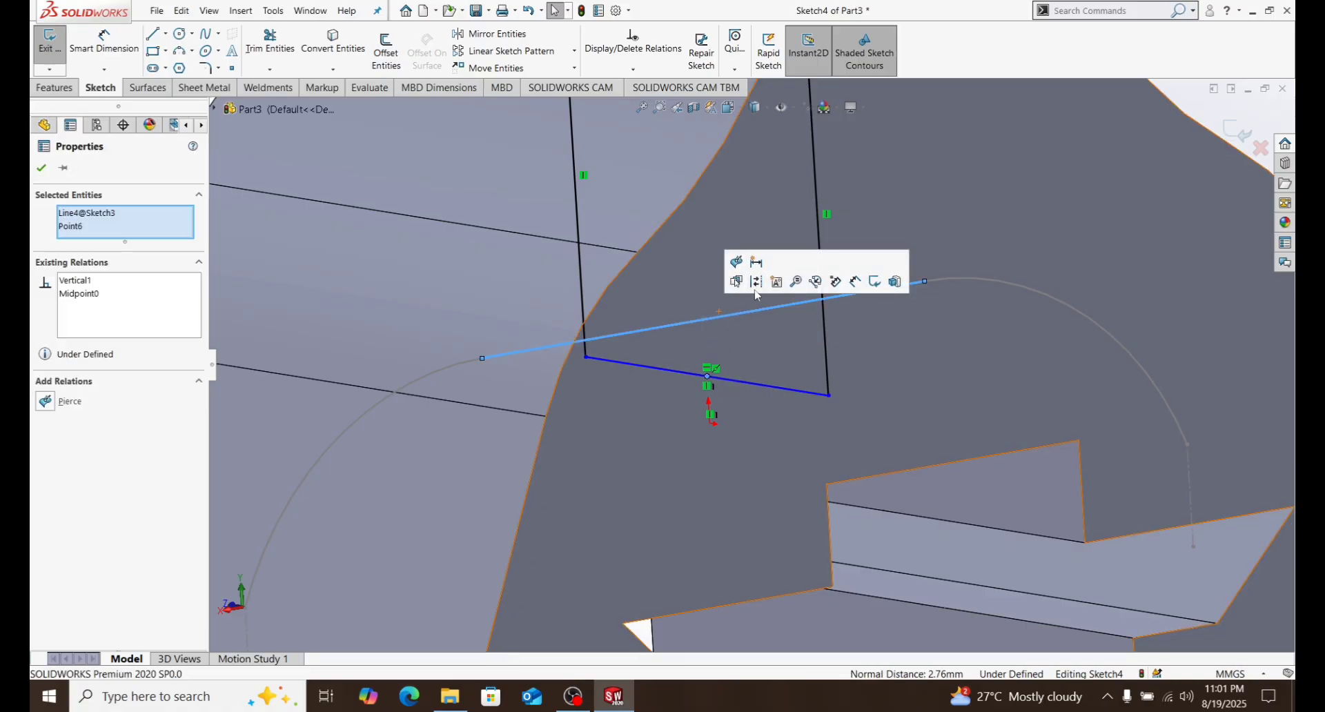
{"action": "left_click", "coordinate": [736, 269]}
{"action": "scroll", "coordinate": [745, 318], "scroll_direction": "up", "scroll_amount": 5}
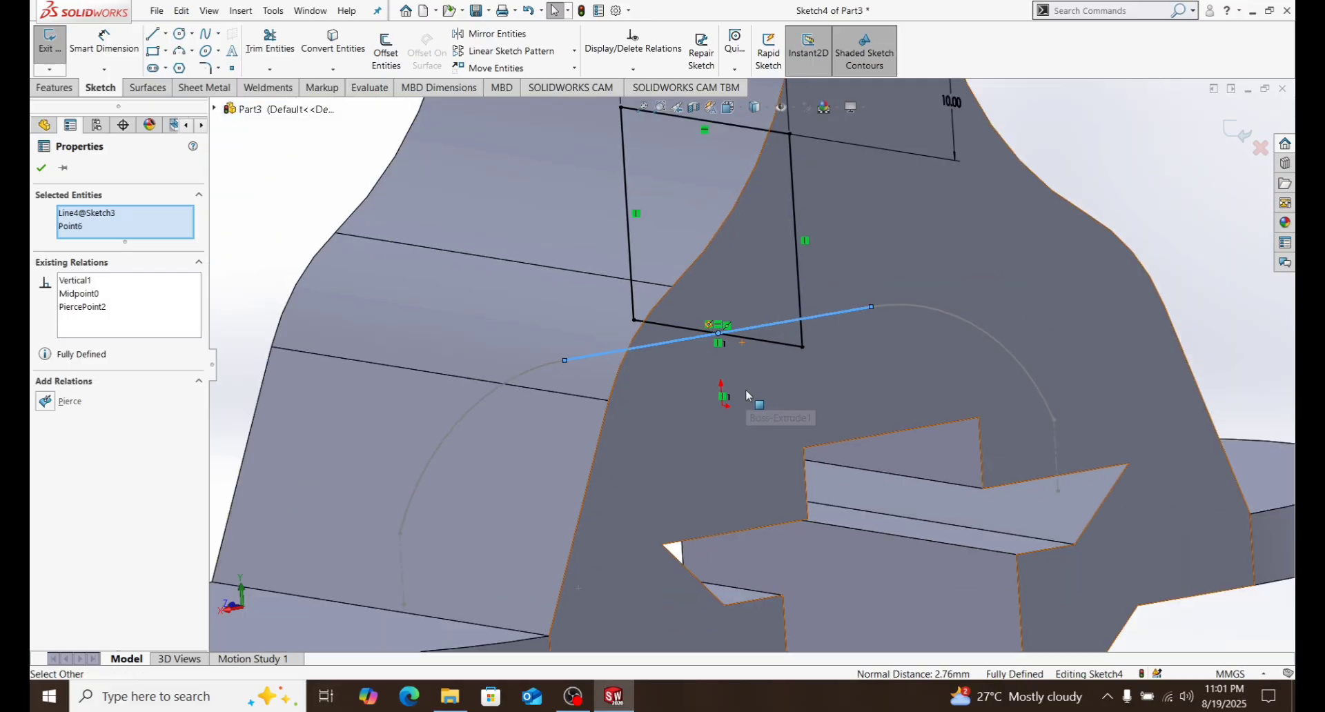
{"action": "left_click", "coordinate": [376, 283]}
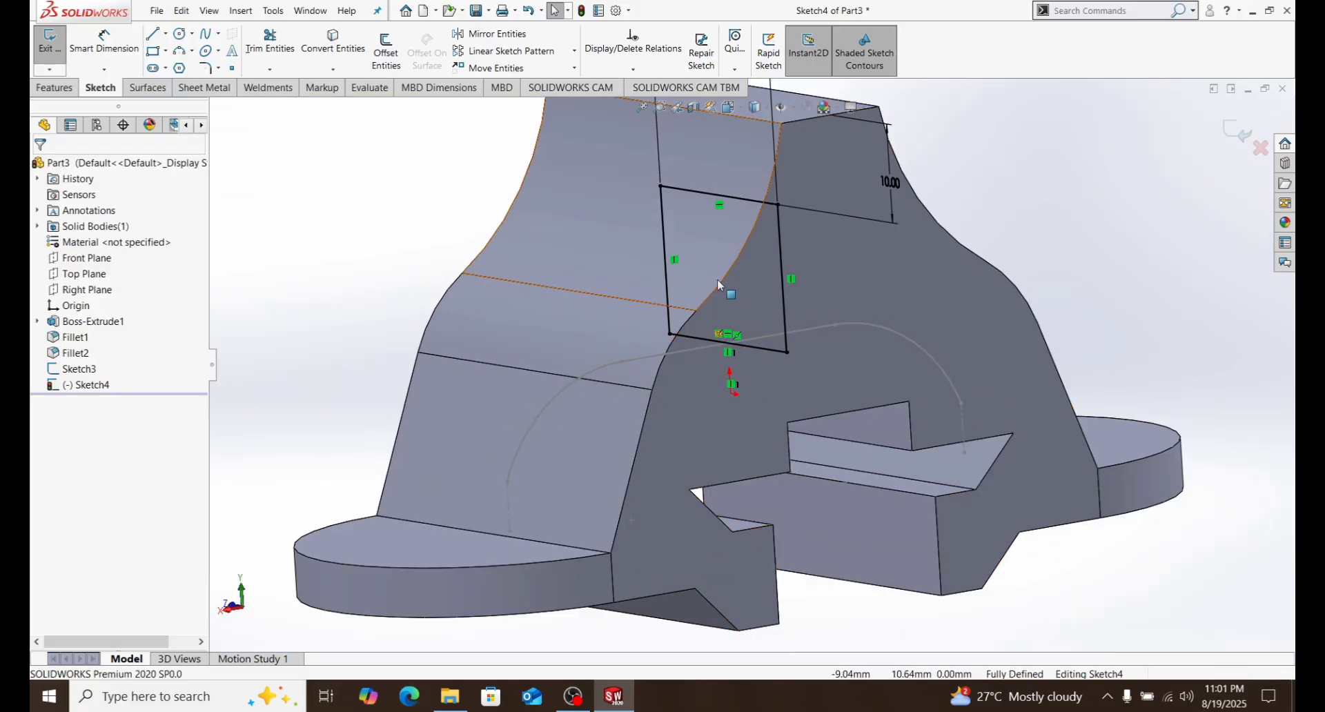
{"action": "scroll", "coordinate": [797, 270], "scroll_direction": "up", "scroll_amount": 3}
{"action": "scroll", "coordinate": [832, 229], "scroll_direction": "down", "scroll_amount": 2}
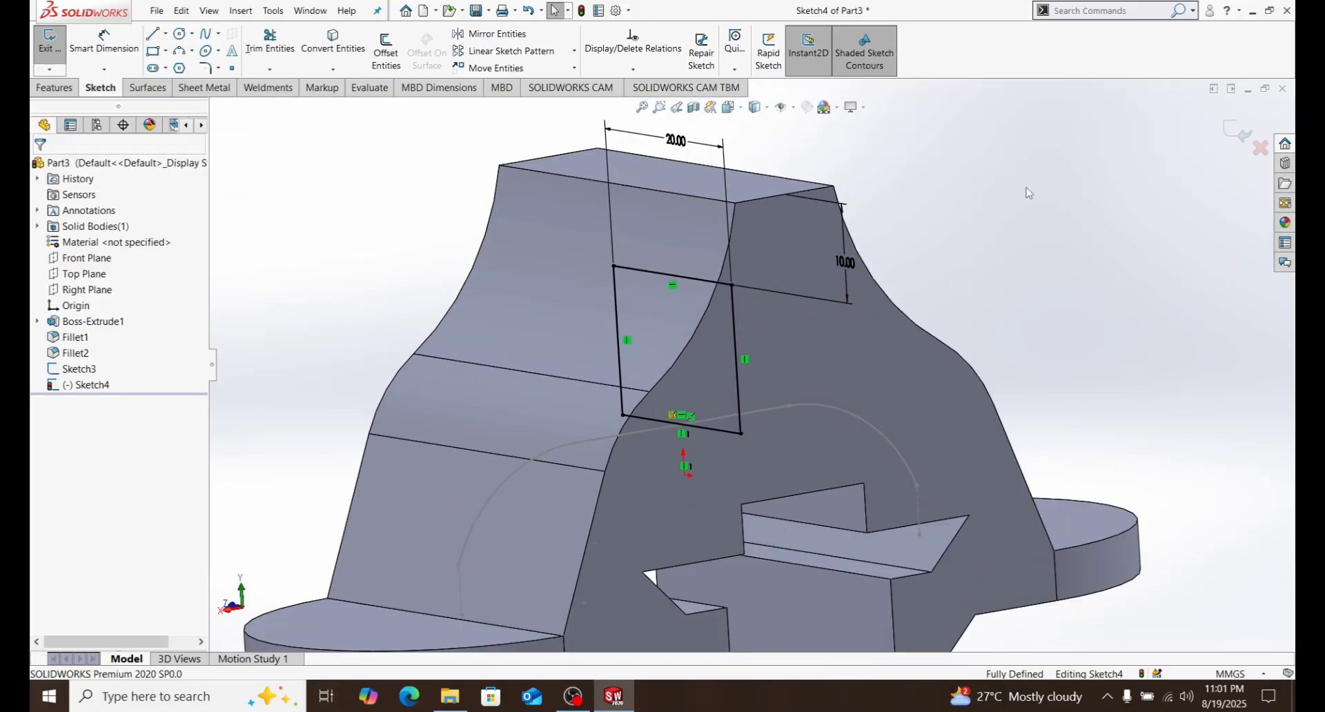
{"action": "left_click", "coordinate": [1234, 129]}
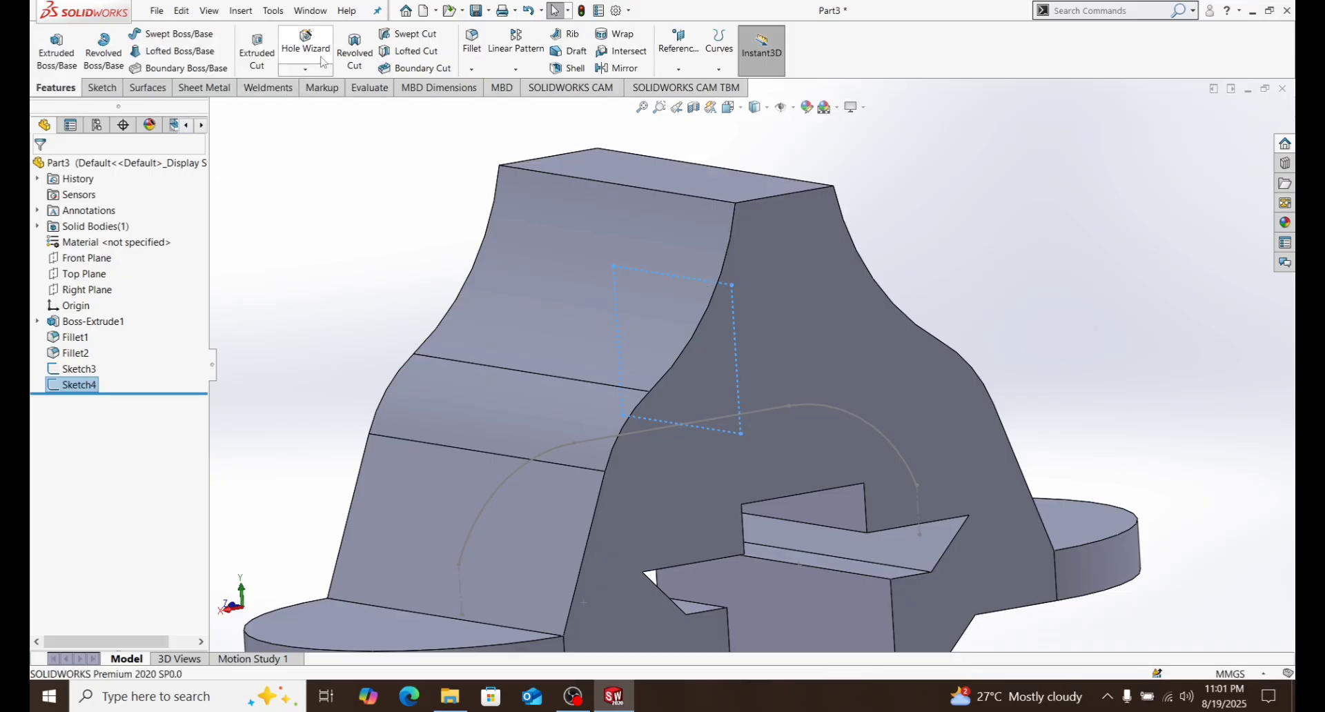
Create a swept cut with the rectangle sketch as profile and the arc-and-line sketch as path, running in both directions.
{"action": "left_click", "coordinate": [410, 34]}
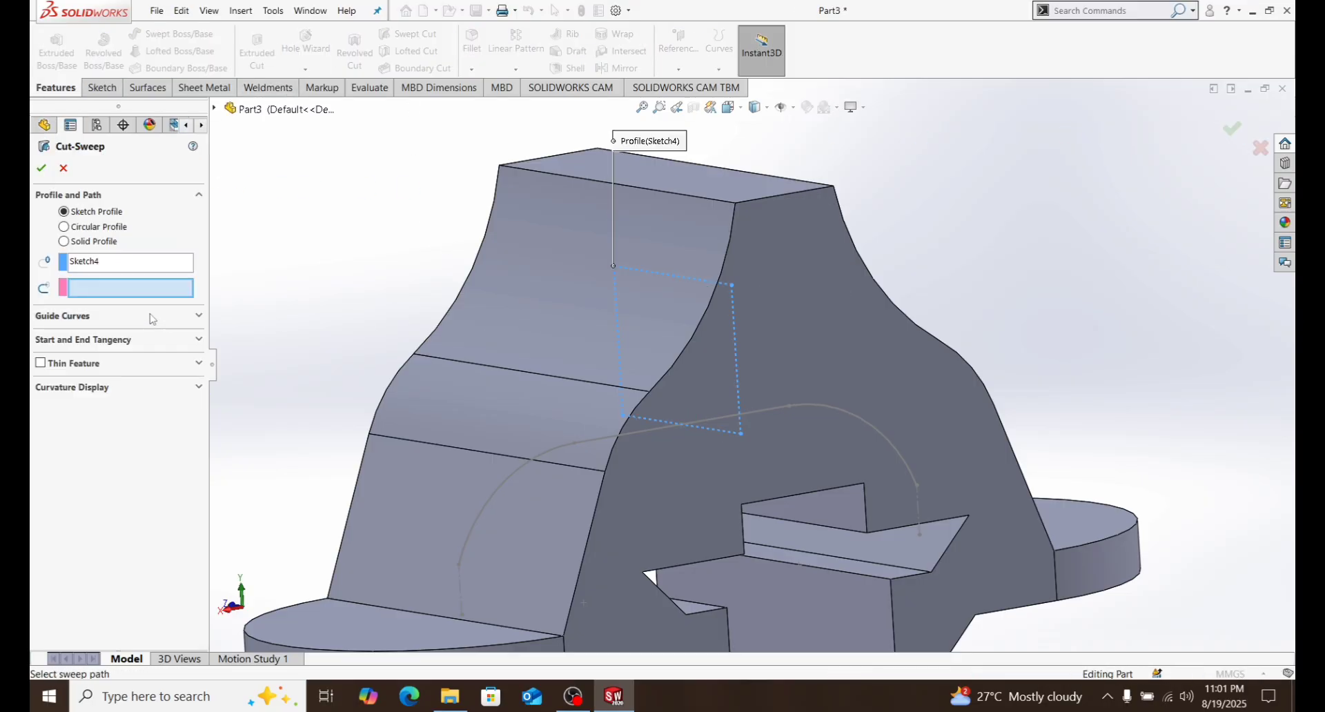
{"action": "left_click", "coordinate": [214, 109]}
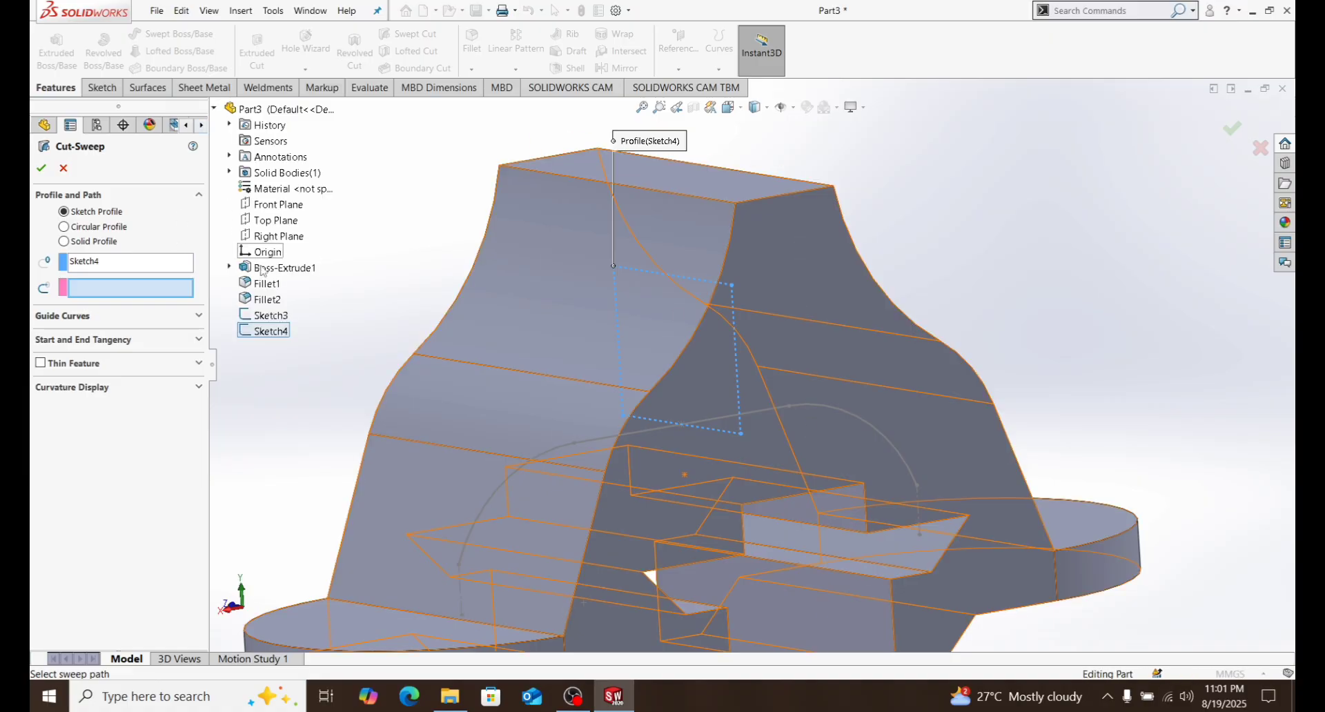
{"action": "left_click", "coordinate": [269, 316]}
{"action": "middle_click_drag", "start_coordinate": [590, 491], "coordinate": [542, 453]}
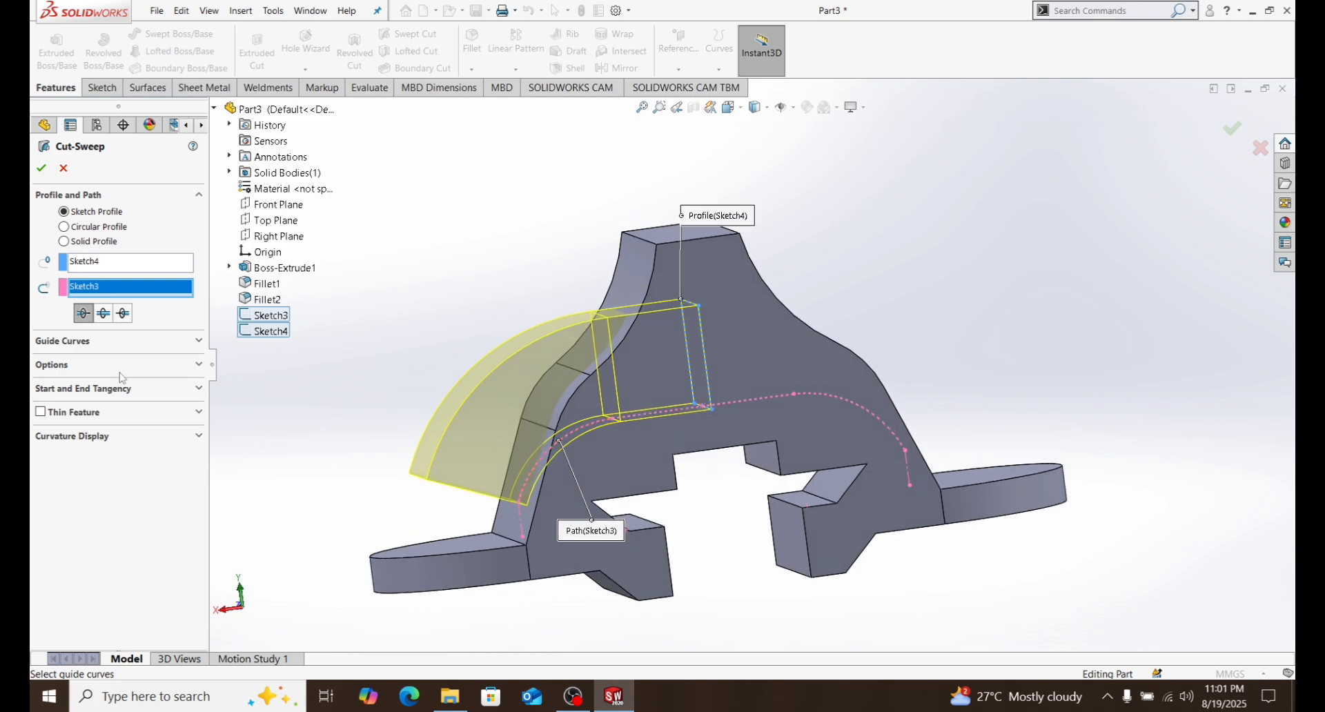
{"action": "left_click", "coordinate": [103, 313]}
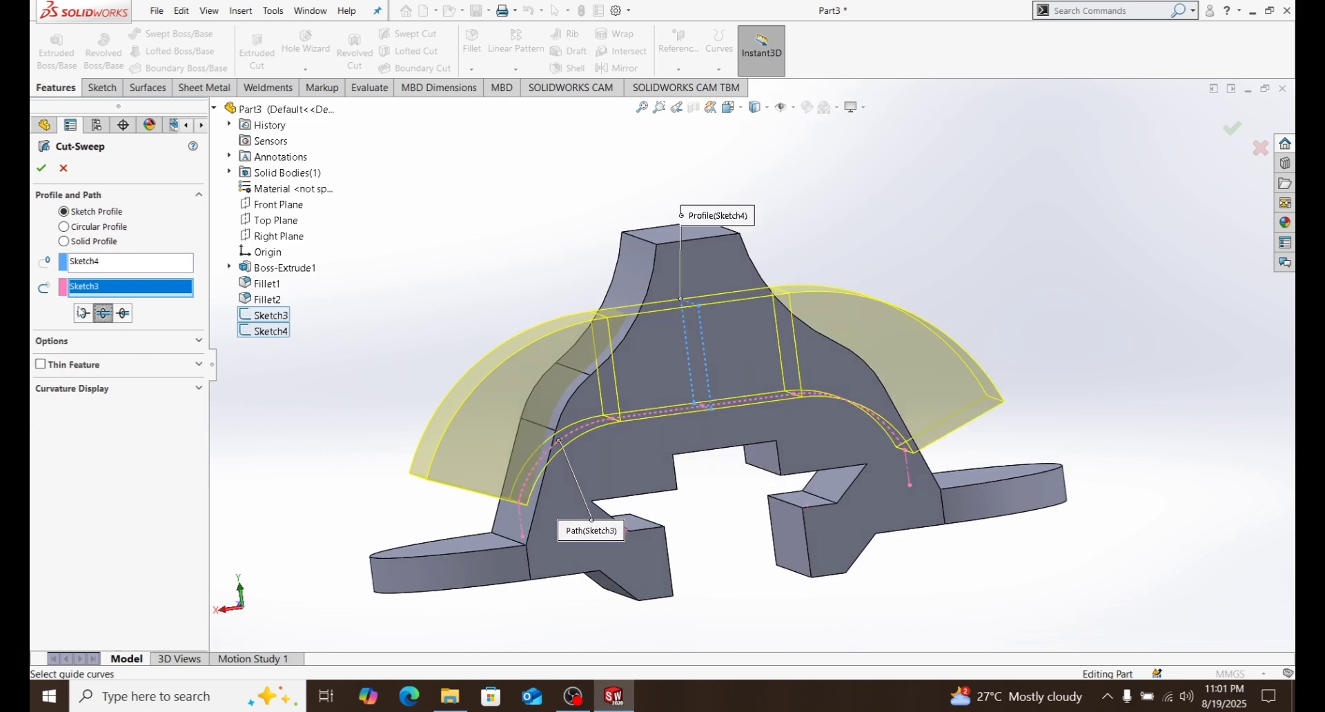
{"action": "left_click", "coordinate": [42, 169]}
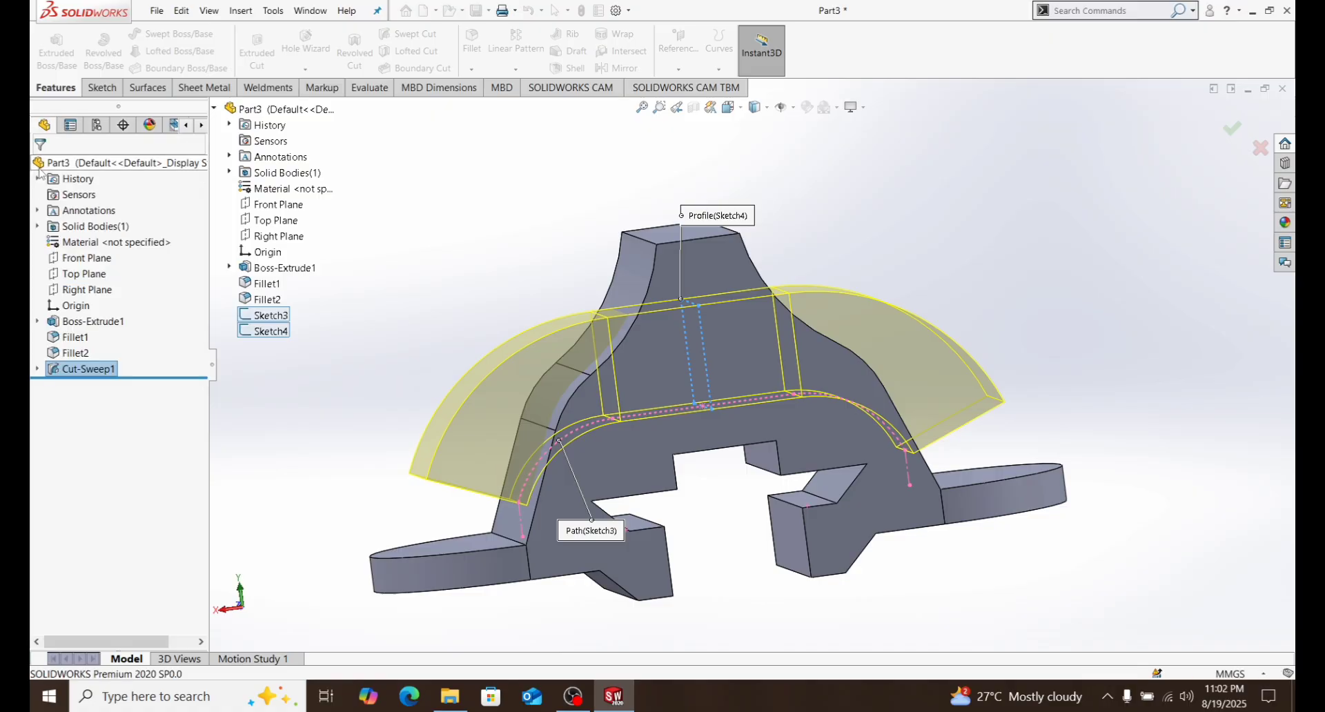
{"action": "middle_click_drag", "start_coordinate": [503, 343], "coordinate": [697, 427]}
{"action": "scroll", "coordinate": [701, 402], "scroll_direction": "down", "scroll_amount": 2}
{"action": "scroll", "coordinate": [701, 403], "scroll_direction": "up", "scroll_amount": 2}
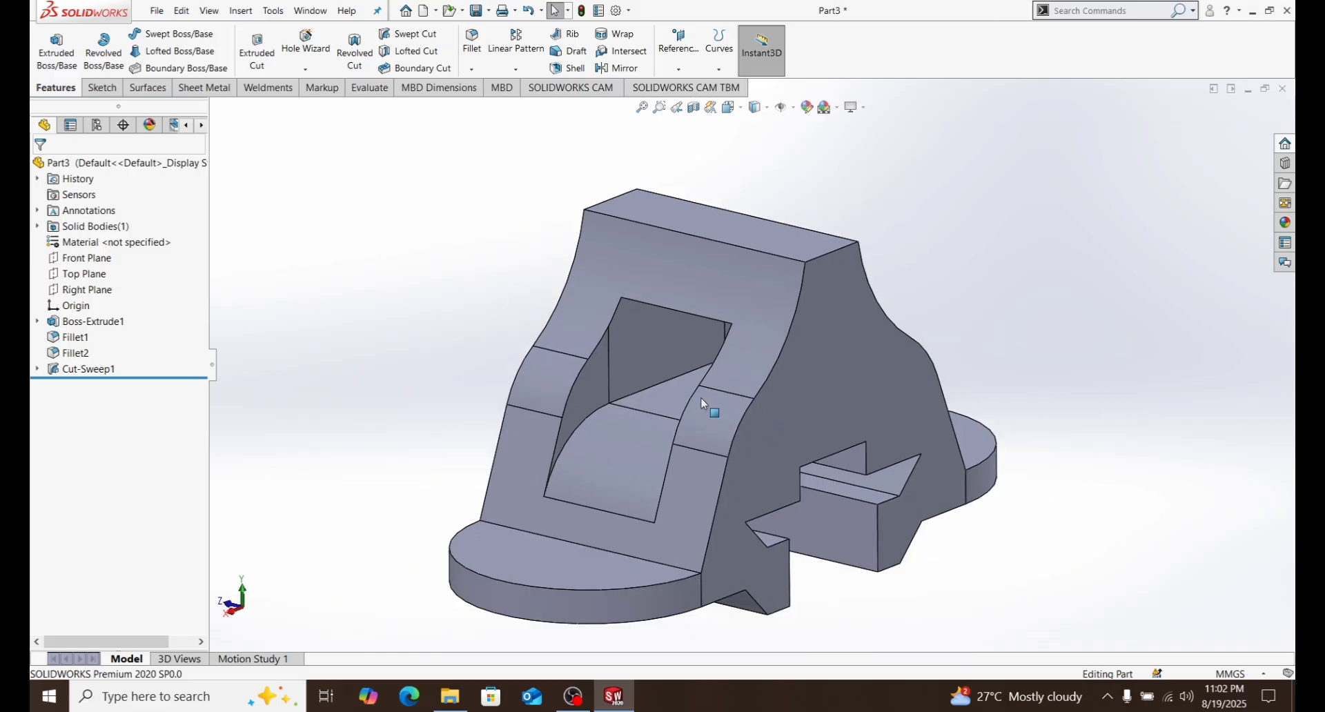
Start a sketch on the bracket's top face and draw two origin-centred circles, about 7 mm and 14 mm in diameter.
{"action": "left_click", "coordinate": [770, 240]}
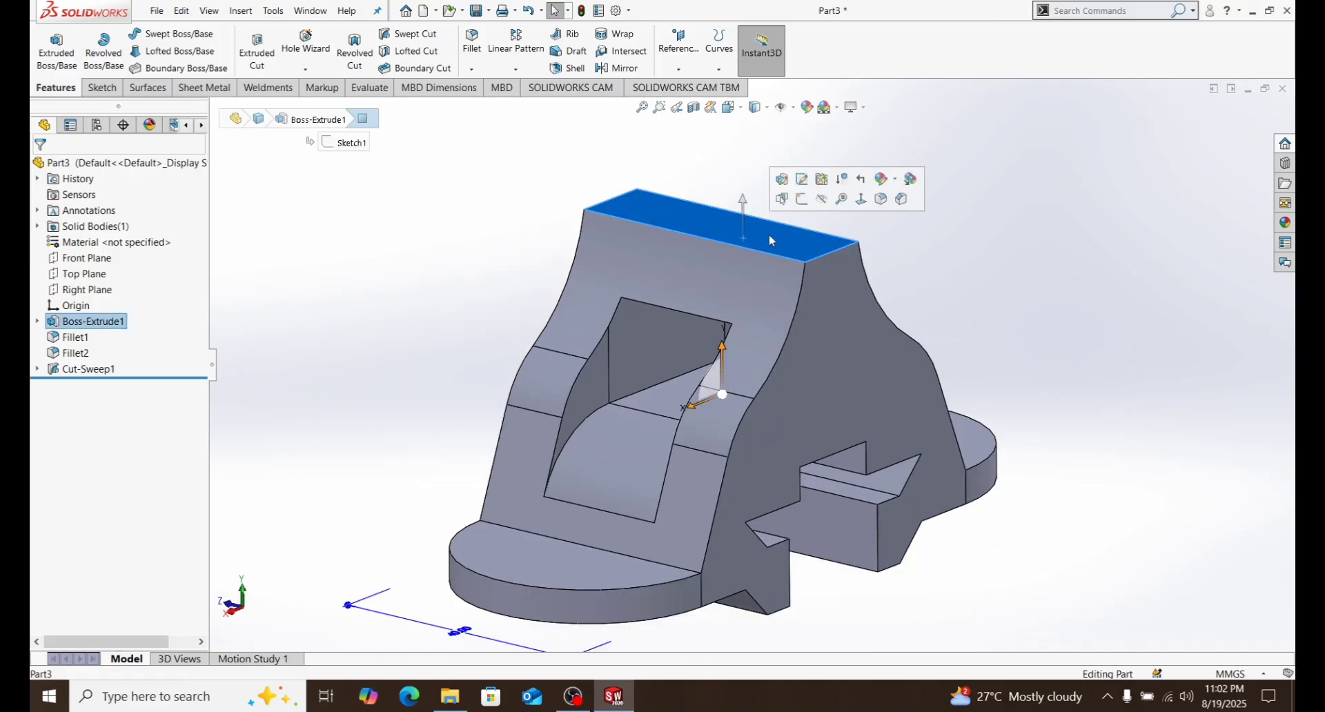
{"action": "left_click", "coordinate": [801, 198]}
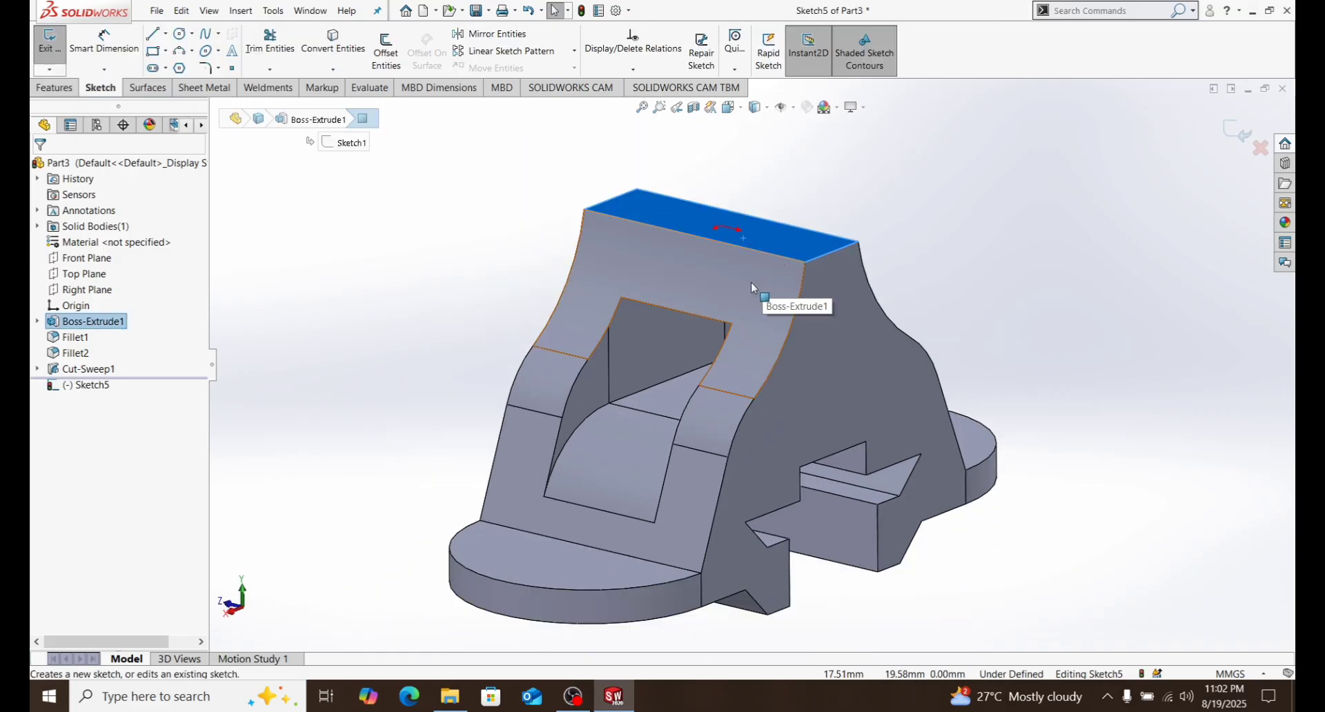
{"action": "right_click_drag", "start_coordinate": [625, 196], "coordinate": [690, 198]}
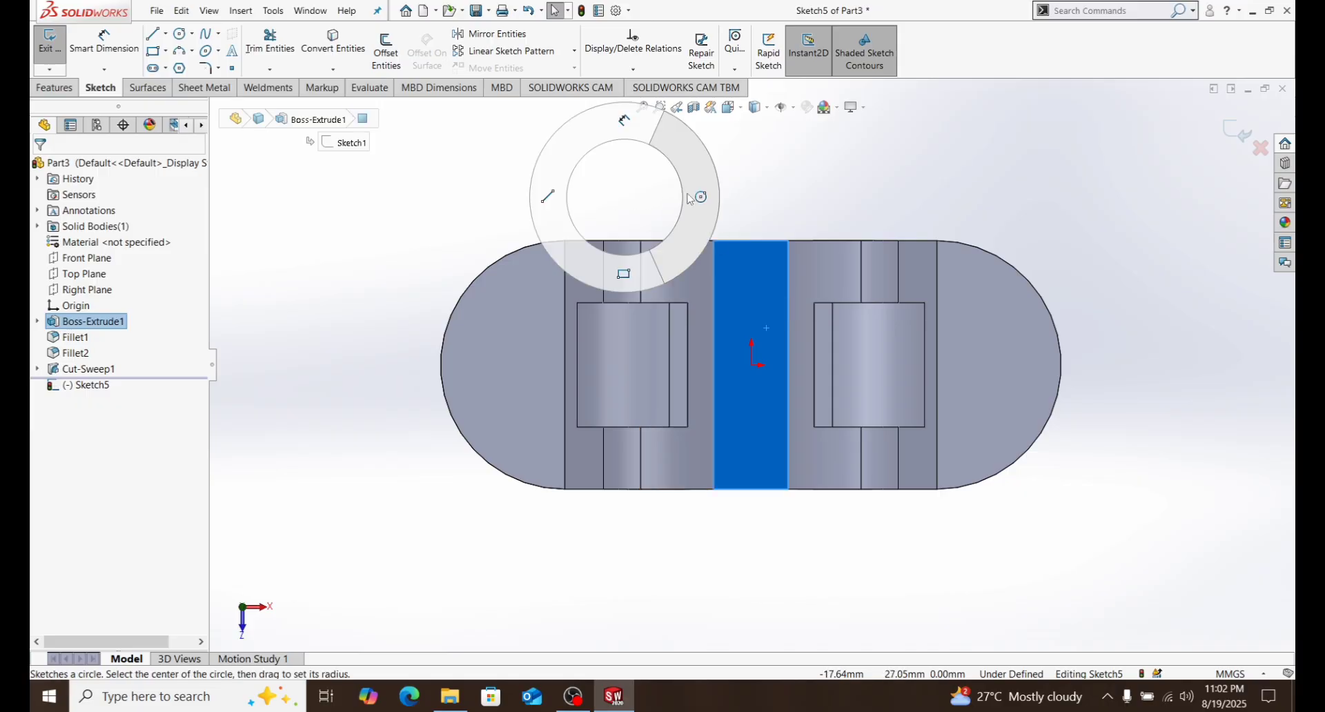
{"action": "scroll", "coordinate": [768, 370], "scroll_direction": "down", "scroll_amount": 5}
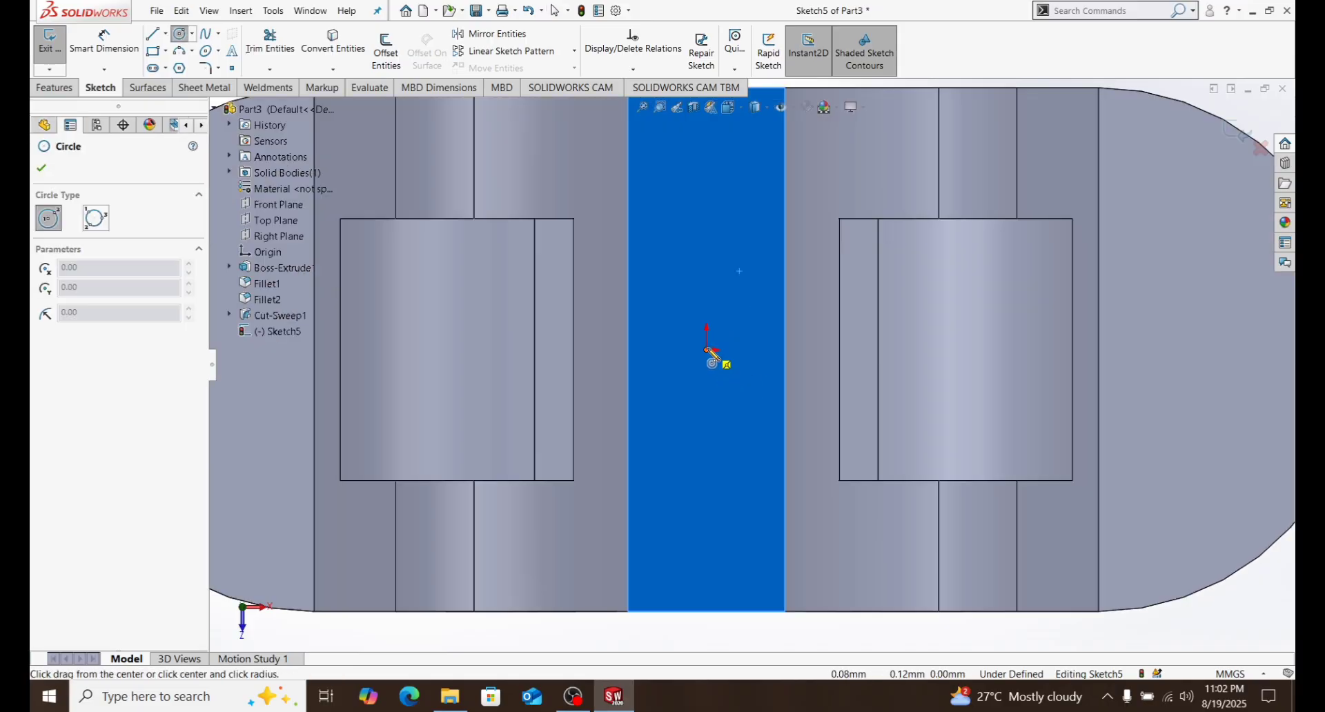
{"action": "left_click", "coordinate": [706, 350]}
{"action": "left_click", "coordinate": [739, 381]}
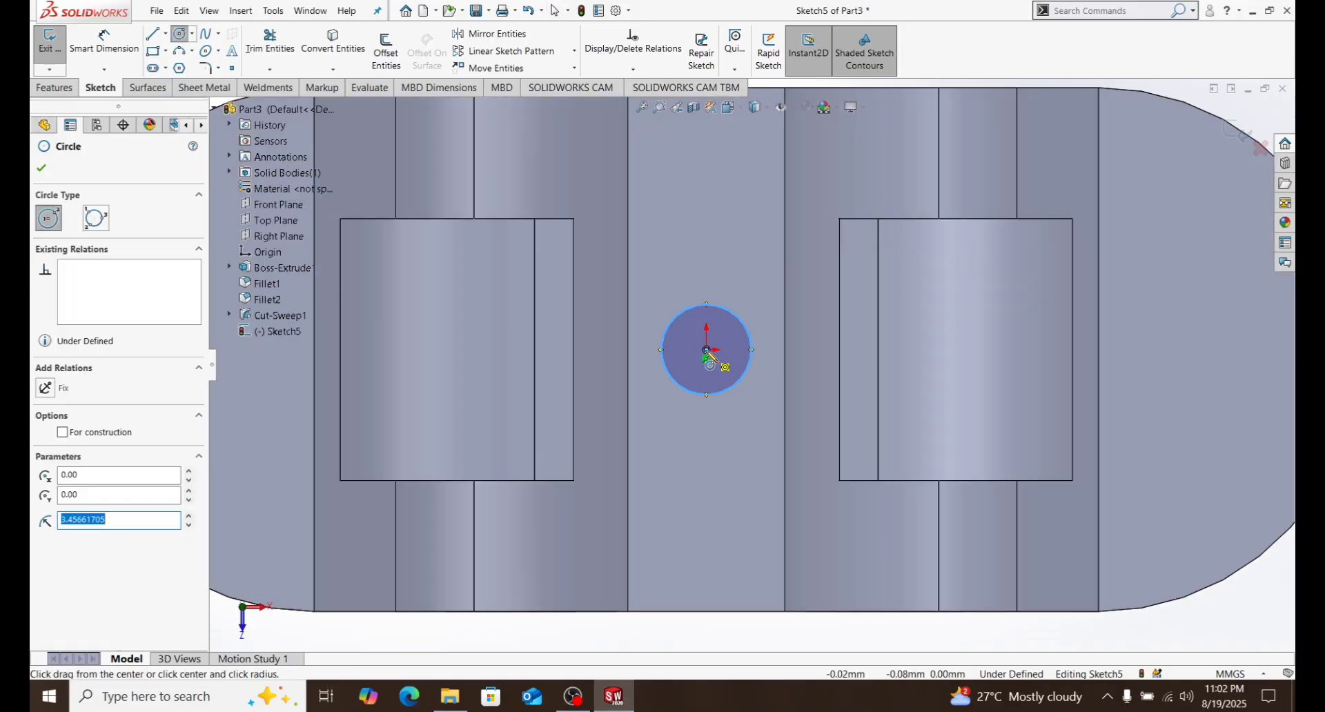
{"action": "left_click", "coordinate": [707, 349]}
{"action": "left_click", "coordinate": [751, 434]}
{"action": "scroll", "coordinate": [759, 372], "scroll_direction": "up", "scroll_amount": 3}
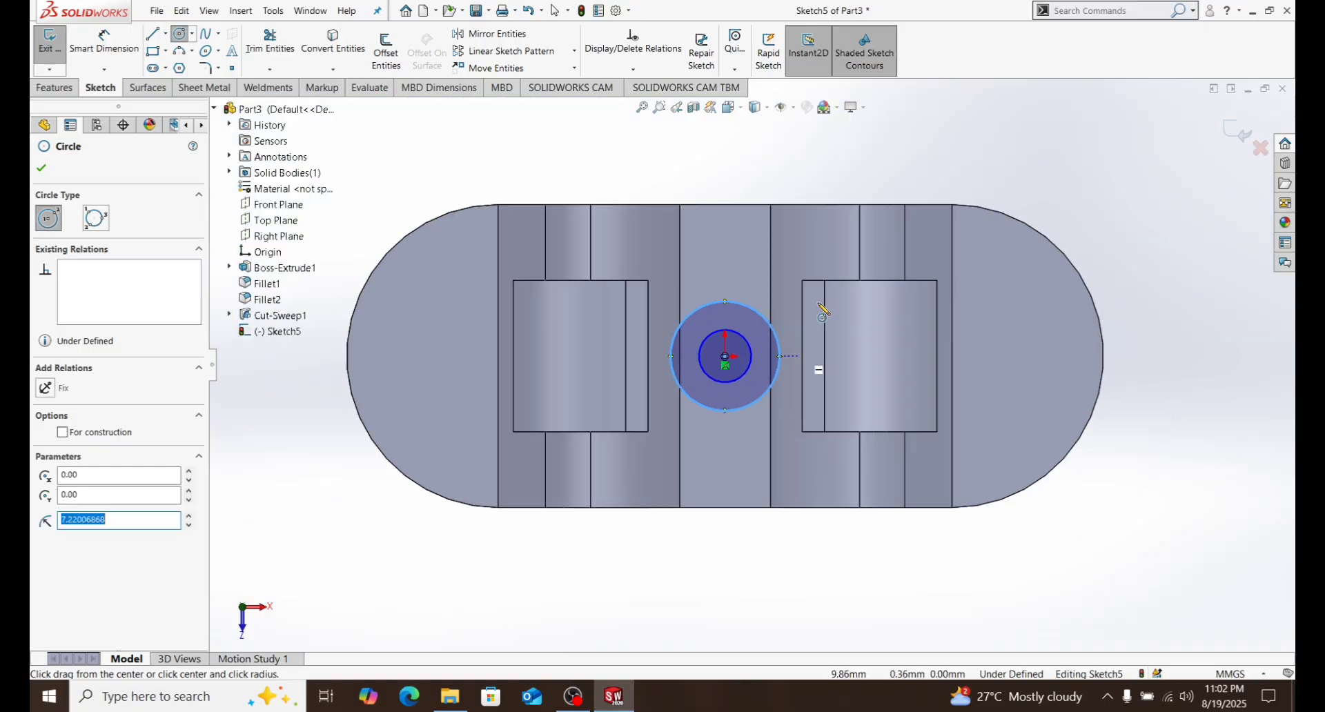
Dimension the inner circle's diameter as 5 mm.
{"action": "right_click_drag", "start_coordinate": [840, 176], "coordinate": [842, 124]}
{"action": "scroll", "coordinate": [759, 365], "scroll_direction": "down", "scroll_amount": 3}
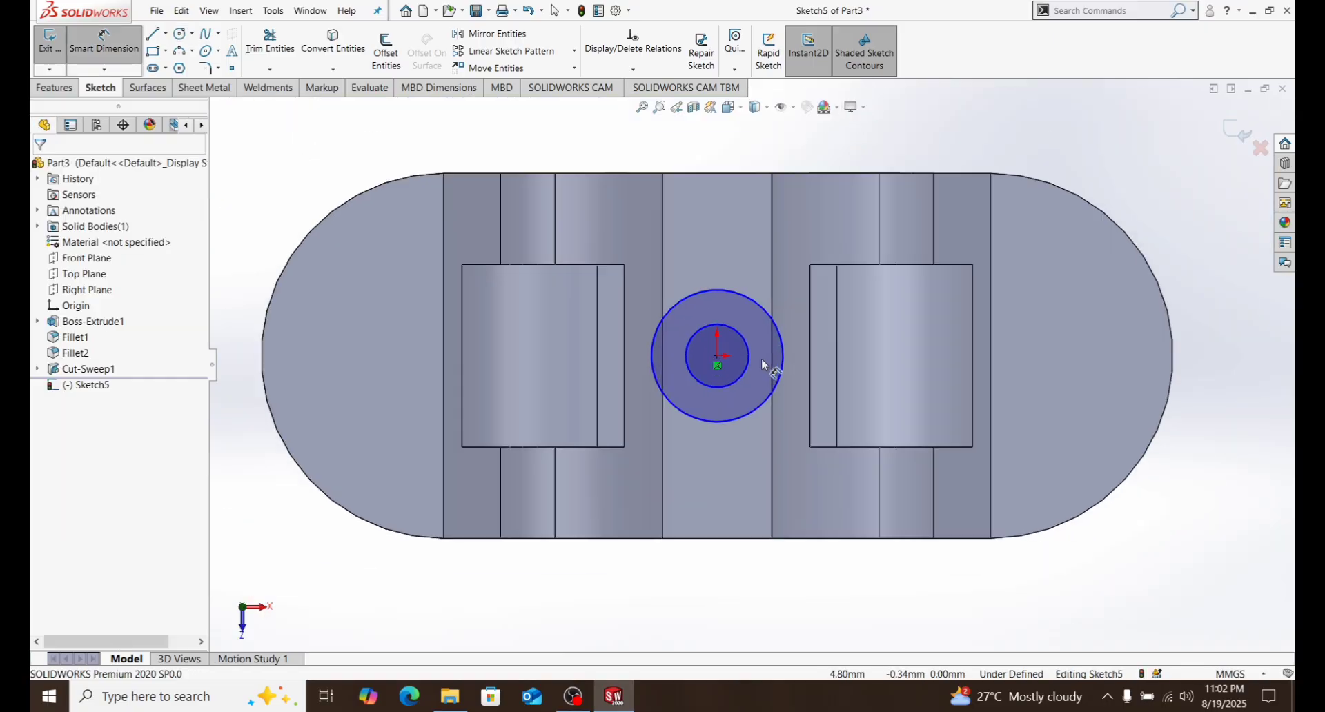
{"action": "left_click", "coordinate": [746, 376]}
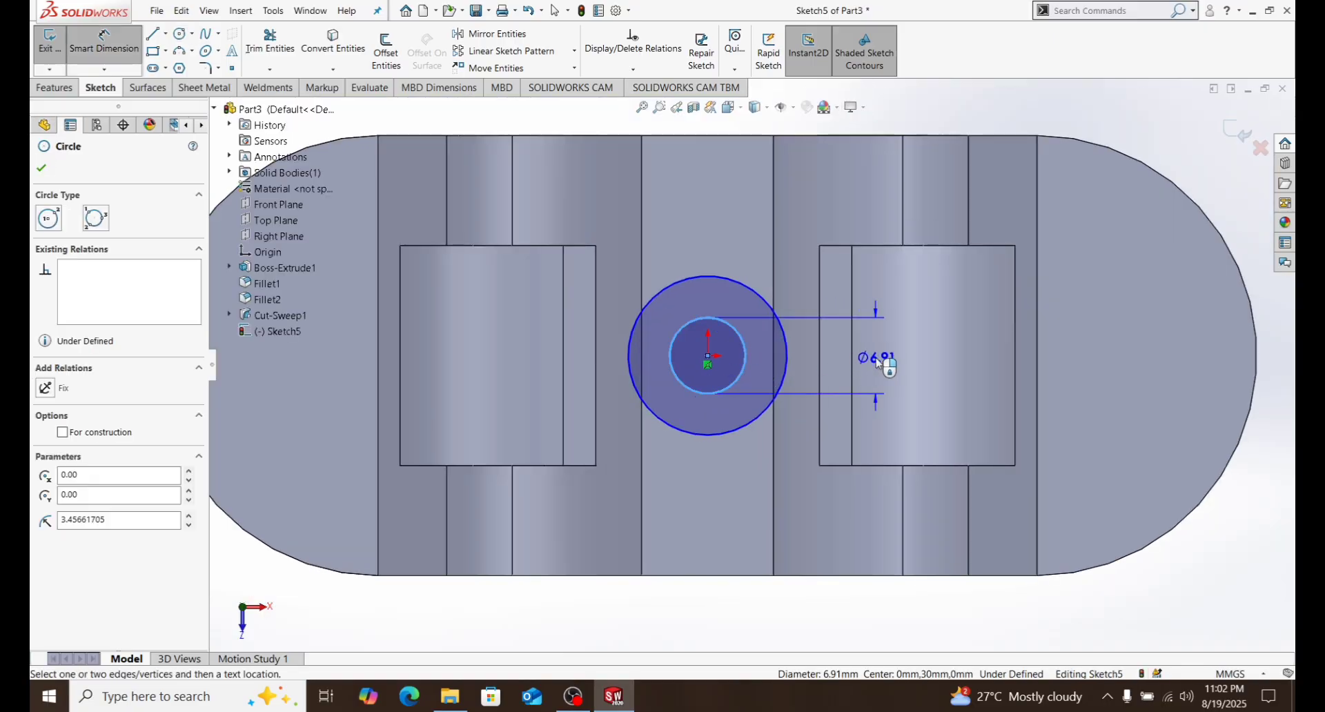
{"action": "left_click", "coordinate": [878, 360]}
{"action": "type", "text": "5"}
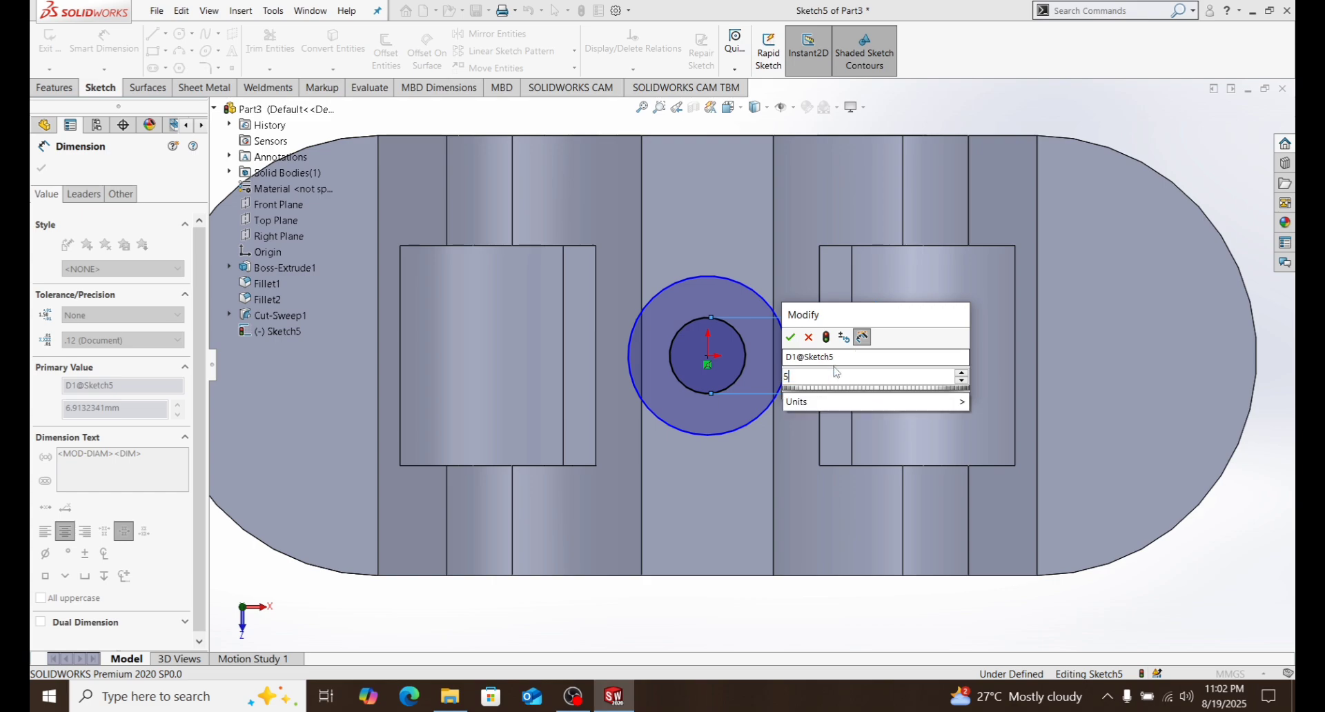
{"action": "key", "text": "Return"}
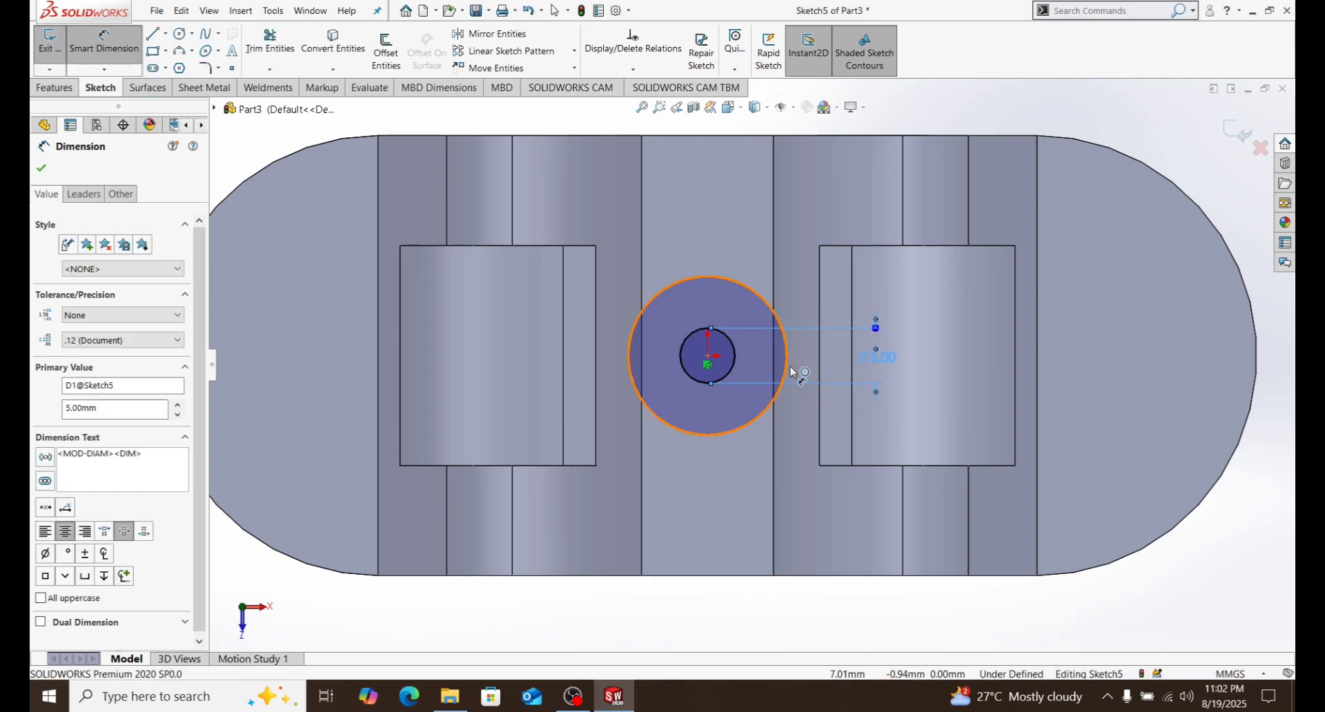
Dimension the outer circle's diameter as 10 mm and finish dimensioning.
{"action": "left_click", "coordinate": [788, 373]}
{"action": "left_click", "coordinate": [909, 365]}
{"action": "left_click", "coordinate": [899, 363]}
{"action": "type", "text": "1"}
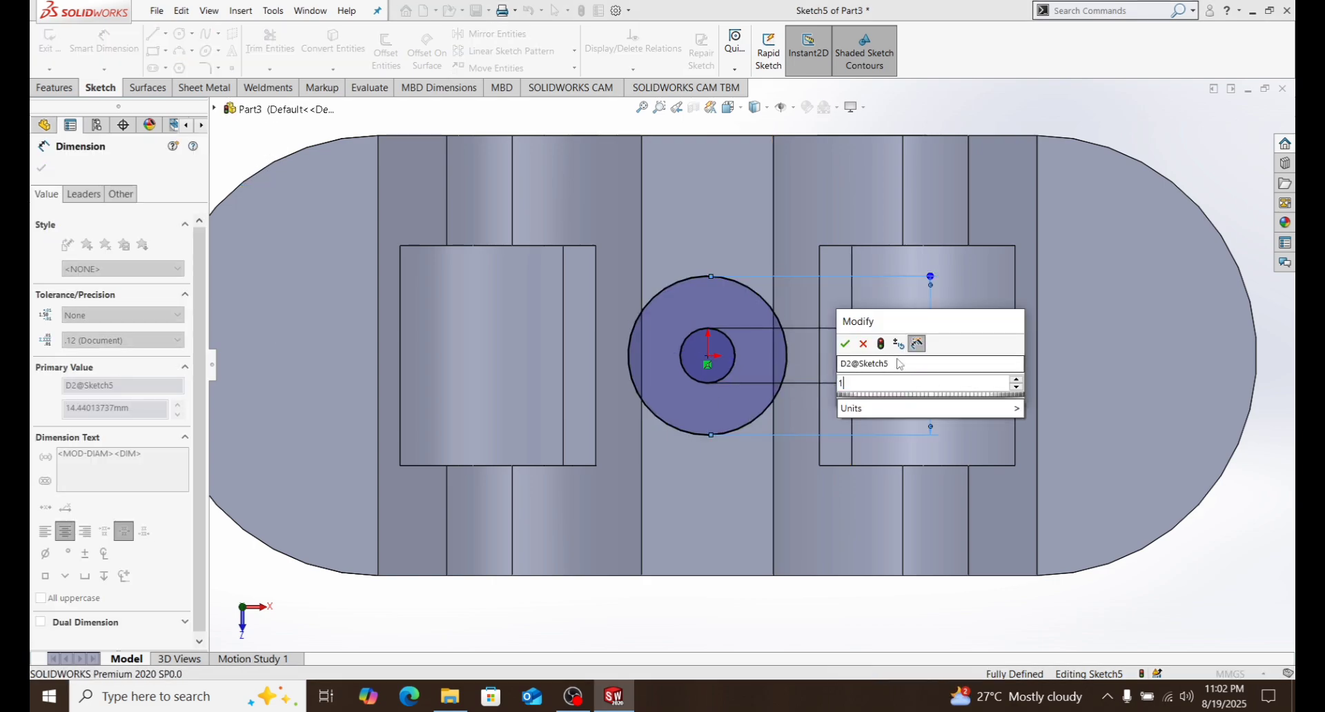
{"action": "type", "text": "0"}
{"action": "key", "text": "Return"}
{"action": "left_click", "coordinate": [871, 356]}
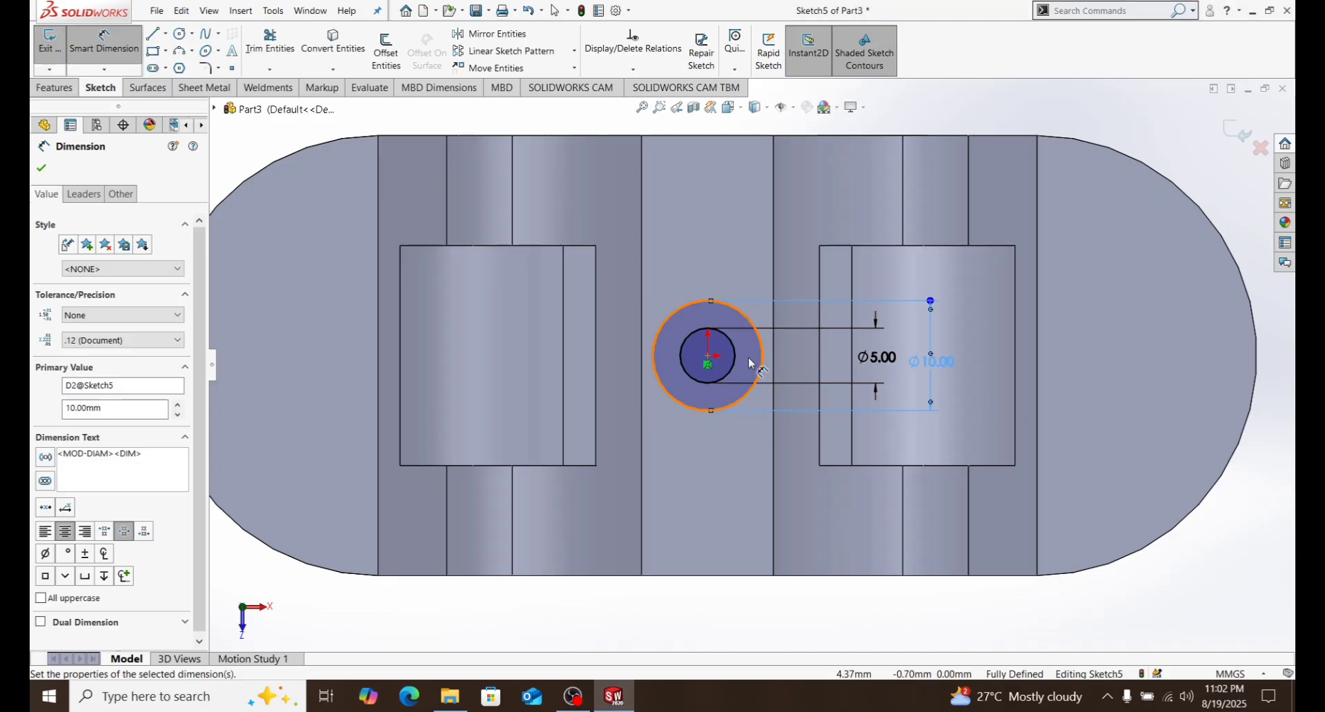
{"action": "left_click", "coordinate": [40, 169]}
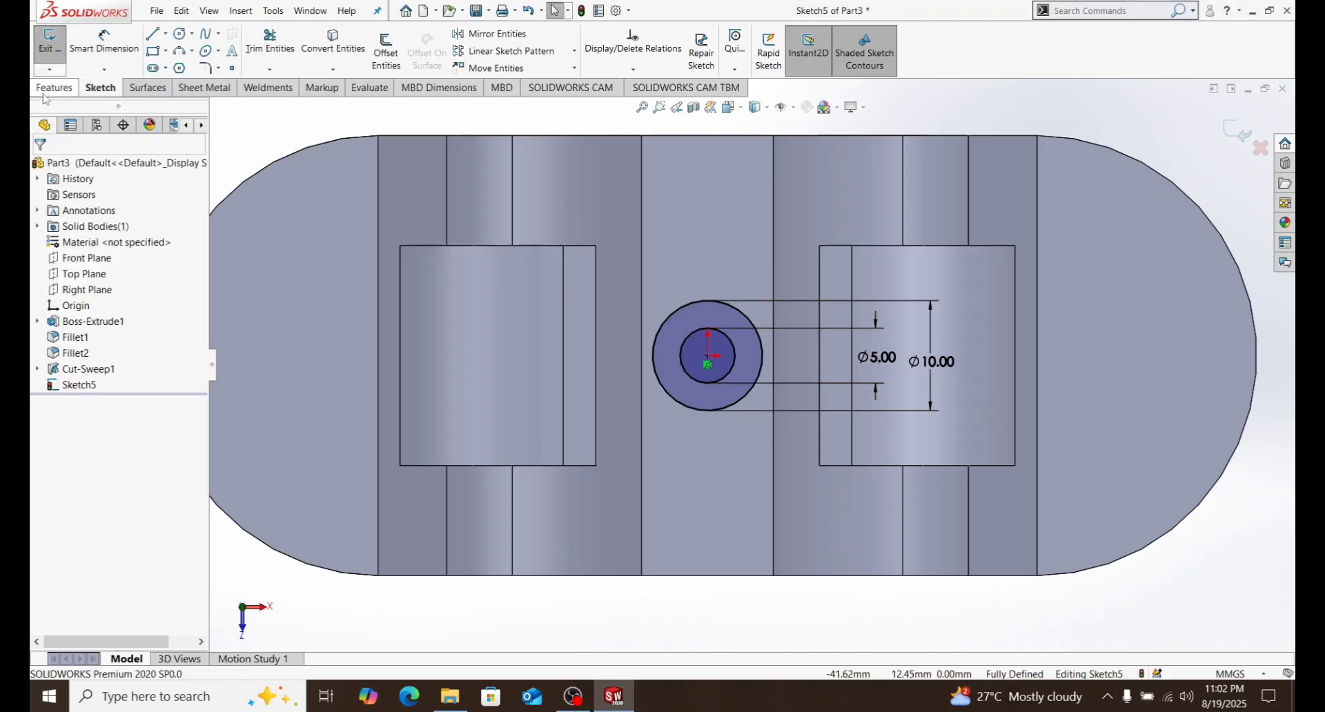
Create a blind extruded cut 5 mm deep using only the ring region between the two circles.
{"action": "left_click", "coordinate": [49, 87]}
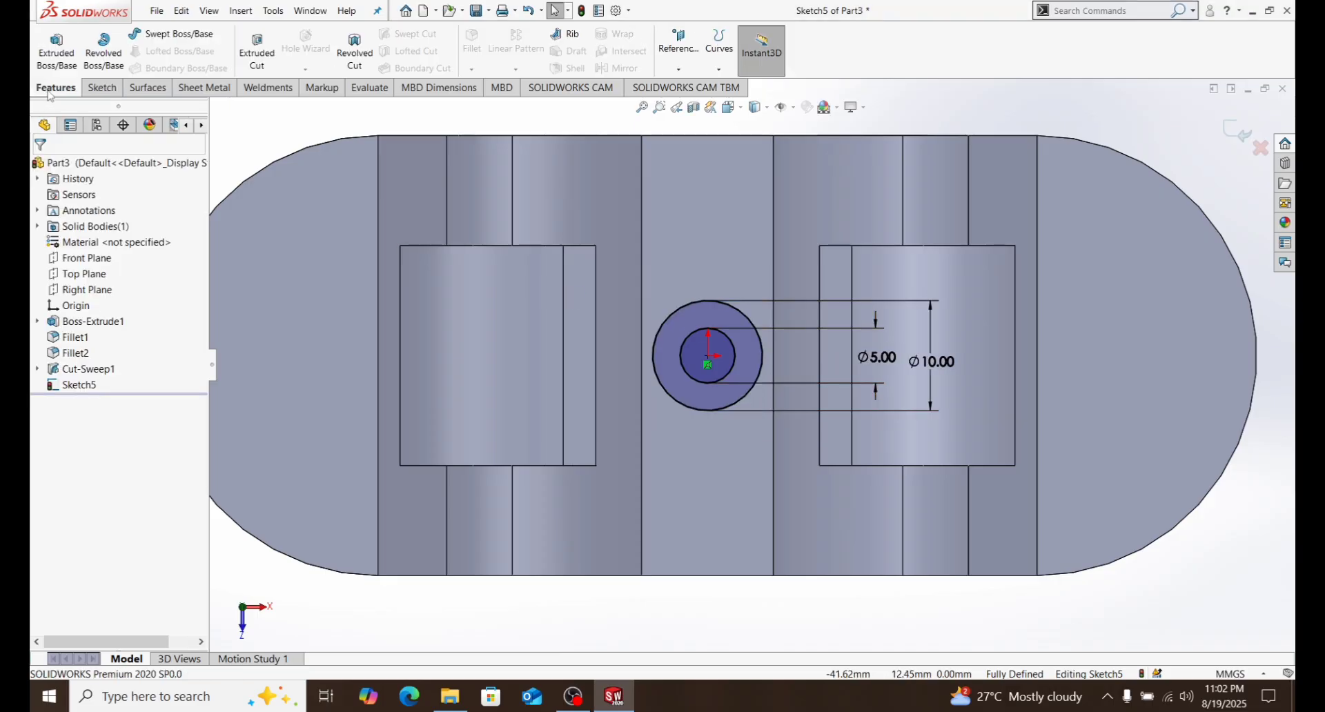
{"action": "left_click", "coordinate": [256, 56]}
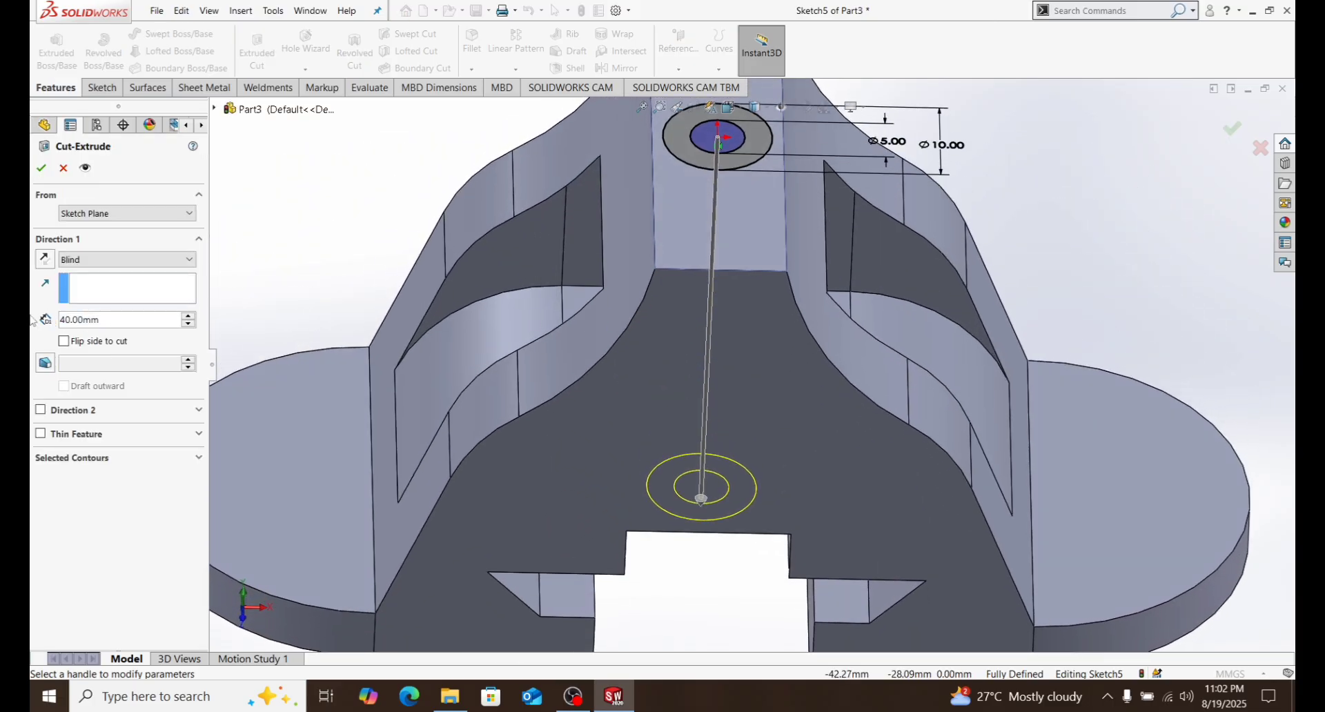
{"action": "double_click", "coordinate": [124, 319]}
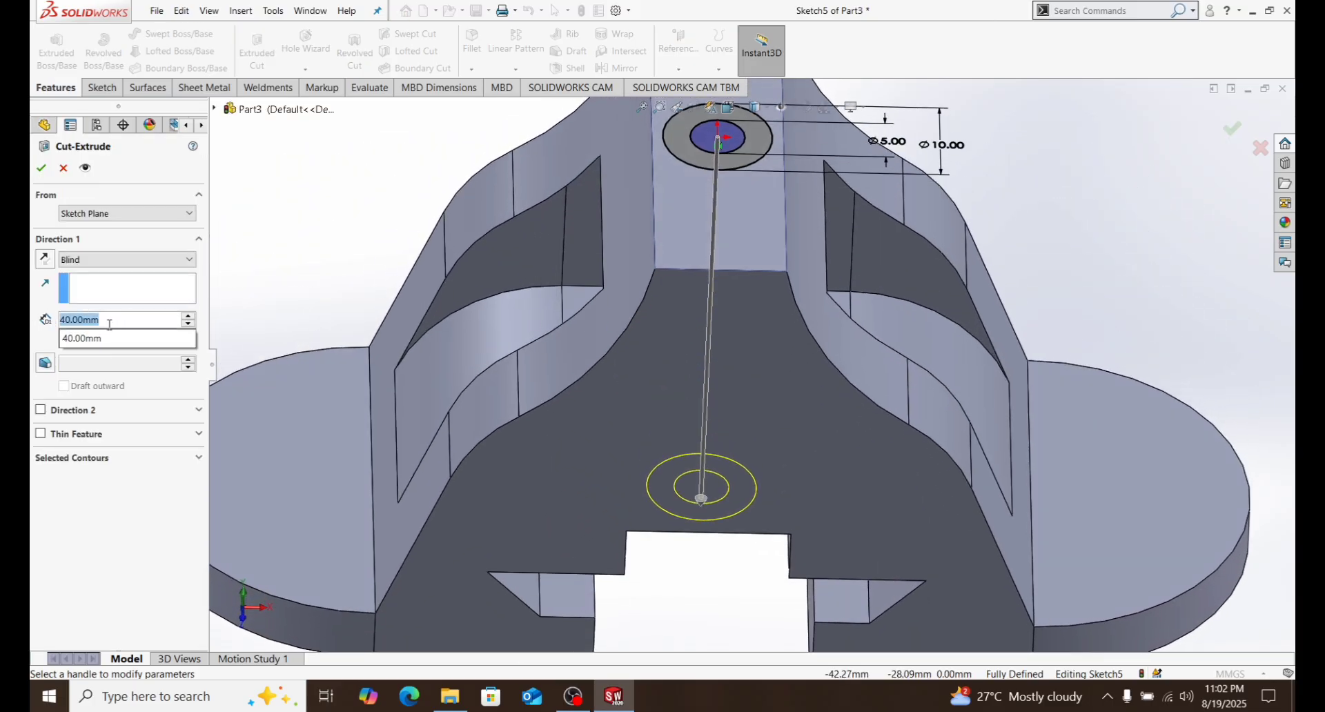
{"action": "type", "text": "5"}
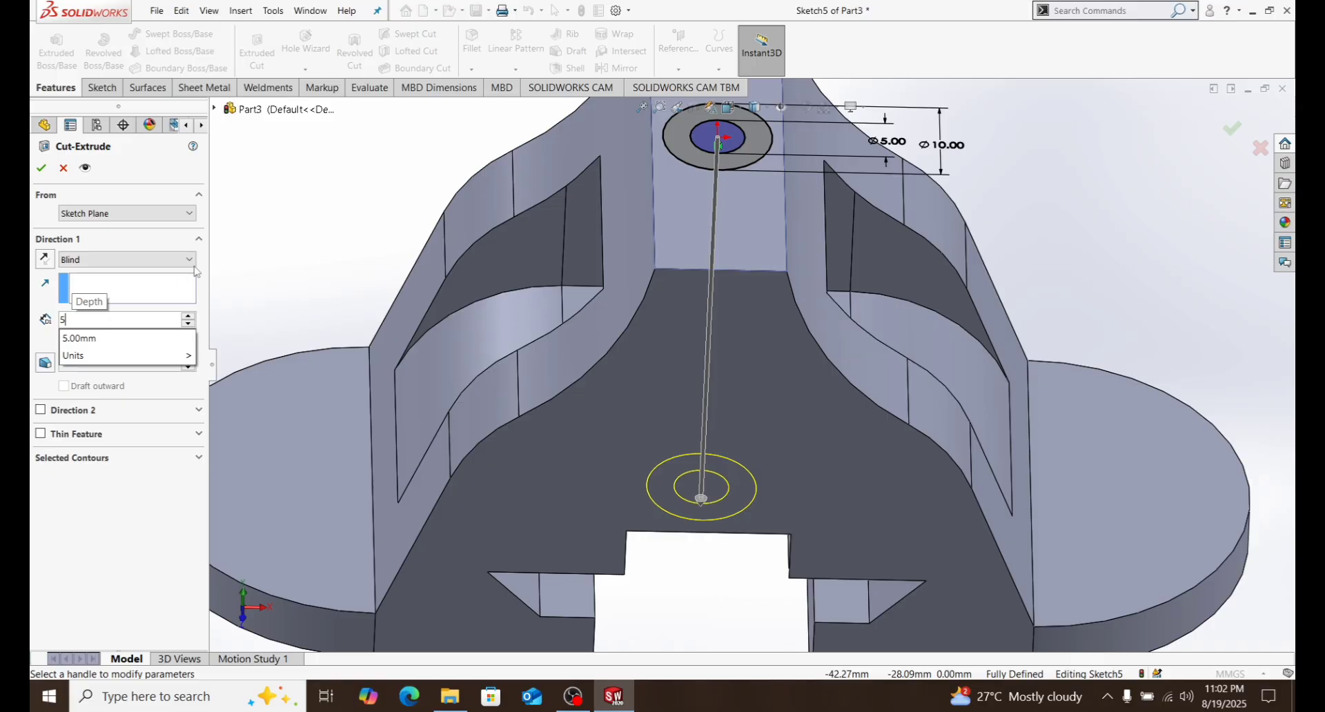
{"action": "key", "text": "Return"}
{"action": "left_click", "coordinate": [199, 458]}
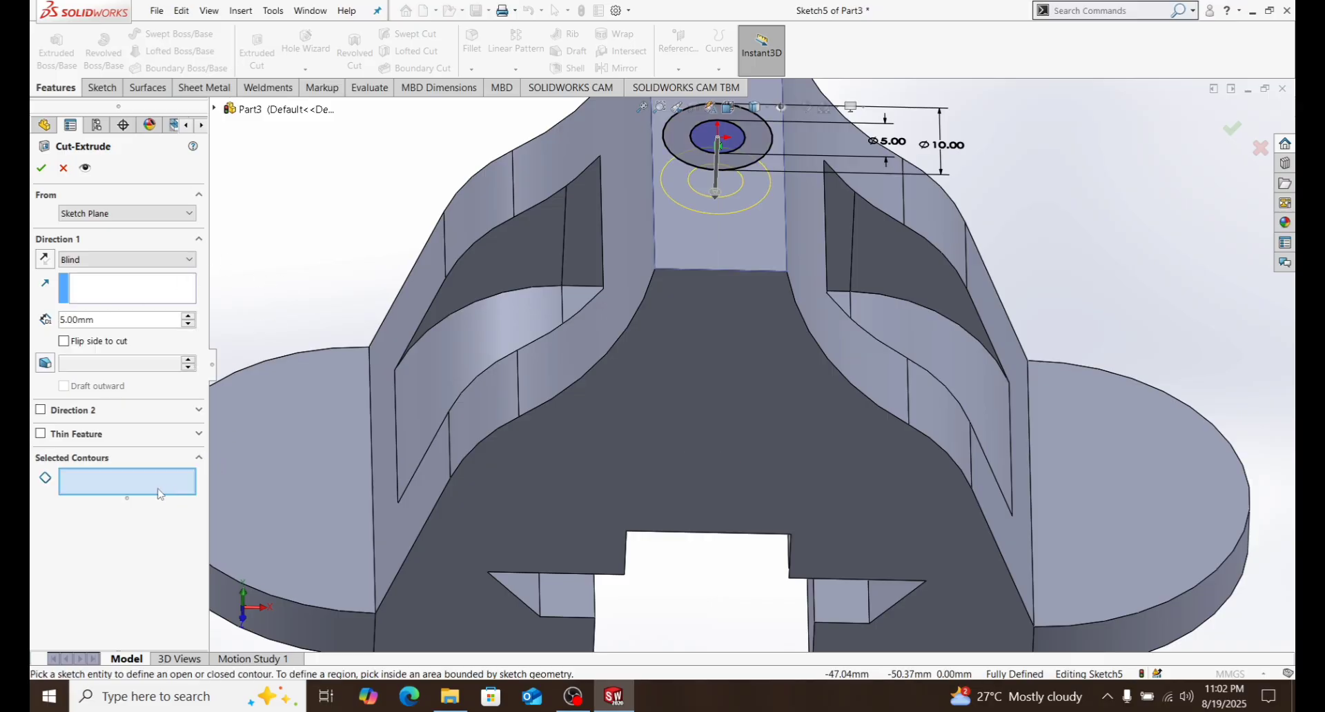
{"action": "scroll", "coordinate": [702, 224], "scroll_direction": "down", "scroll_amount": 3}
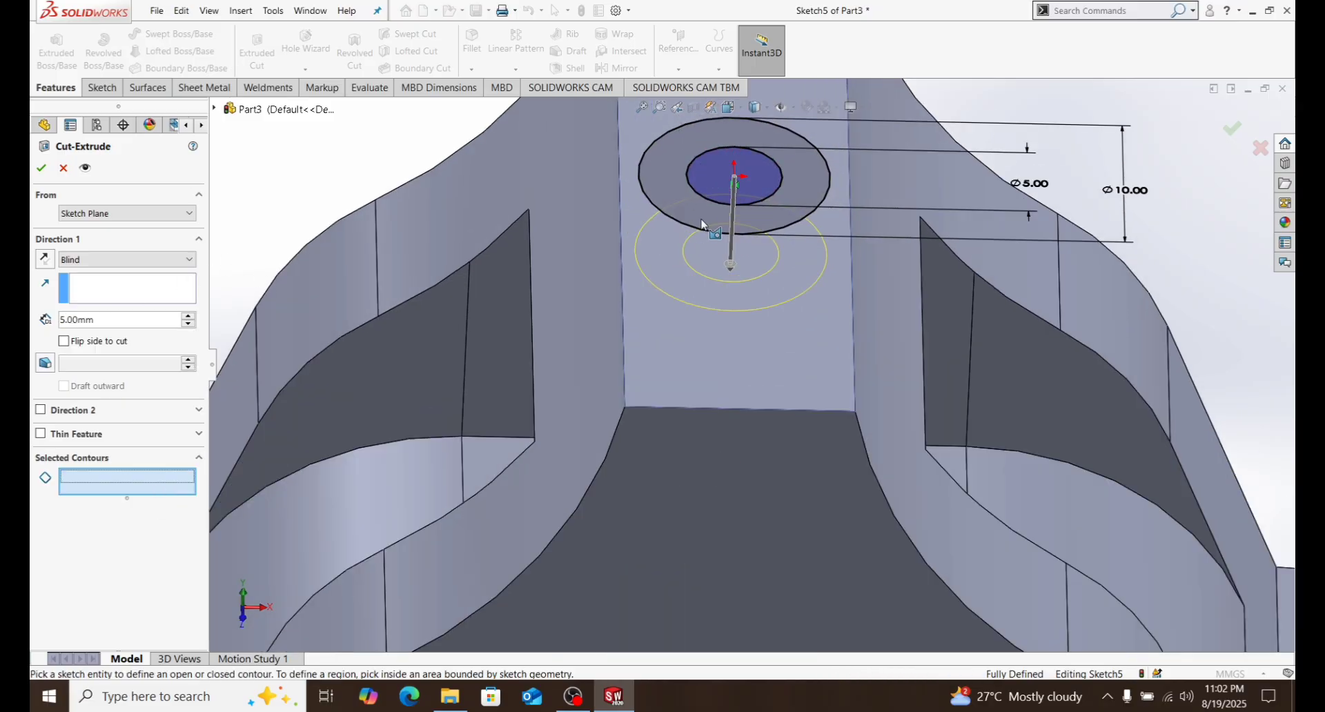
{"action": "left_click", "coordinate": [705, 217]}
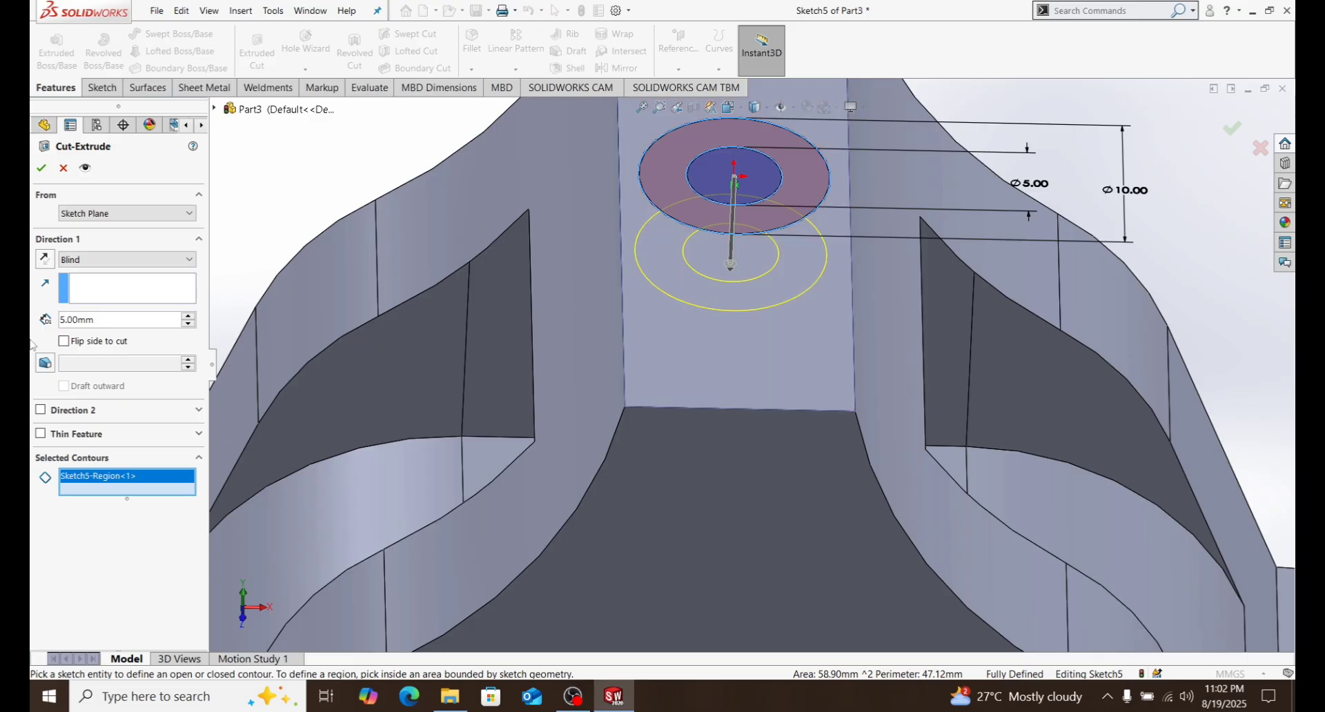
{"action": "left_click", "coordinate": [41, 167]}
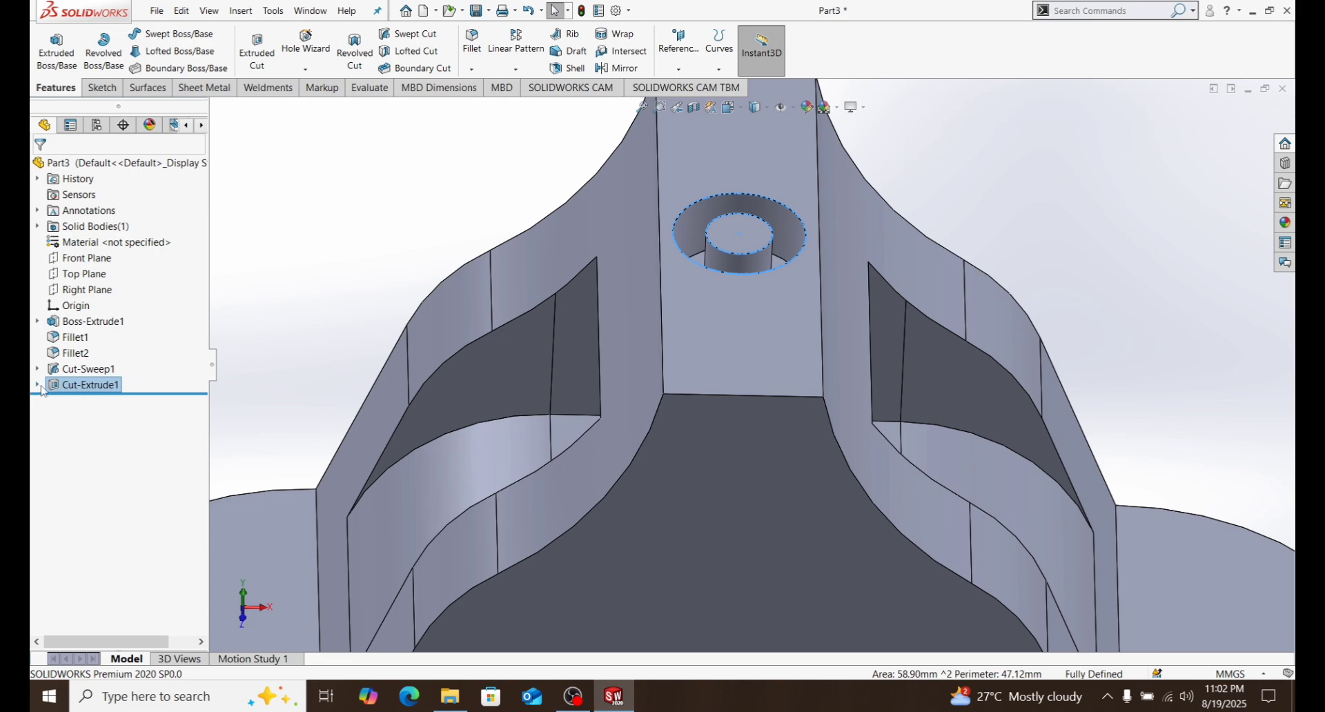
Reuse the two-circle sketch for a blind extruded cut 10 mm deep using only the inner circle's region.
{"action": "left_click", "coordinate": [38, 385]}
{"action": "left_click", "coordinate": [91, 401]}
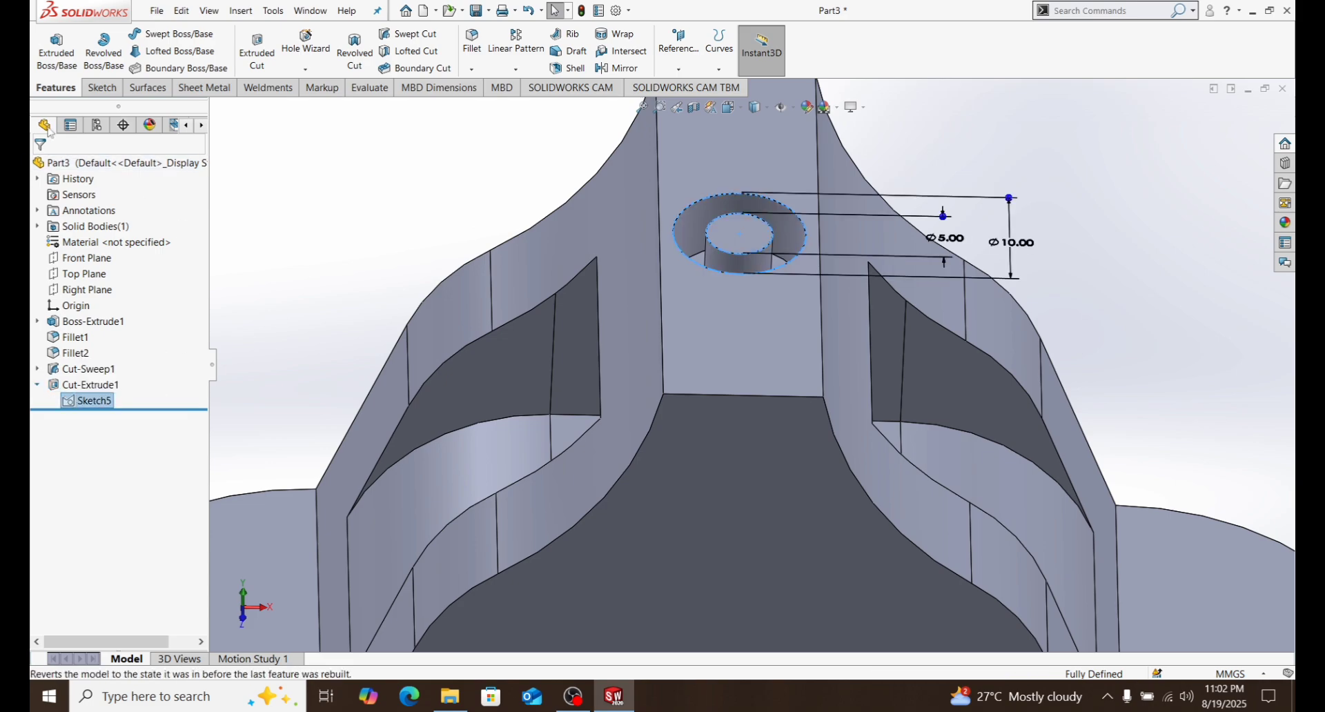
{"action": "left_click", "coordinate": [257, 48]}
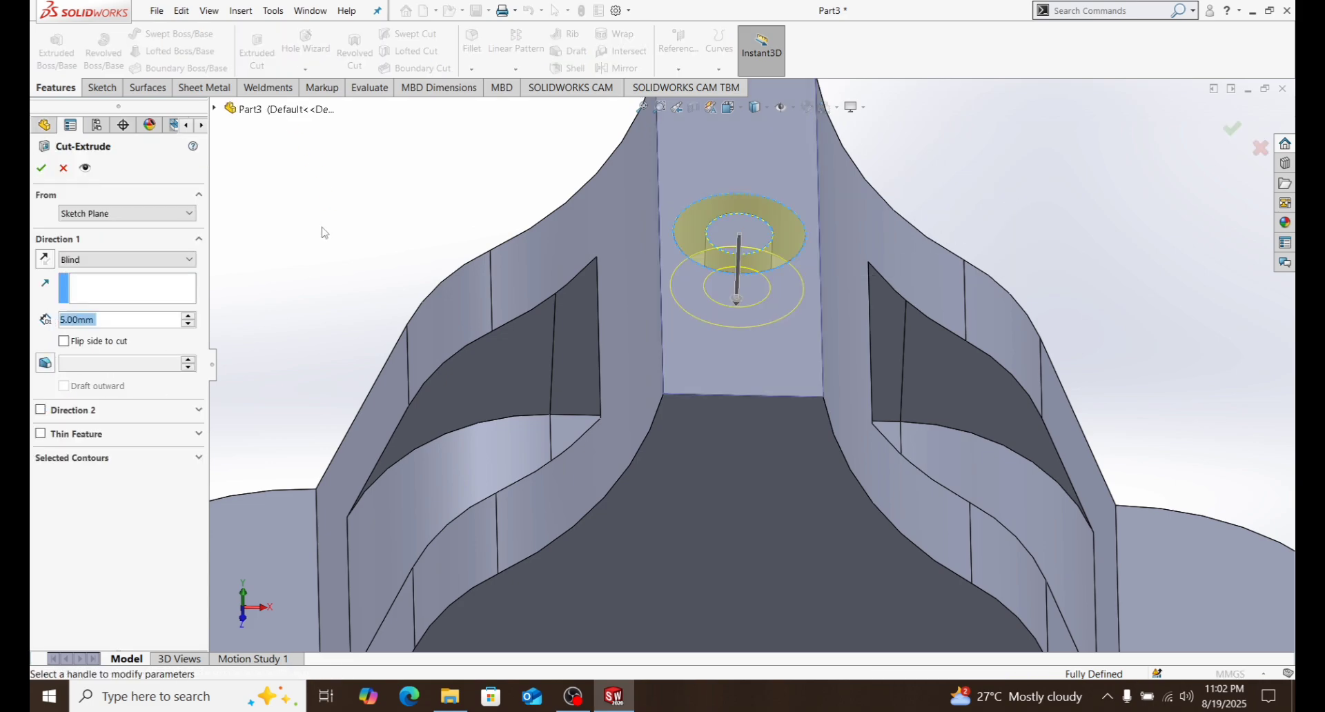
{"action": "left_click", "coordinate": [197, 459]}
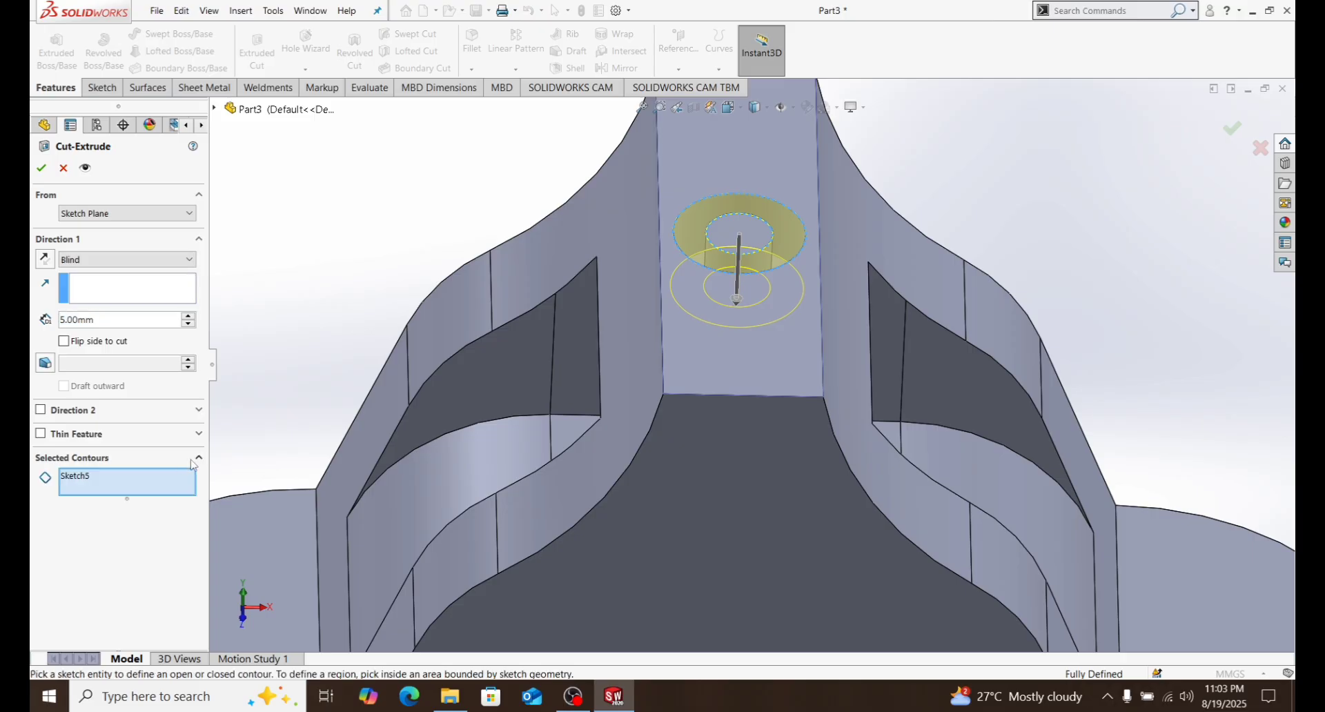
{"action": "right_click", "coordinate": [110, 485]}
{"action": "left_click", "coordinate": [152, 492]}
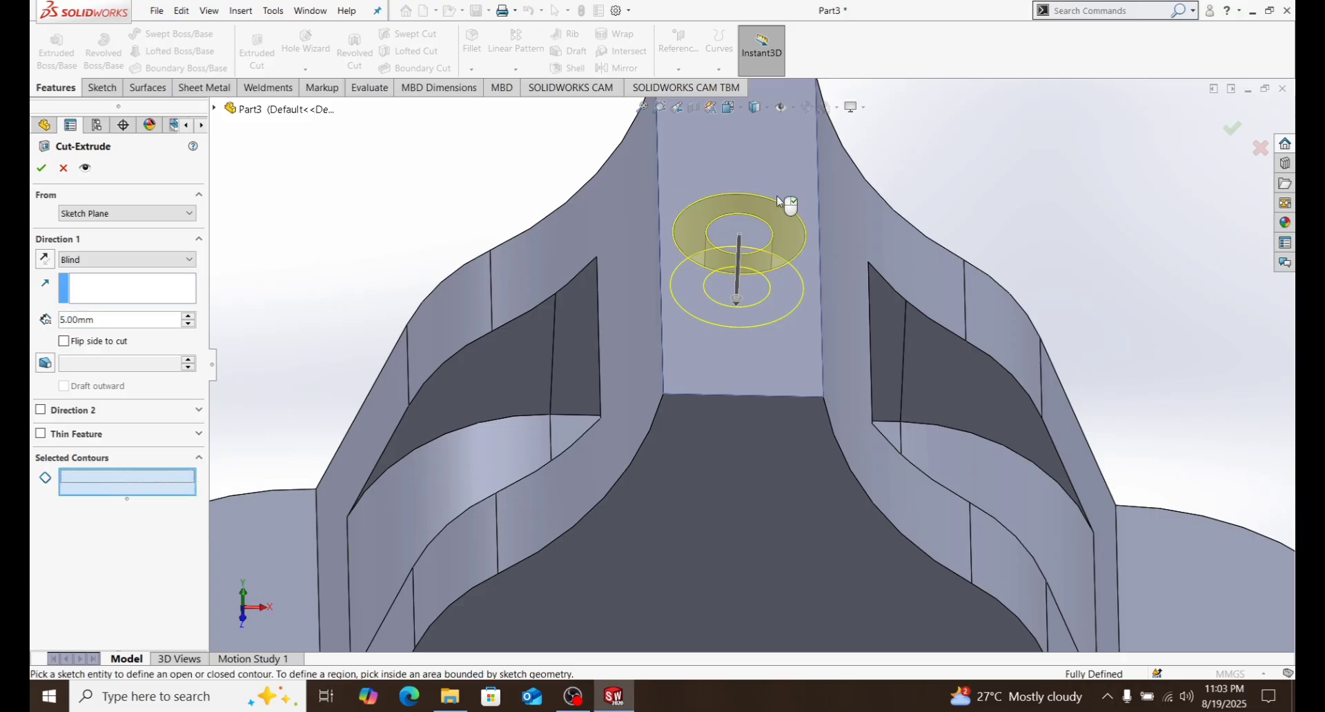
{"action": "left_click", "coordinate": [752, 242]}
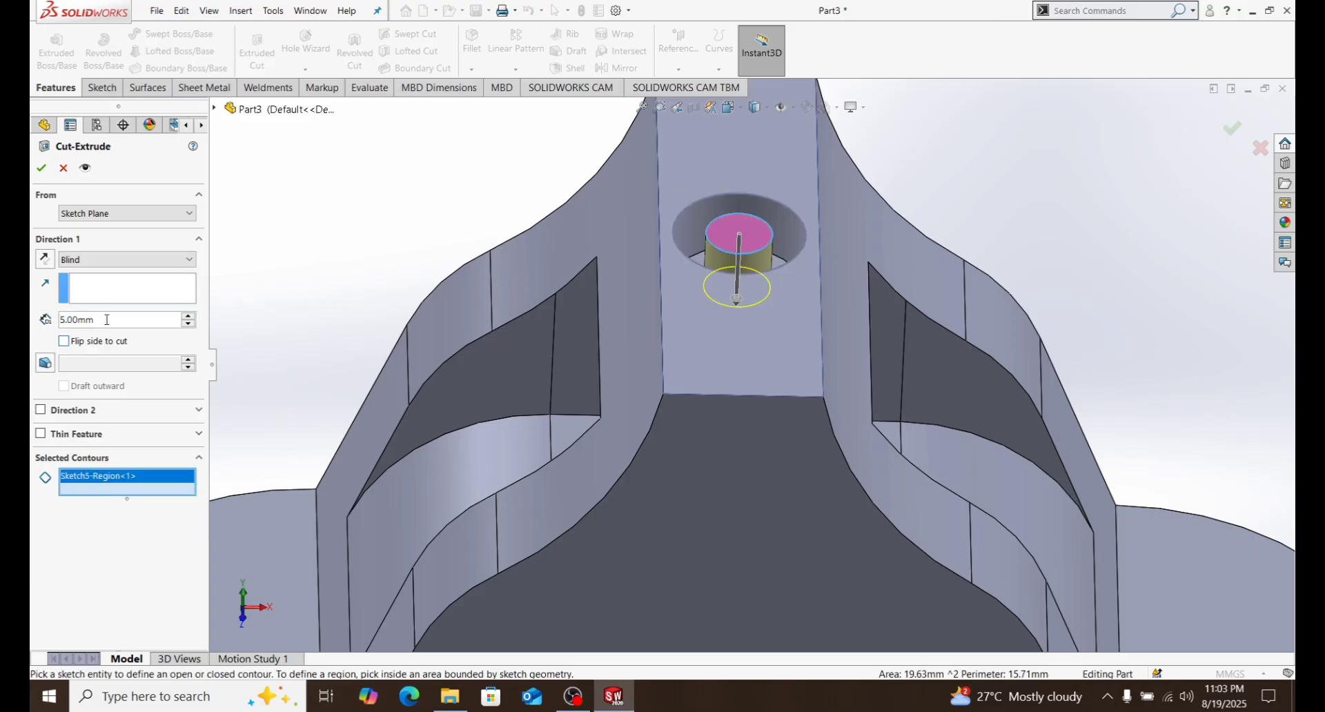
{"action": "double_click", "coordinate": [154, 323]}
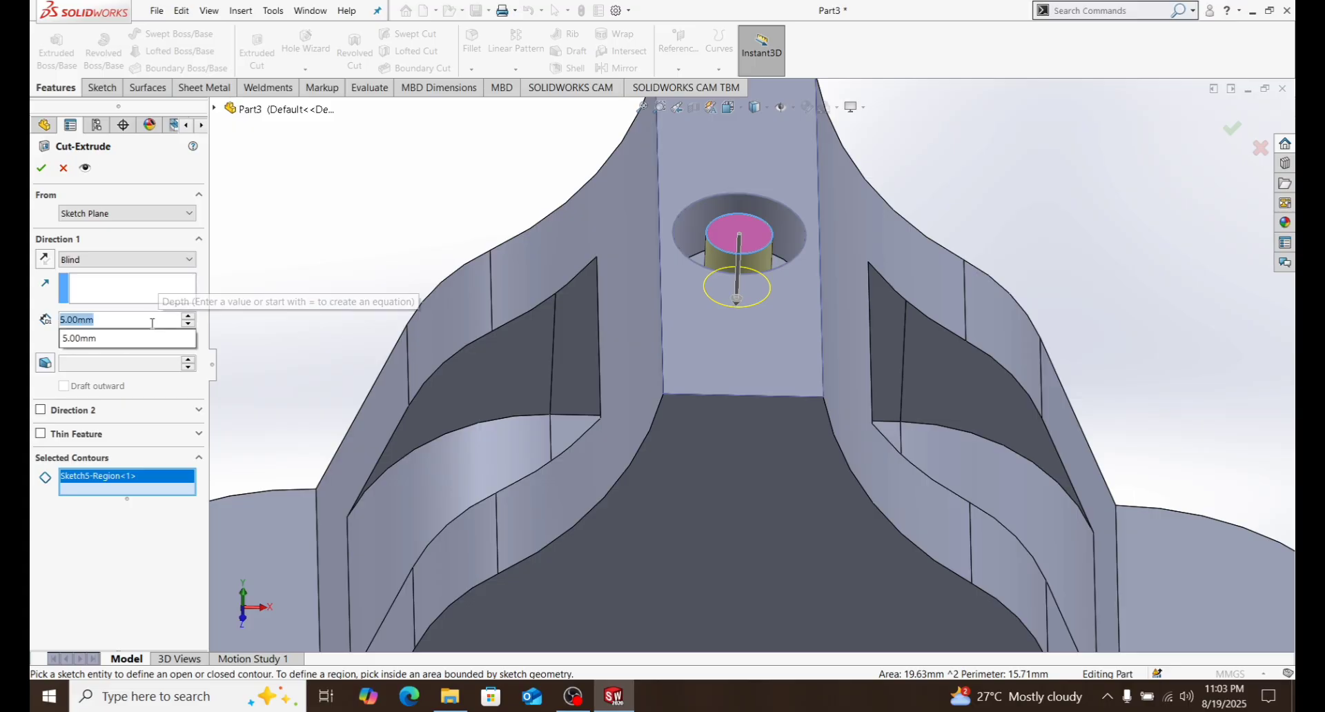
{"action": "type", "text": "1"}
{"action": "left_click", "coordinate": [153, 335]}
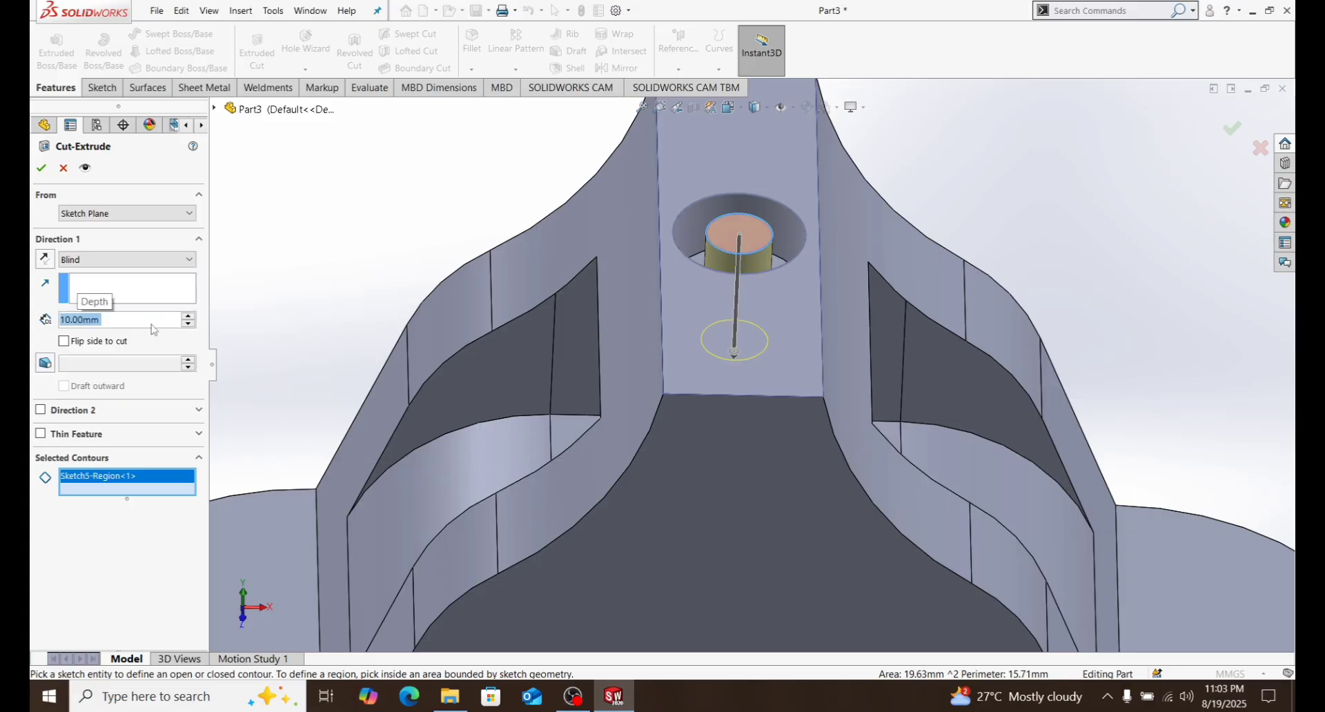
{"action": "left_click", "coordinate": [41, 168]}
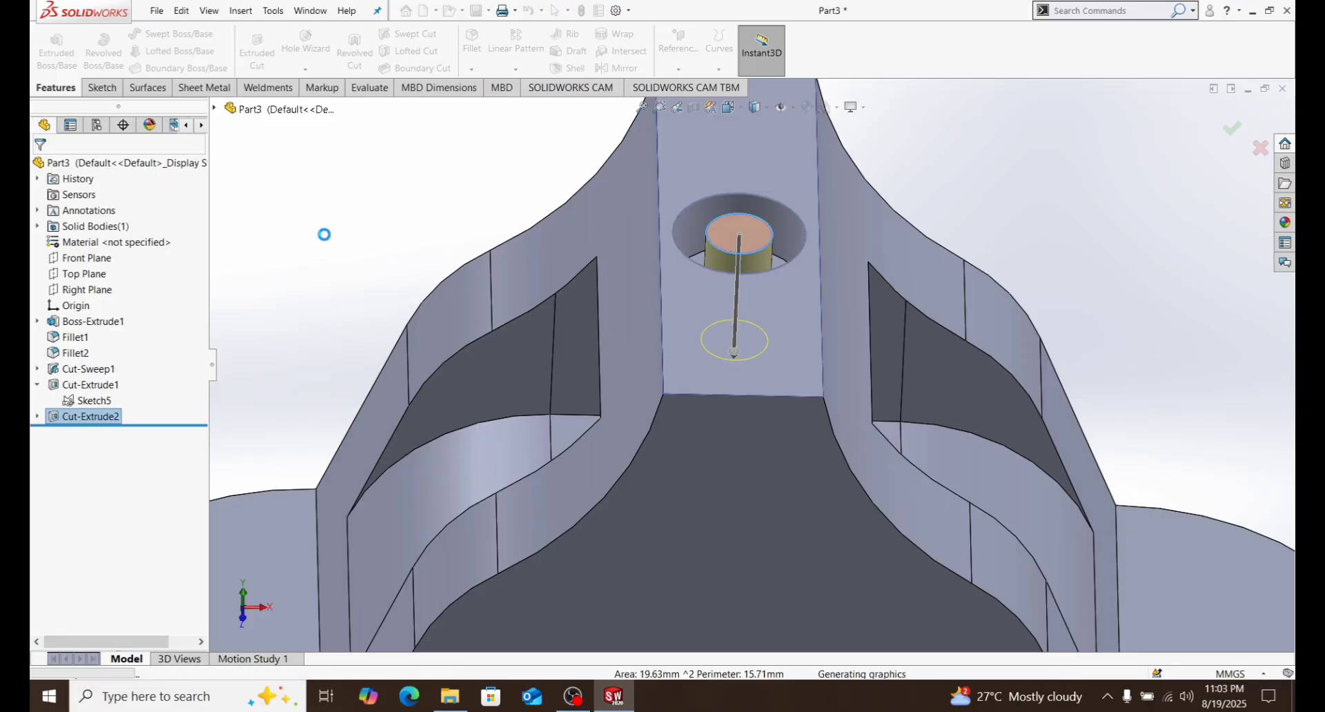
Start a sketch on the +X flange's top face and draw a circle about 9 mm in diameter, centred about 37 mm from the origin along X.
{"action": "middle_click_drag", "start_coordinate": [773, 319], "coordinate": [773, 378]}
{"action": "scroll", "coordinate": [739, 343], "scroll_direction": "up", "scroll_amount": 3}
{"action": "scroll", "coordinate": [740, 353], "scroll_direction": "down", "scroll_amount": 5}
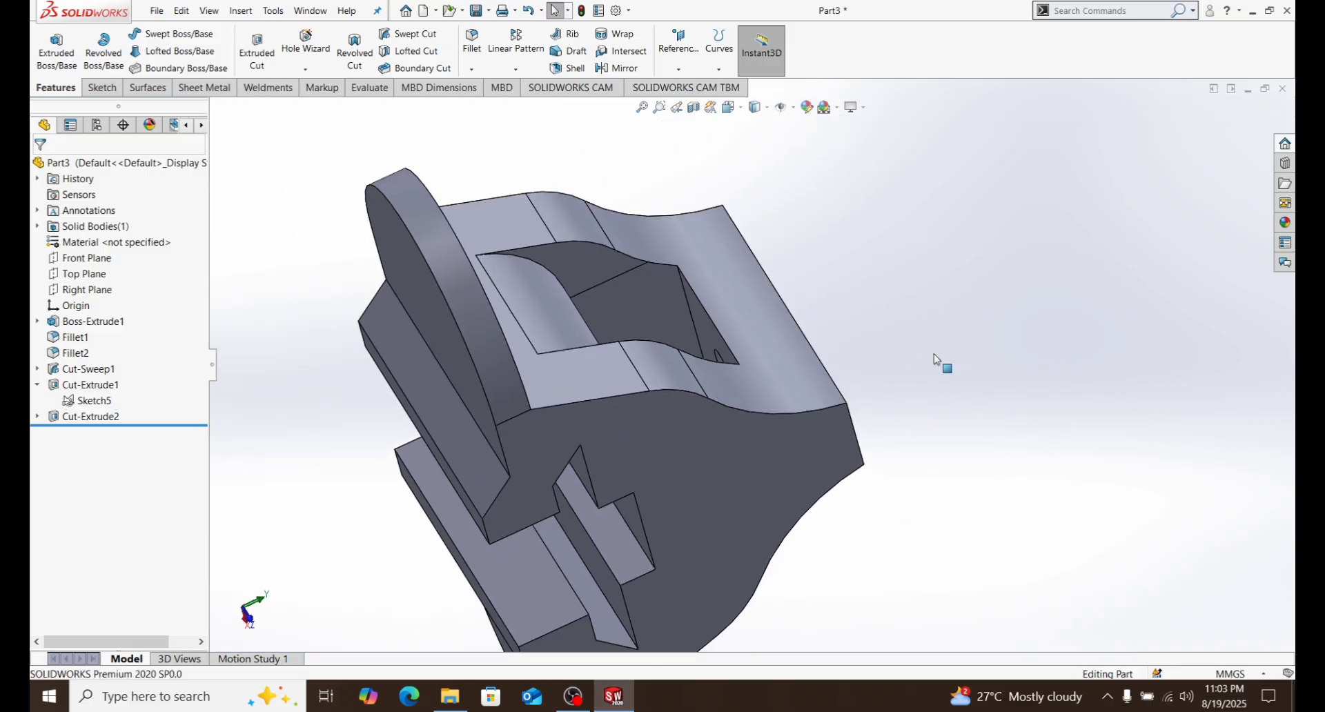
{"action": "key", "text": "ctrl+7"}
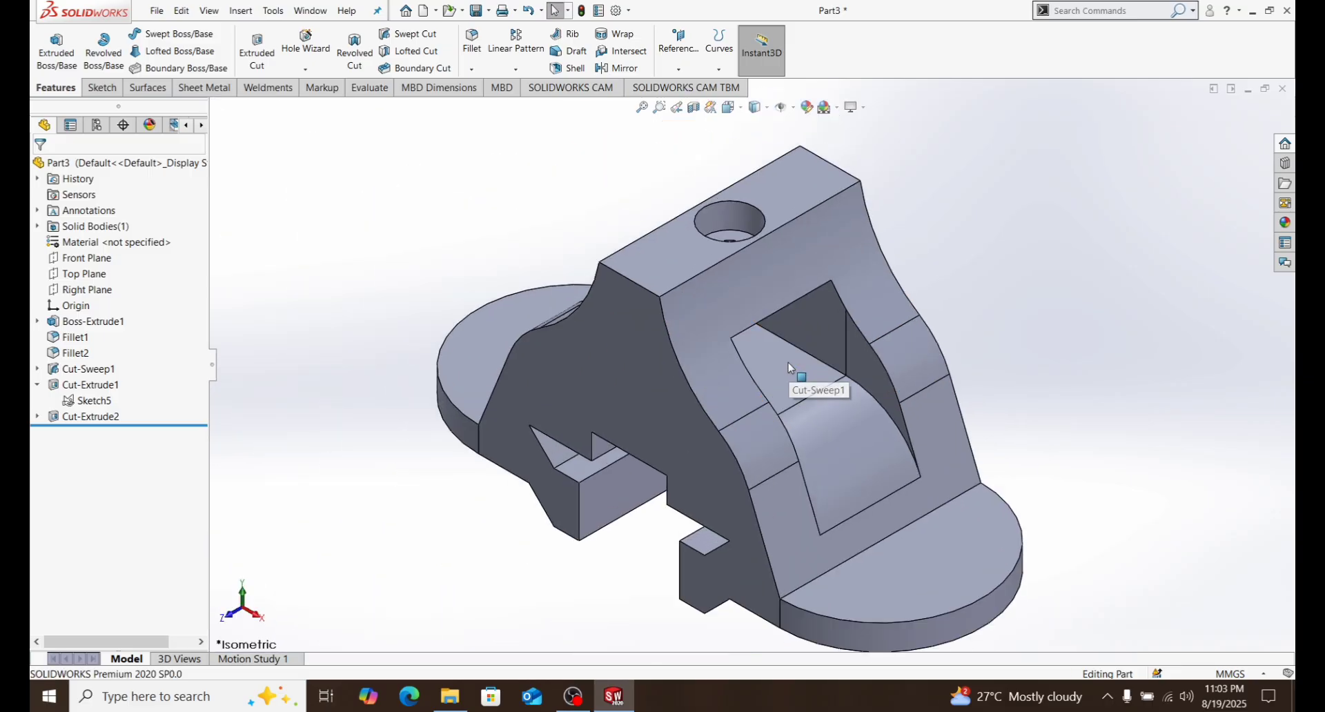
{"action": "left_click", "coordinate": [947, 544]}
{"action": "left_click", "coordinate": [979, 516]}
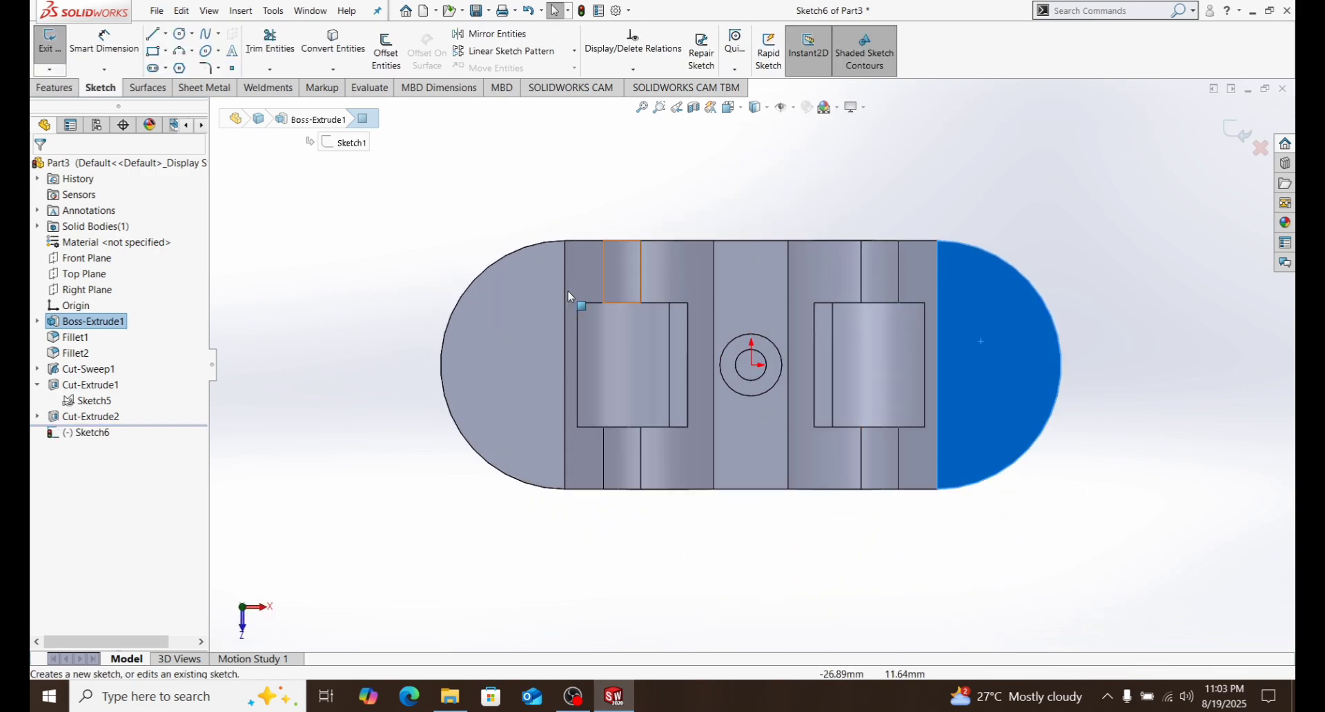
{"action": "left_click", "coordinate": [179, 34]}
{"action": "scroll", "coordinate": [1104, 400], "scroll_direction": "down", "scroll_amount": 3}
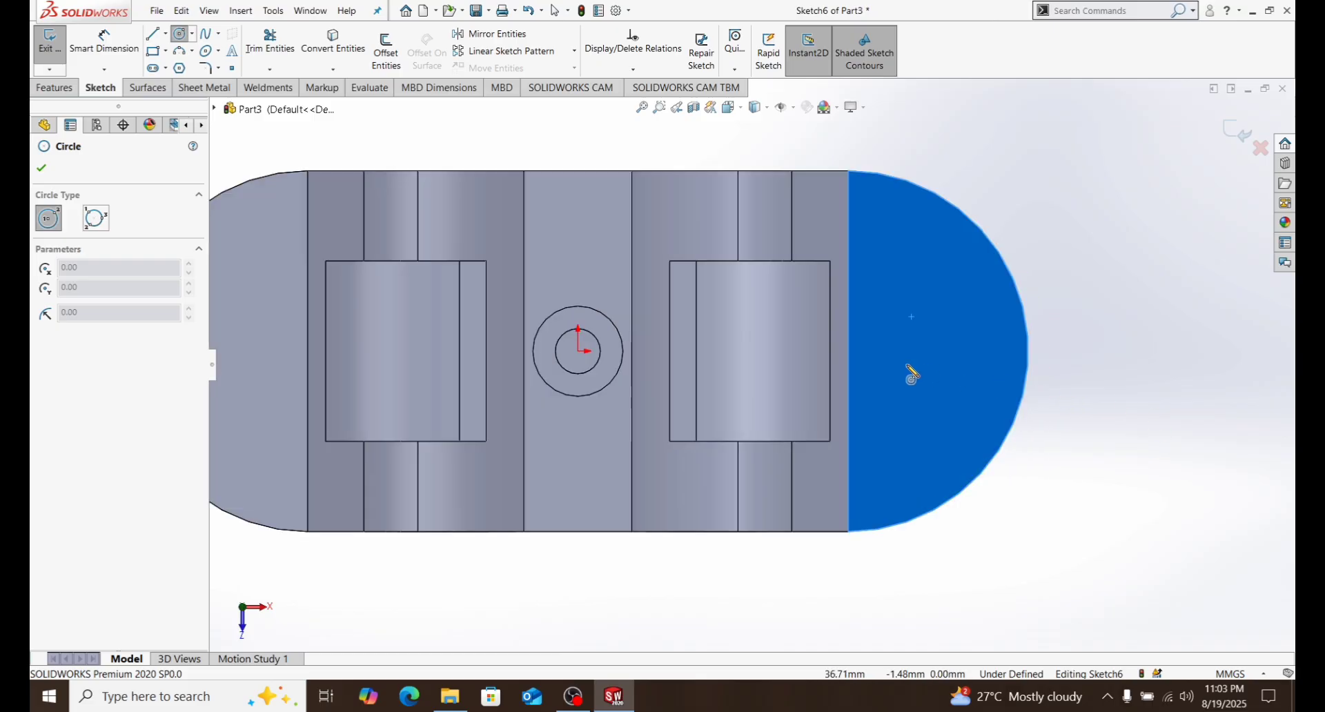
{"action": "left_click", "coordinate": [910, 355]}
{"action": "left_click", "coordinate": [942, 377]}
Draw a circle about 6 mm in diameter on the -X flange, centred about 40 mm from the origin along the X axis.
{"action": "scroll", "coordinate": [721, 383], "scroll_direction": "up", "scroll_amount": 1}
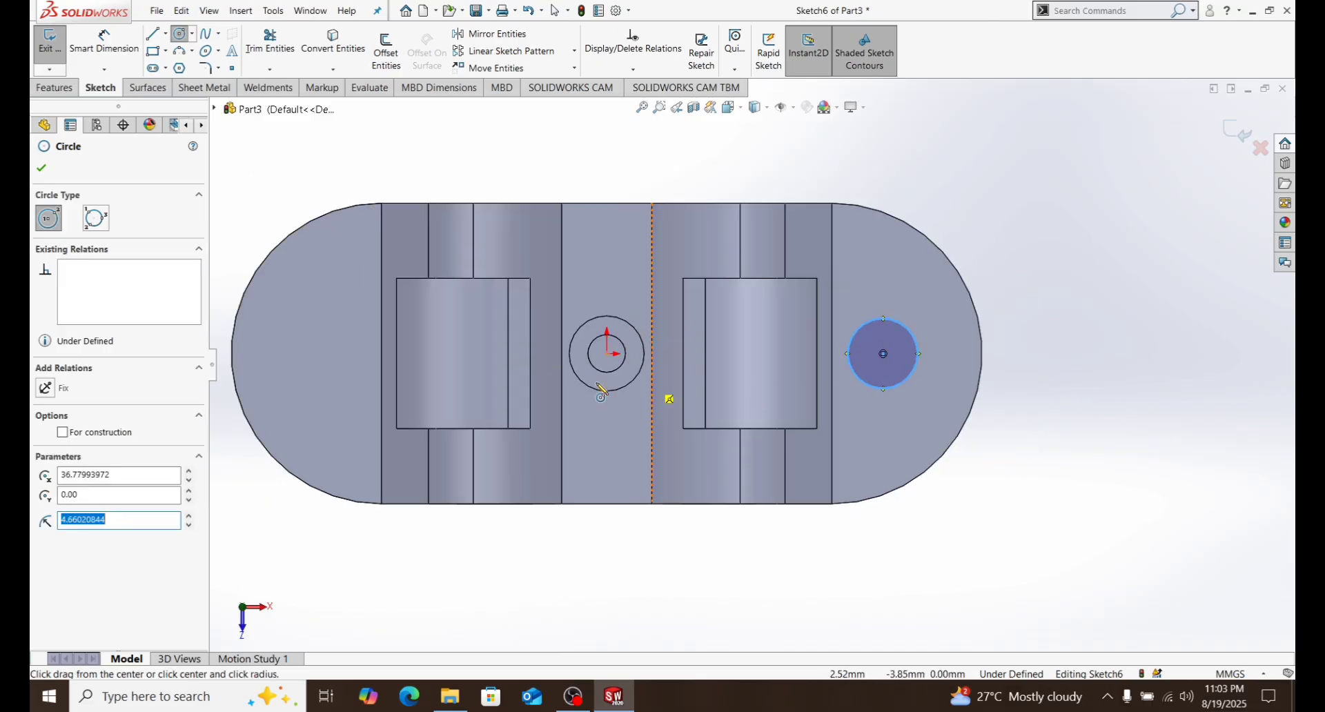
{"action": "left_click", "coordinate": [309, 354]}
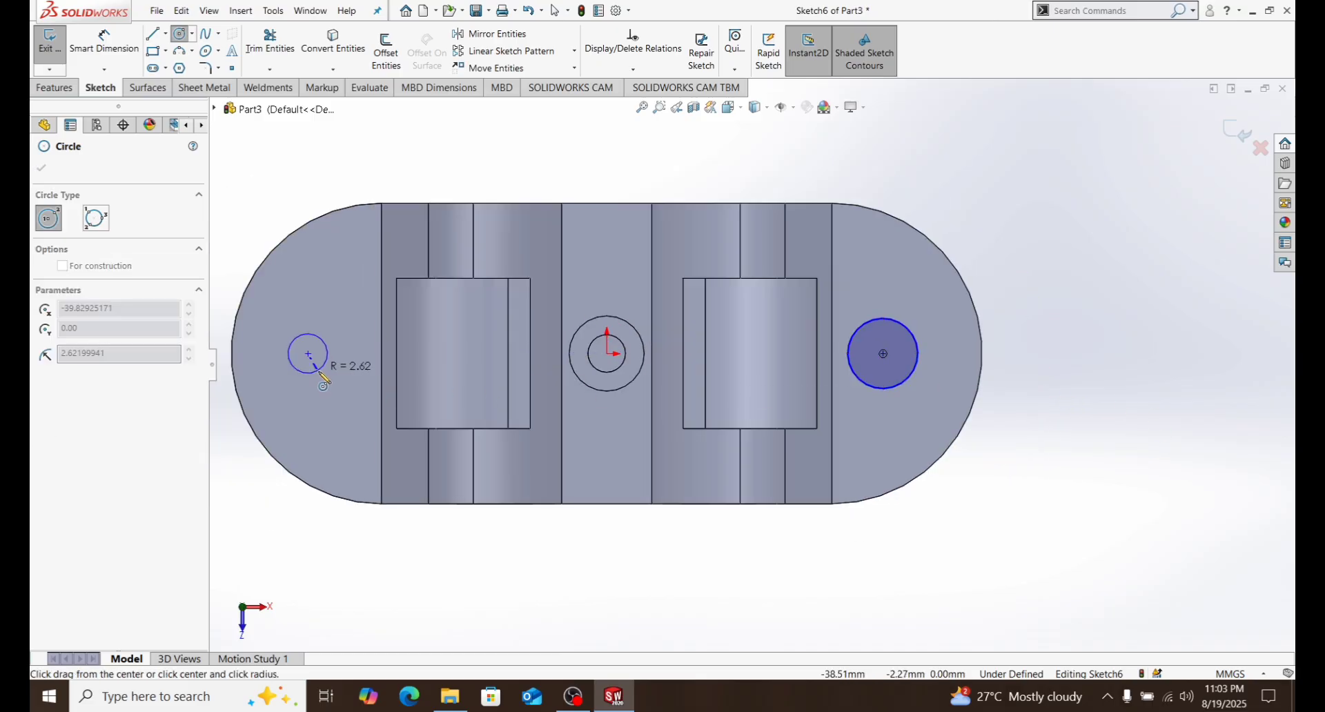
{"action": "left_click", "coordinate": [331, 354]}
Draw a vertical line about 26 mm long up from the origin and convert it to construction geometry.
{"action": "key", "text": "l"}
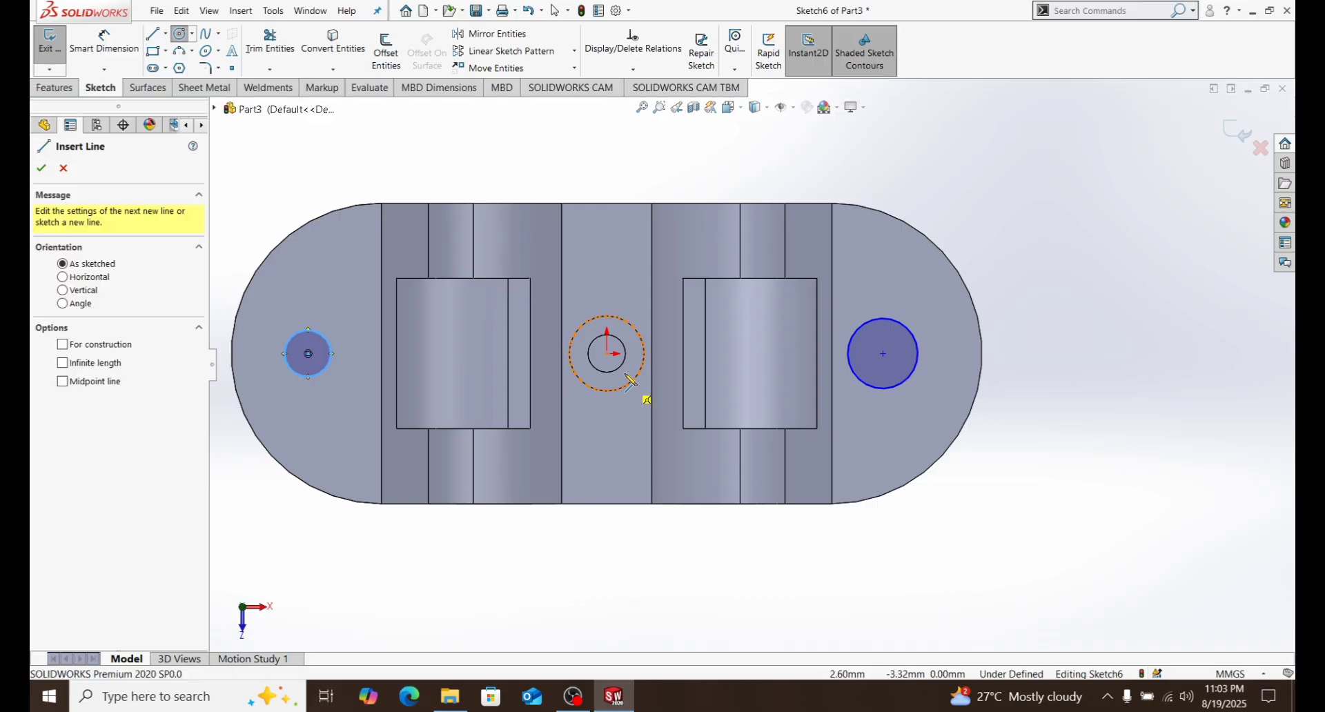
{"action": "left_click_drag", "start_coordinate": [608, 354], "coordinate": [607, 159]}
{"action": "right_click", "coordinate": [641, 156]}
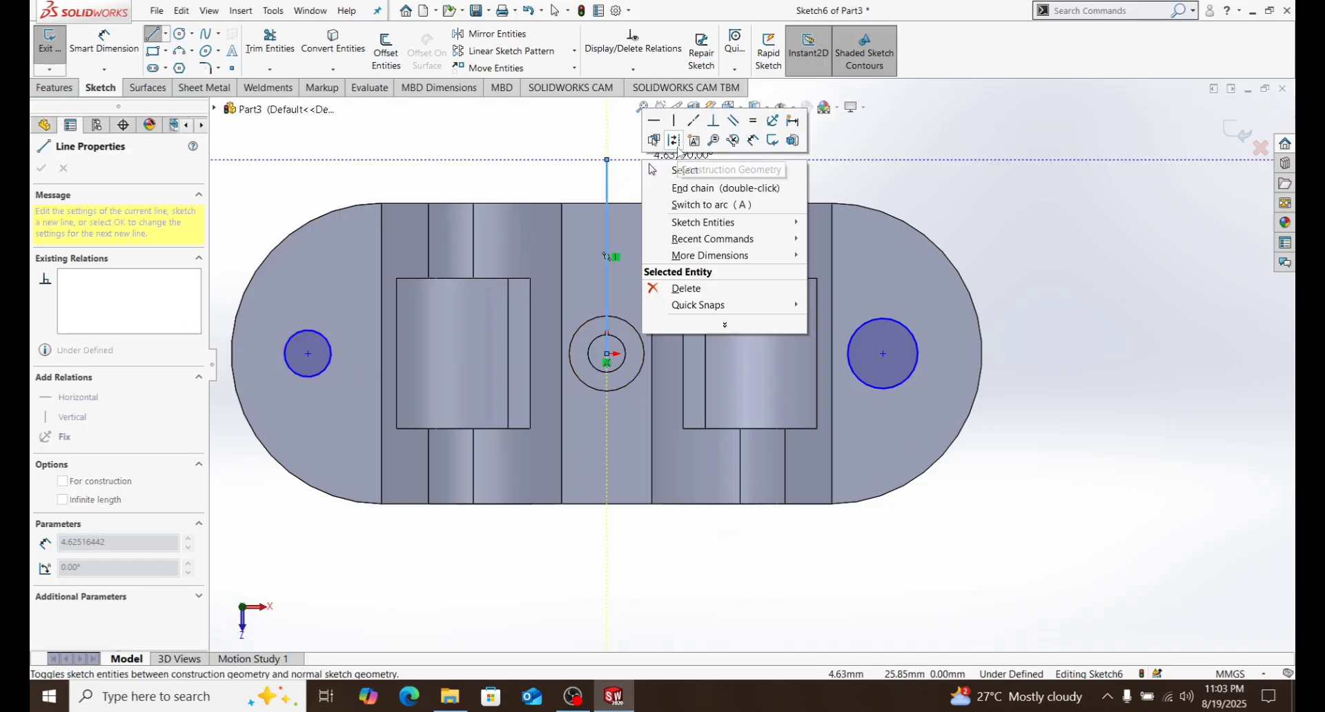
{"action": "left_click", "coordinate": [675, 142]}
{"action": "key", "text": "Escape"}
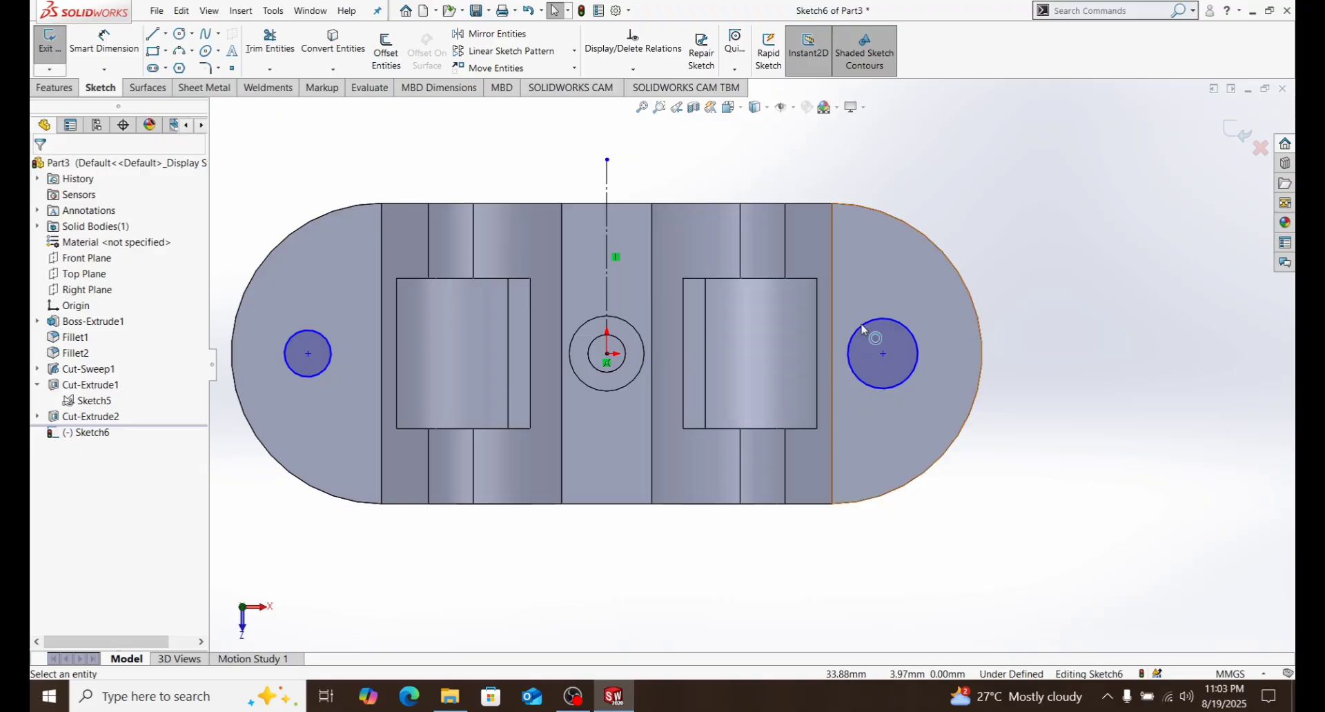
Make the two flange circles' centres symmetric about the vertical construction line.
{"action": "left_click", "coordinate": [309, 355]}
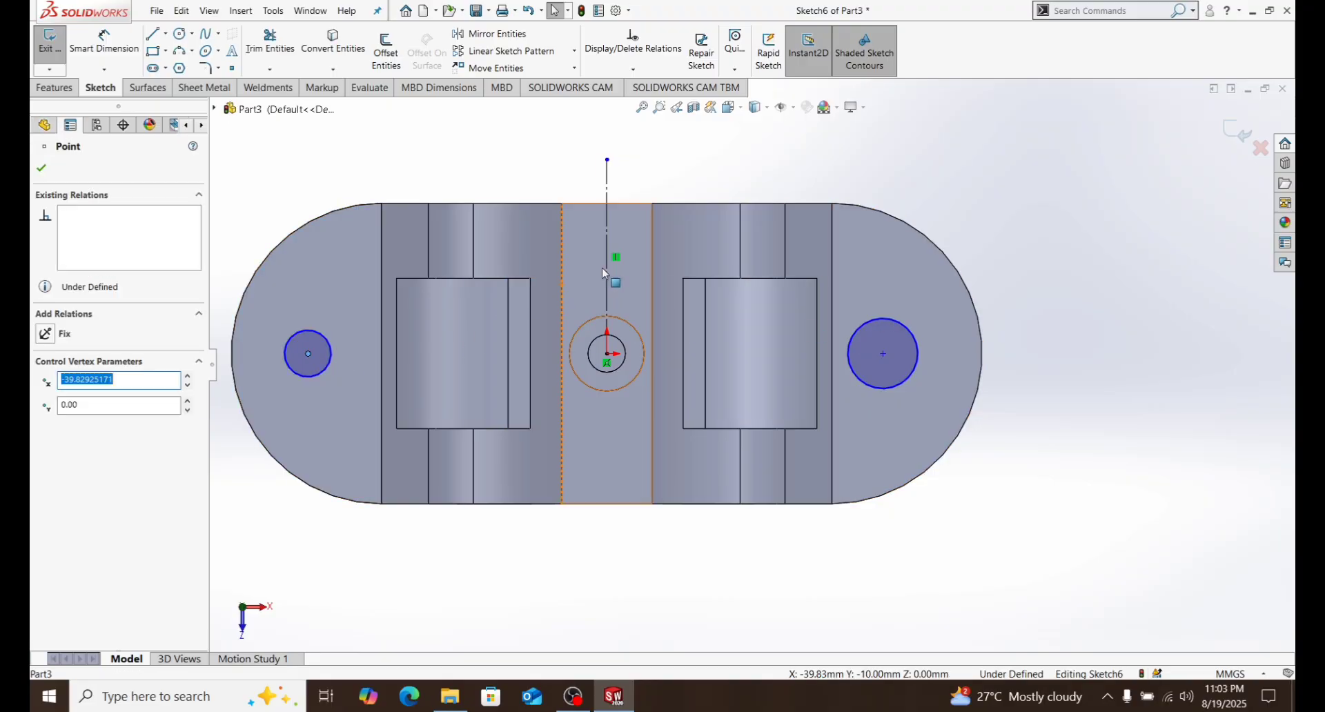
{"action": "left_click", "coordinate": [608, 294], "text": "ctrl"}
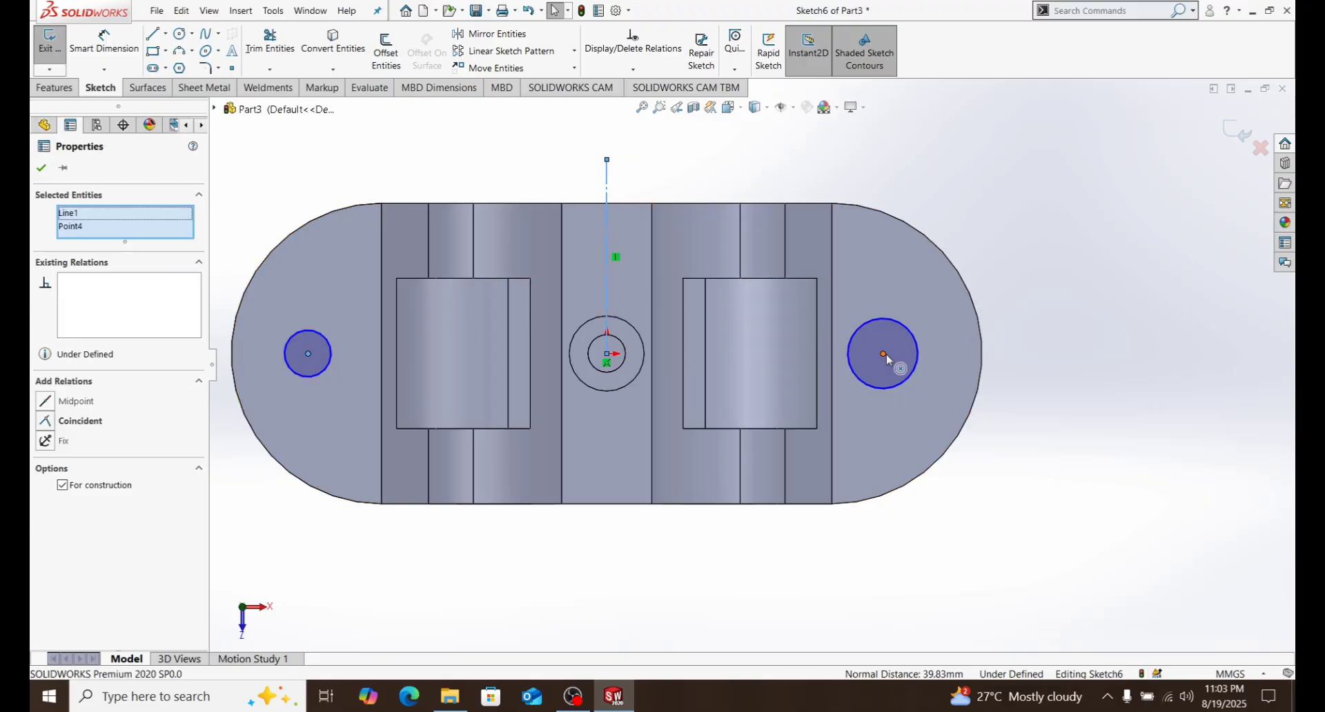
{"action": "left_click", "coordinate": [884, 354], "text": "ctrl"}
{"action": "left_click", "coordinate": [925, 297]}
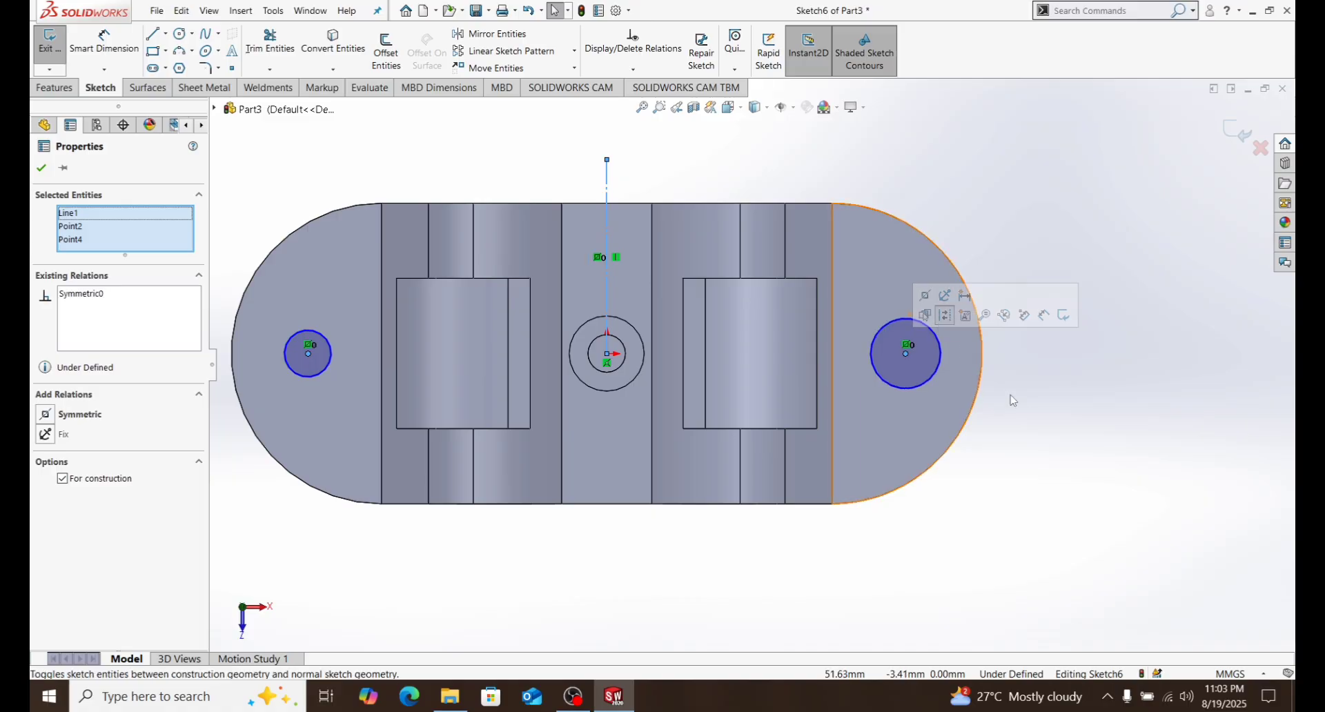
{"action": "left_click", "coordinate": [1055, 422]}
Add a horizontal relation aligning both flange circles' centres with the origin.
{"action": "left_click", "coordinate": [907, 355]}
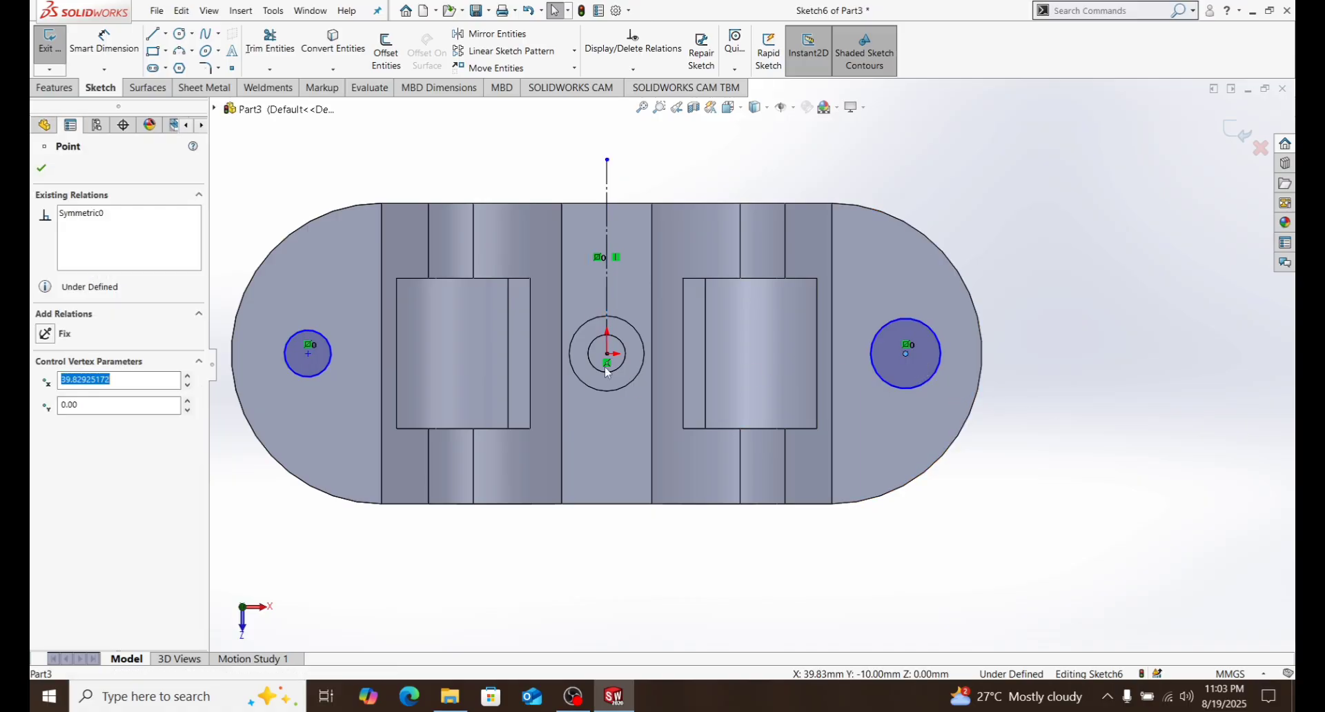
{"action": "left_click", "coordinate": [307, 357], "text": "ctrl"}
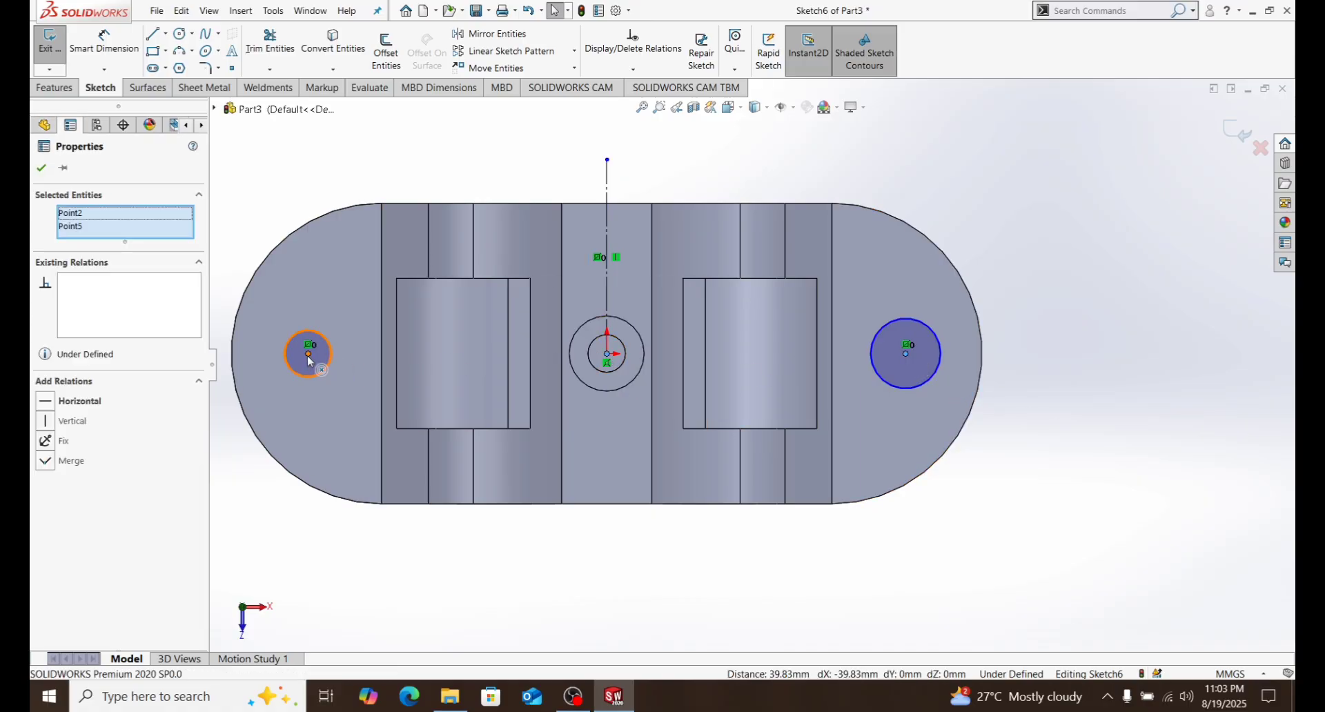
{"action": "left_click", "coordinate": [308, 357], "text": "ctrl"}
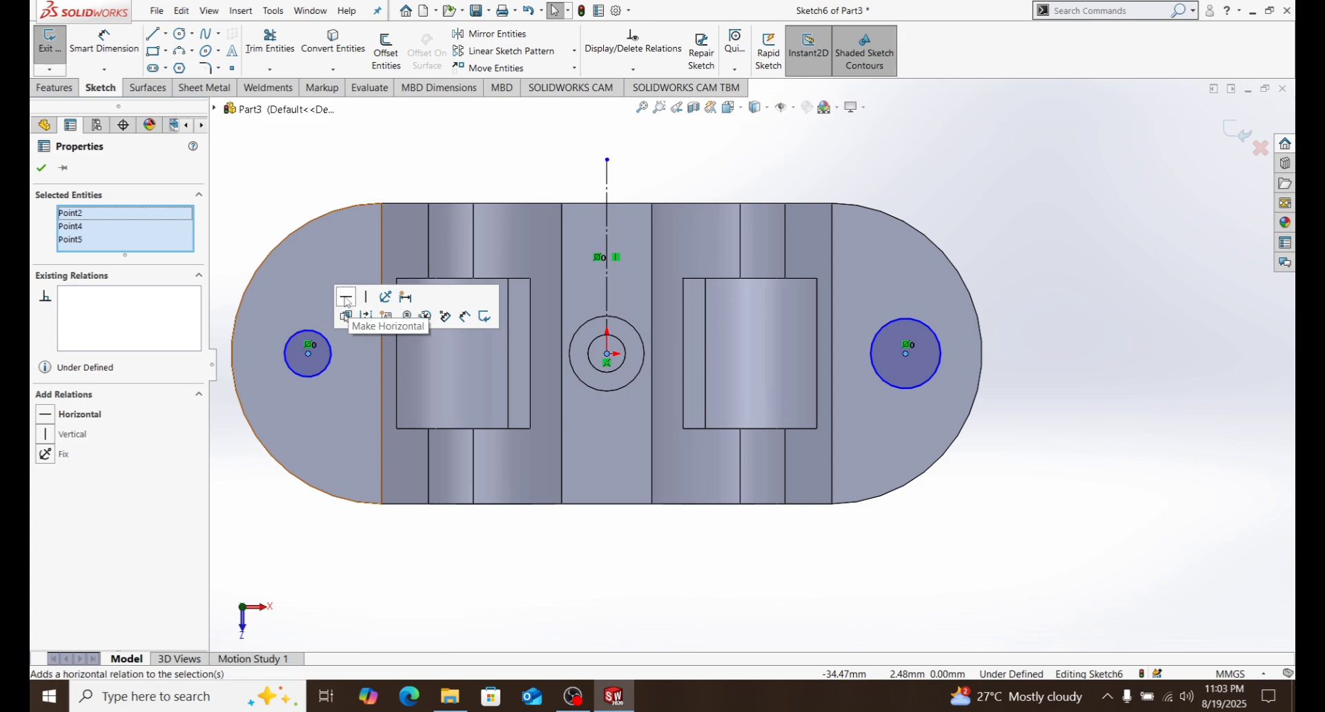
{"action": "left_click", "coordinate": [347, 299]}
{"action": "left_click", "coordinate": [304, 202]}
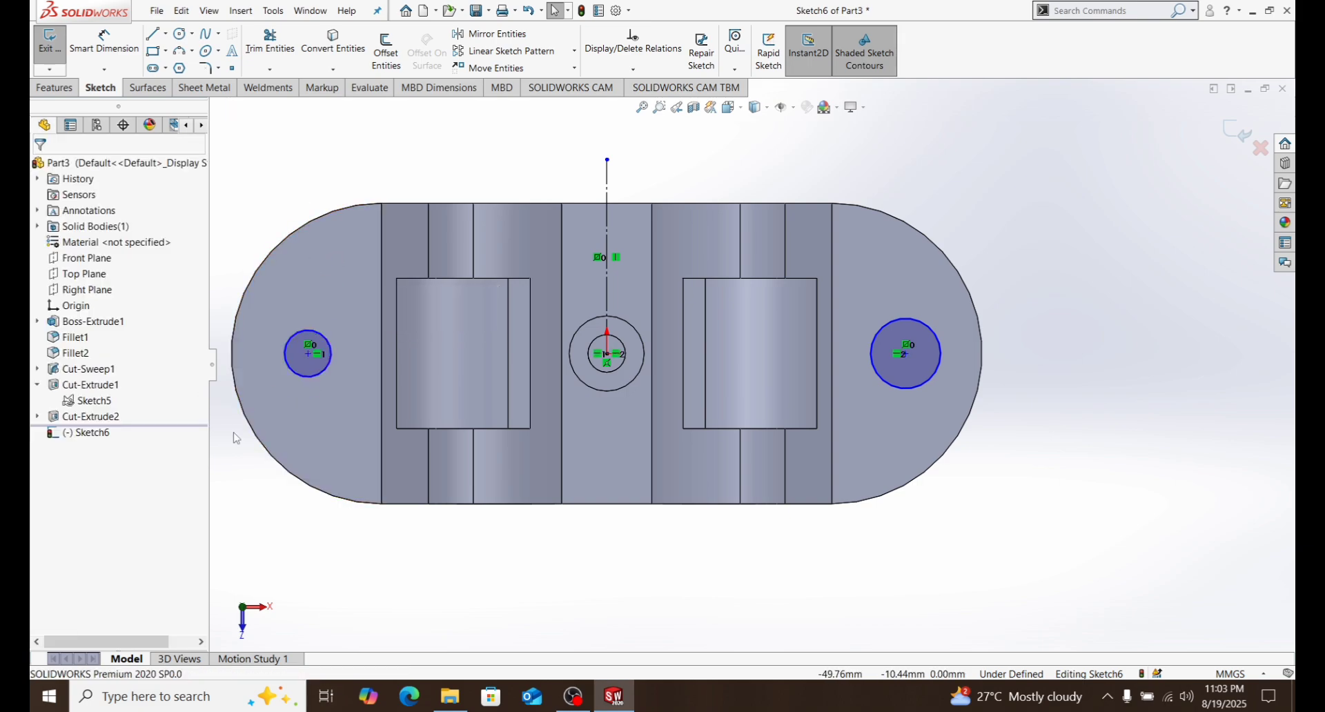
Add an equal relation between the two flange circles.
{"action": "left_click", "coordinate": [329, 364]}
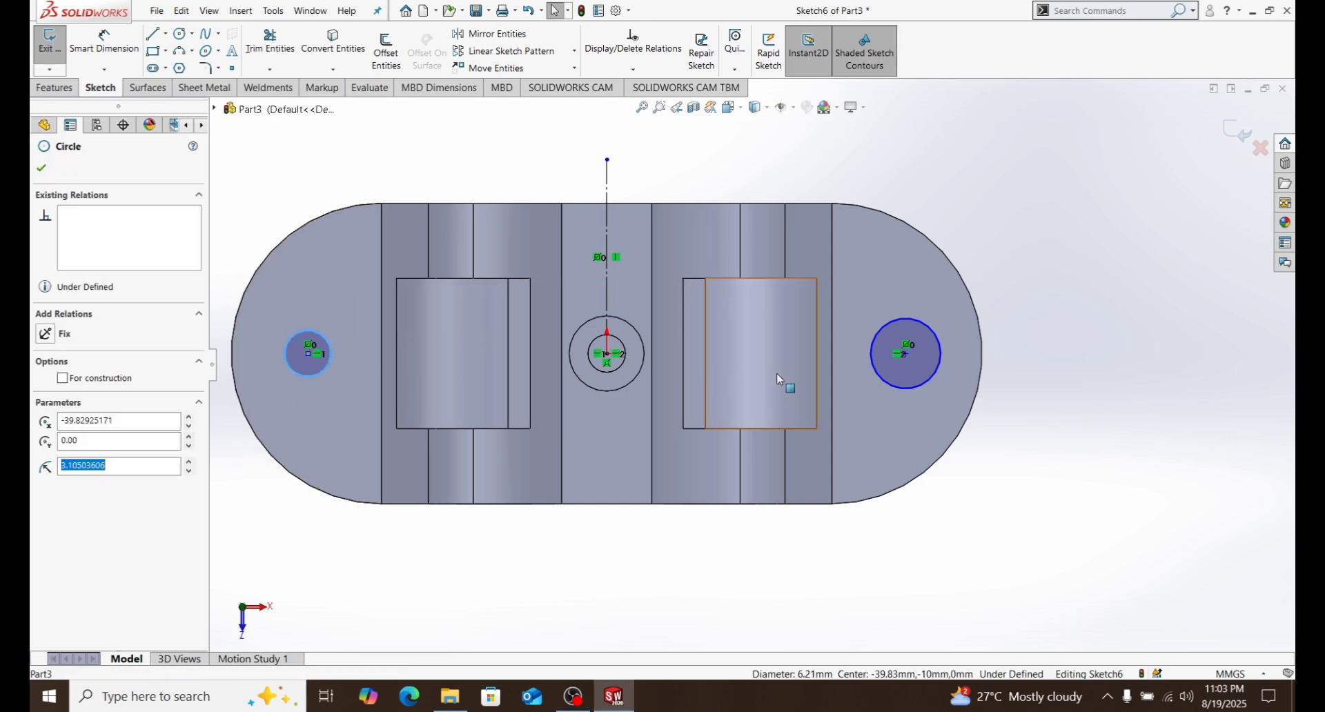
{"action": "left_click", "coordinate": [930, 330], "text": "ctrl"}
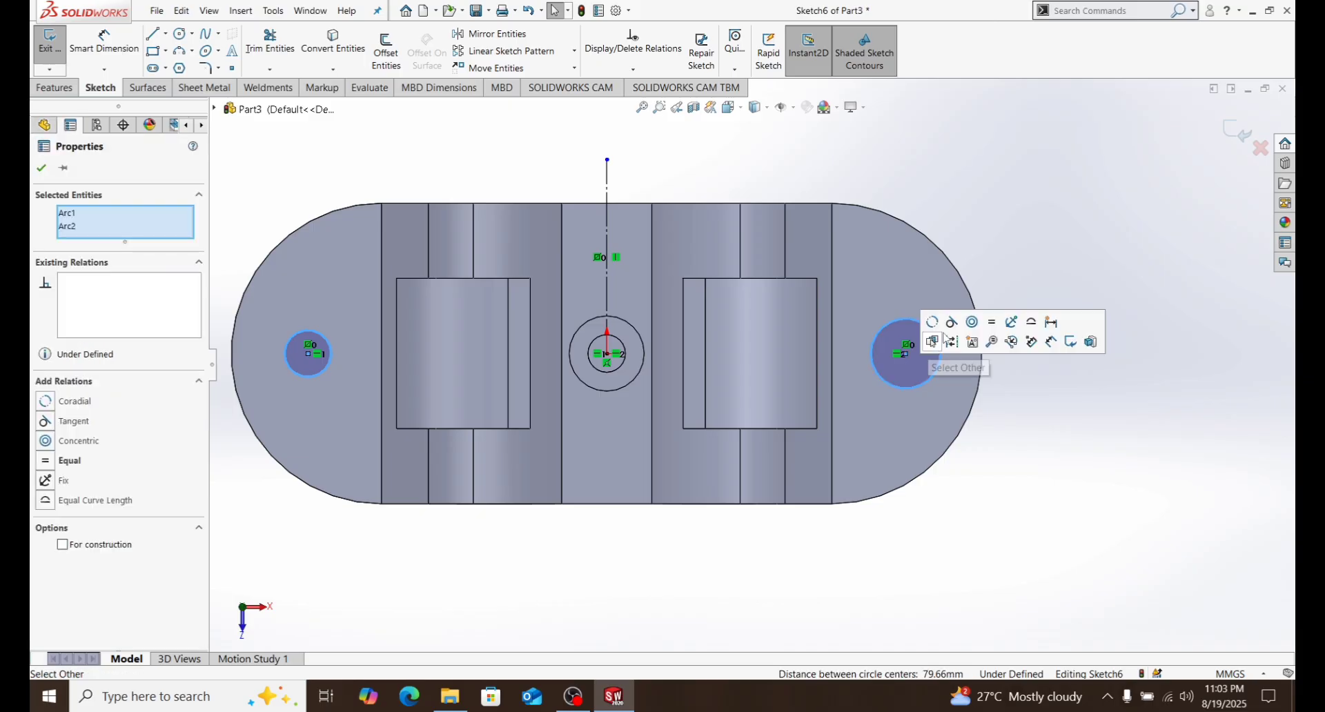
{"action": "left_click", "coordinate": [992, 324]}
{"action": "left_click", "coordinate": [1029, 428]}
Dimension the +X flange circle's diameter as 10 mm.
{"action": "right_click_drag", "start_coordinate": [1021, 438], "coordinate": [1018, 360]}
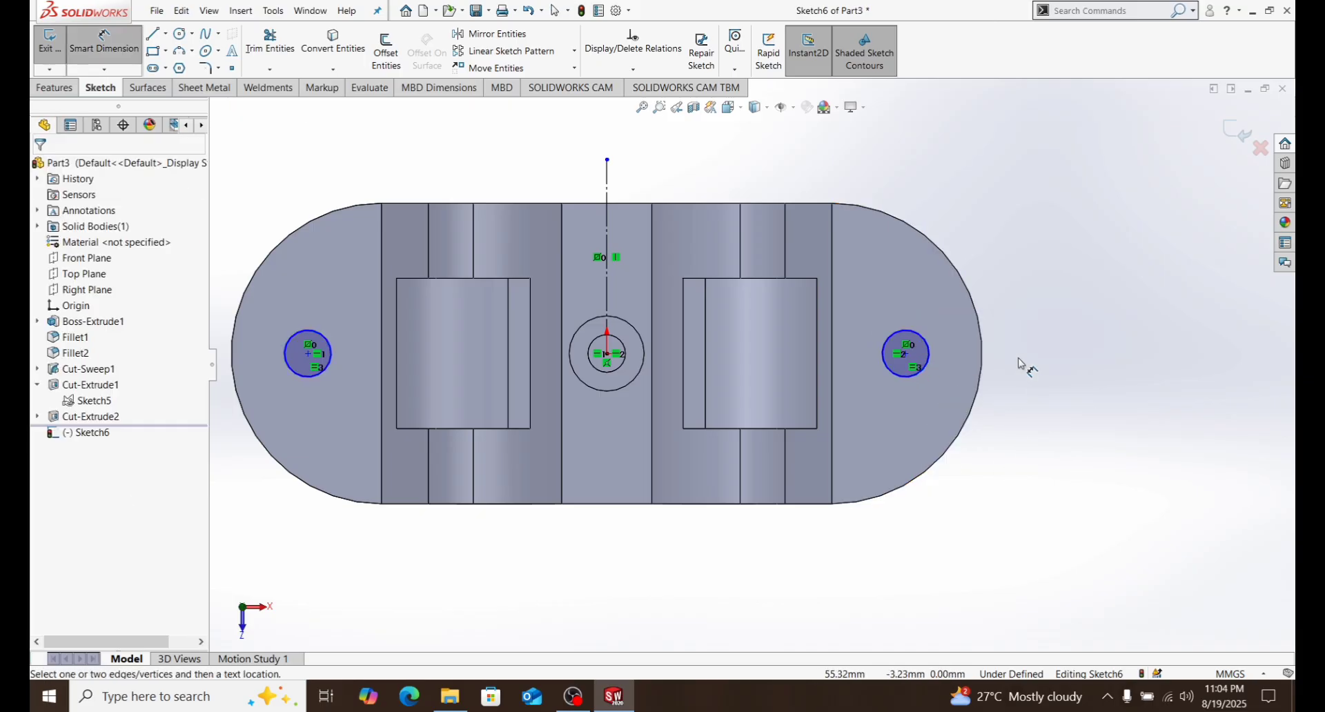
{"action": "left_click", "coordinate": [921, 370]}
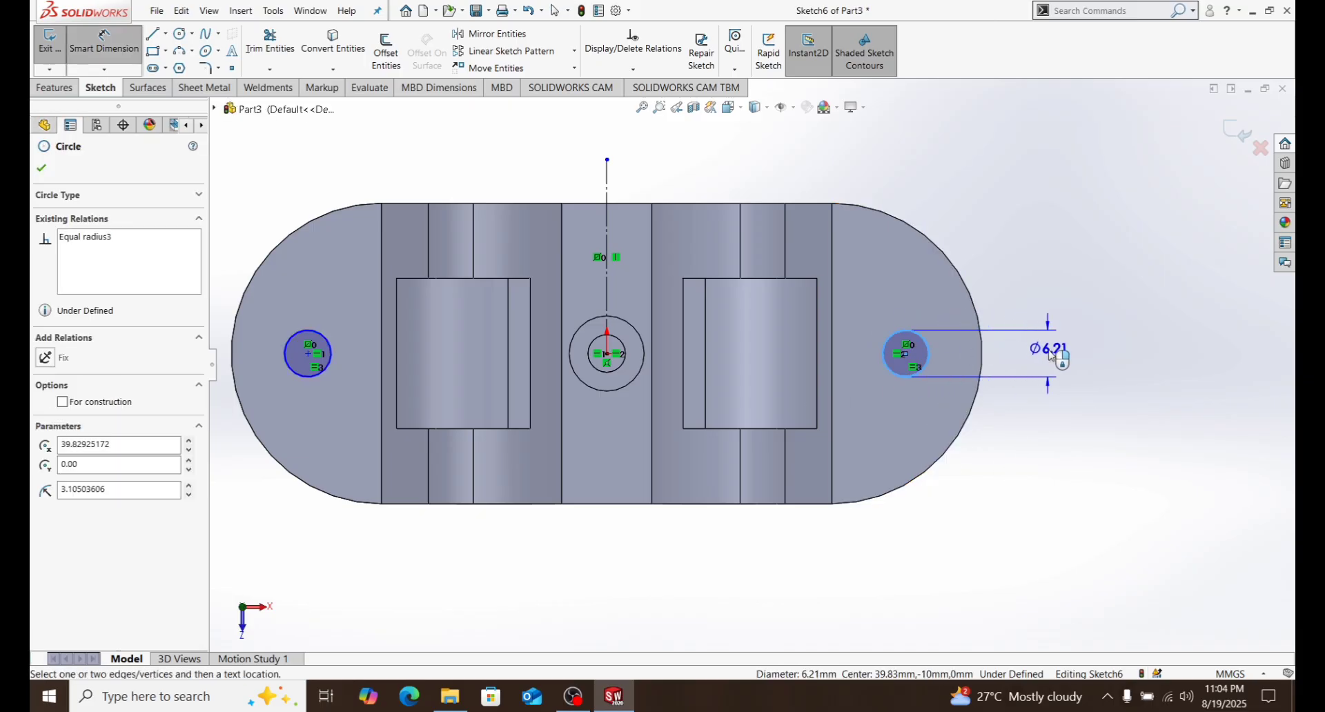
{"action": "left_click", "coordinate": [1050, 355]}
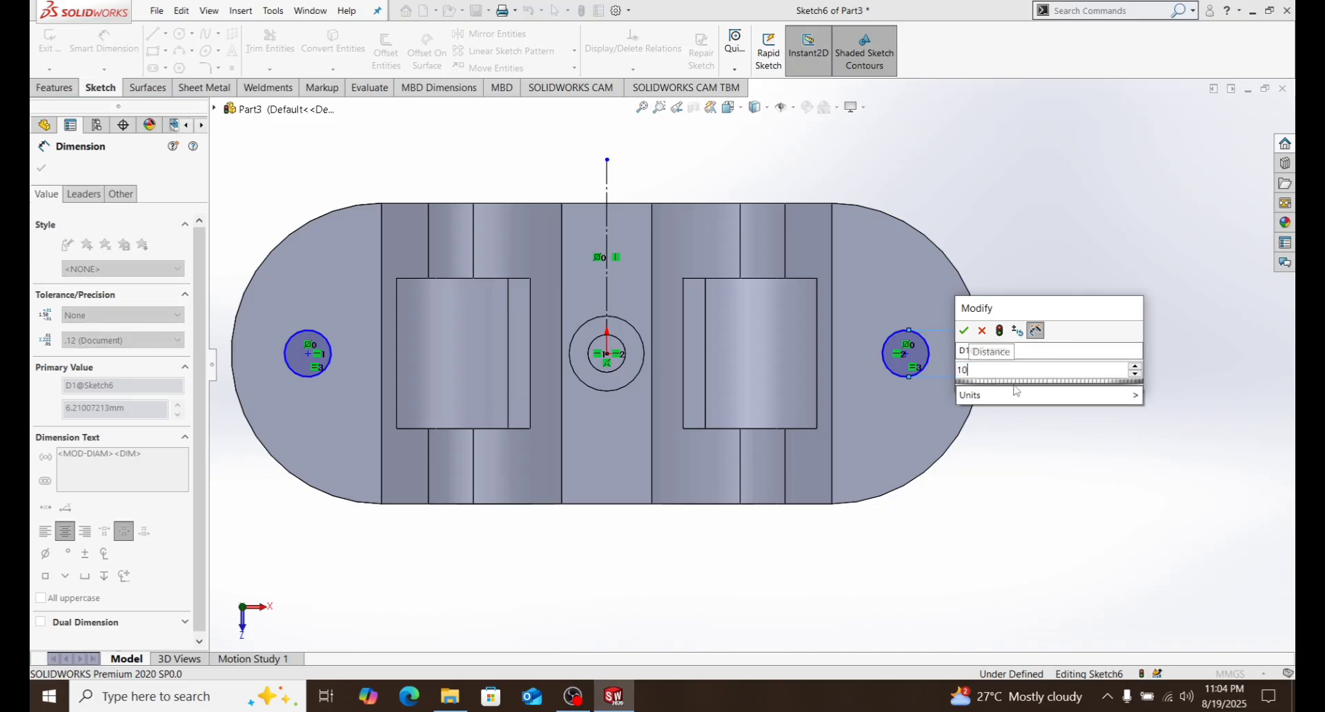
{"action": "key", "text": "Return"}
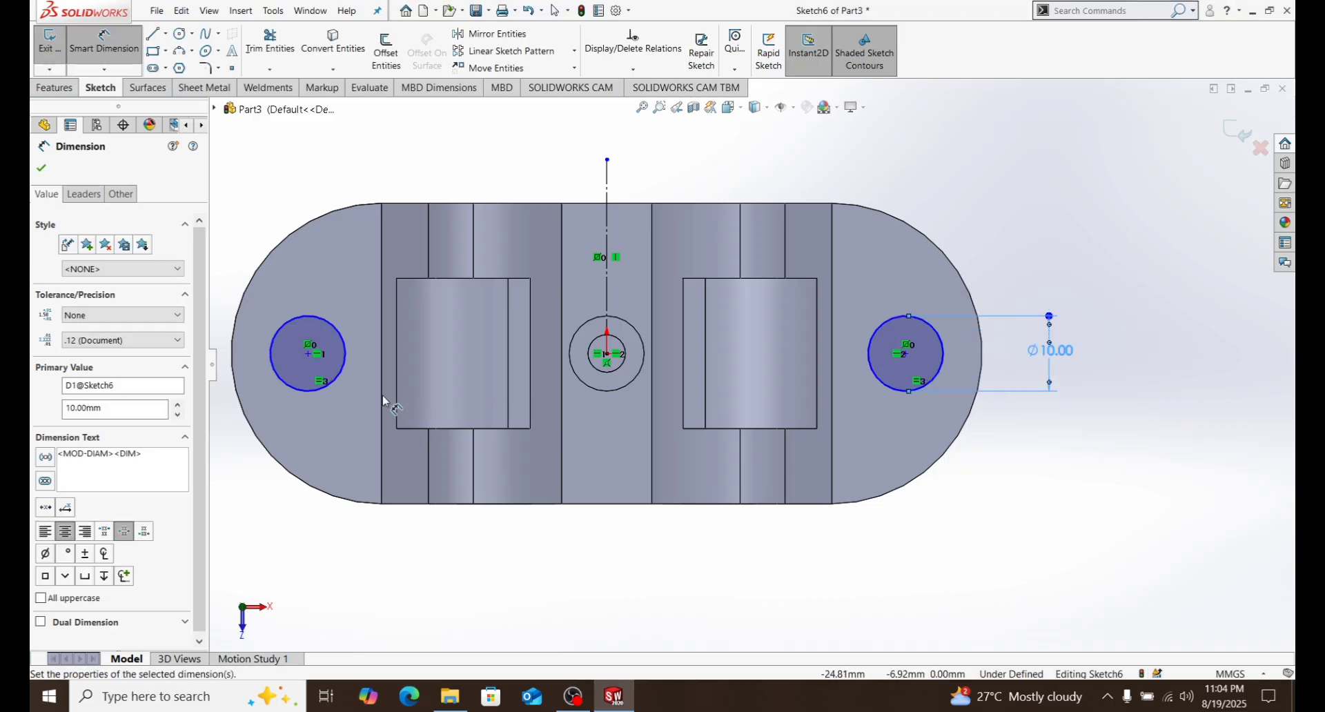
Dimension the horizontal distance from the -X flange's outermost edge point to its circle's centre as 10 mm and finish dimensioning.
{"action": "scroll", "coordinate": [295, 319], "scroll_direction": "up", "scroll_amount": 2}
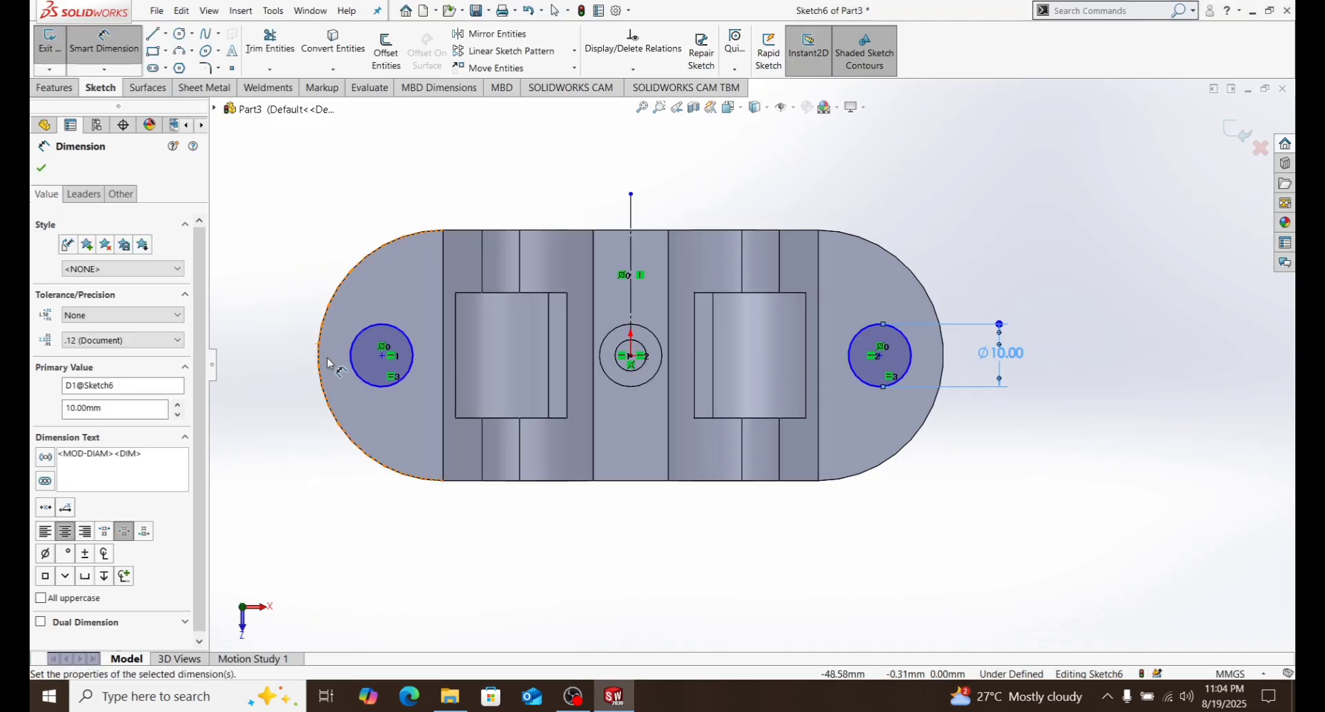
{"action": "scroll", "coordinate": [328, 364], "scroll_direction": "down", "scroll_amount": 2}
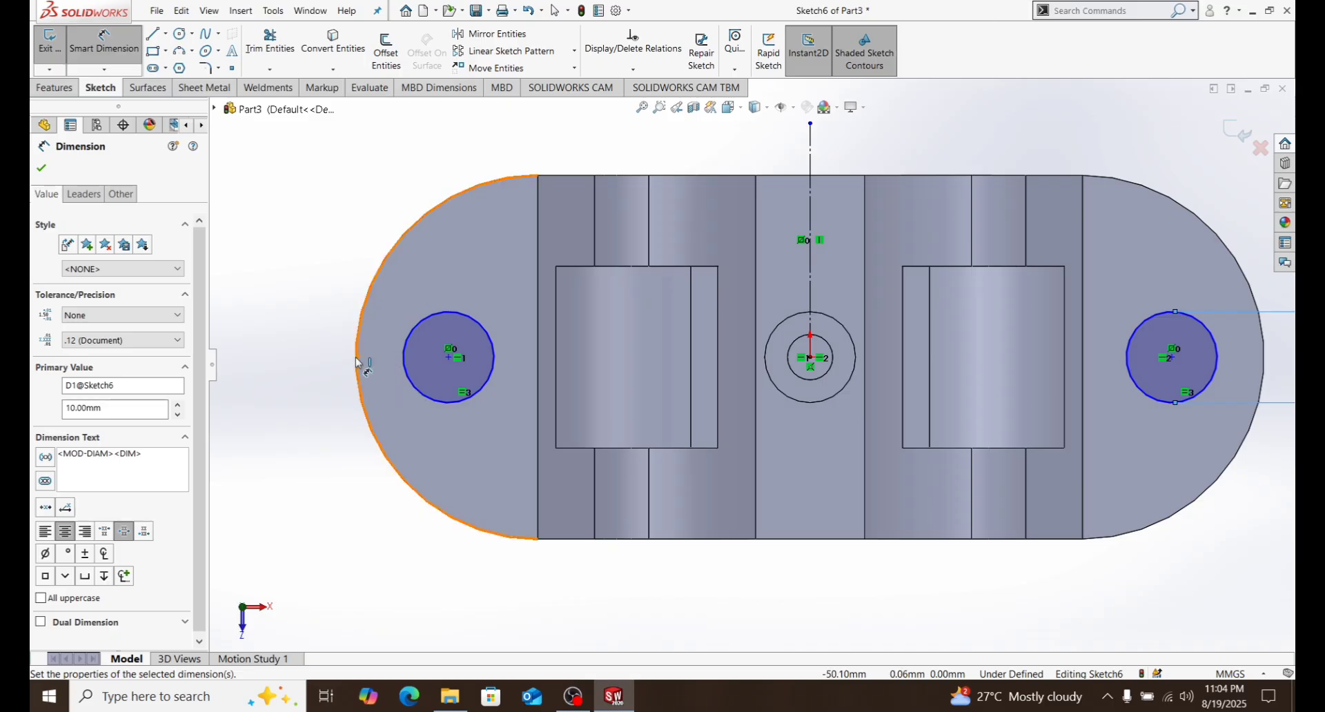
{"action": "left_click", "coordinate": [356, 357]}
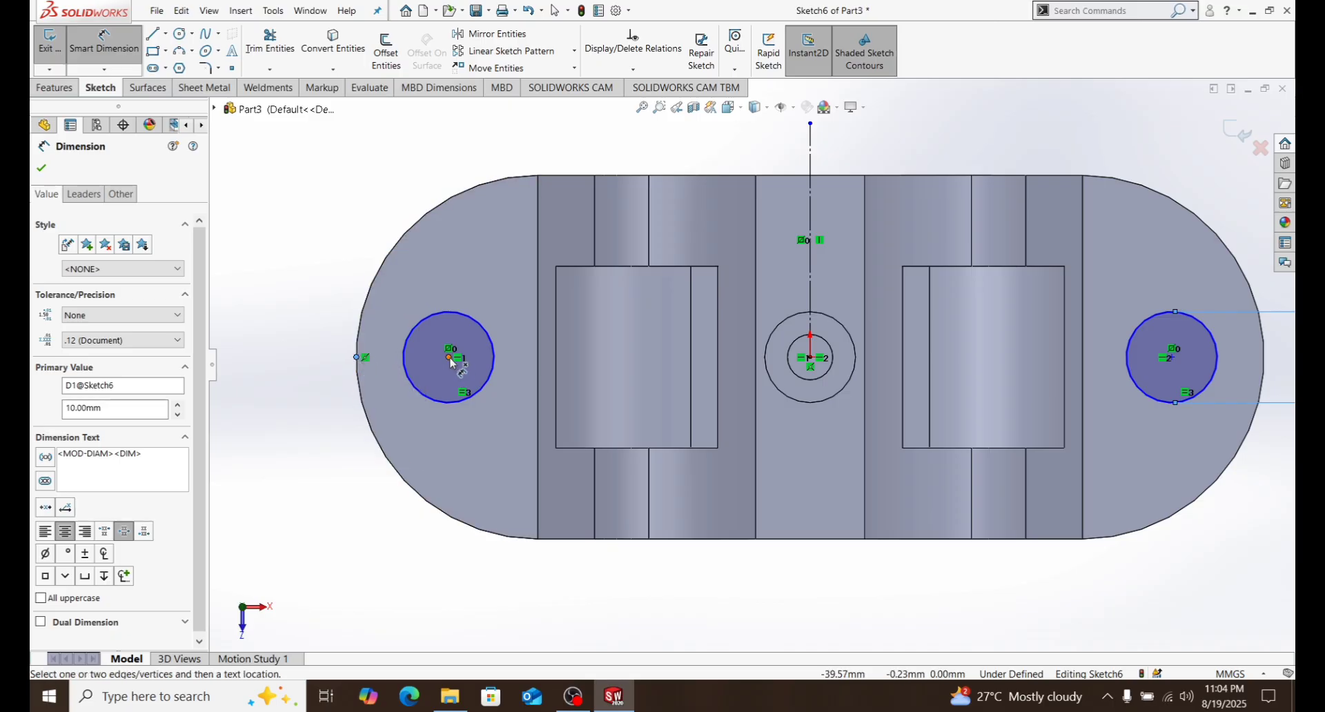
{"action": "left_click", "coordinate": [449, 357]}
{"action": "left_click", "coordinate": [419, 189]}
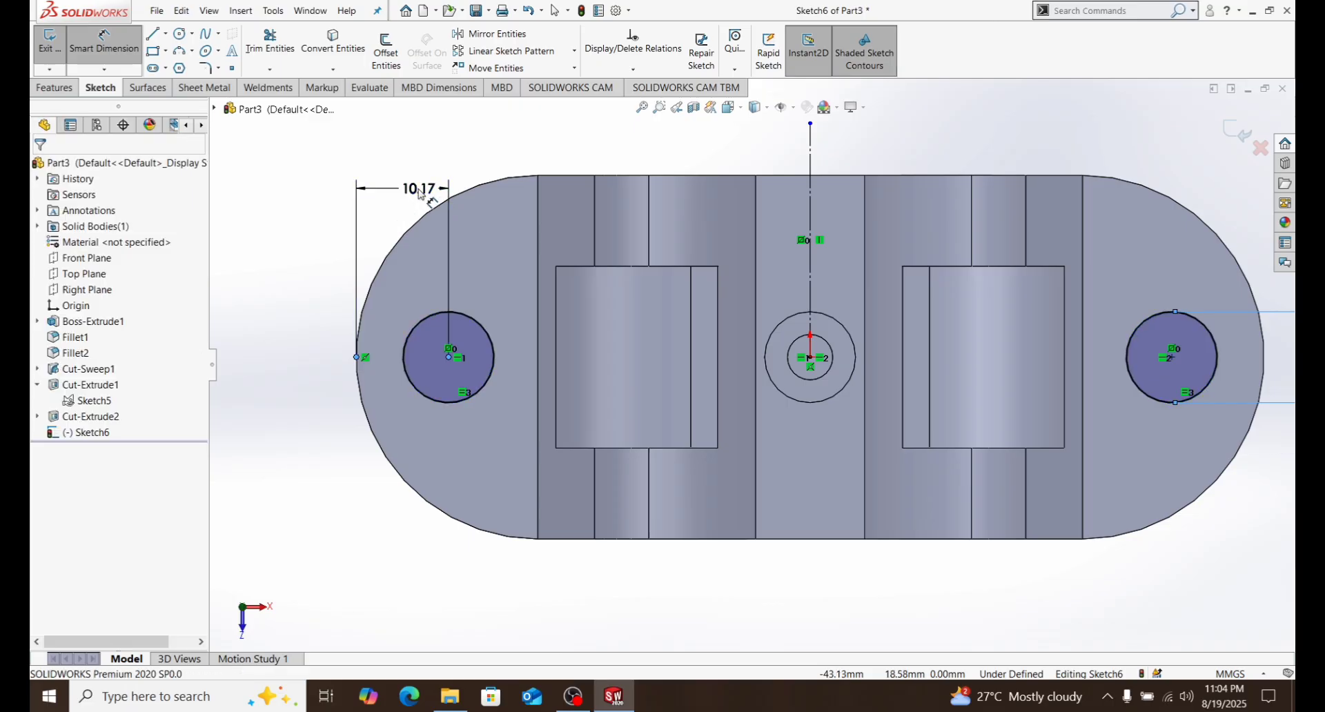
{"action": "type", "text": "1"}
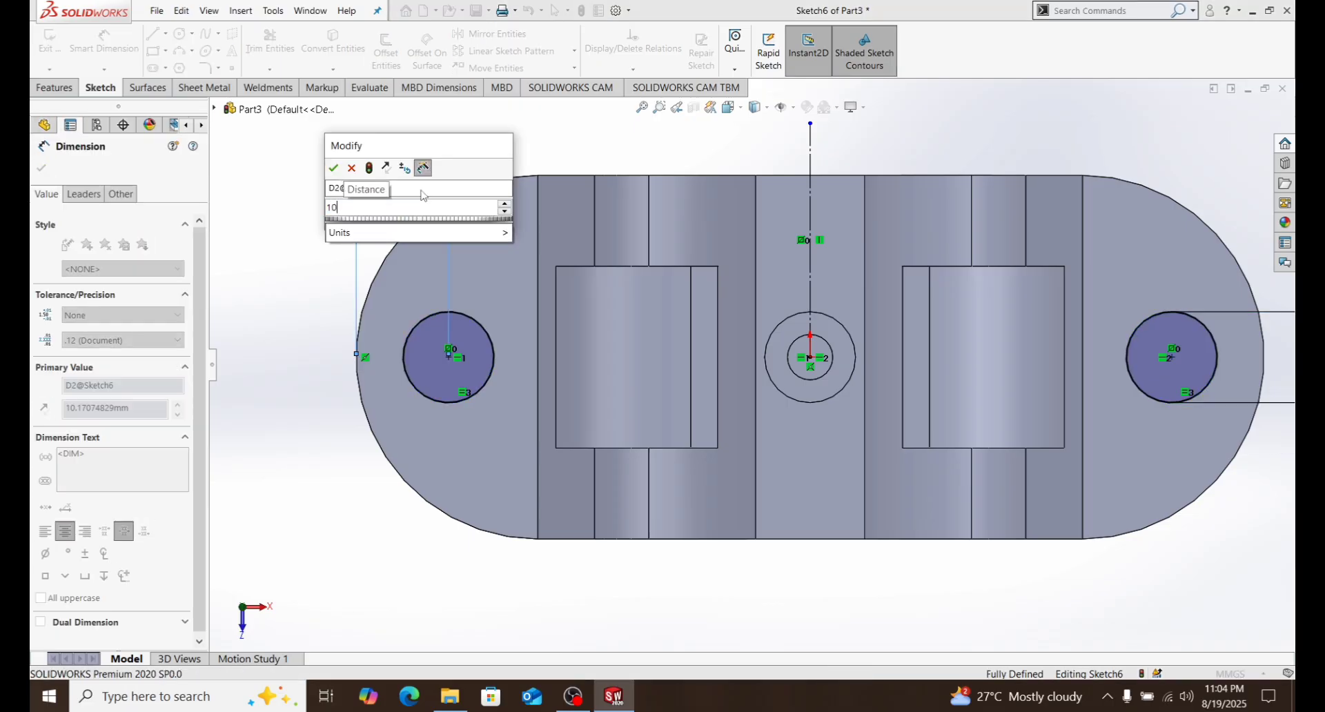
{"action": "type", "text": "0"}
{"action": "key", "text": "Return"}
{"action": "right_click", "coordinate": [463, 140]}
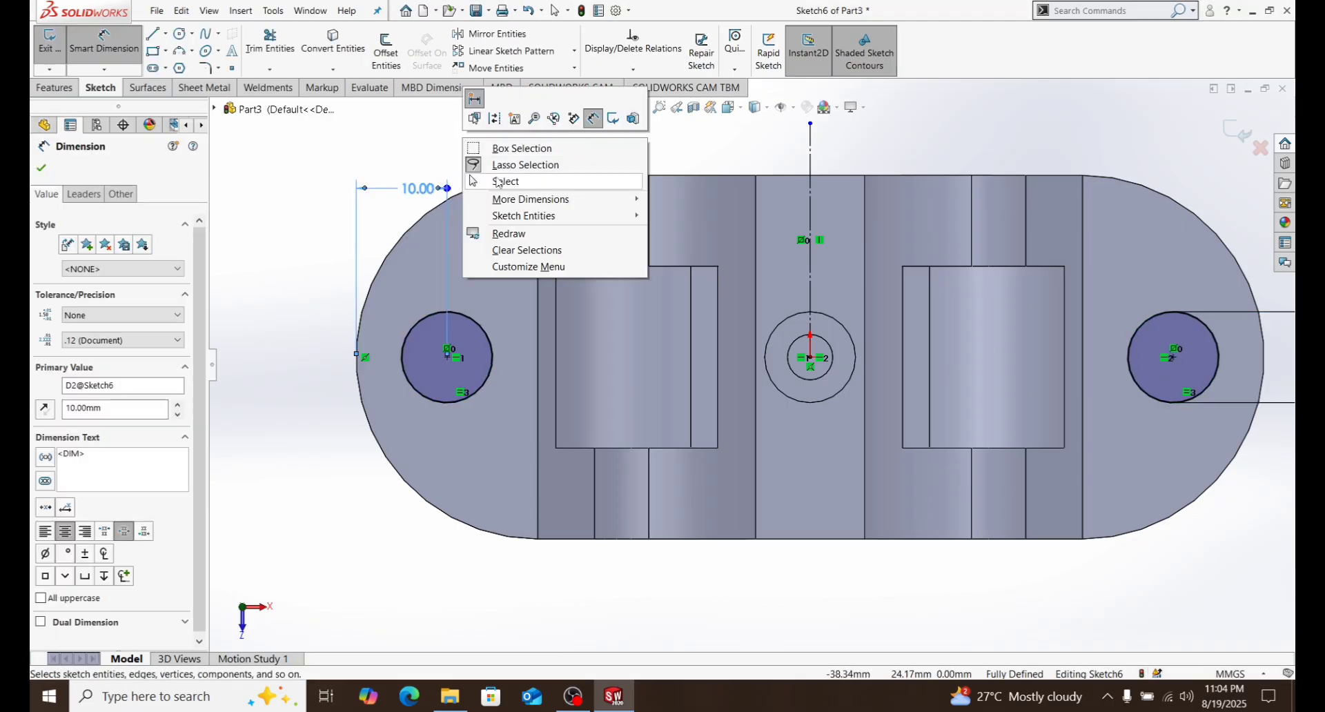
{"action": "left_click", "coordinate": [497, 182]}
{"action": "key", "text": "z"}
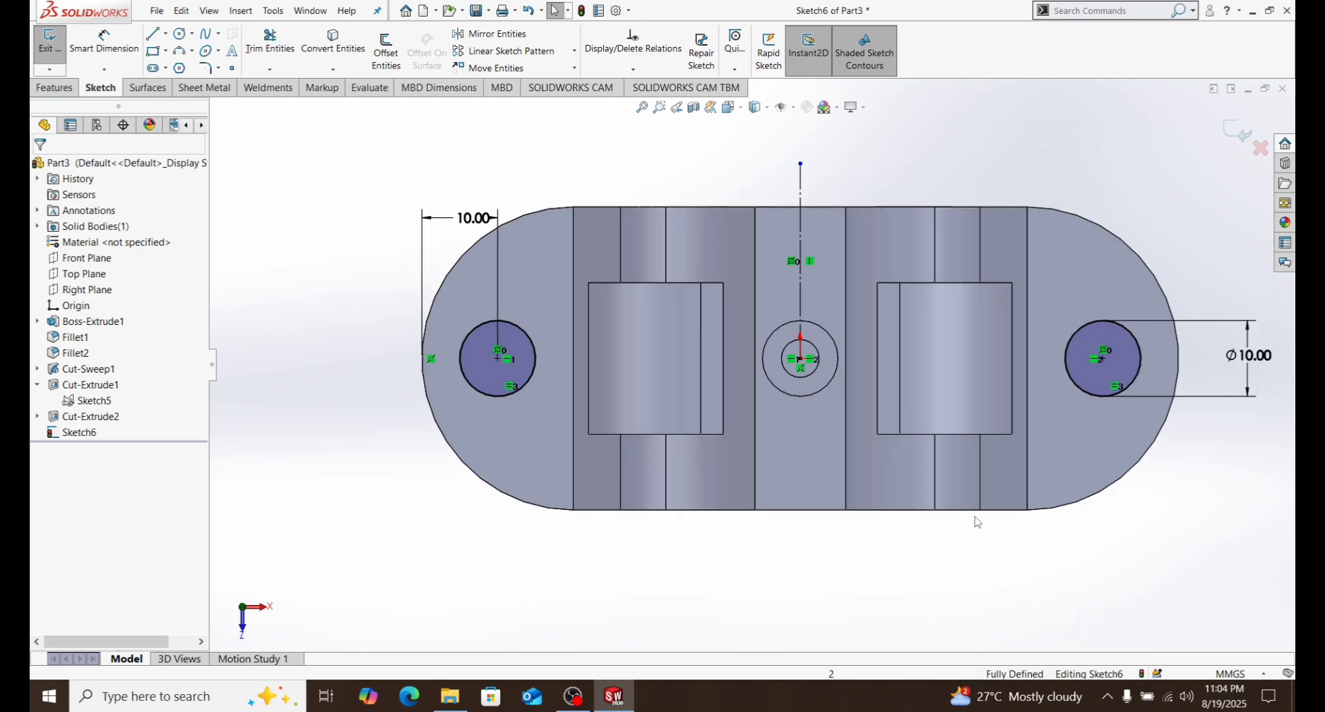
{"action": "left_click", "coordinate": [55, 88]}
{"action": "left_click", "coordinate": [57, 49]}
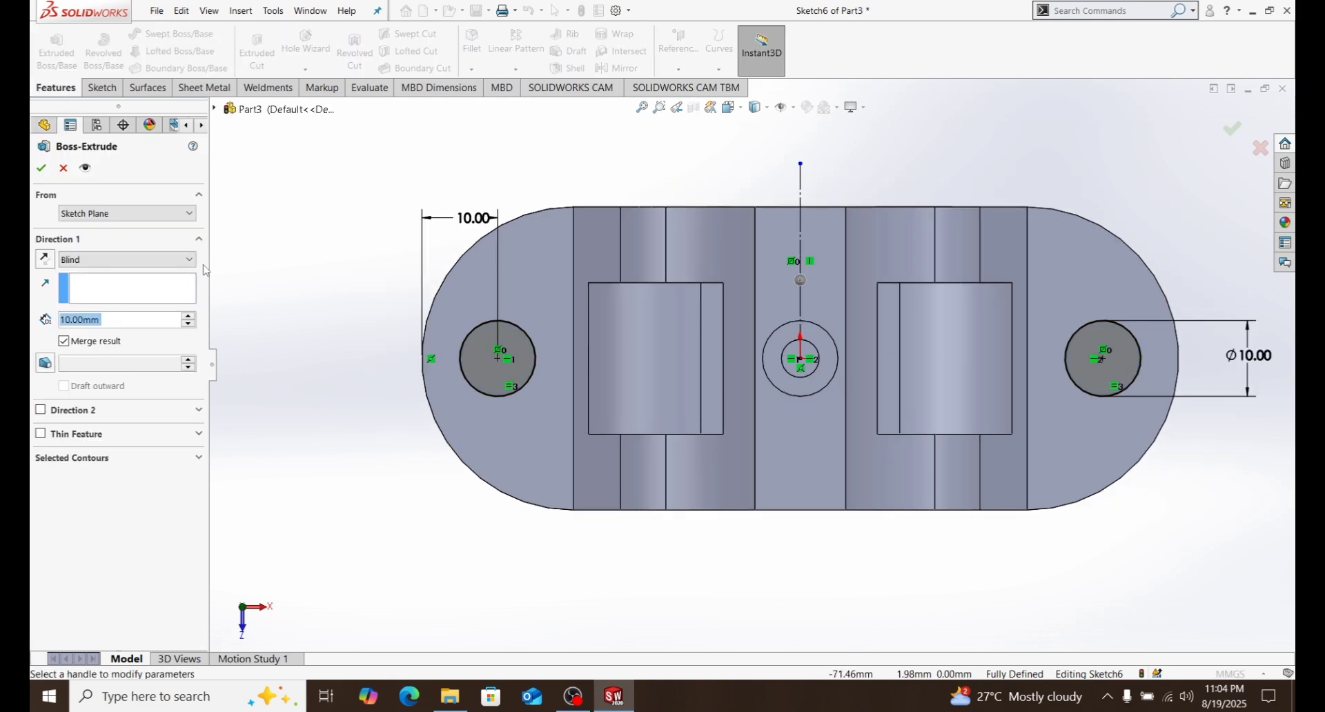
{"action": "mouse_move", "coordinate": [496, 359]}
{"action": "middle_mouse_down"}
{"action": "mouse_move", "coordinate": [512, 411]}
{"action": "mouse_move", "coordinate": [531, 226]}
{"action": "mouse_move", "coordinate": [547, 361]}
{"action": "middle_mouse_up"}
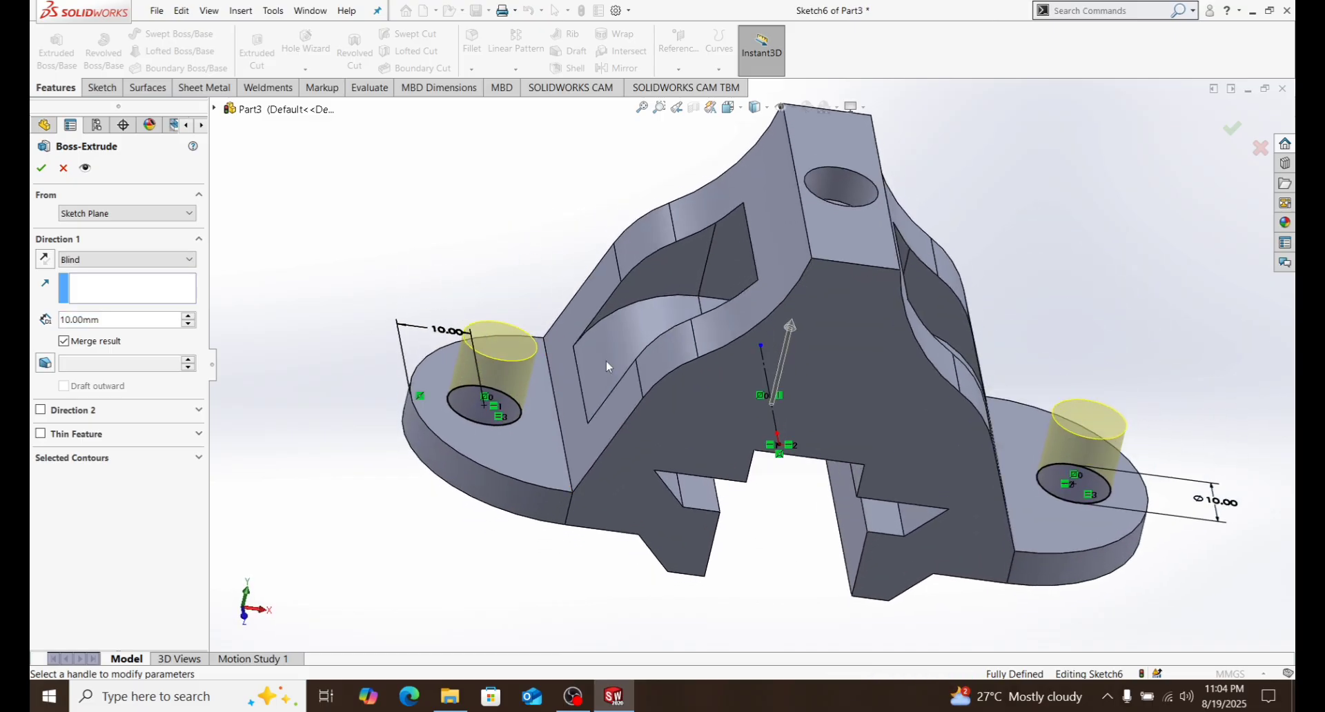
{"action": "left_click", "coordinate": [43, 259]}
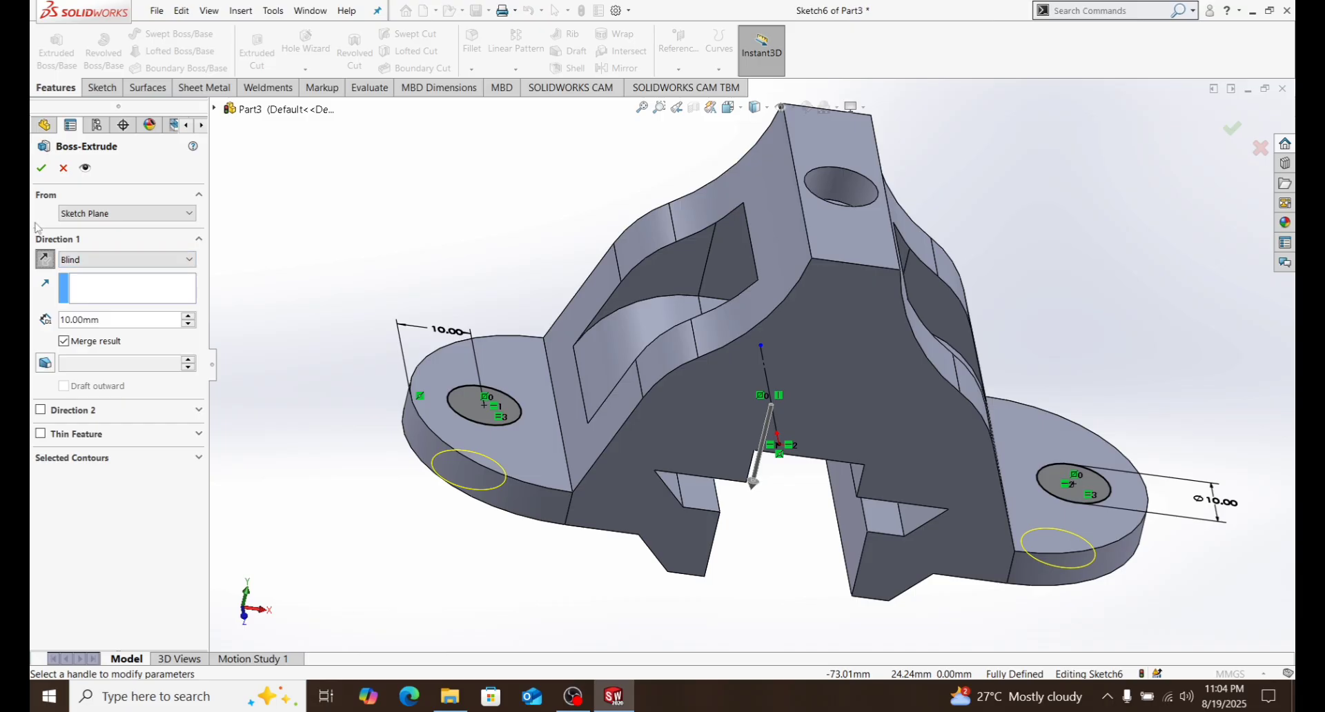
{"action": "left_click", "coordinate": [63, 168]}
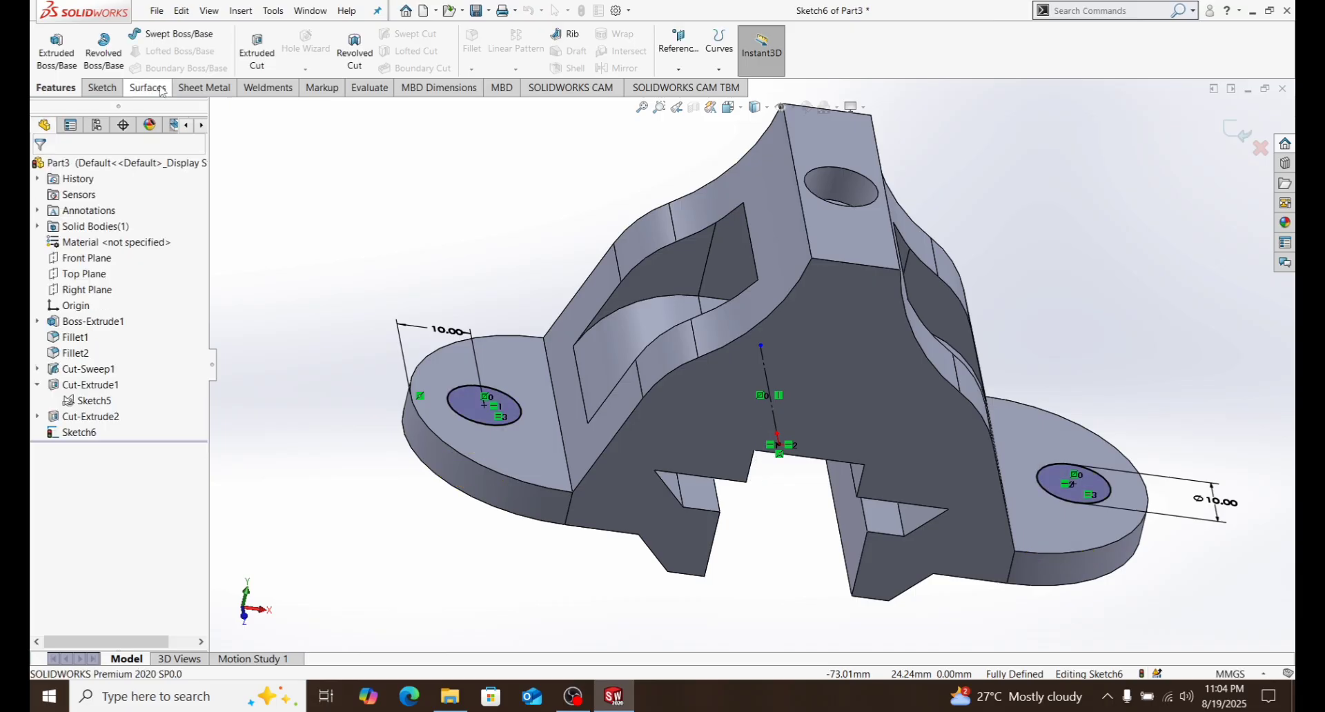
Create a blind extruded cut 10 mm deep from the two flange circles.
{"action": "left_click", "coordinate": [272, 61]}
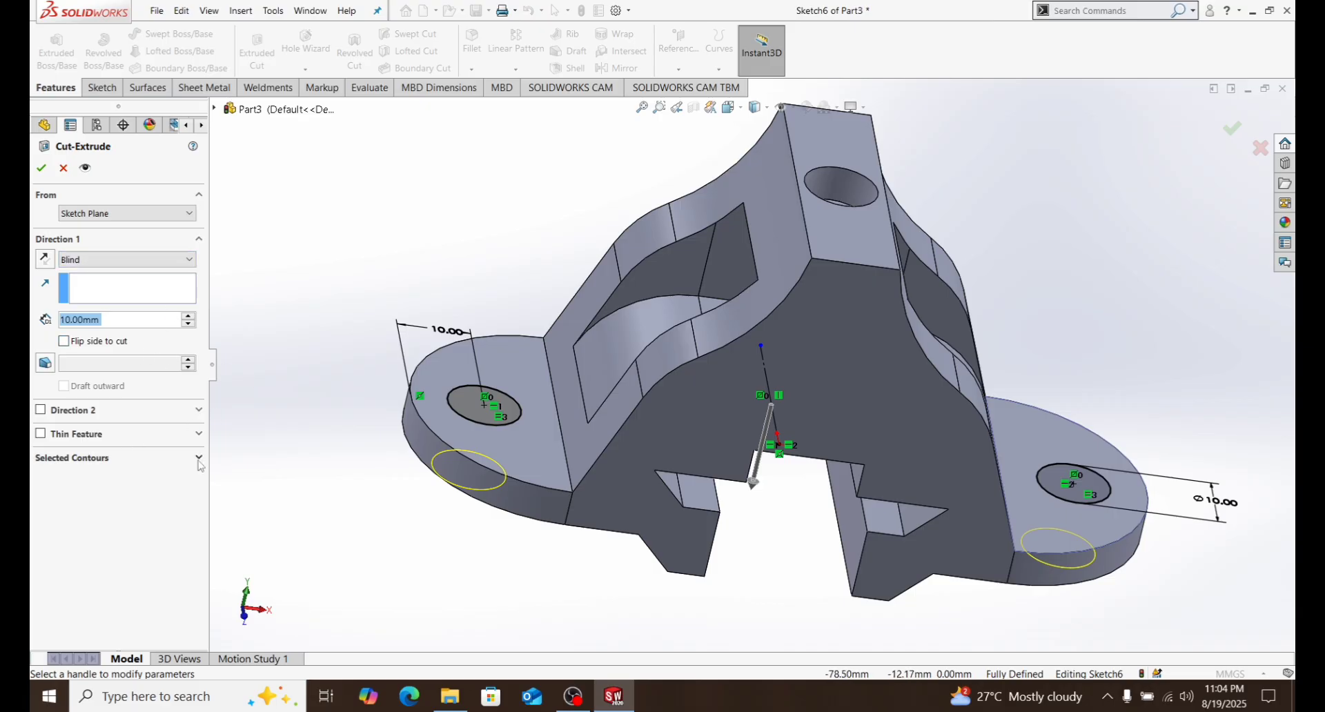
{"action": "left_click", "coordinate": [41, 169]}
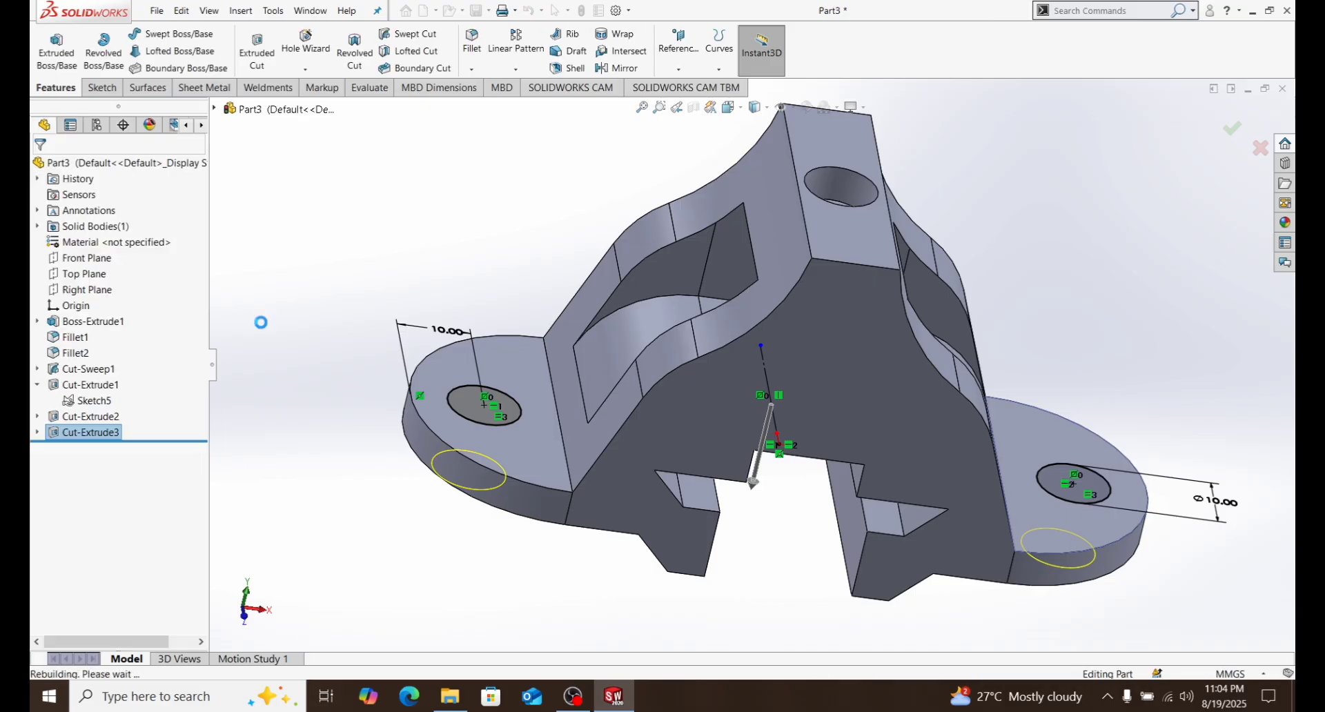
{"action": "mouse_move", "coordinate": [509, 424]}
{"action": "middle_mouse_down"}
{"action": "mouse_move", "coordinate": [402, 405]}
{"action": "mouse_move", "coordinate": [493, 419]}
{"action": "middle_mouse_up"}
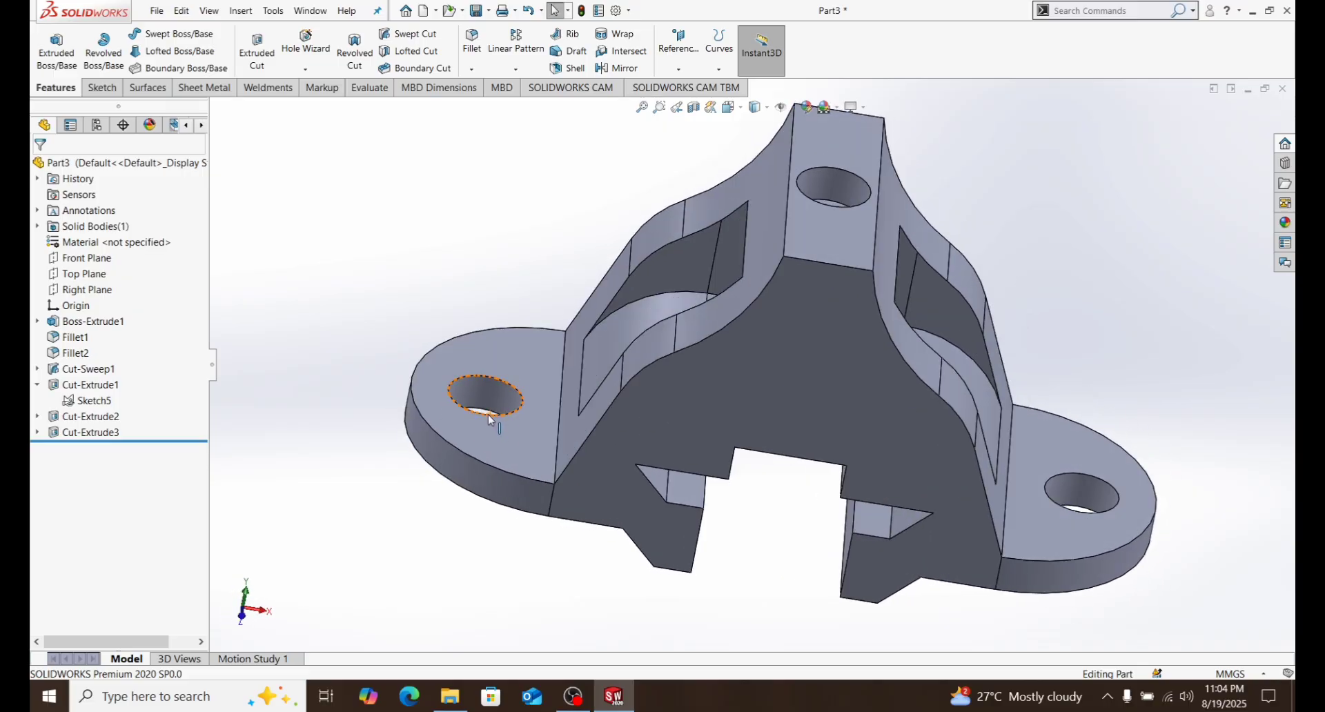
{"action": "key", "text": "ctrl+7"}
{"action": "scroll", "coordinate": [739, 346], "scroll_direction": "down", "scroll_amount": 1}
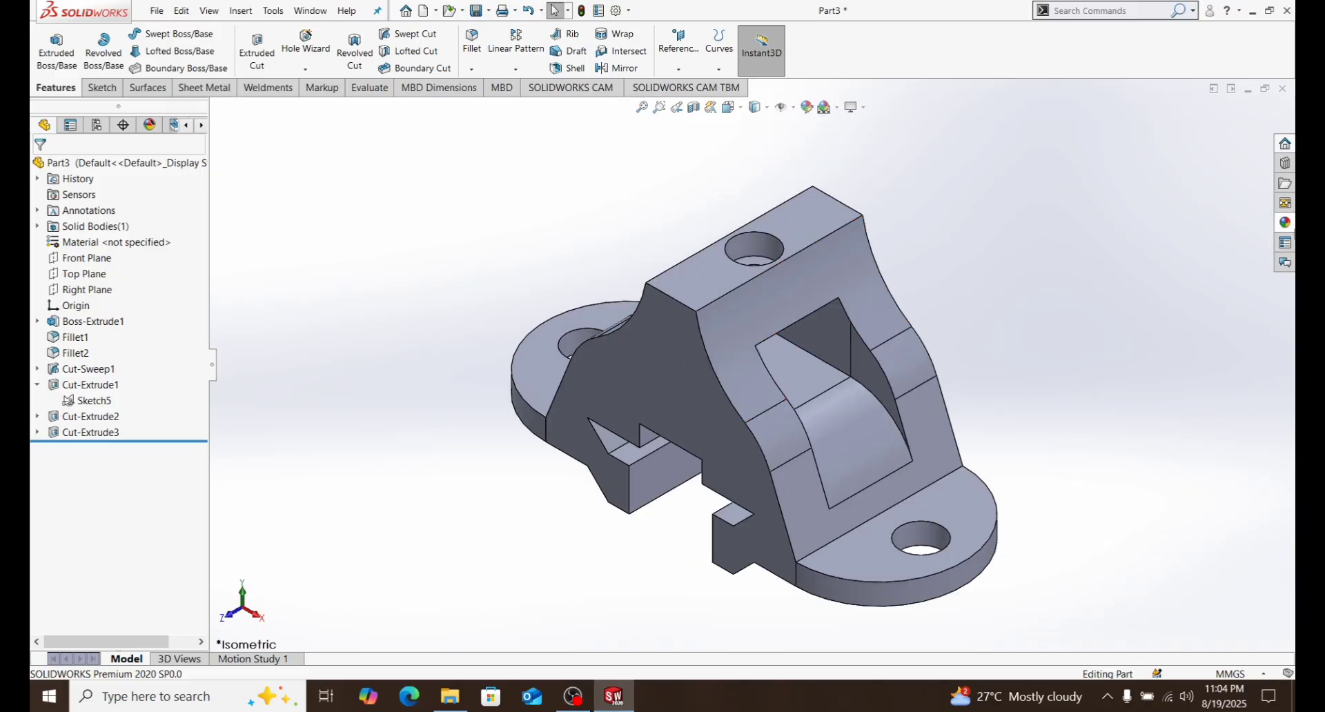
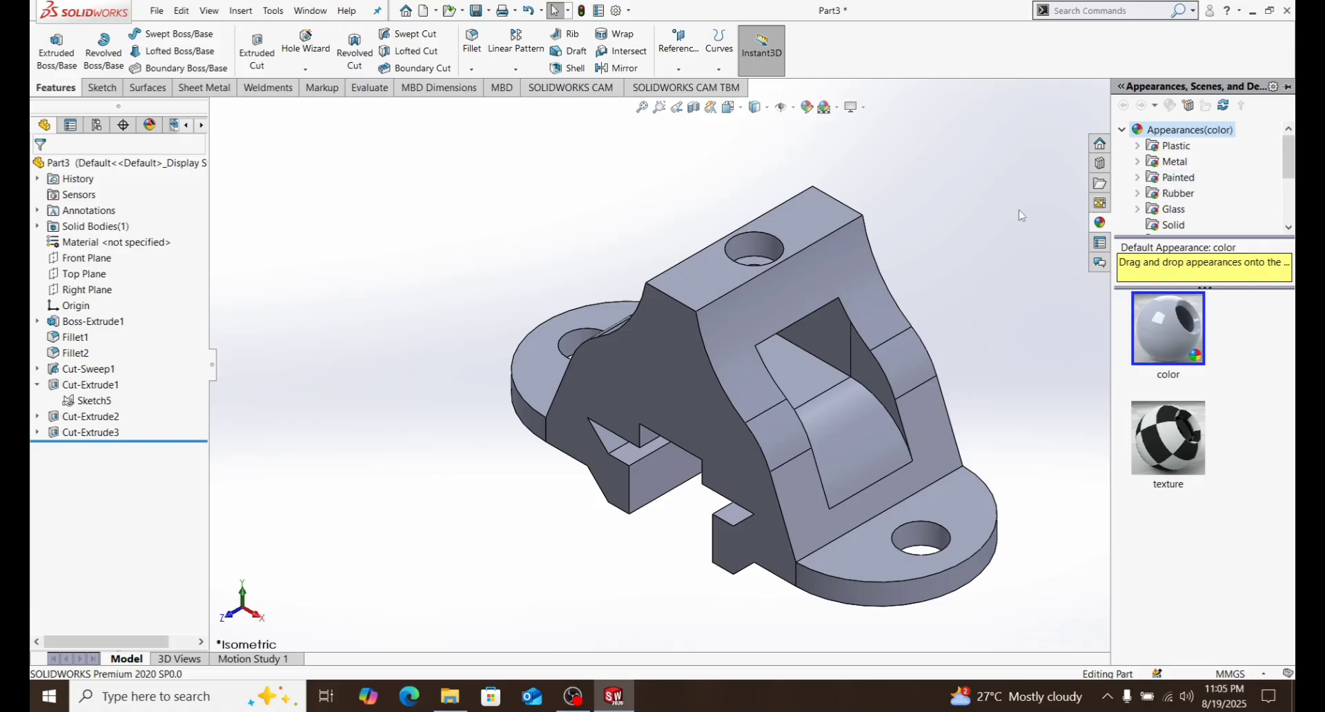
Assign the Brass material from the Copper Alloys category to the part.
{"action": "right_click", "coordinate": [107, 243]}
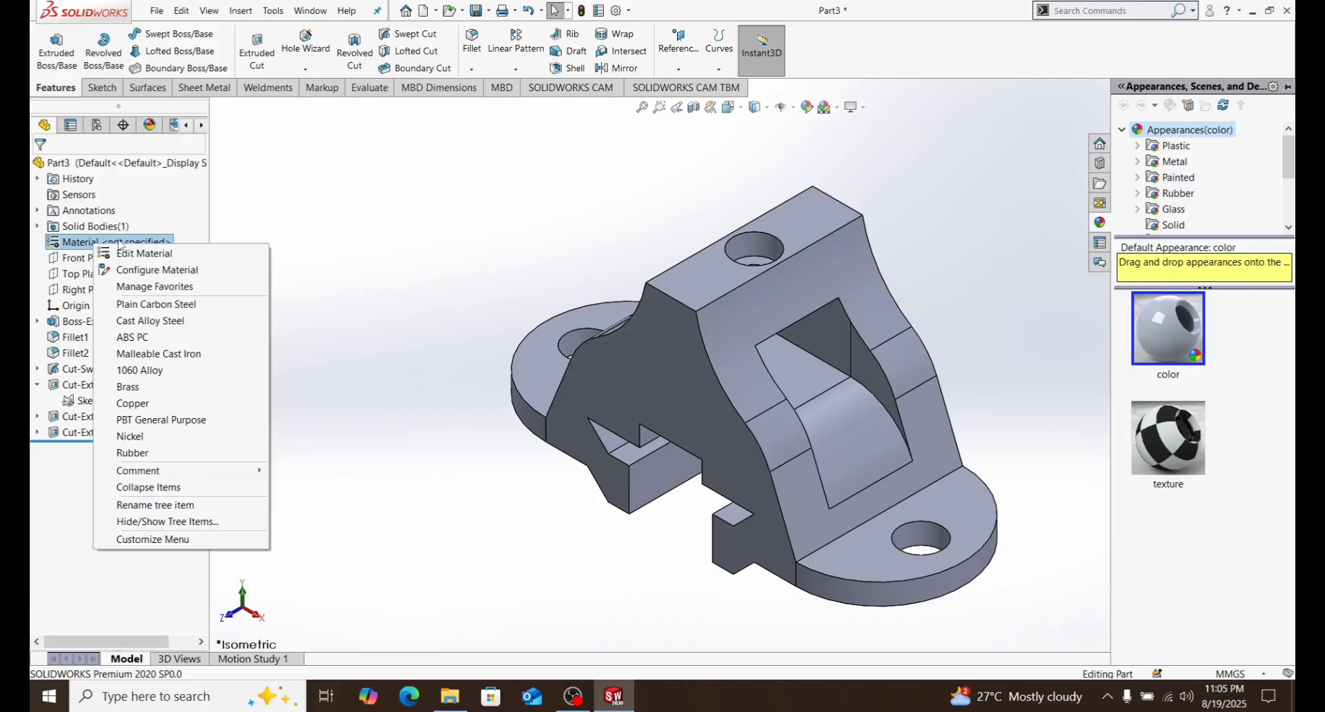
{"action": "left_click", "coordinate": [126, 254]}
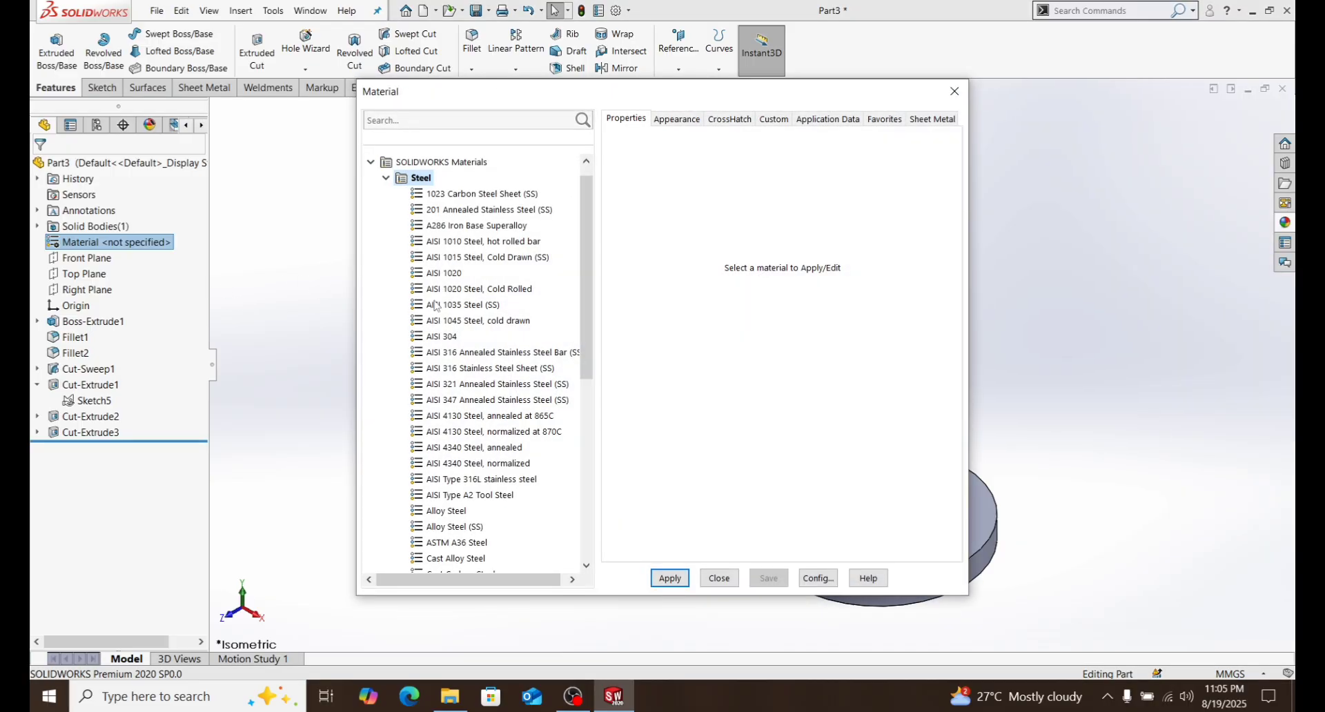
{"action": "scroll", "coordinate": [463, 301], "scroll_direction": "down", "scroll_amount": 4}
{"action": "scroll", "coordinate": [463, 300], "scroll_direction": "down", "scroll_amount": 4}
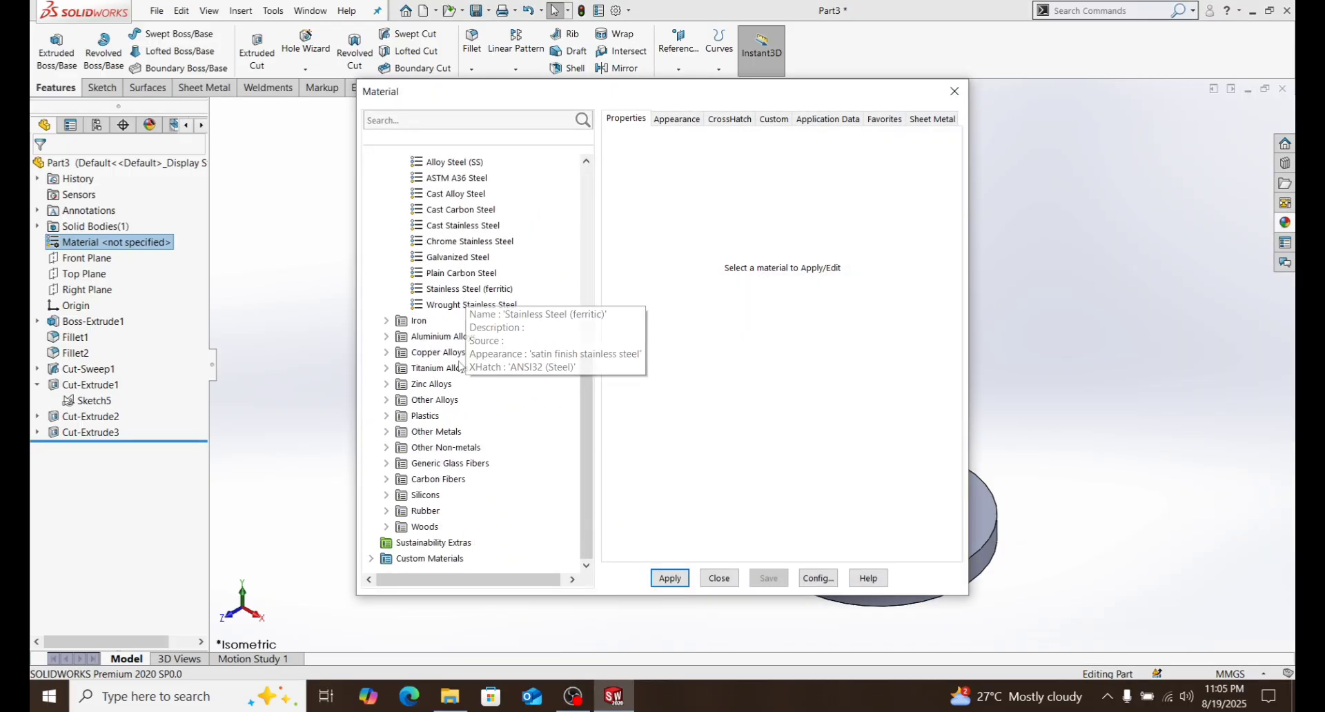
{"action": "left_click", "coordinate": [387, 354]}
{"action": "left_click", "coordinate": [439, 369]}
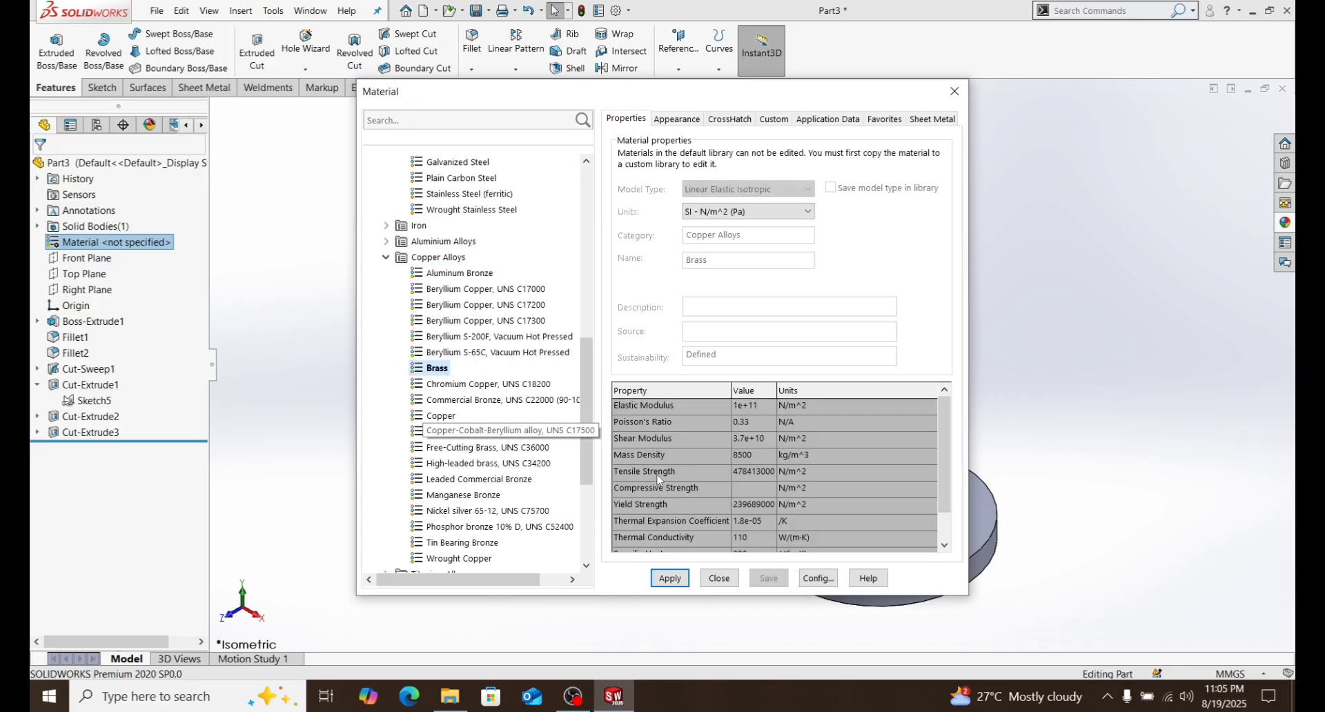
{"action": "left_click", "coordinate": [715, 583]}
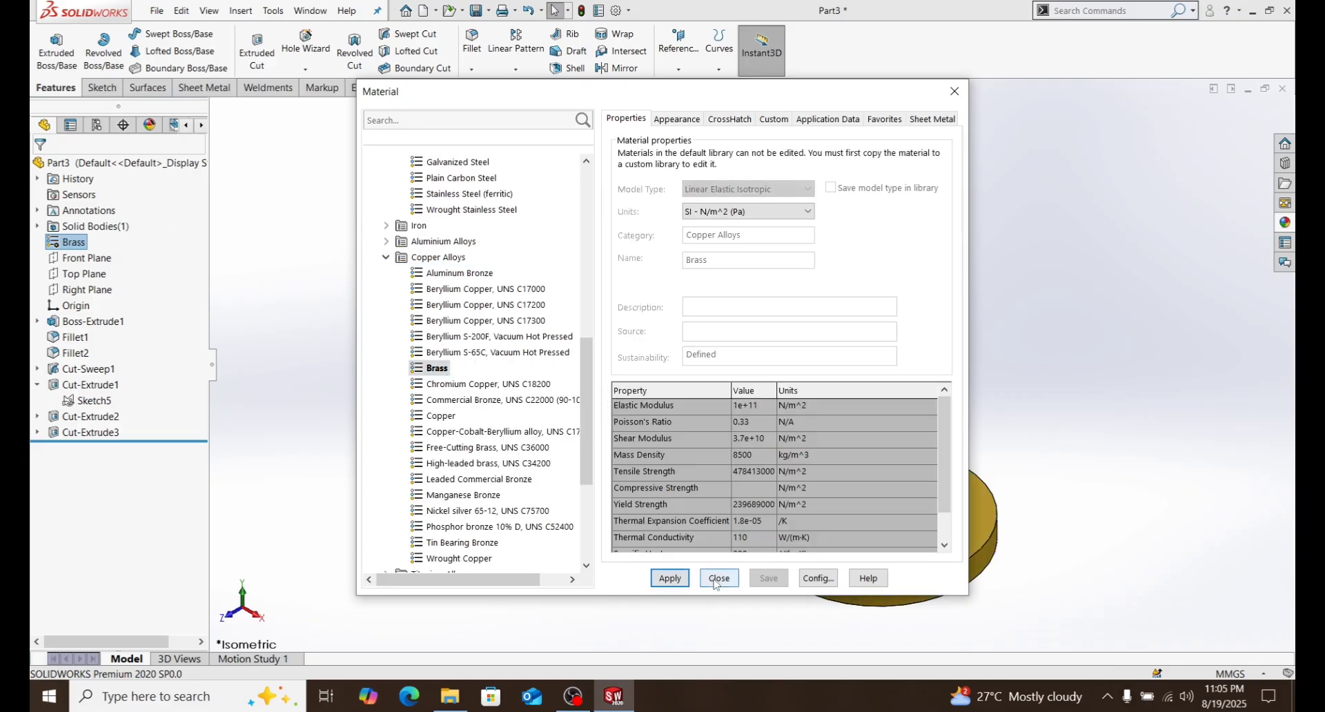
{"action": "left_click", "coordinate": [714, 583]}
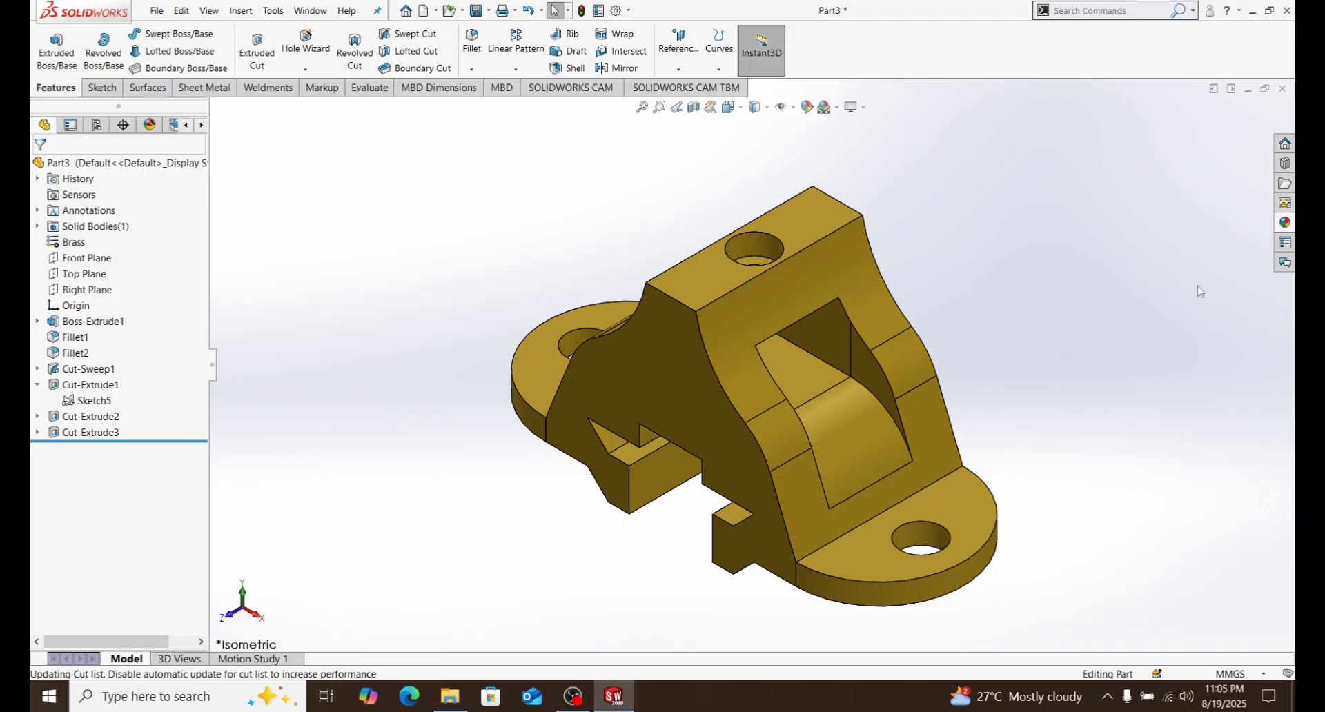
Try the burnished and cast brass appearances on the part and settle on brushed brass from the Metal category.
{"action": "left_click", "coordinate": [1284, 222]}
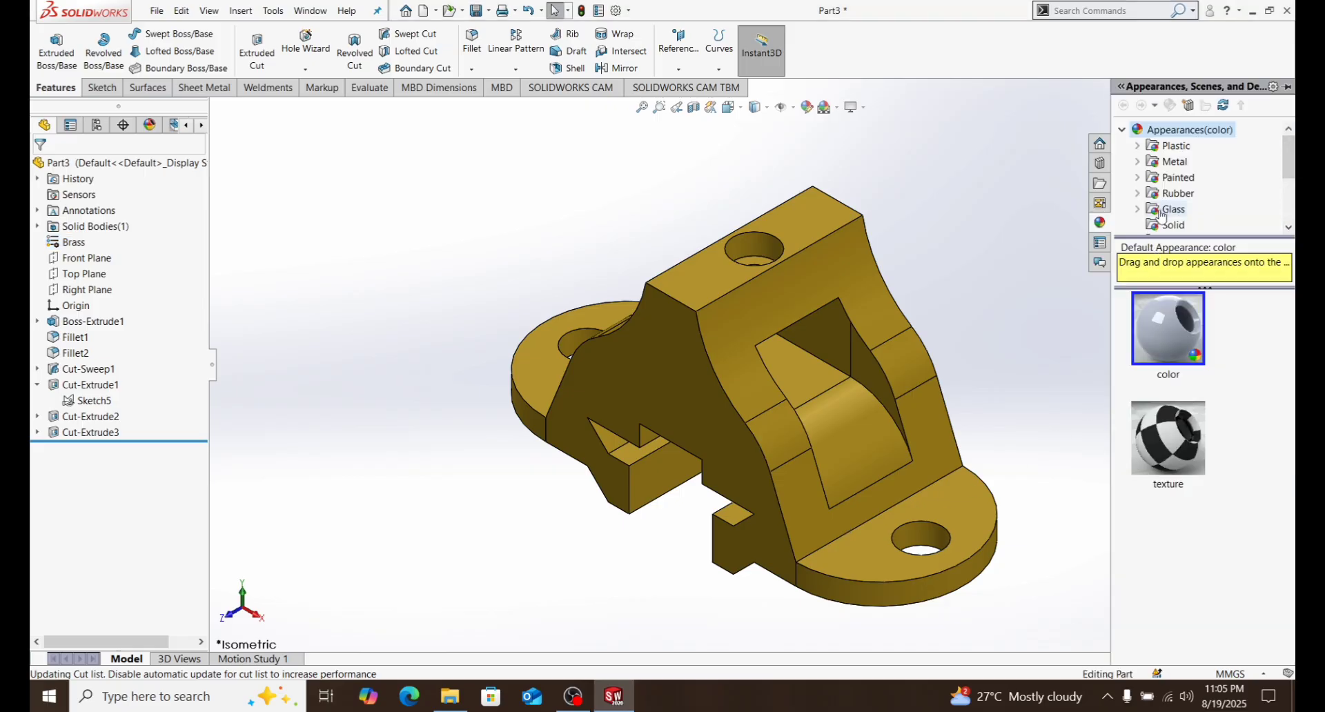
{"action": "left_click", "coordinate": [1137, 162]}
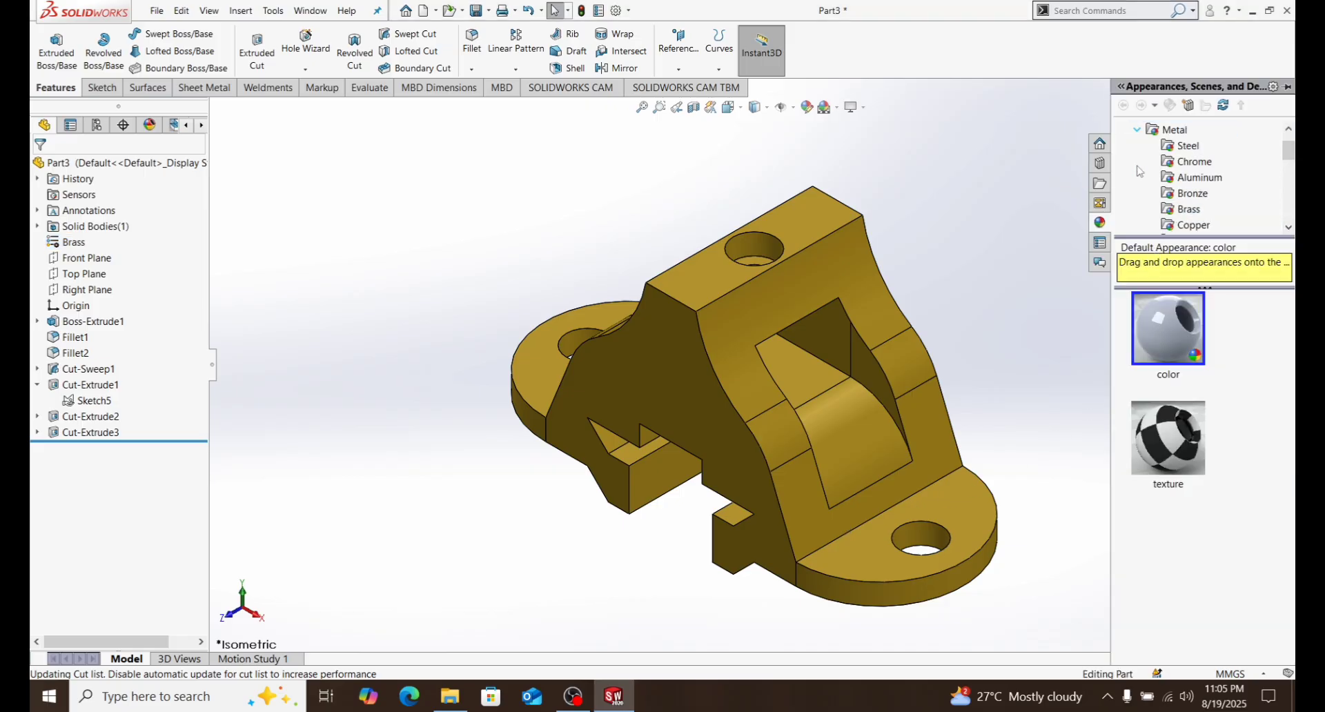
{"action": "left_click", "coordinate": [1184, 210]}
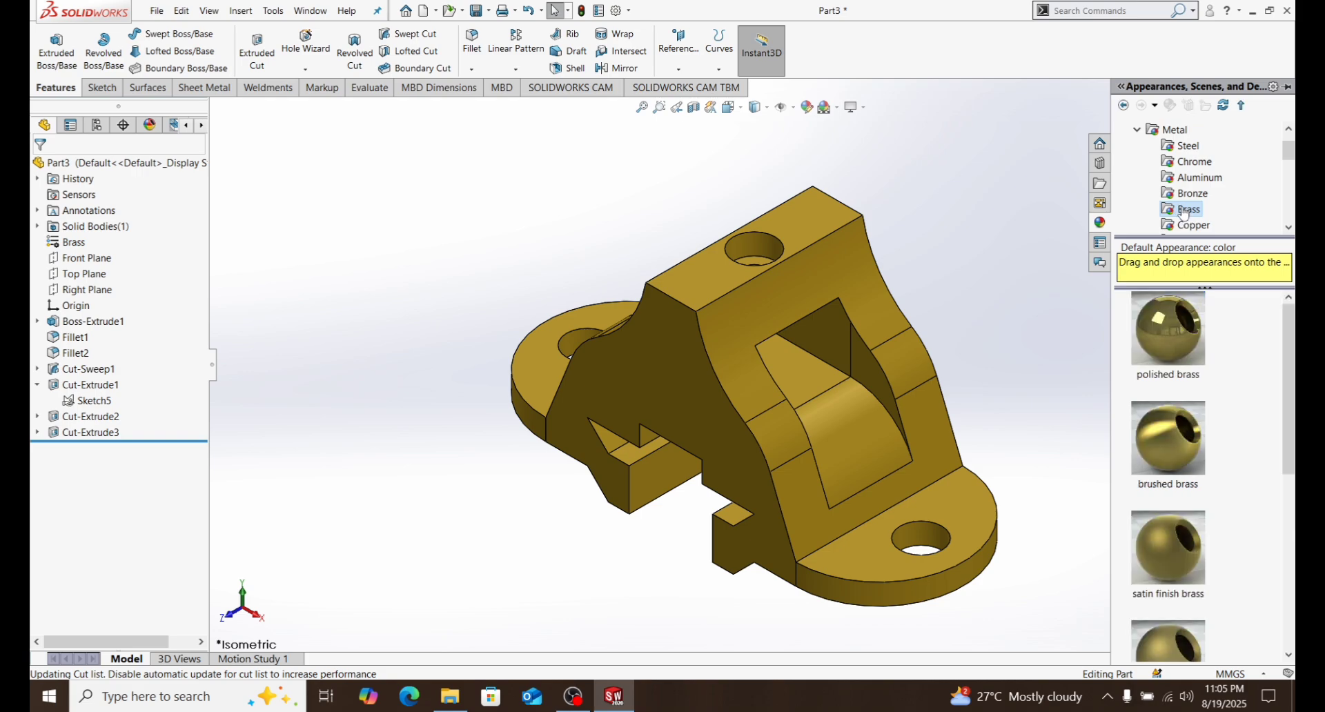
{"action": "left_click_drag", "start_coordinate": [1289, 412], "coordinate": [1289, 572]}
{"action": "double_click", "coordinate": [1178, 573]}
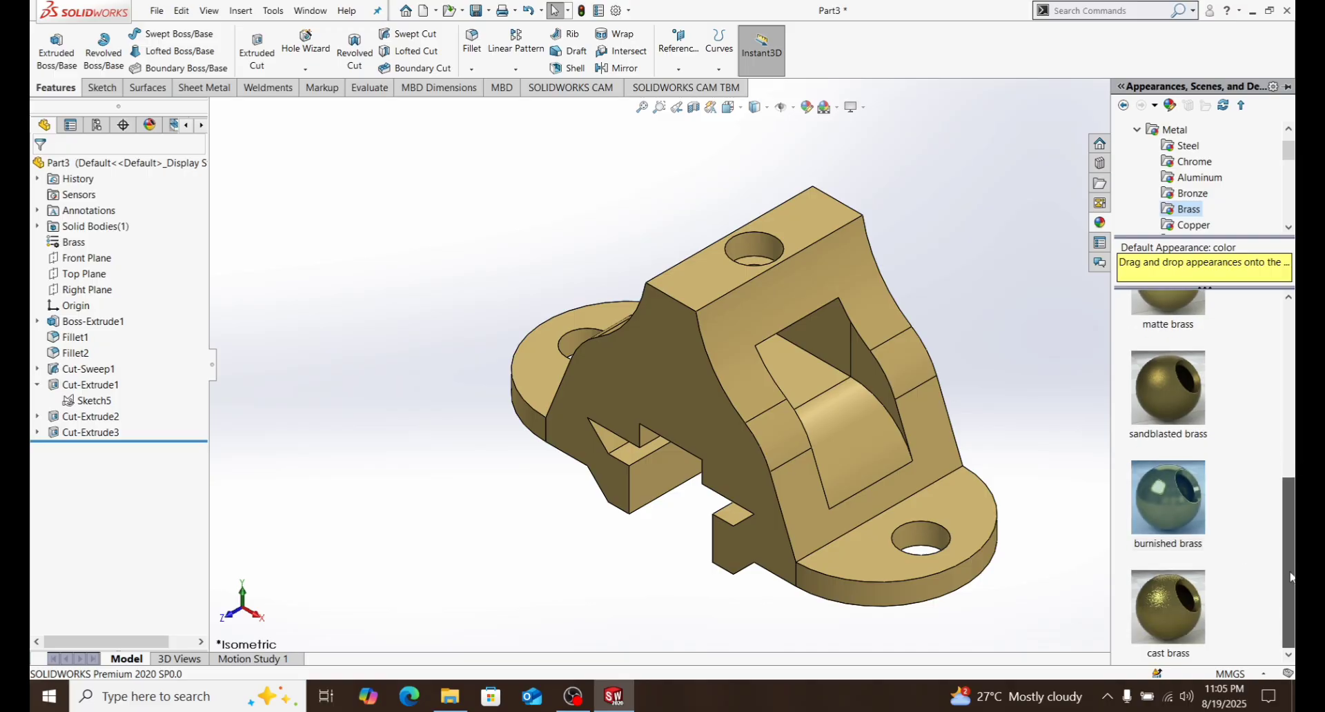
{"action": "double_click", "coordinate": [1185, 607]}
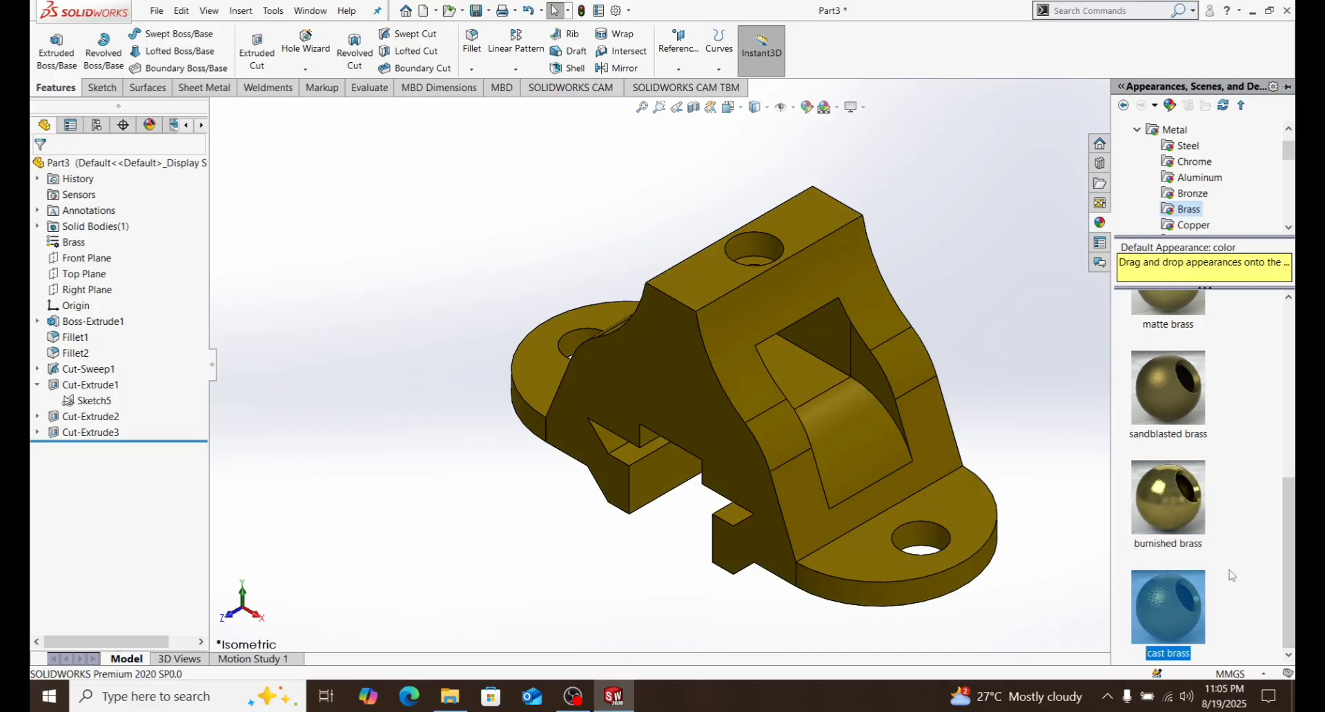
{"action": "double_click", "coordinate": [1191, 519]}
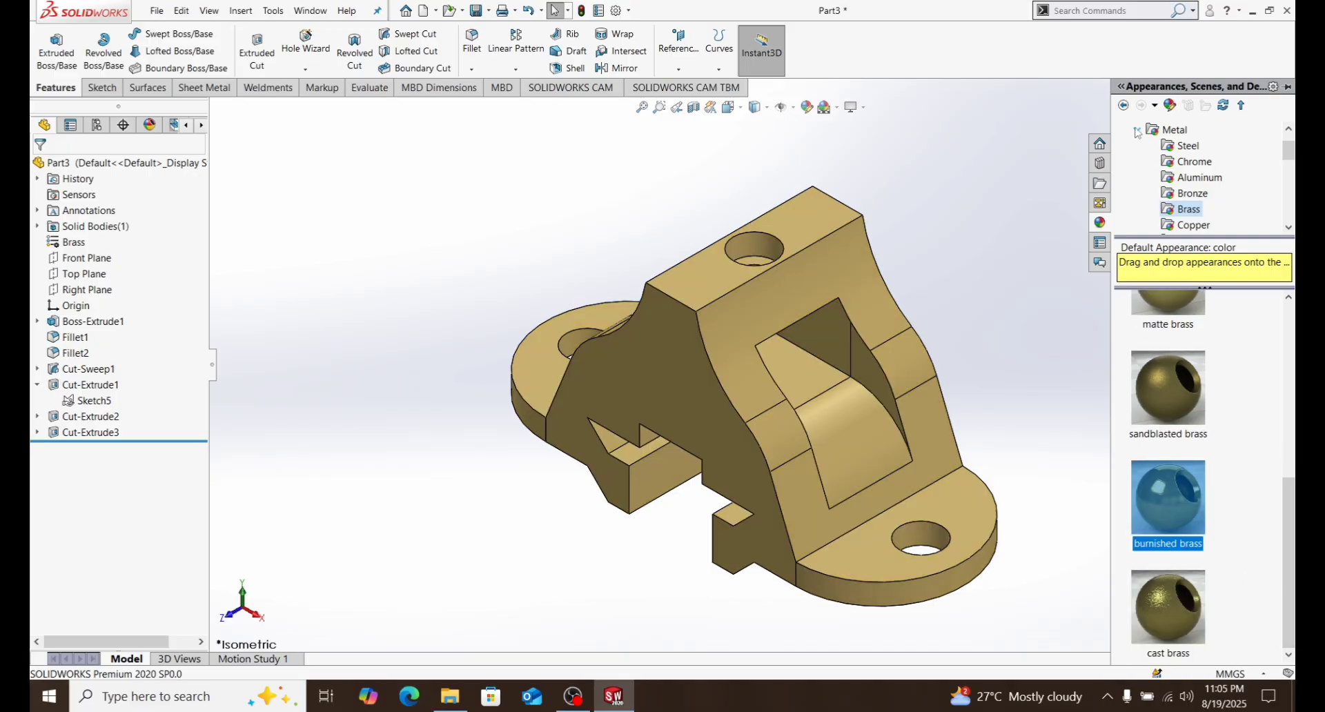
{"action": "scroll", "coordinate": [1177, 328], "scroll_direction": "up", "scroll_amount": 3}
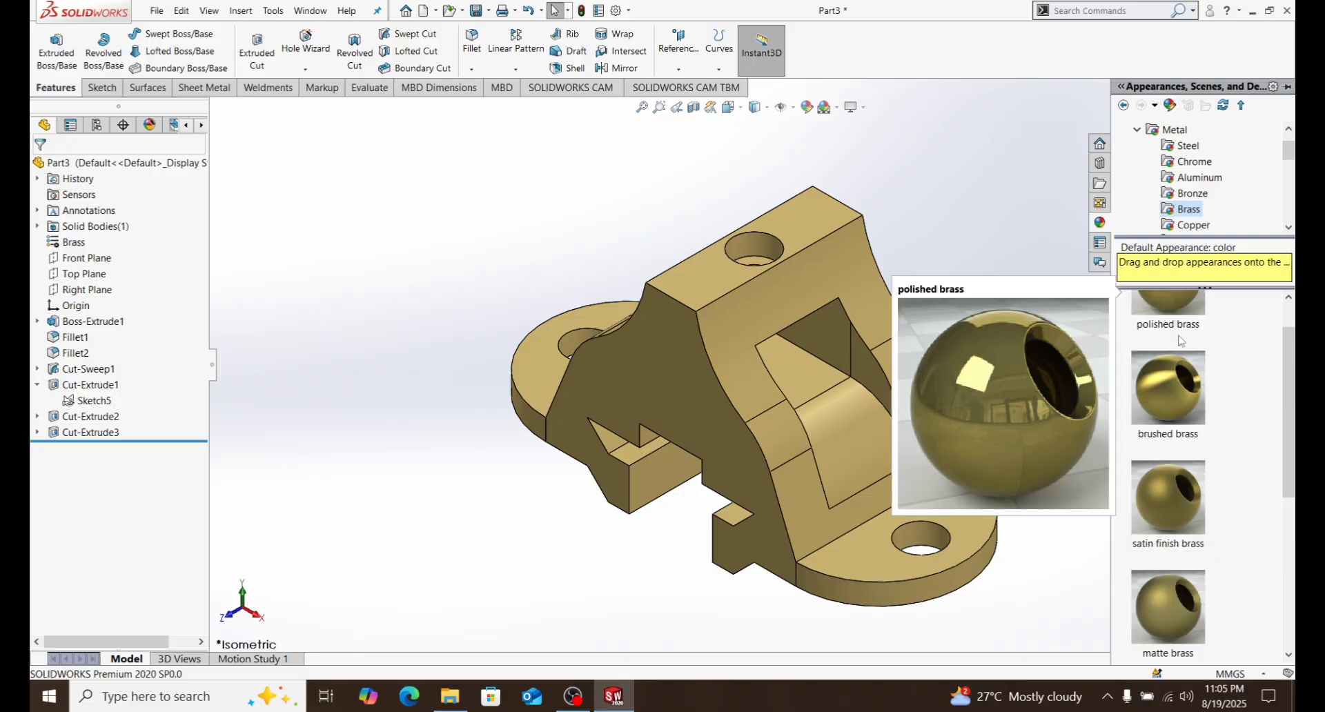
{"action": "double_click", "coordinate": [1178, 403]}
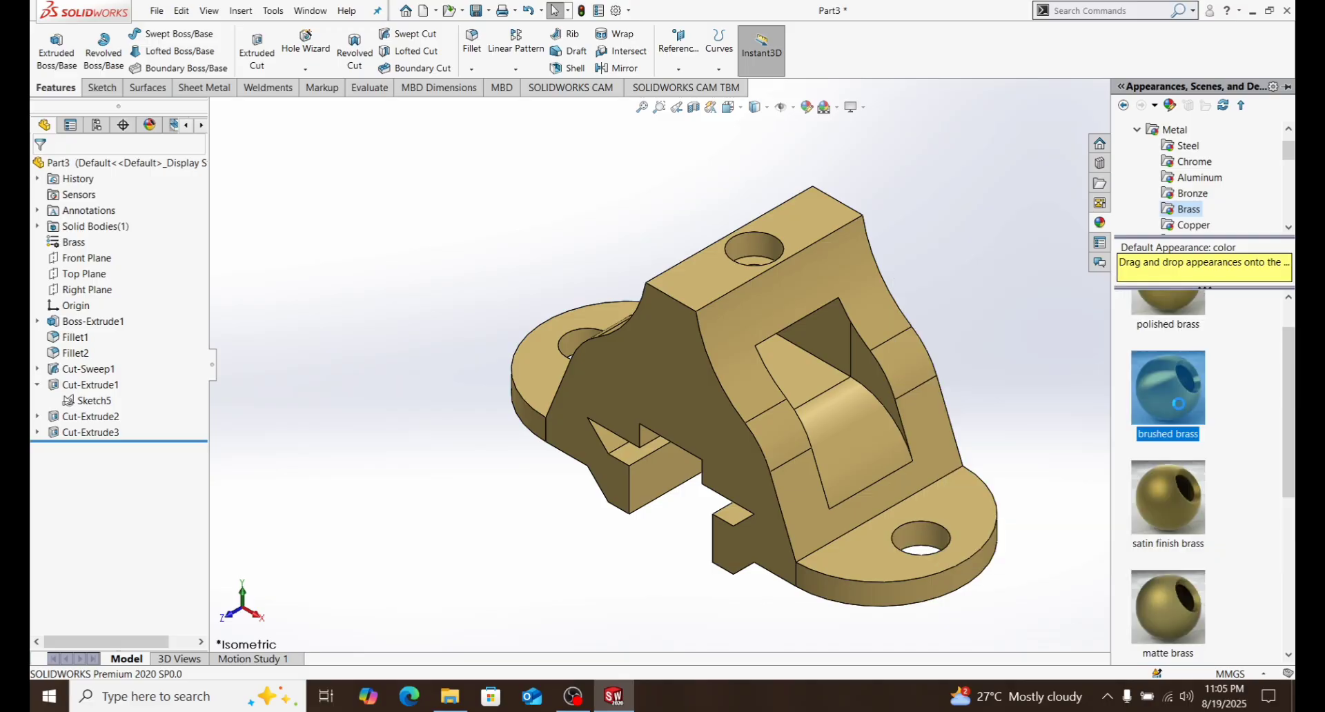
Apply the Backdrop - Studio Room 2 scene from the Basic Scenes to the graphics view.
{"action": "left_click", "coordinate": [1139, 131]}
{"action": "scroll", "coordinate": [1156, 192], "scroll_direction": "down", "scroll_amount": 2}
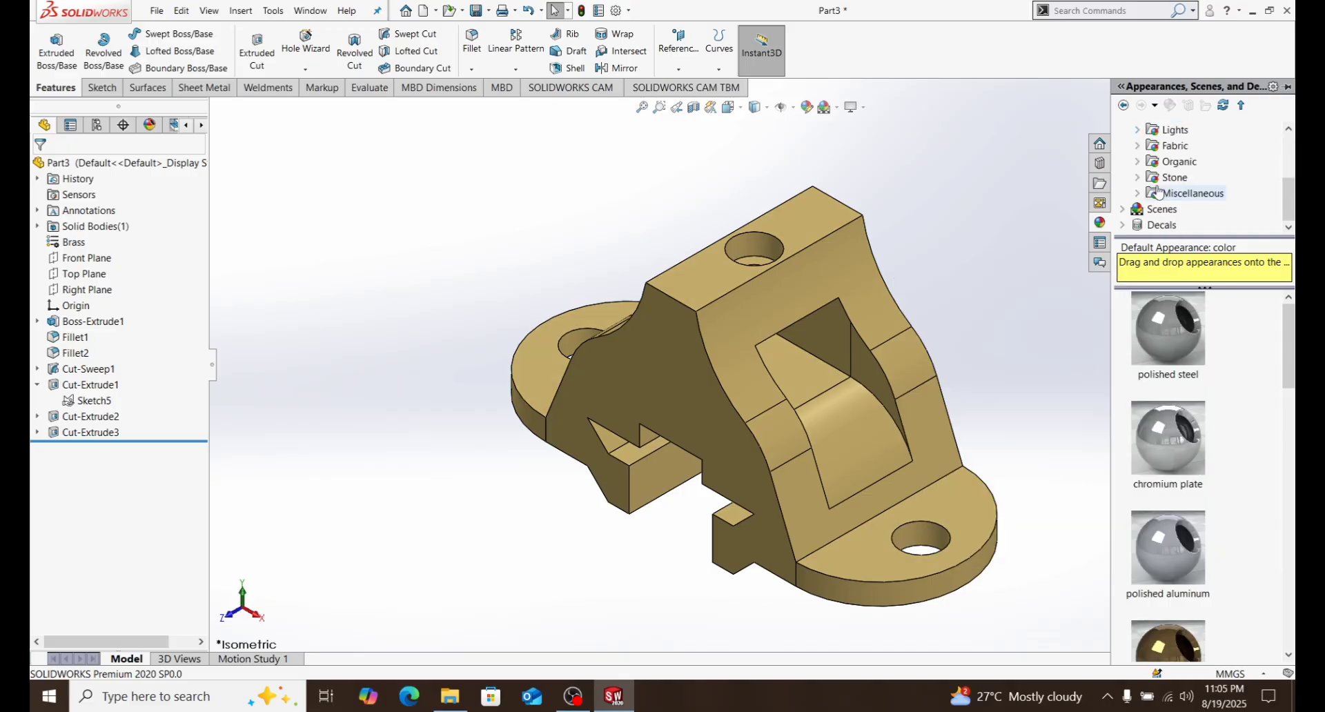
{"action": "left_click", "coordinate": [1122, 209]}
{"action": "left_click", "coordinate": [1190, 195]}
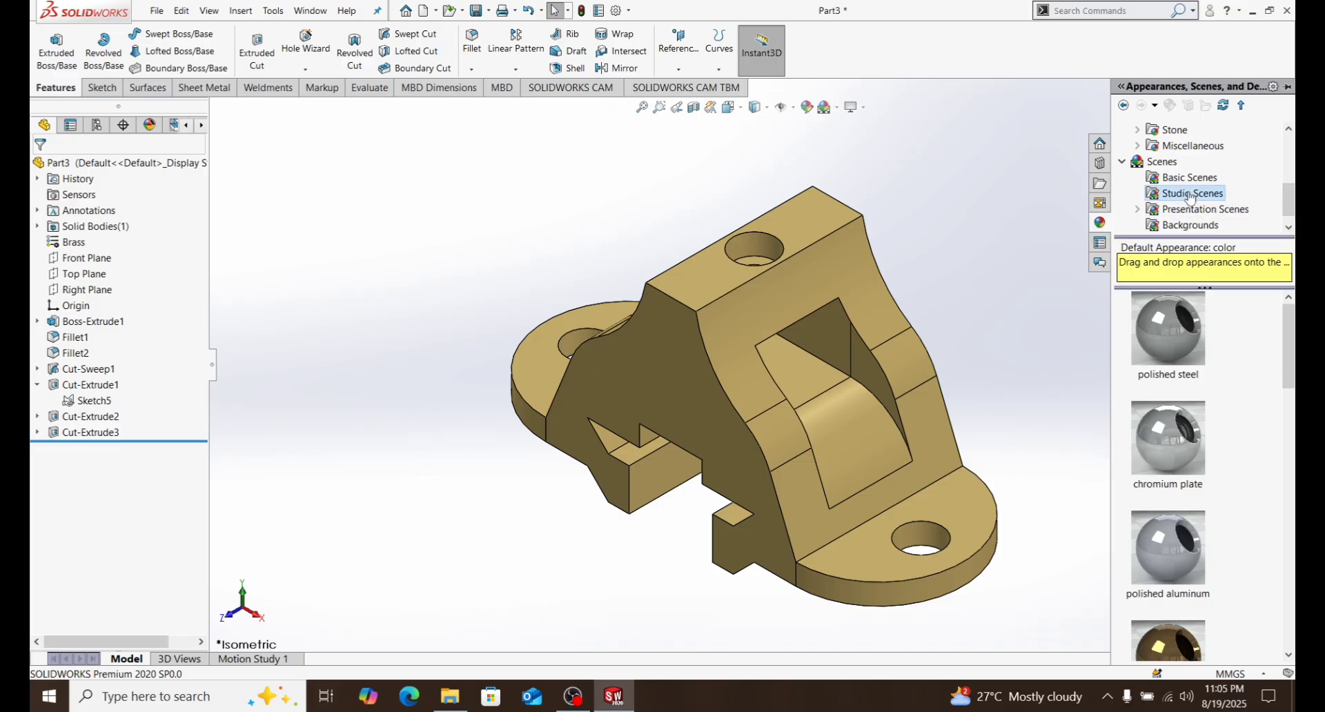
{"action": "left_click", "coordinate": [1190, 180]}
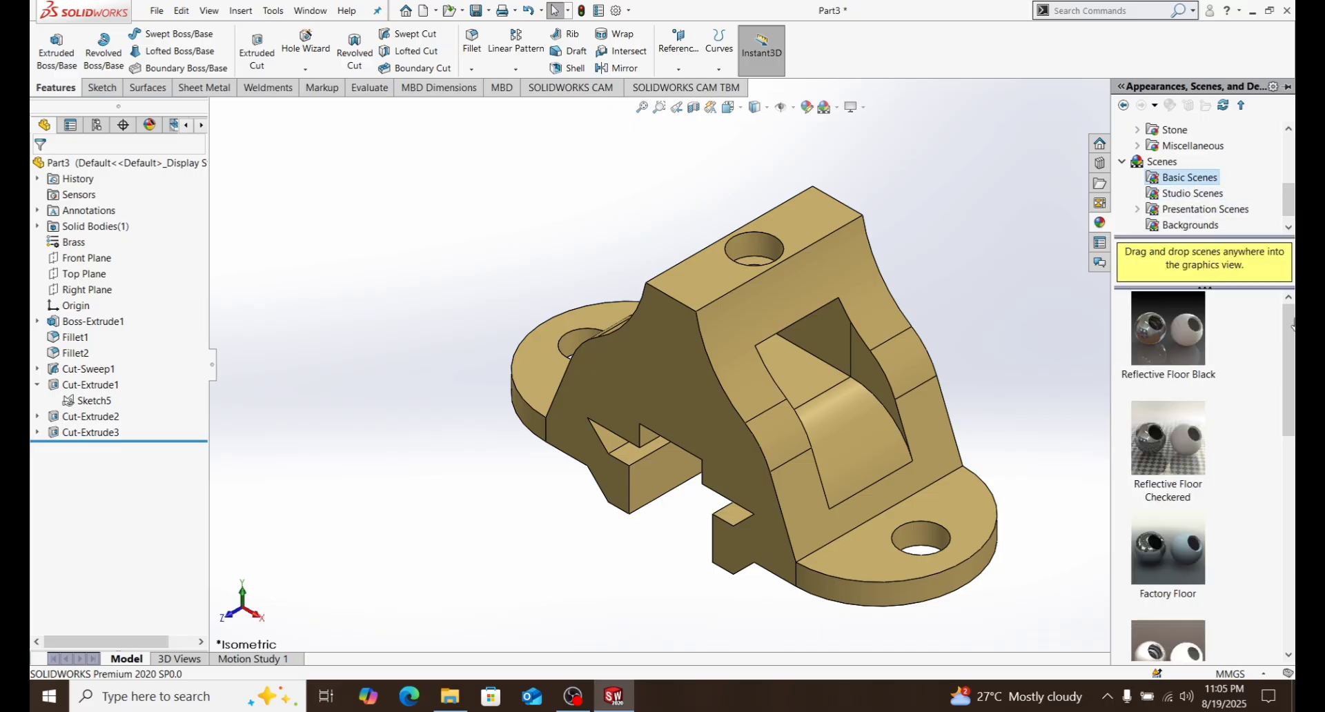
{"action": "scroll", "coordinate": [1184, 606], "scroll_direction": "down", "scroll_amount": 8}
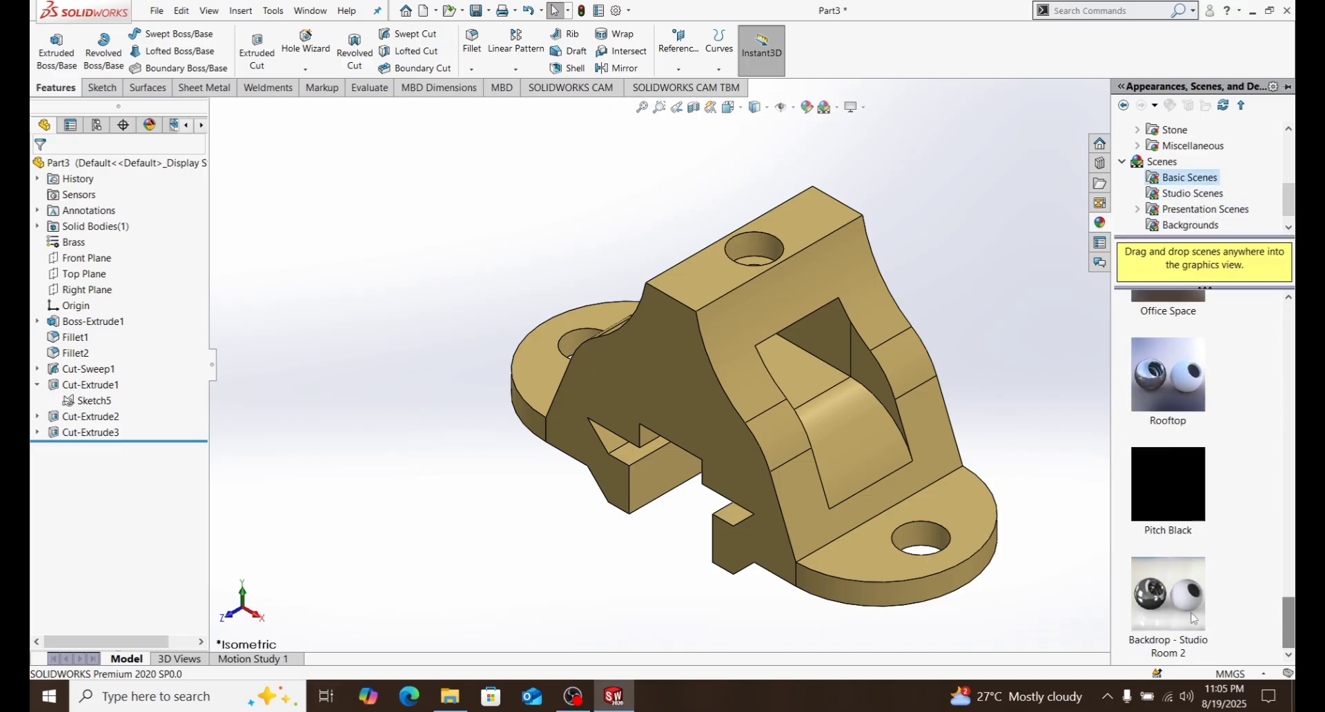
{"action": "double_click", "coordinate": [1182, 604]}
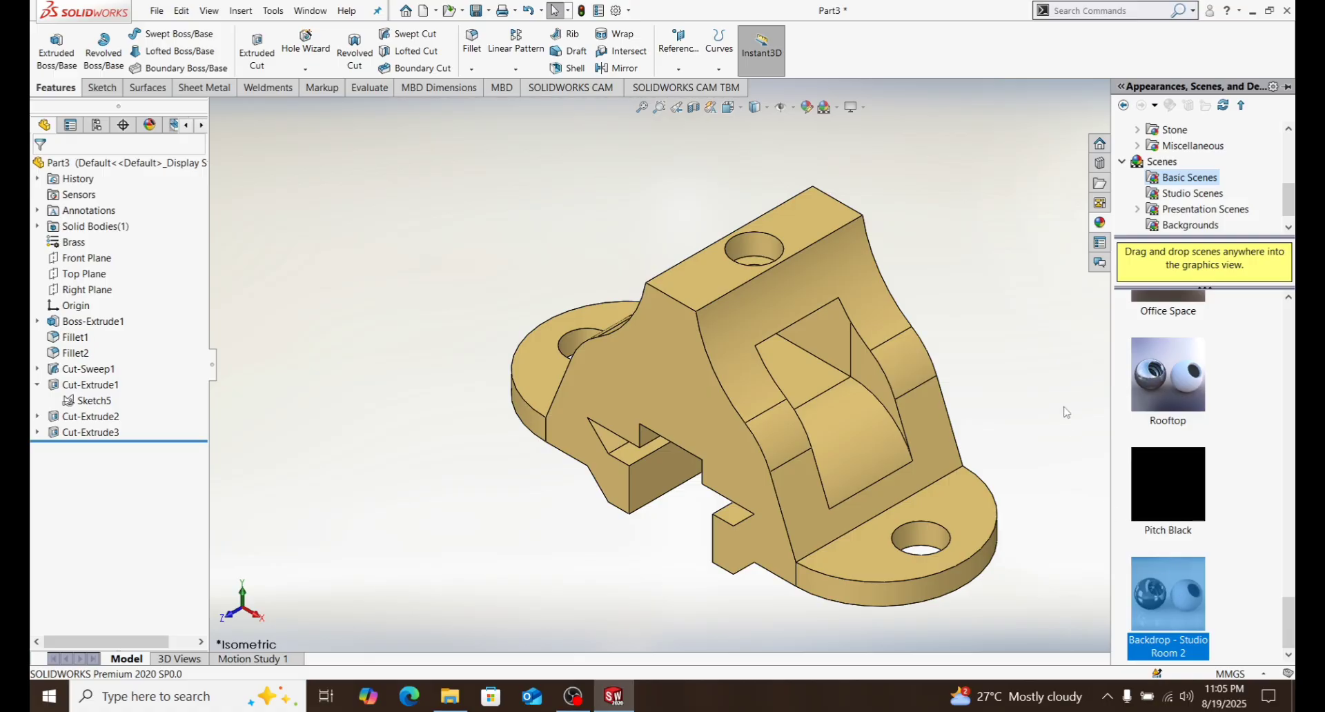
{"action": "left_click", "coordinate": [998, 351]}
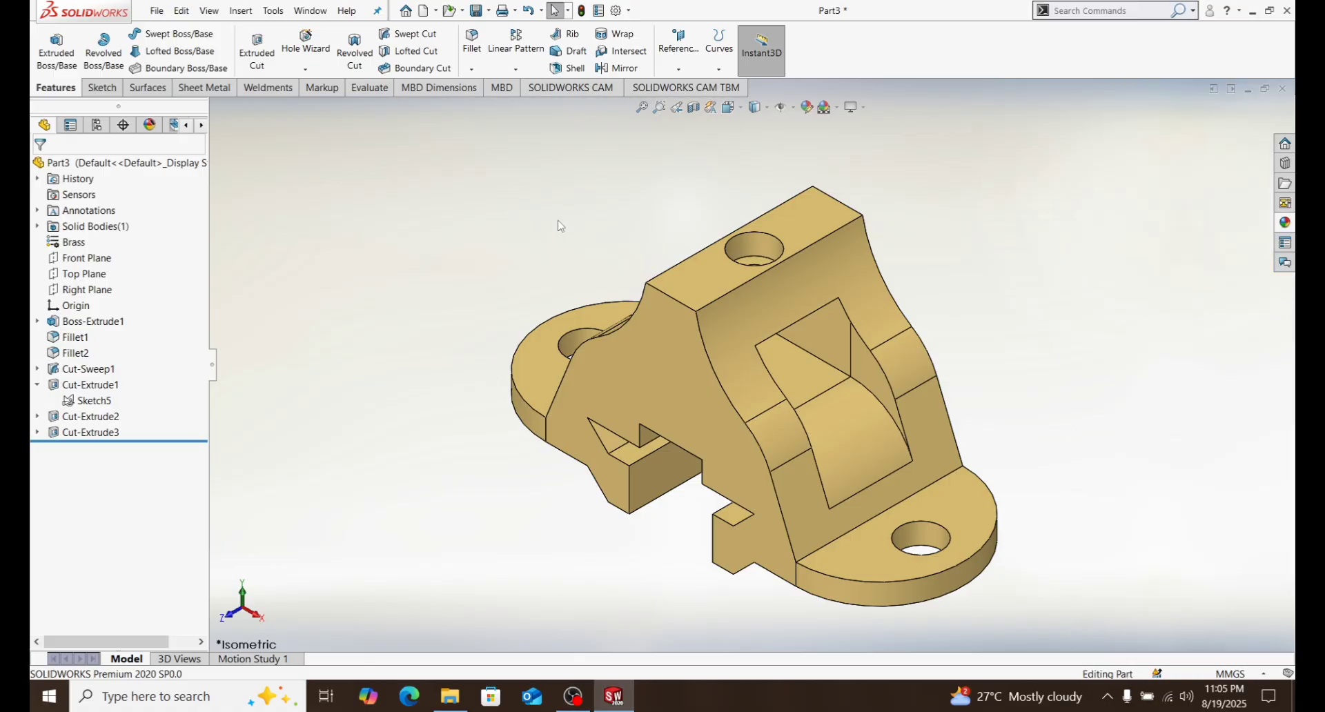
Recolour the whole part's brushed brass appearance to light purple with a red value of 212.
{"action": "left_click", "coordinate": [807, 107]}
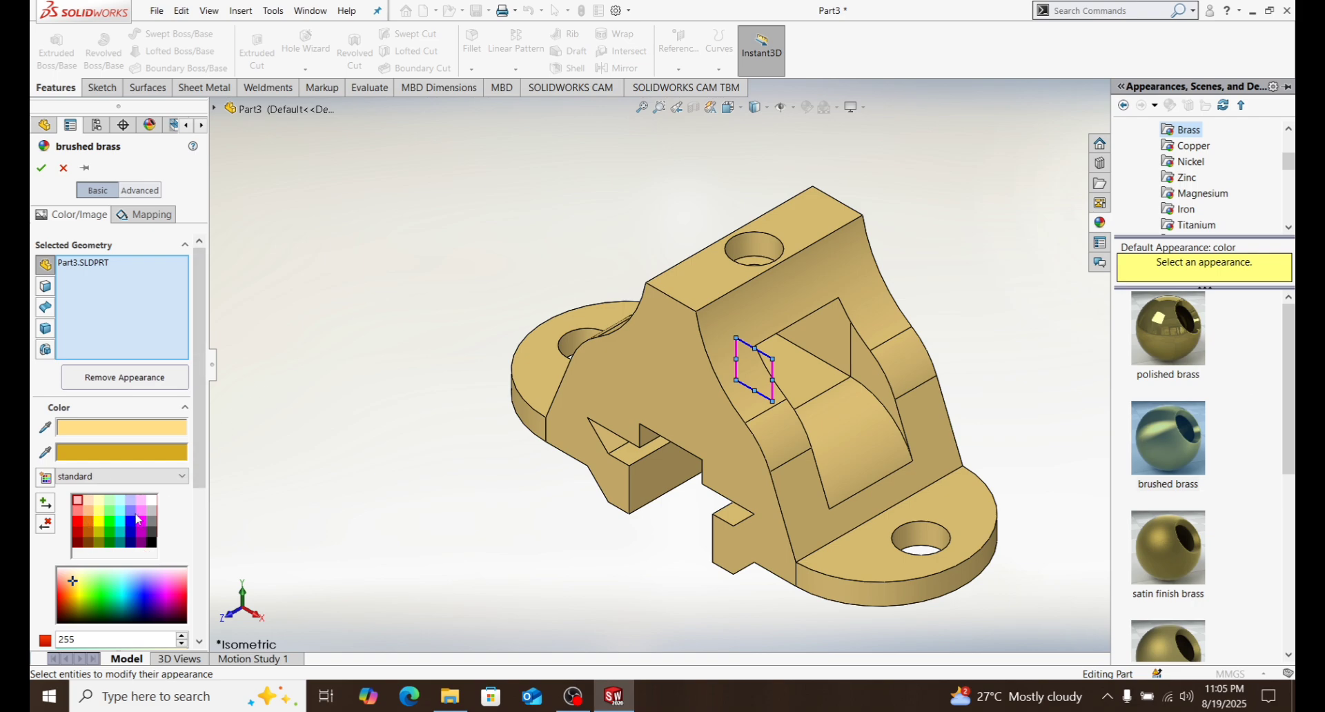
{"action": "left_click", "coordinate": [140, 513]}
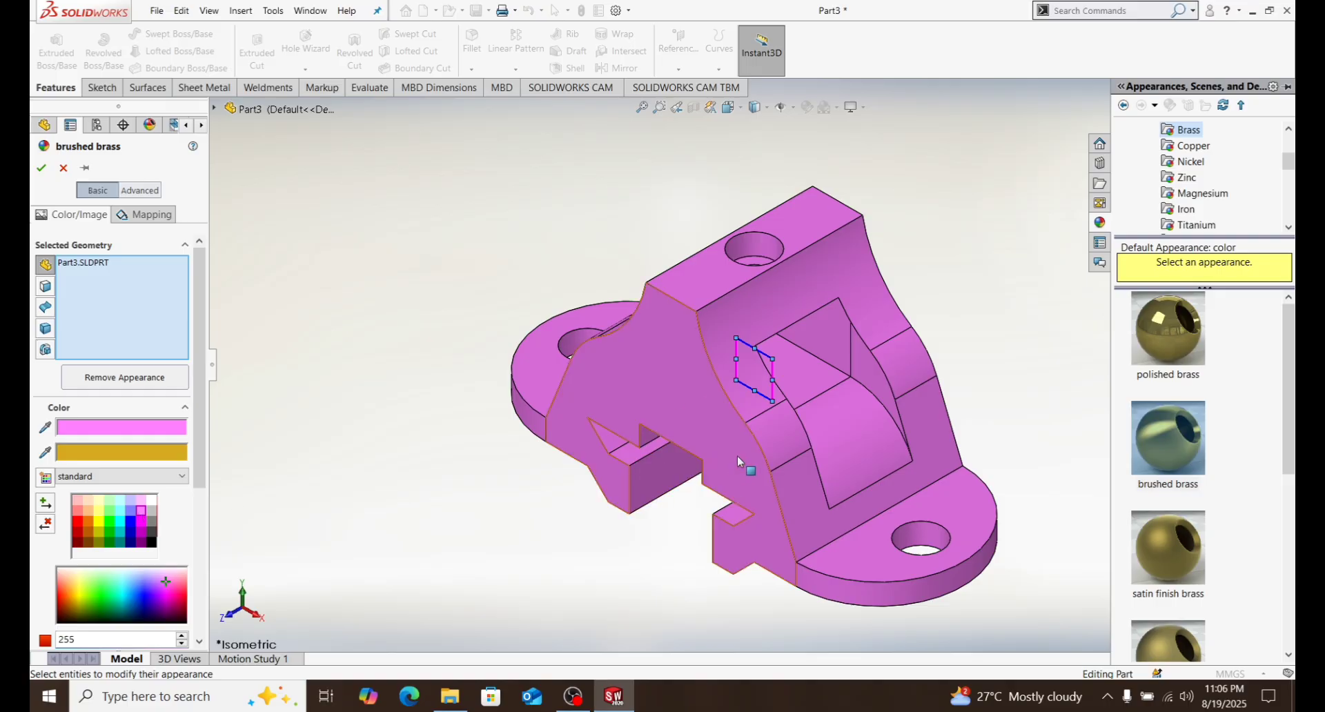
{"action": "left_click", "coordinate": [781, 407]}
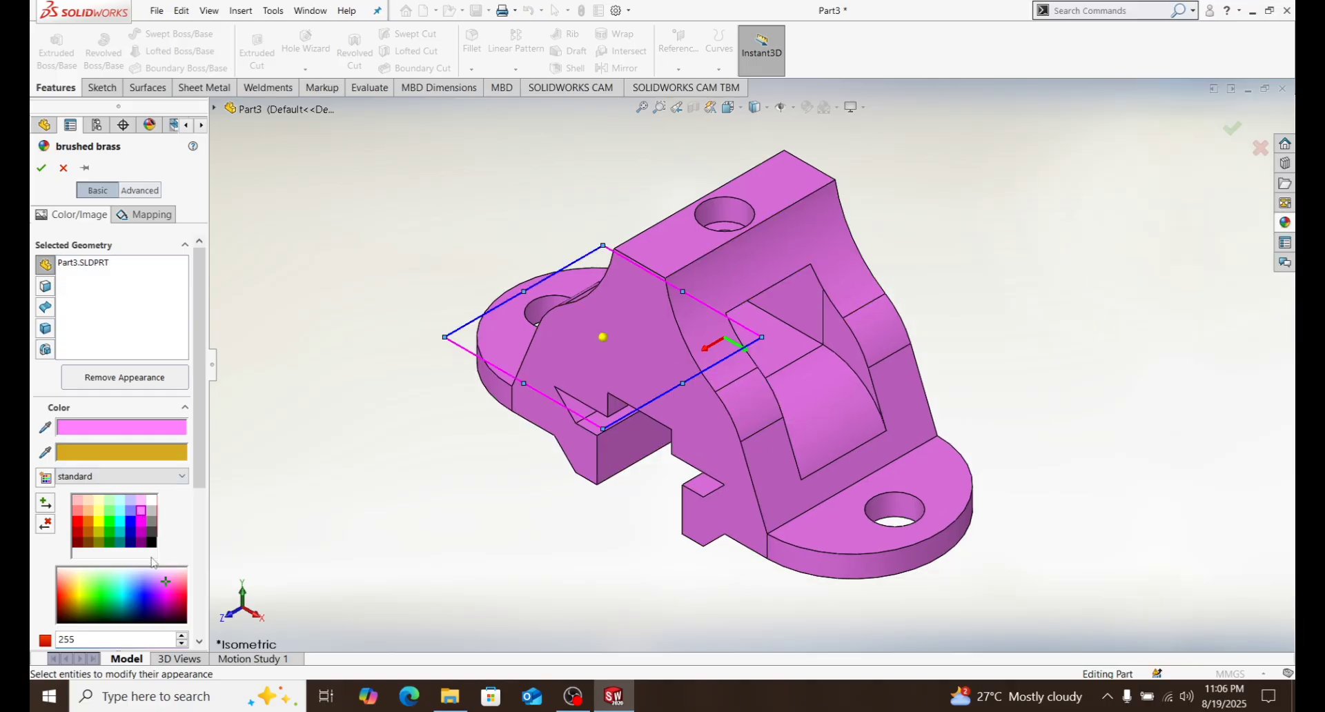
{"action": "left_click", "coordinate": [160, 583]}
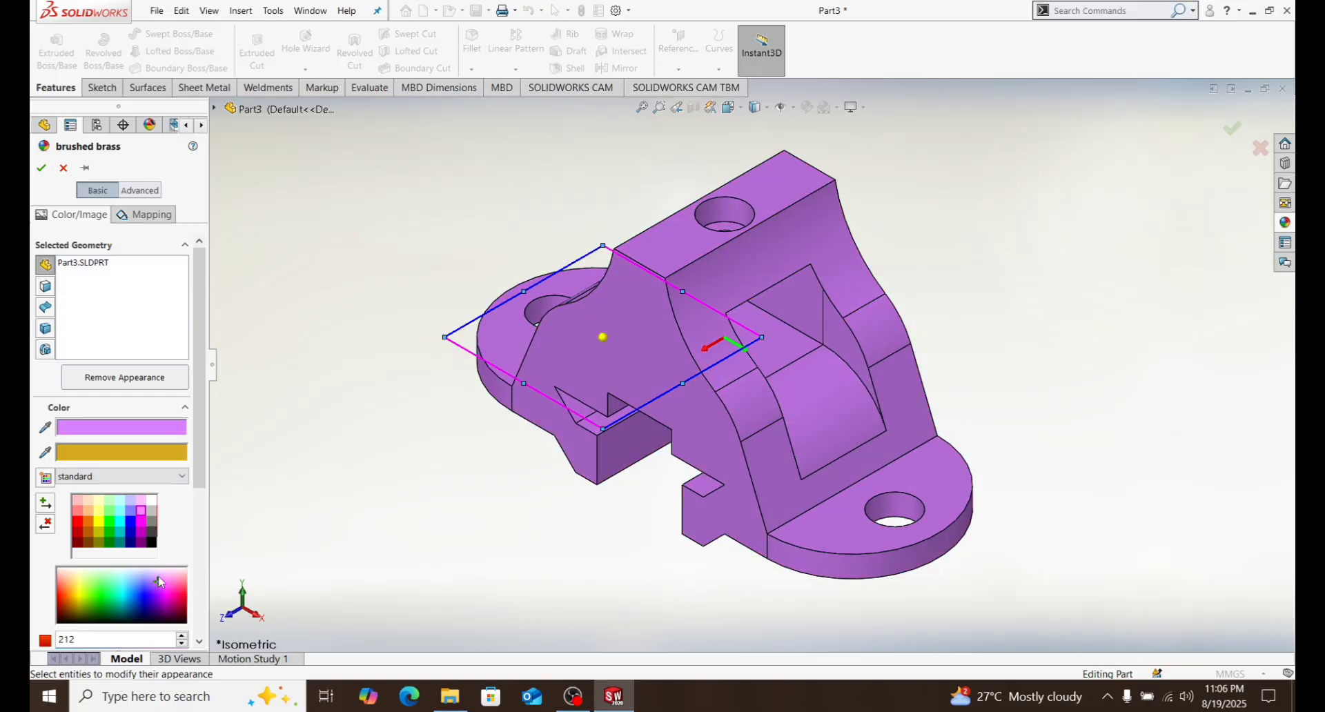
{"action": "left_click", "coordinate": [41, 168]}
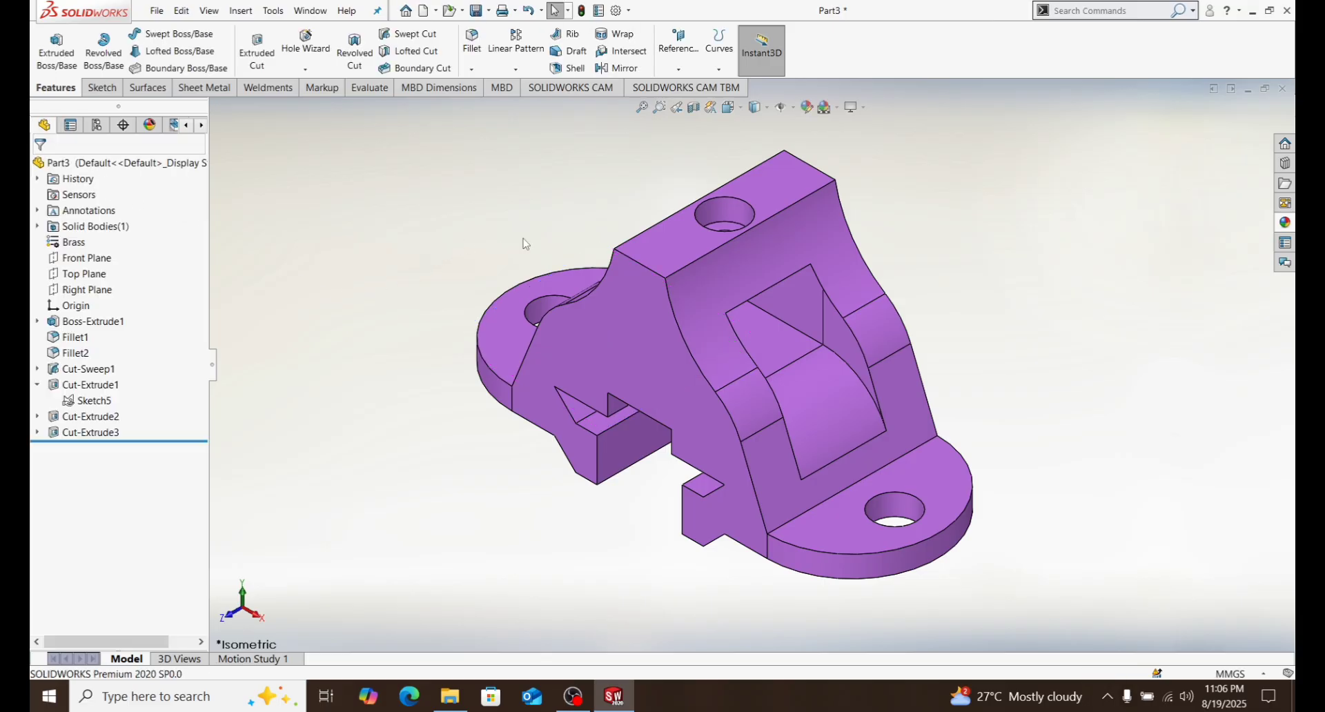
Save the model as a SOLIDWORKS part named "part" in the practice_1 folder under Downloads > solidworks.
{"action": "key", "text": "ctrl+s"}
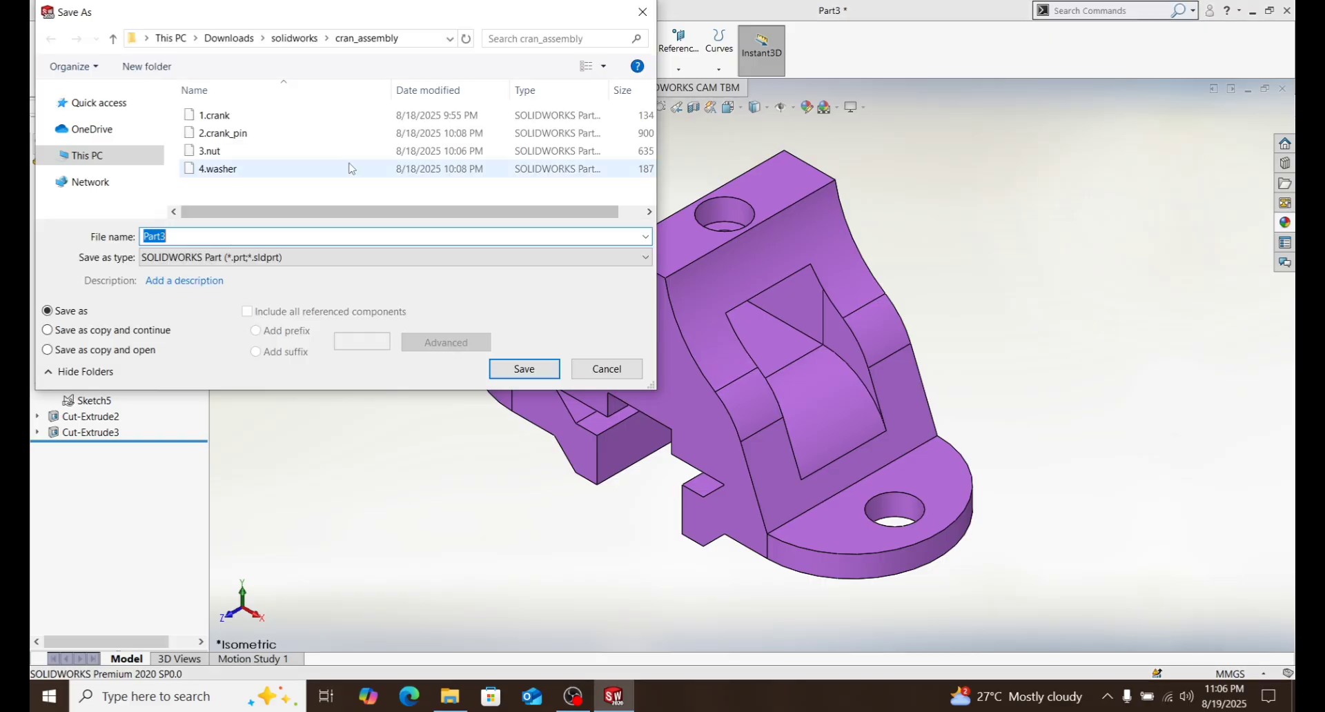
{"action": "left_click", "coordinate": [298, 39]}
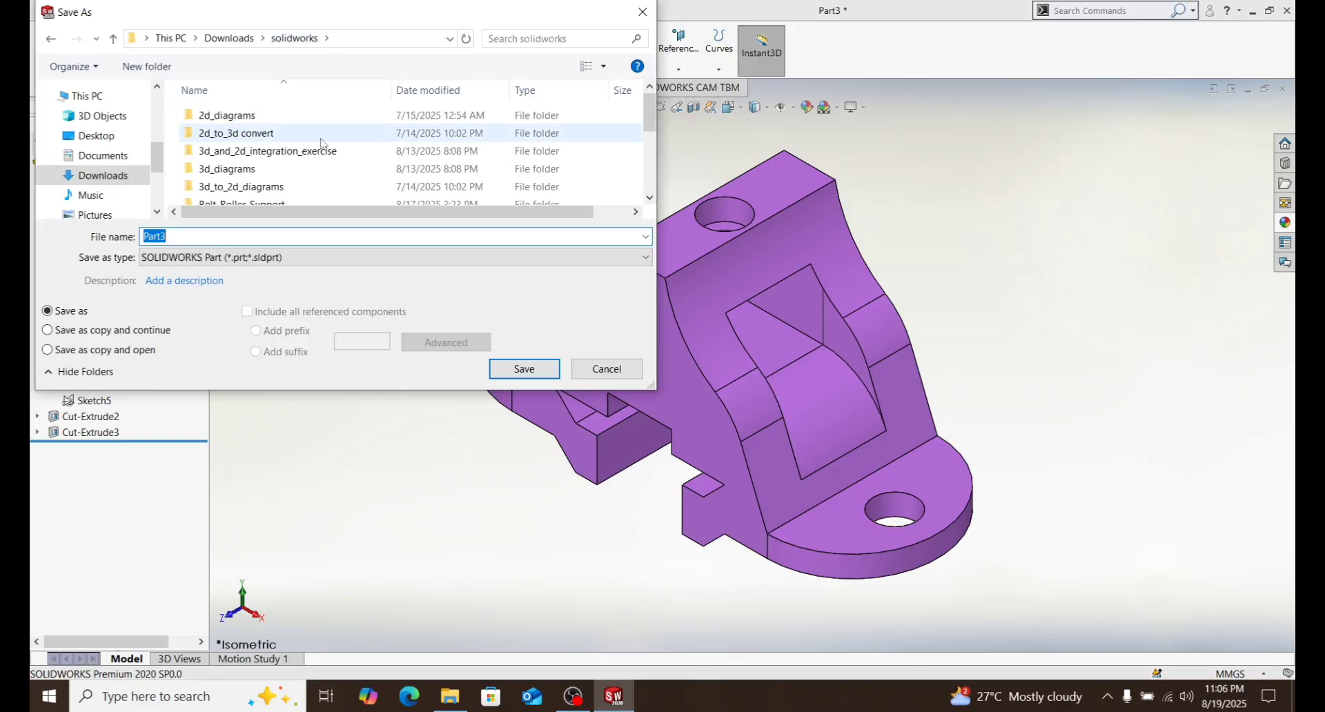
{"action": "scroll", "coordinate": [352, 188], "scroll_direction": "down", "scroll_amount": 2}
{"action": "double_click", "coordinate": [330, 159]}
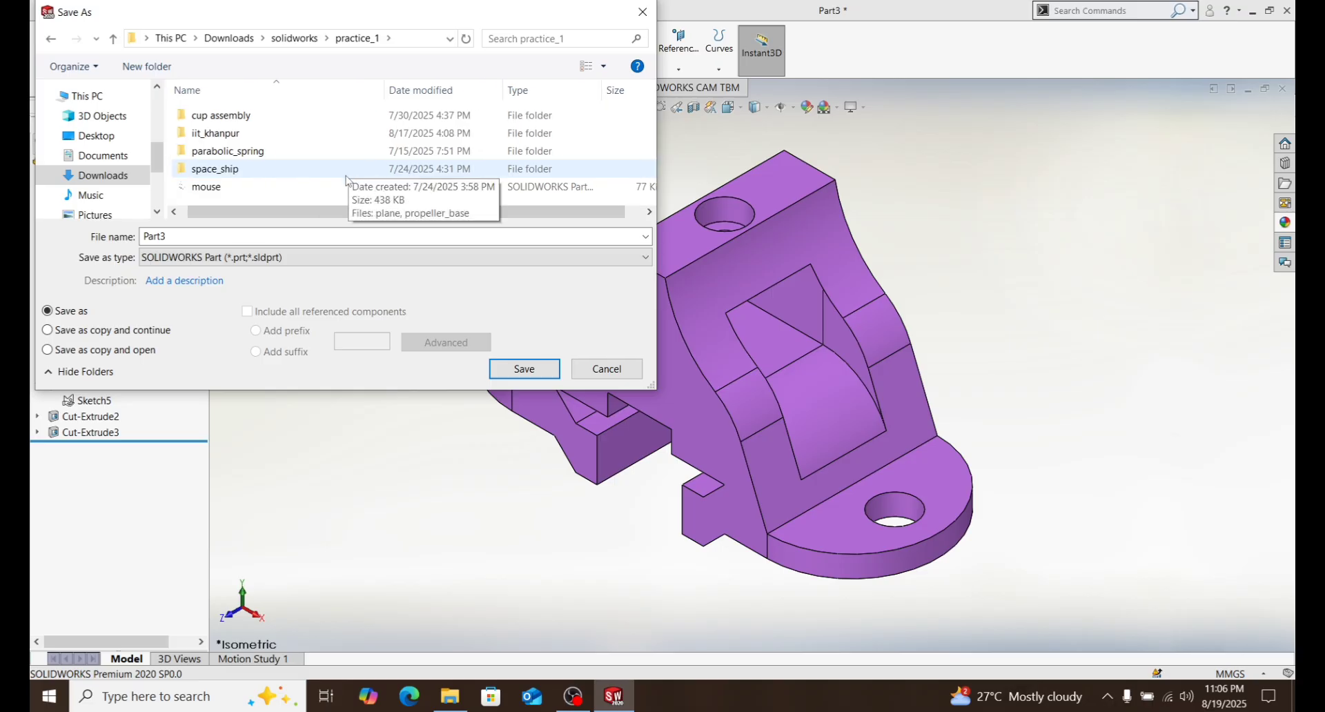
{"action": "left_click", "coordinate": [357, 239]}
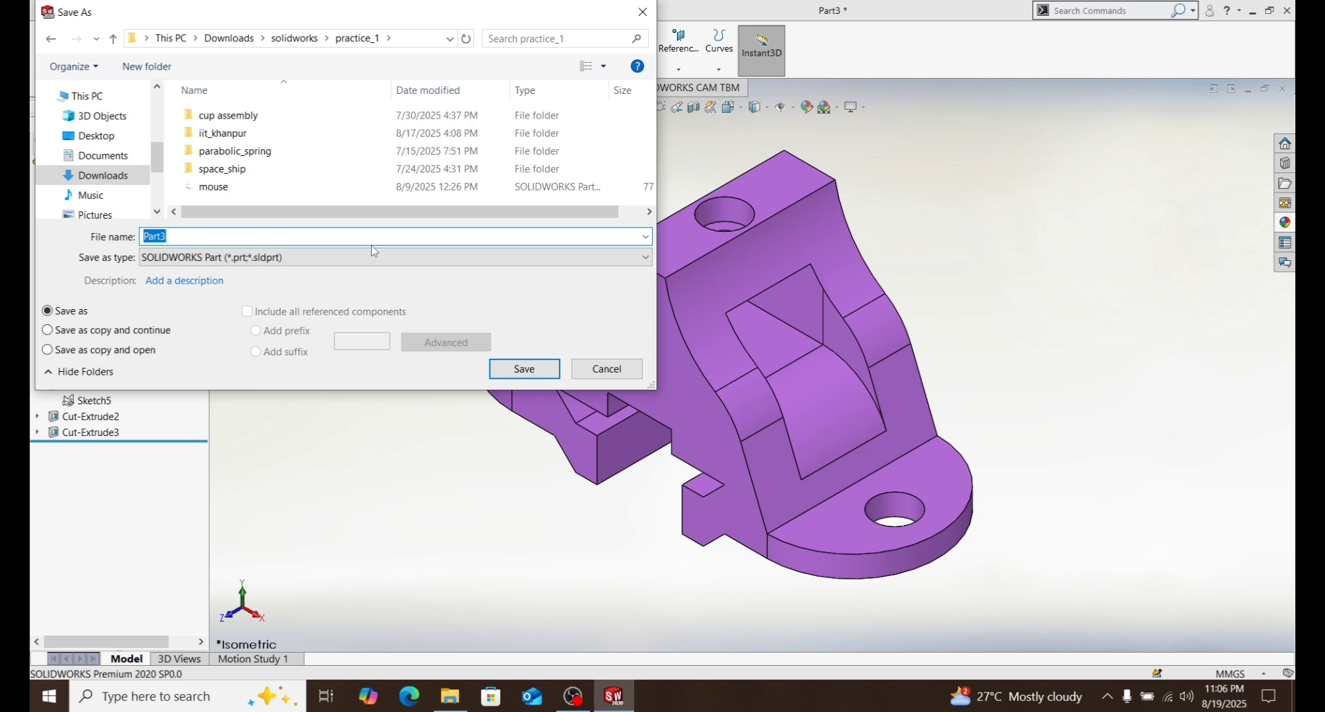
{"action": "type", "text": "part"}
{"action": "key", "text": "Return"}
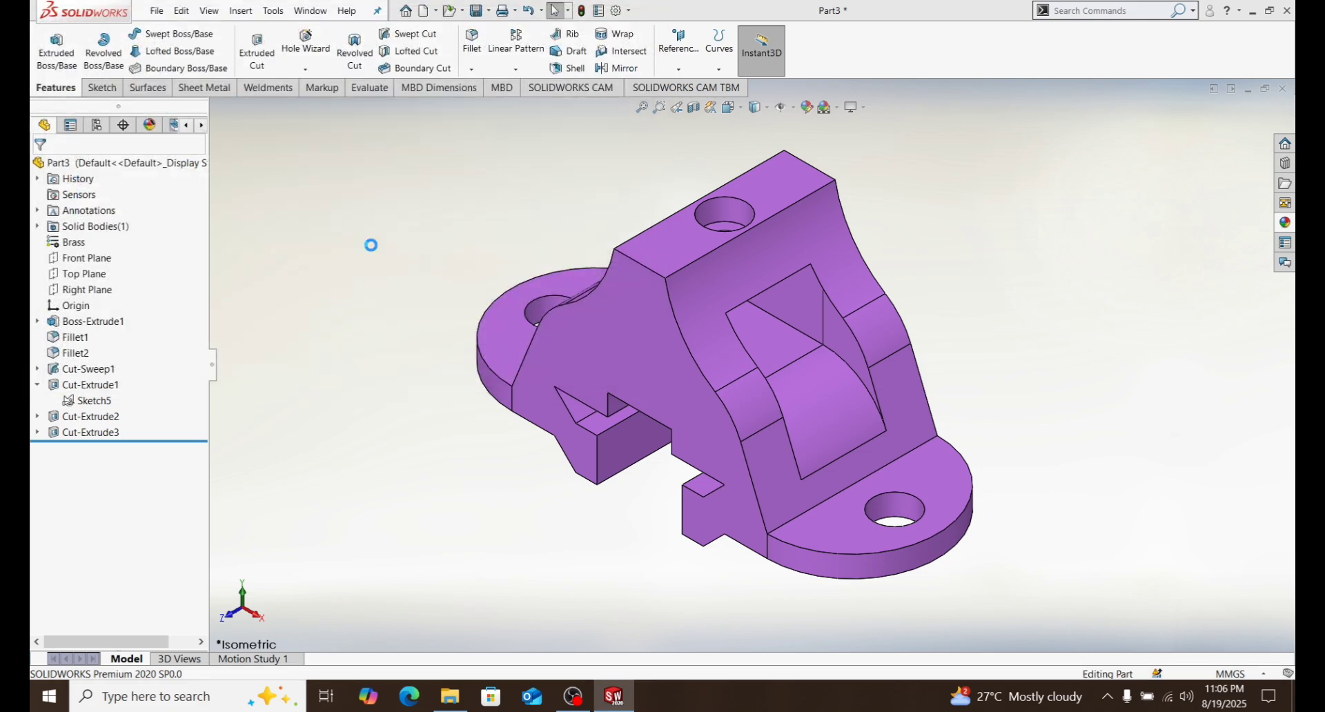